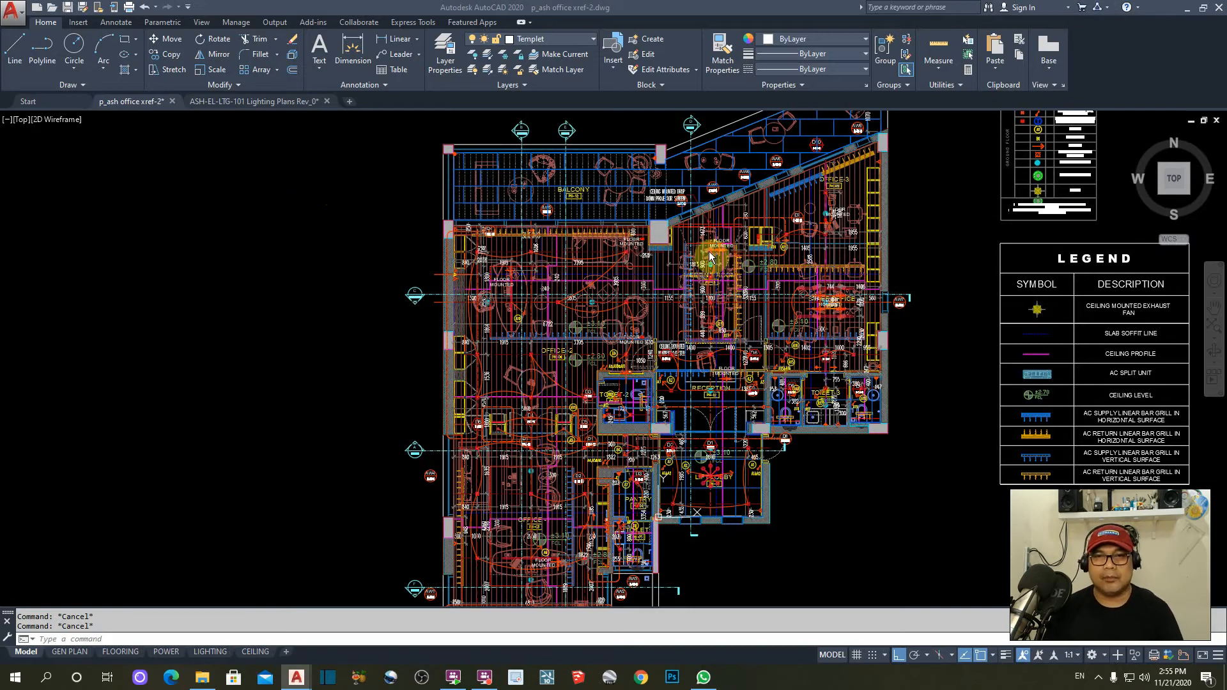
- Examine the office floor plan in model space with its overlaid lighting, power, flooring and ceiling references
{"action": "scroll", "coordinate": [555, 382], "scroll_direction": "up", "scroll_amount": 3}
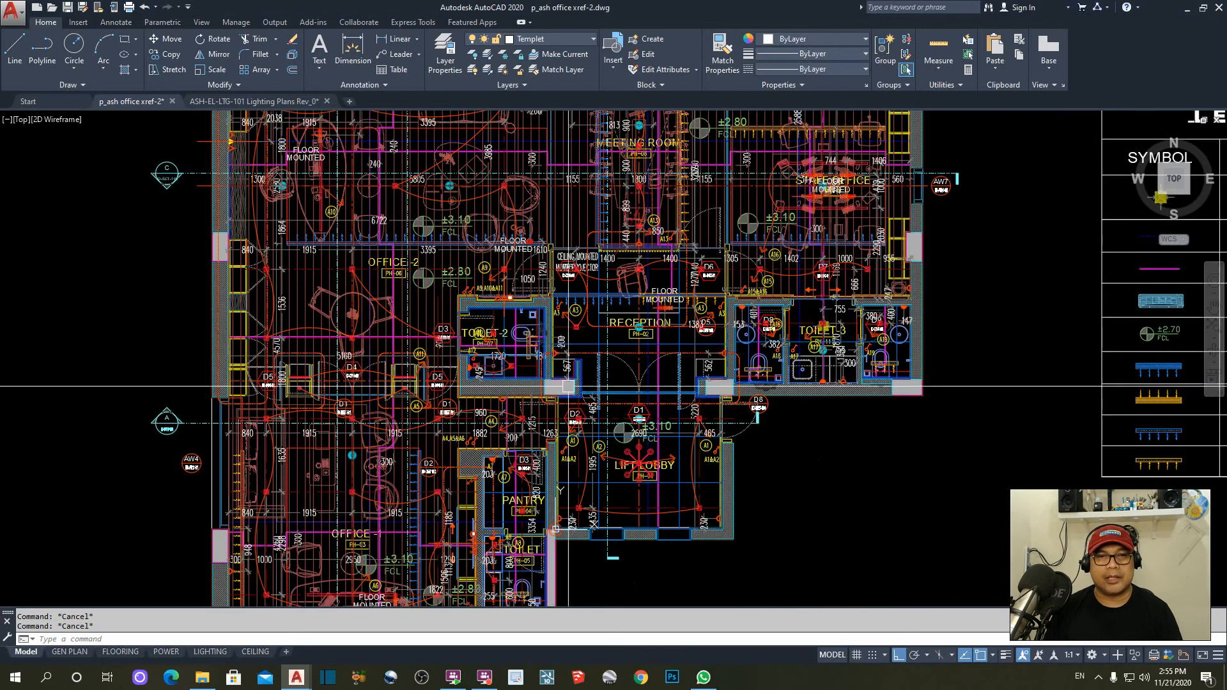
{"action": "middle_click_drag", "start_coordinate": [677, 194], "coordinate": [695, 264]}
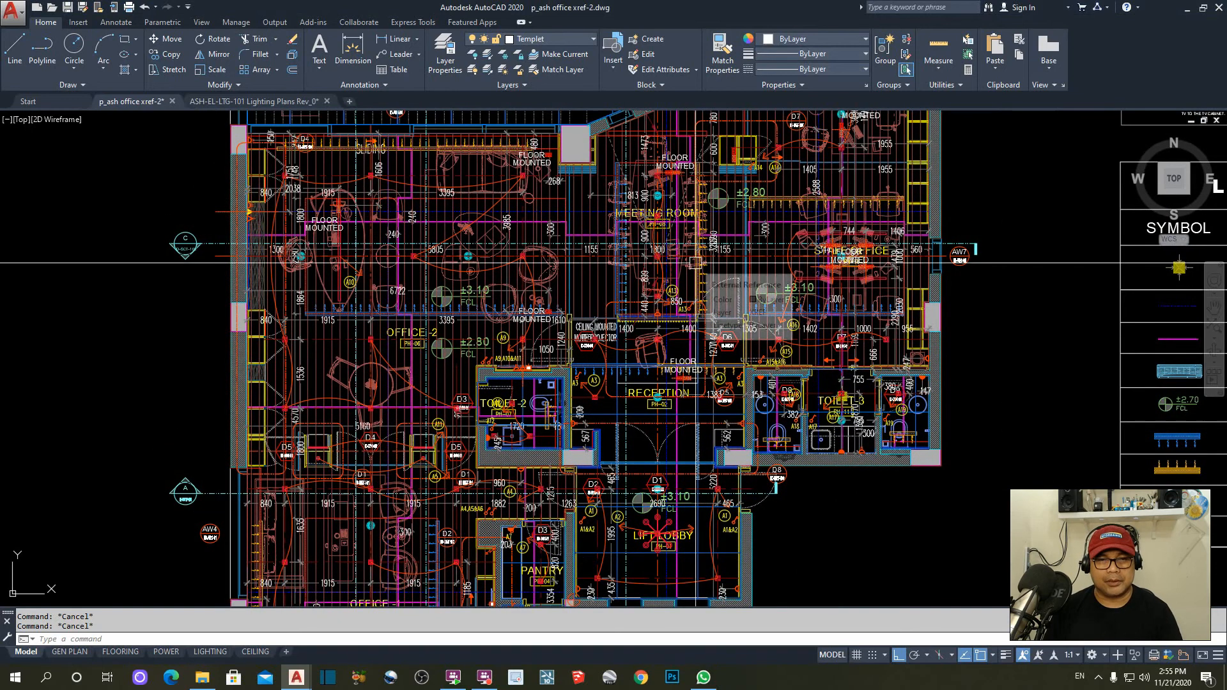
{"action": "middle_click_drag", "start_coordinate": [724, 450], "coordinate": [737, 414]}
{"action": "scroll", "coordinate": [667, 354], "scroll_direction": "down", "scroll_amount": 3}
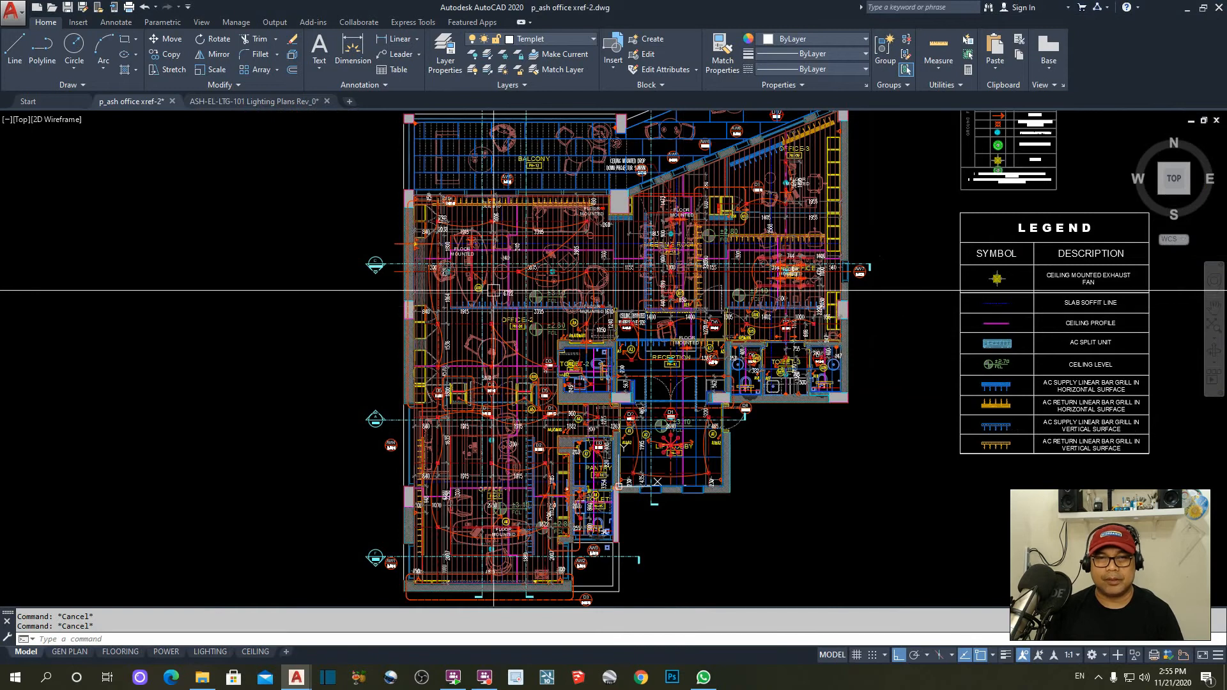
{"action": "middle_click_drag", "start_coordinate": [689, 283], "coordinate": [702, 279]}
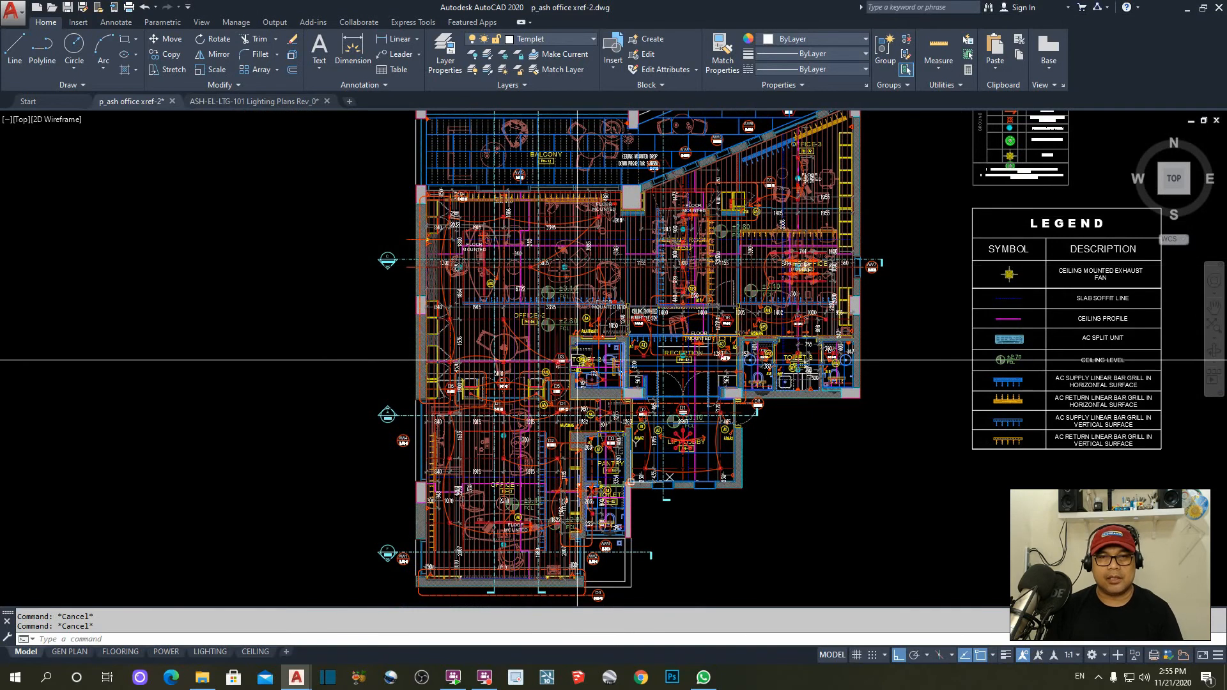
{"action": "mouse_move", "coordinate": [658, 246]}
{"action": "middle_mouse_down"}
{"action": "mouse_move", "coordinate": [576, 256]}
{"action": "mouse_move", "coordinate": [593, 258]}
{"action": "middle_mouse_up"}
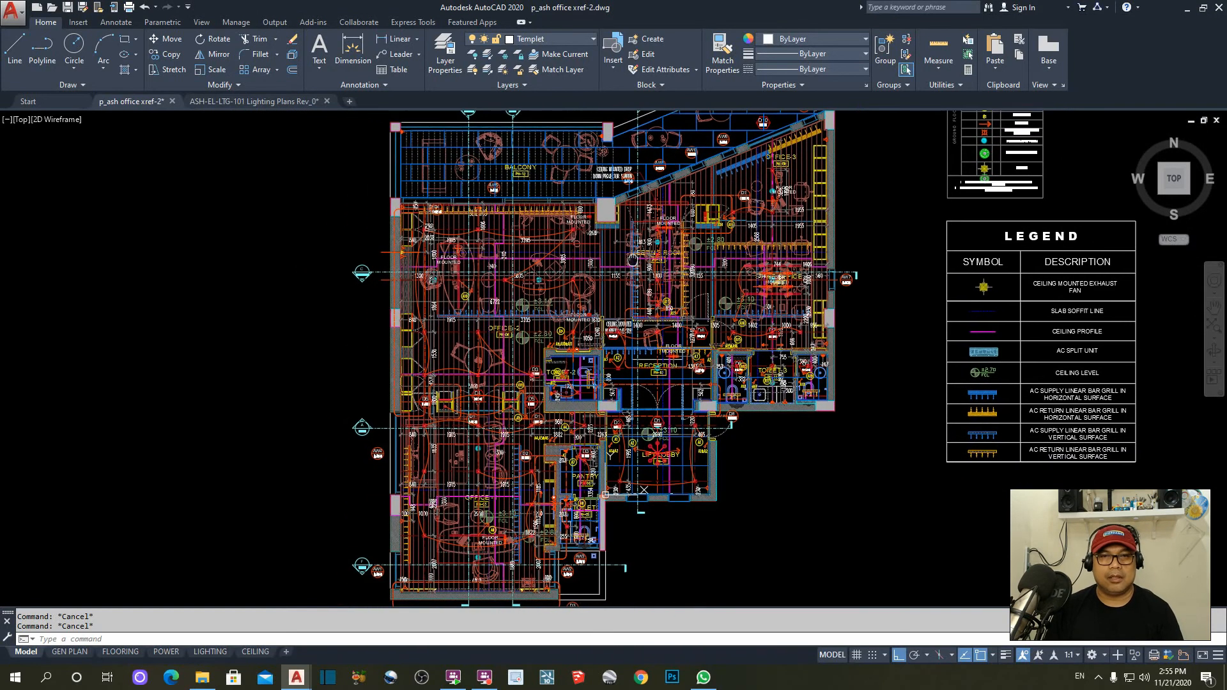
{"action": "scroll", "coordinate": [485, 250], "scroll_direction": "up", "scroll_amount": 2}
{"action": "scroll", "coordinate": [576, 314], "scroll_direction": "down", "scroll_amount": 2}
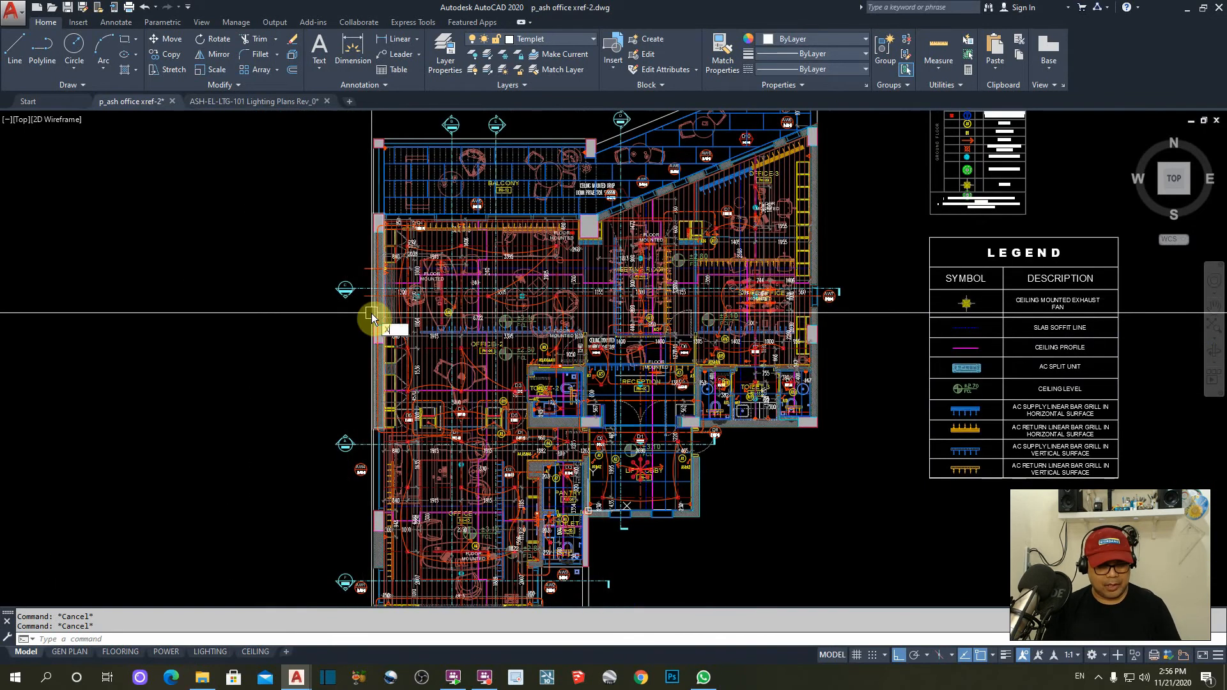
- Unload the ASH-EL-LTG-101 Lighting Plans and ASH-EL-POW-101 Power Plans external references from the drawing
{"action": "type", "text": "XR"}
{"action": "key", "text": "Return"}
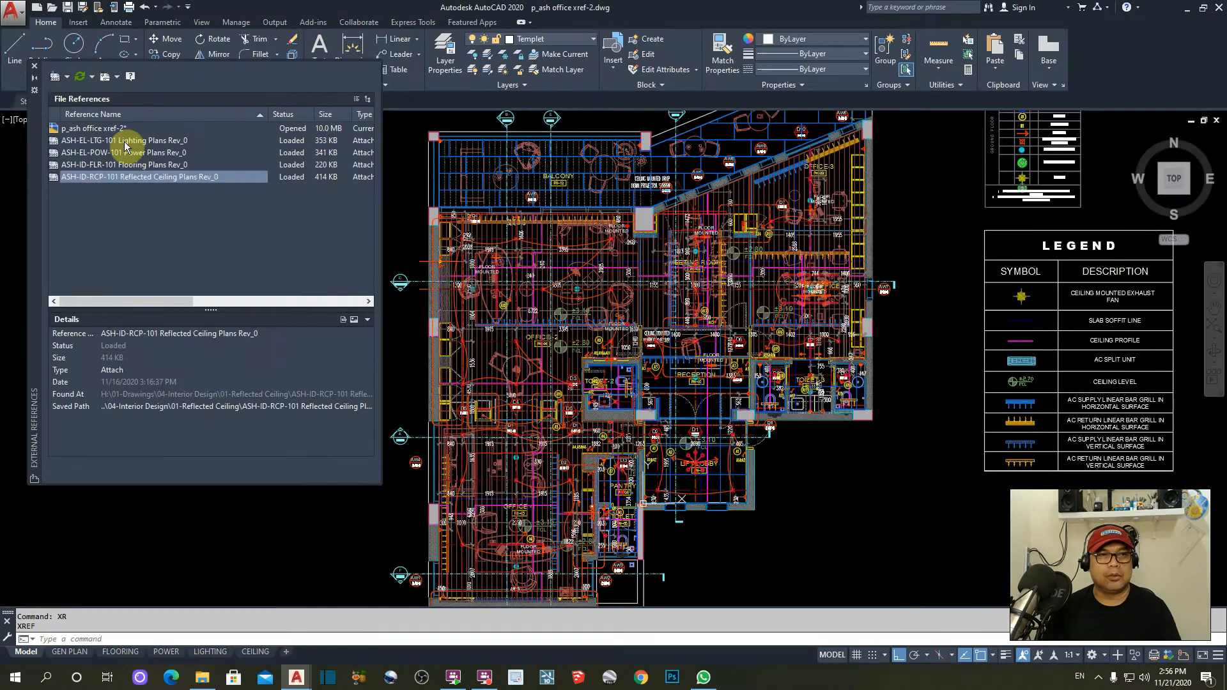
{"action": "left_click", "coordinate": [395, 352]}
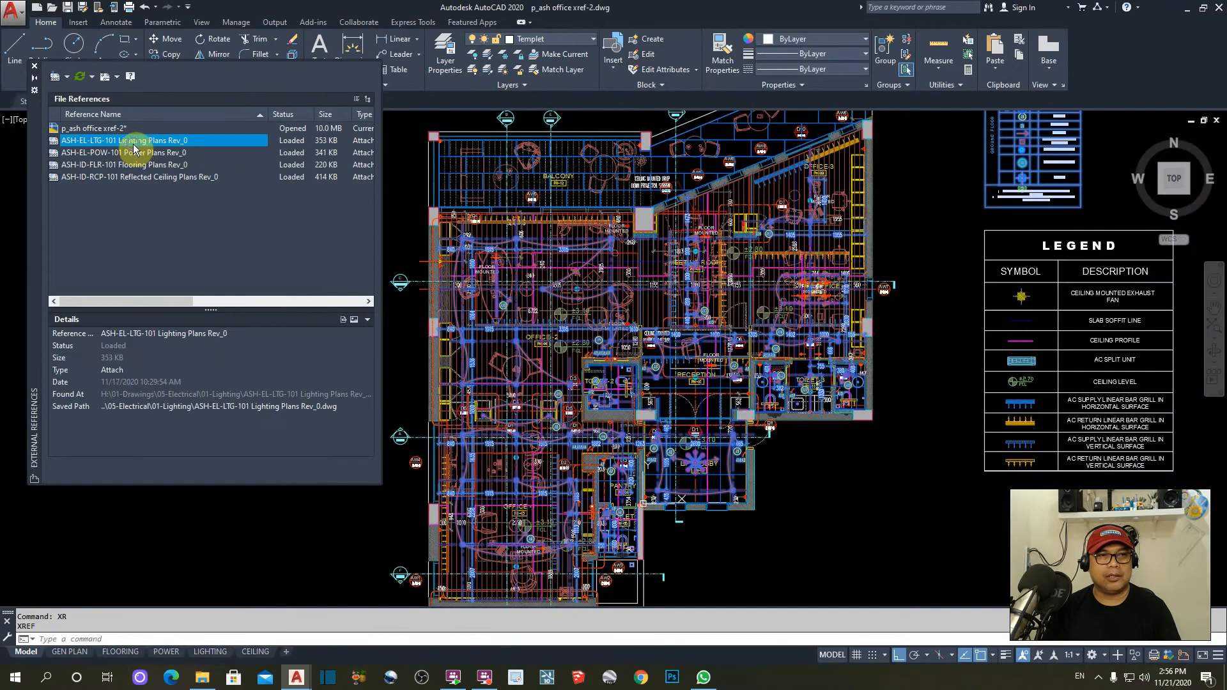
{"action": "right_click", "coordinate": [133, 146]}
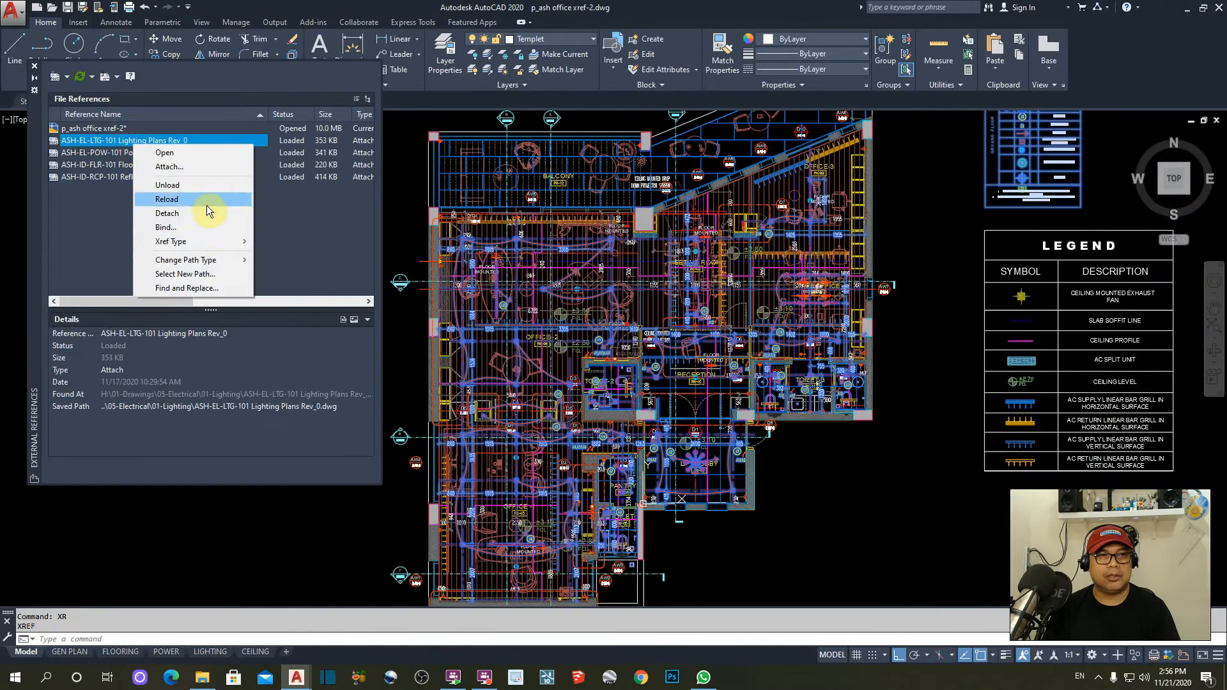
{"action": "left_click", "coordinate": [163, 188]}
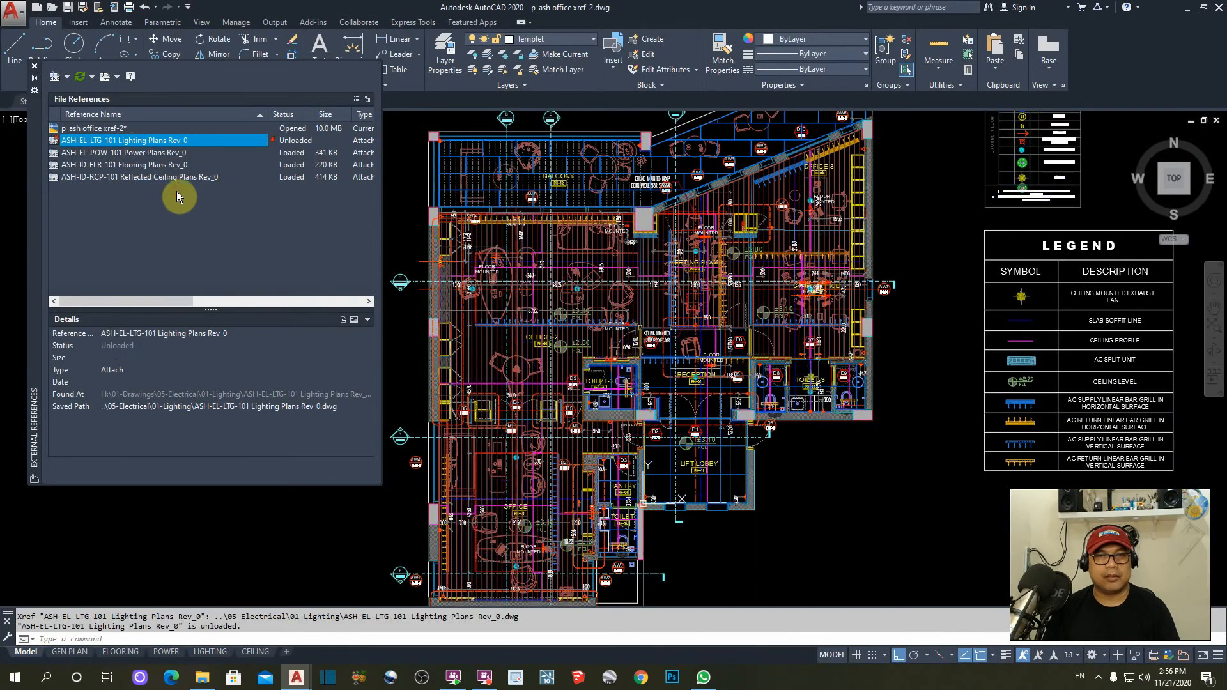
{"action": "left_click", "coordinate": [162, 153]}
{"action": "right_click", "coordinate": [162, 153]}
{"action": "left_click", "coordinate": [213, 194]}
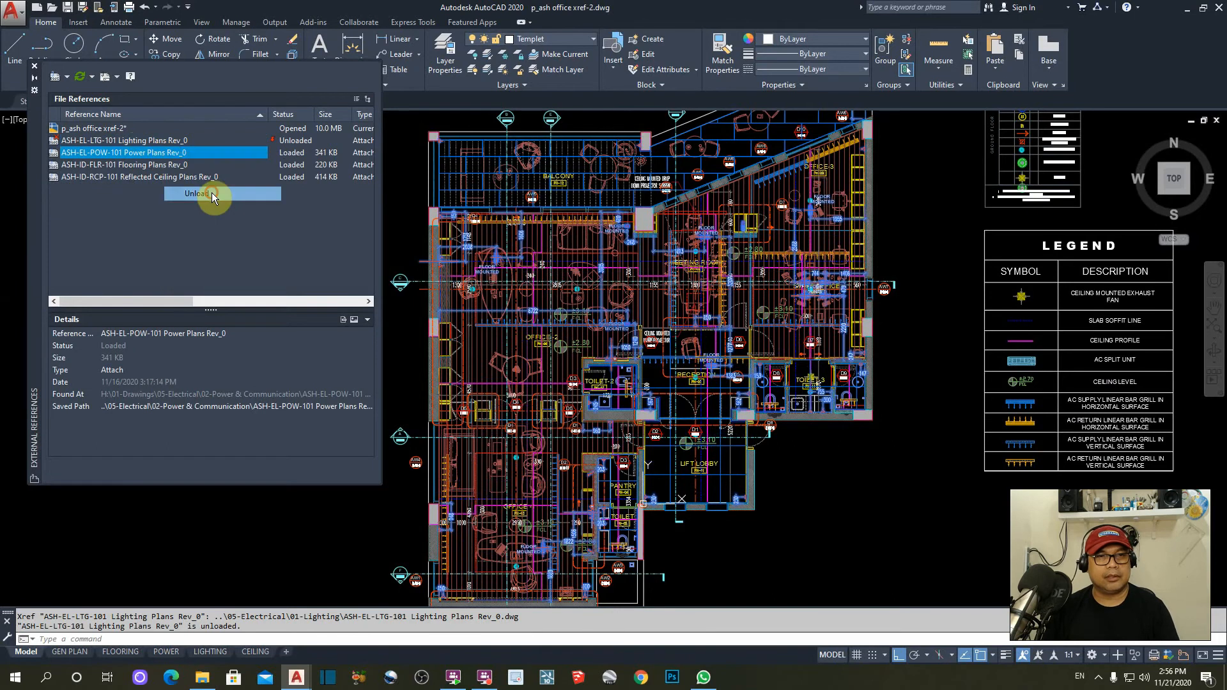
- Unload the ASH-ID-FLR-101 Flooring Plans and ASH-ID-RCP-101 Reflected Ceiling Plans external references
{"action": "left_click", "coordinate": [168, 166]}
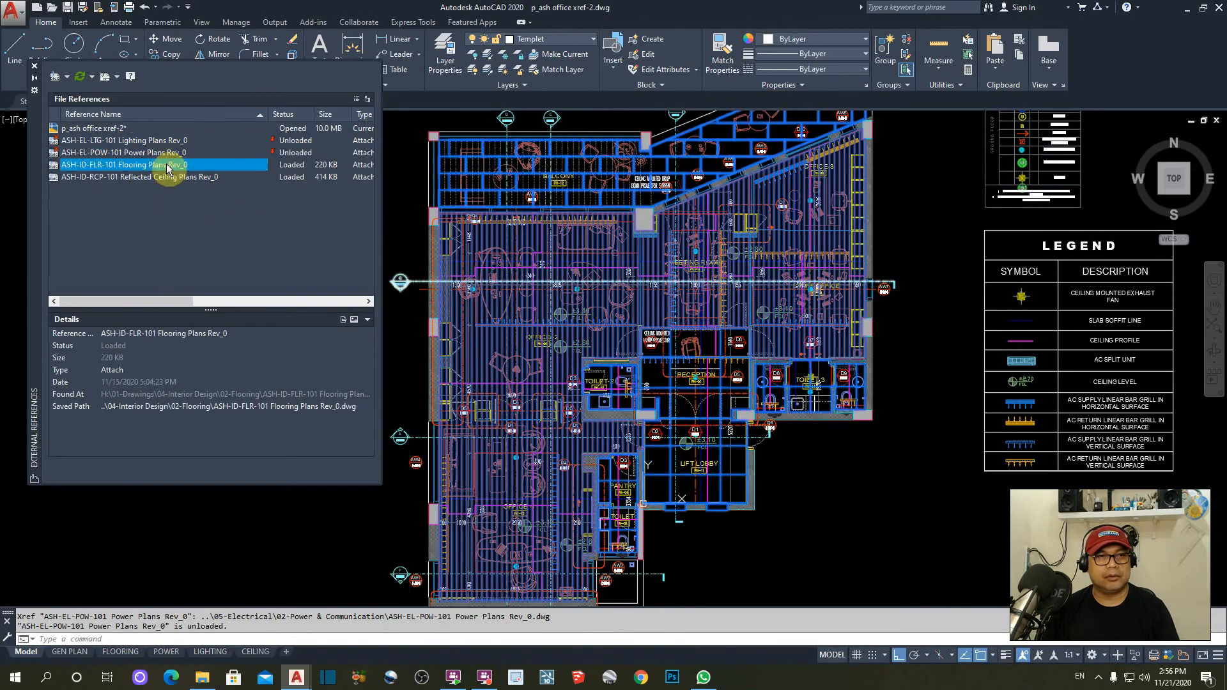
{"action": "right_click", "coordinate": [167, 165]}
{"action": "left_click", "coordinate": [220, 207]}
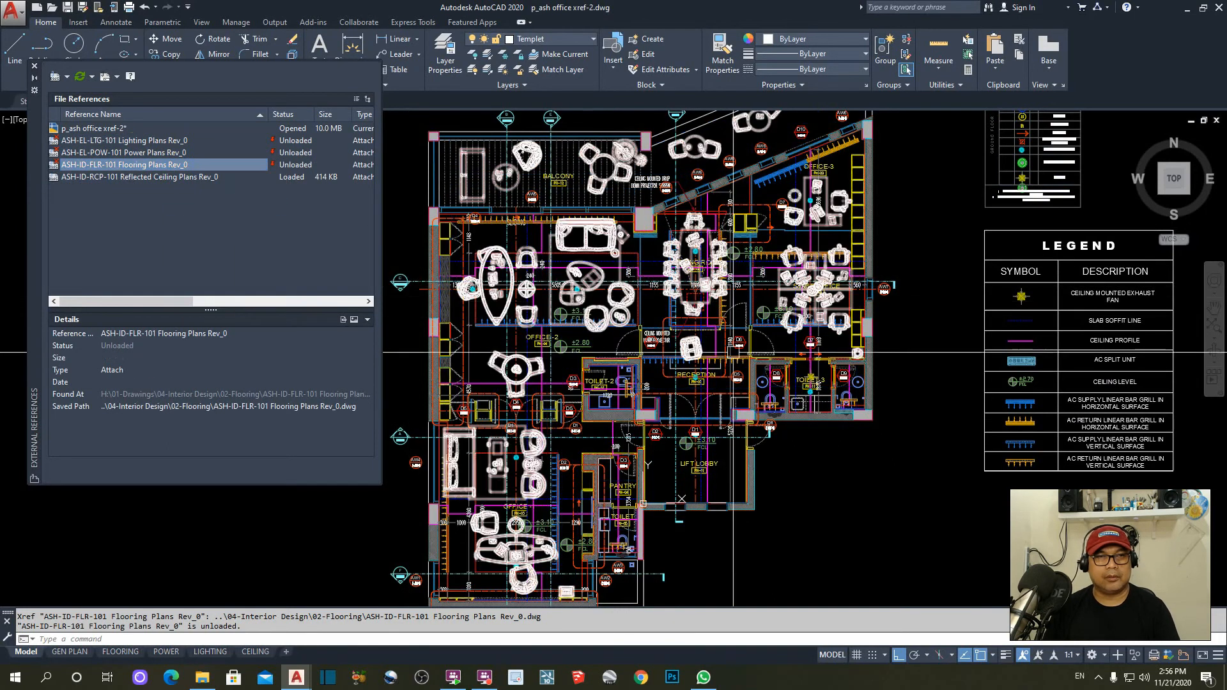
{"action": "left_click", "coordinate": [148, 179]}
{"action": "right_click", "coordinate": [148, 178]}
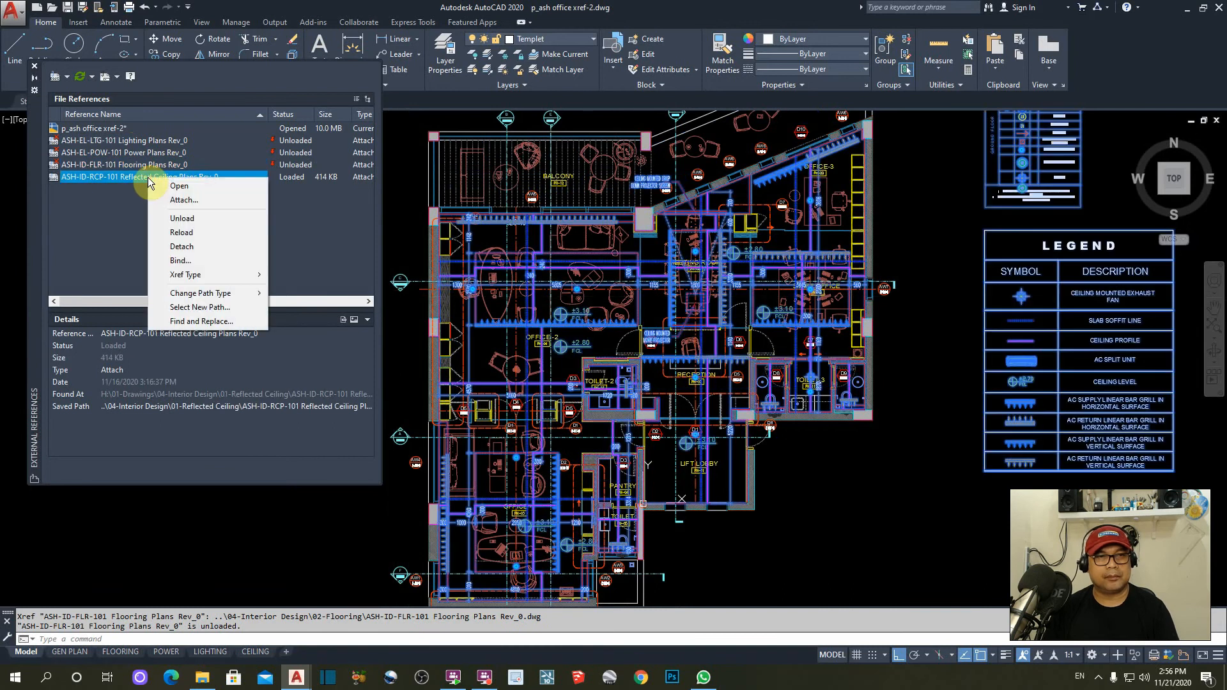
{"action": "left_click", "coordinate": [183, 221]}
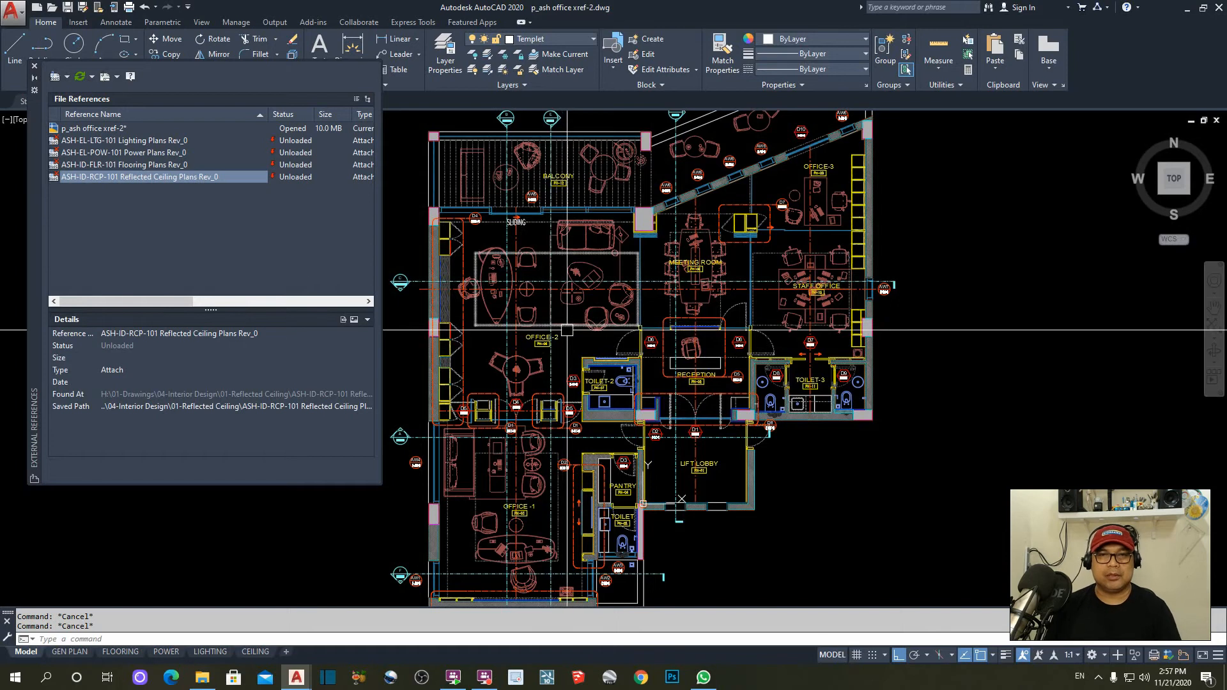
- Reload the ASH-EL-LTG-101 Lighting Plans and ASH-EL-POW-101 Power Plans external references
{"action": "left_click", "coordinate": [134, 141]}
{"action": "right_click", "coordinate": [133, 142]}
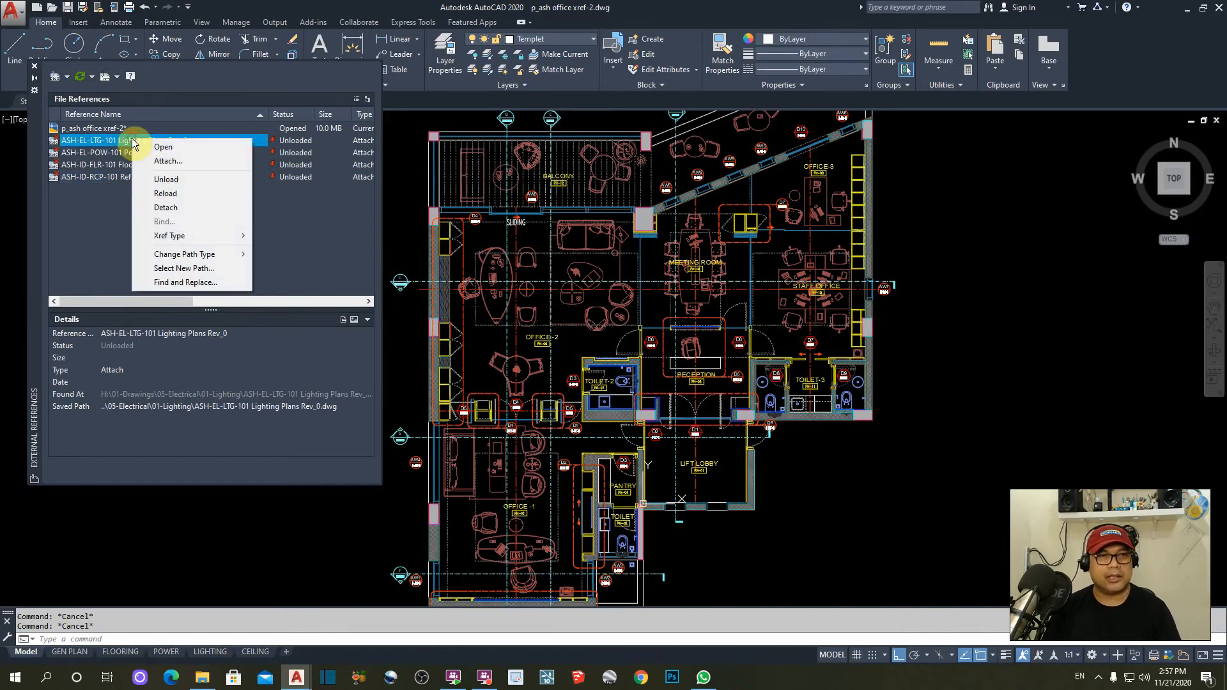
{"action": "left_click", "coordinate": [169, 195]}
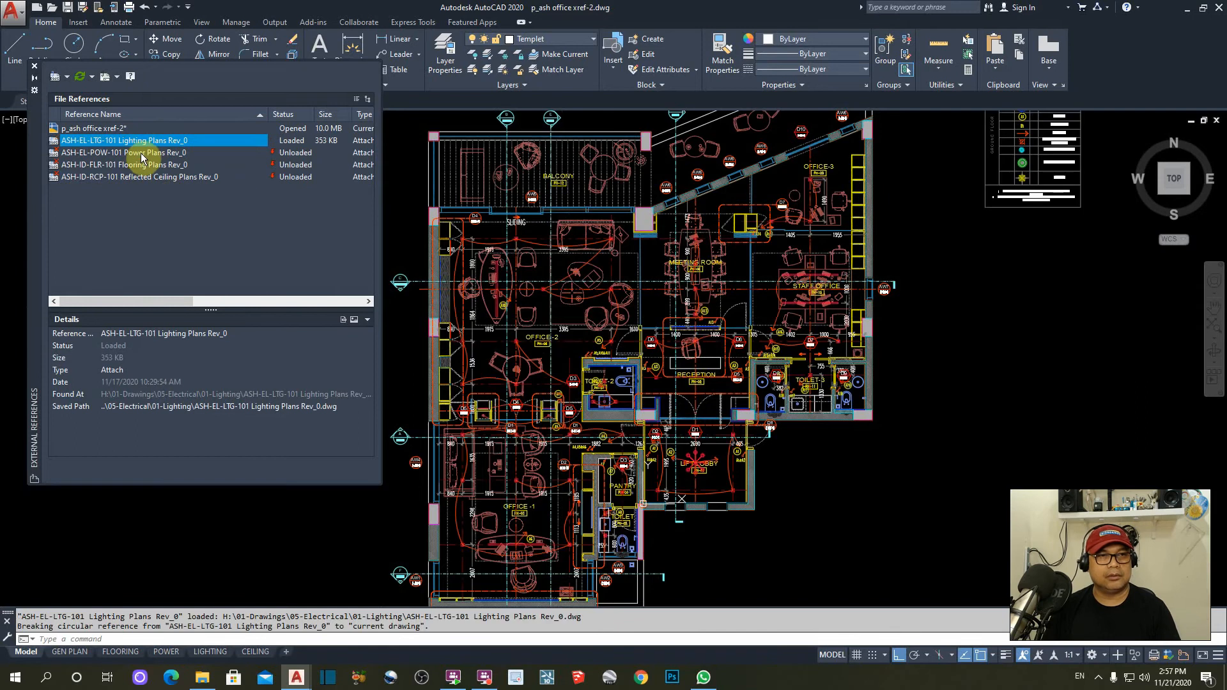
{"action": "left_click", "coordinate": [140, 153]}
{"action": "right_click", "coordinate": [142, 155]}
{"action": "left_click", "coordinate": [181, 206]}
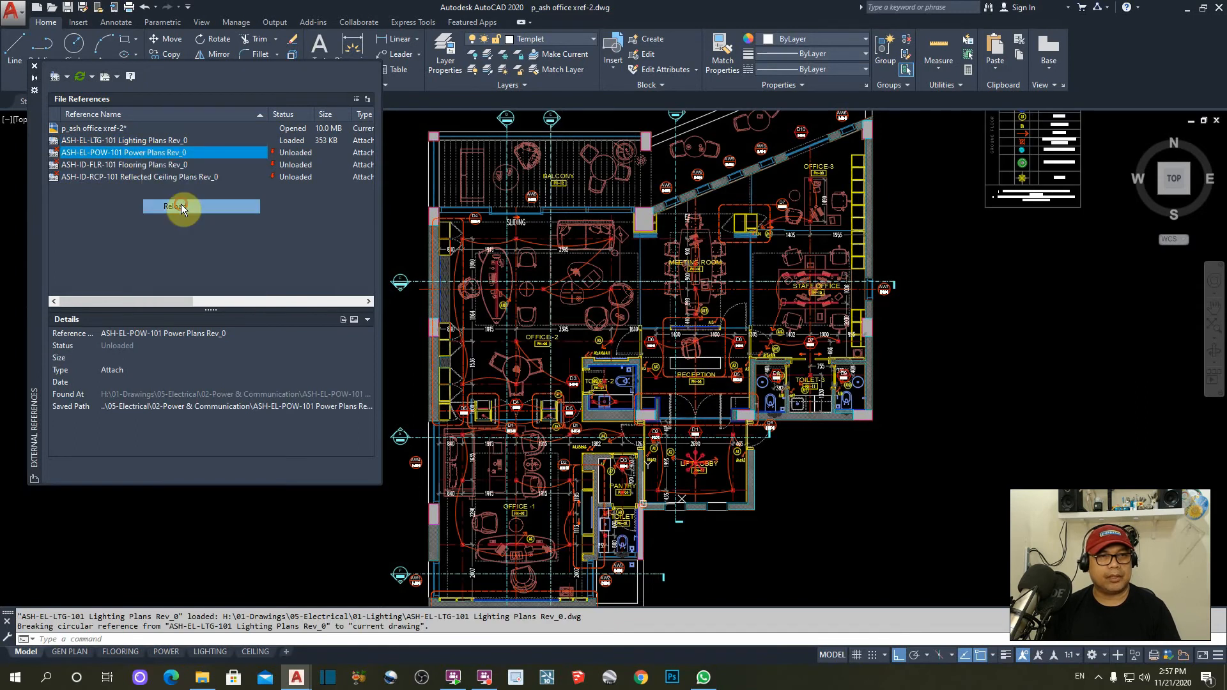
- Reload the ASH-ID-FLR-101 Flooring Plans and ASH-ID-RCP-101 Reflected Ceiling Plans references and close the external references manager
{"action": "left_click", "coordinate": [141, 165]}
{"action": "right_click", "coordinate": [141, 167]}
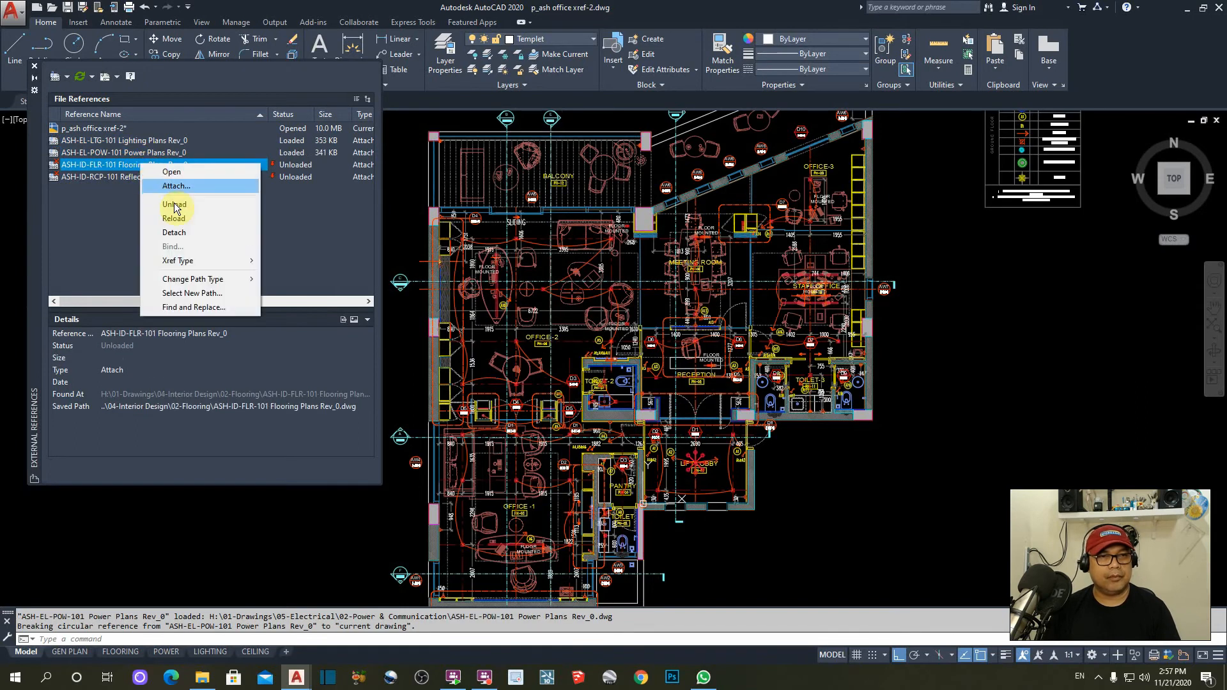
{"action": "left_click", "coordinate": [174, 219]}
{"action": "left_click", "coordinate": [164, 177]}
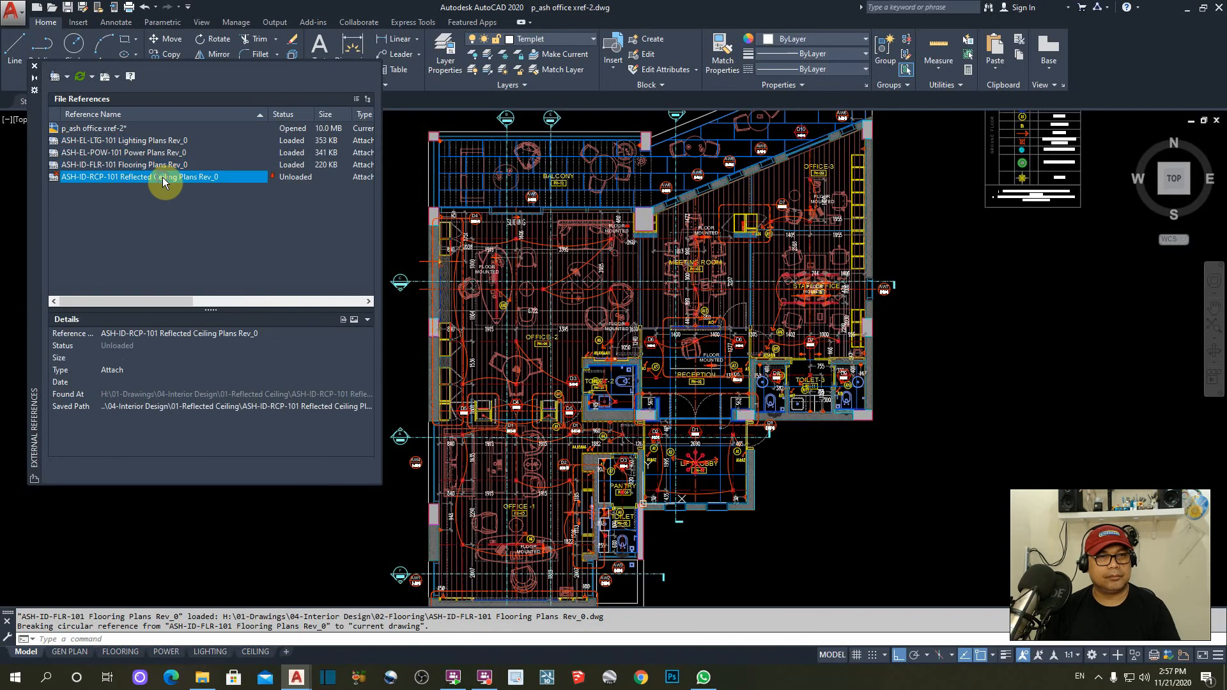
{"action": "right_click", "coordinate": [163, 178]}
{"action": "left_click", "coordinate": [205, 232]}
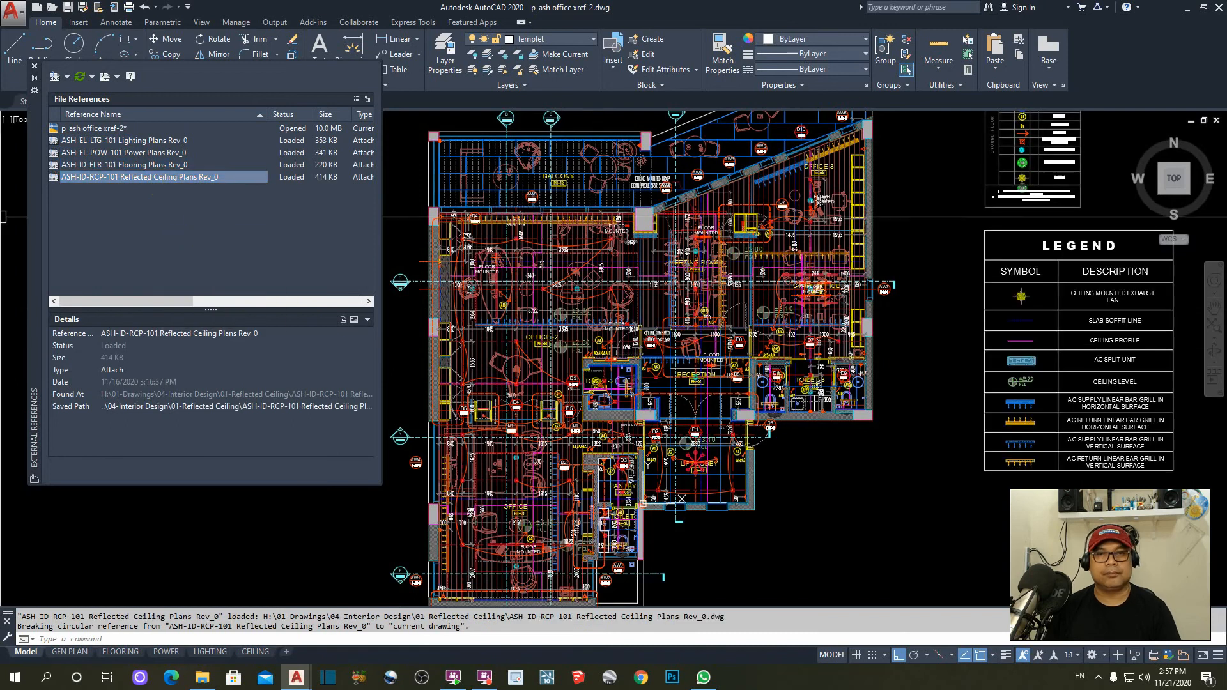
{"action": "left_click", "coordinate": [34, 66]}
{"action": "key", "text": "Escape"}
{"action": "key", "text": "Escape"}
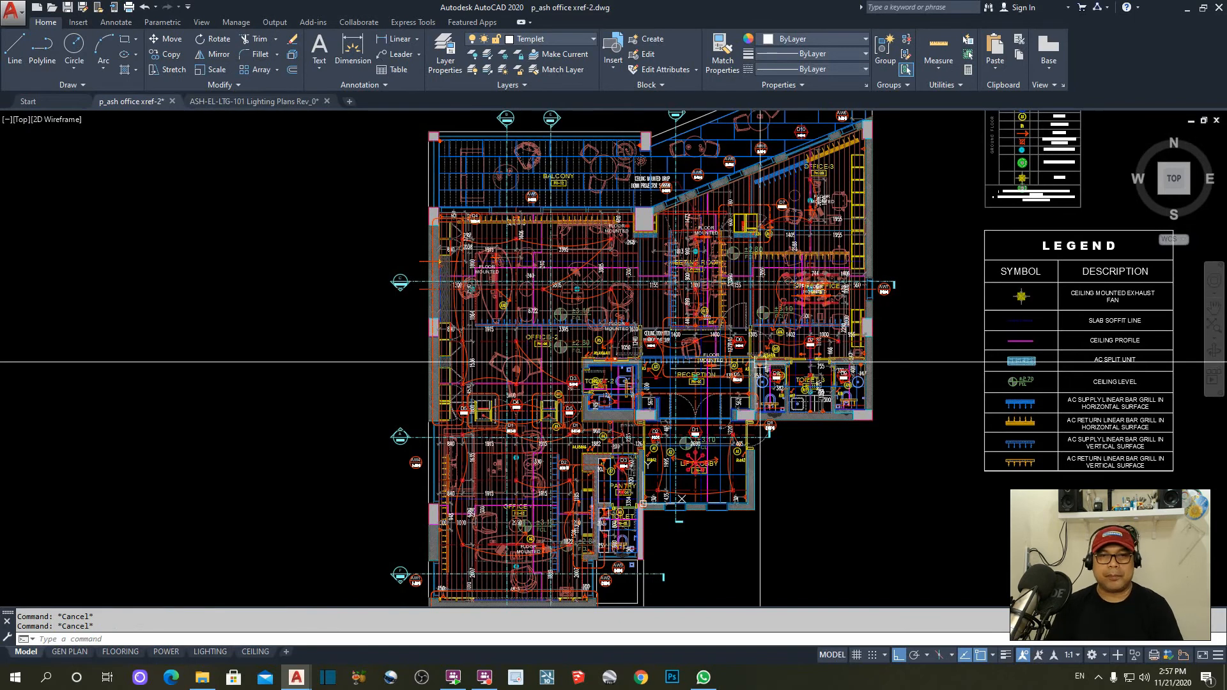
{"action": "middle_click_drag", "start_coordinate": [693, 364], "coordinate": [609, 360]}
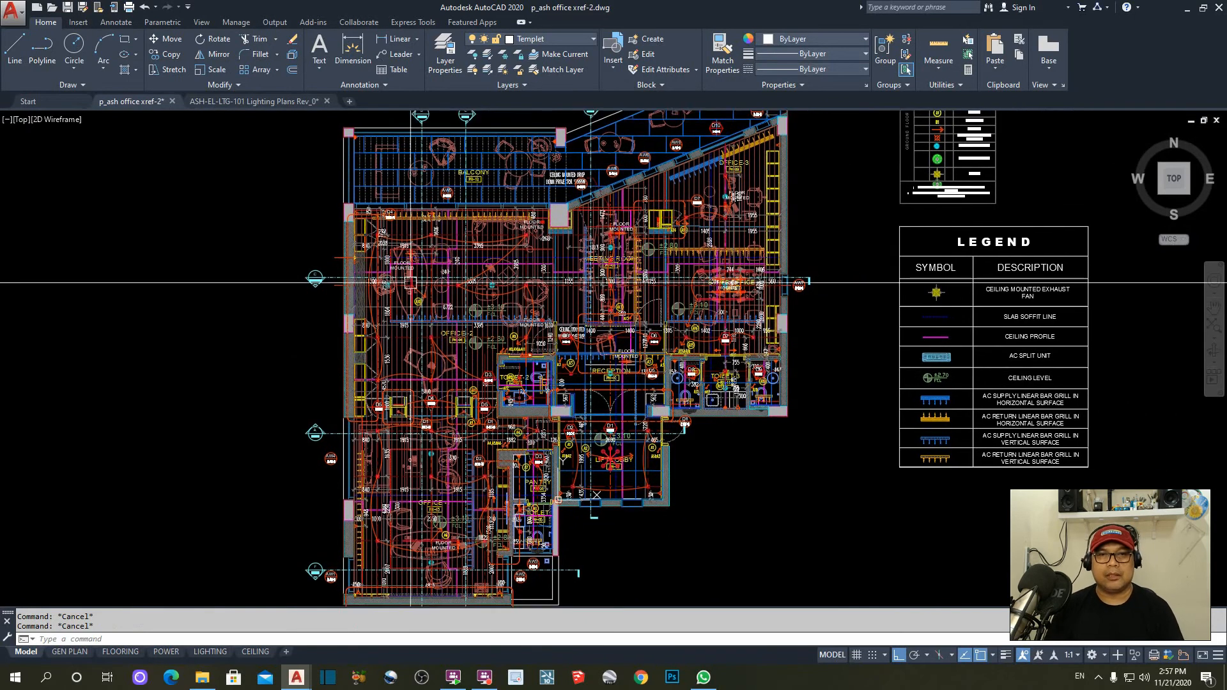
{"action": "scroll", "coordinate": [441, 283], "scroll_direction": "down", "scroll_amount": 2}
{"action": "scroll", "coordinate": [508, 285], "scroll_direction": "up", "scroll_amount": 2}
{"action": "middle_click_drag", "start_coordinate": [523, 328], "coordinate": [519, 329]}
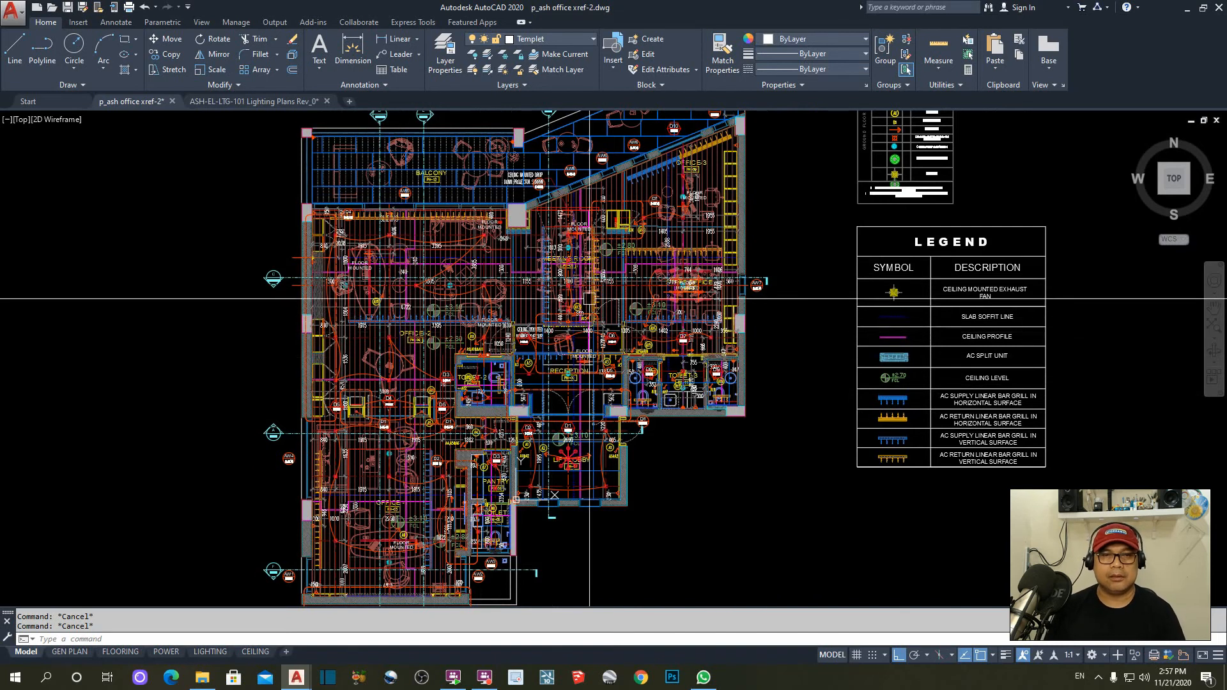
{"action": "scroll", "coordinate": [581, 293], "scroll_direction": "down", "scroll_amount": 2}
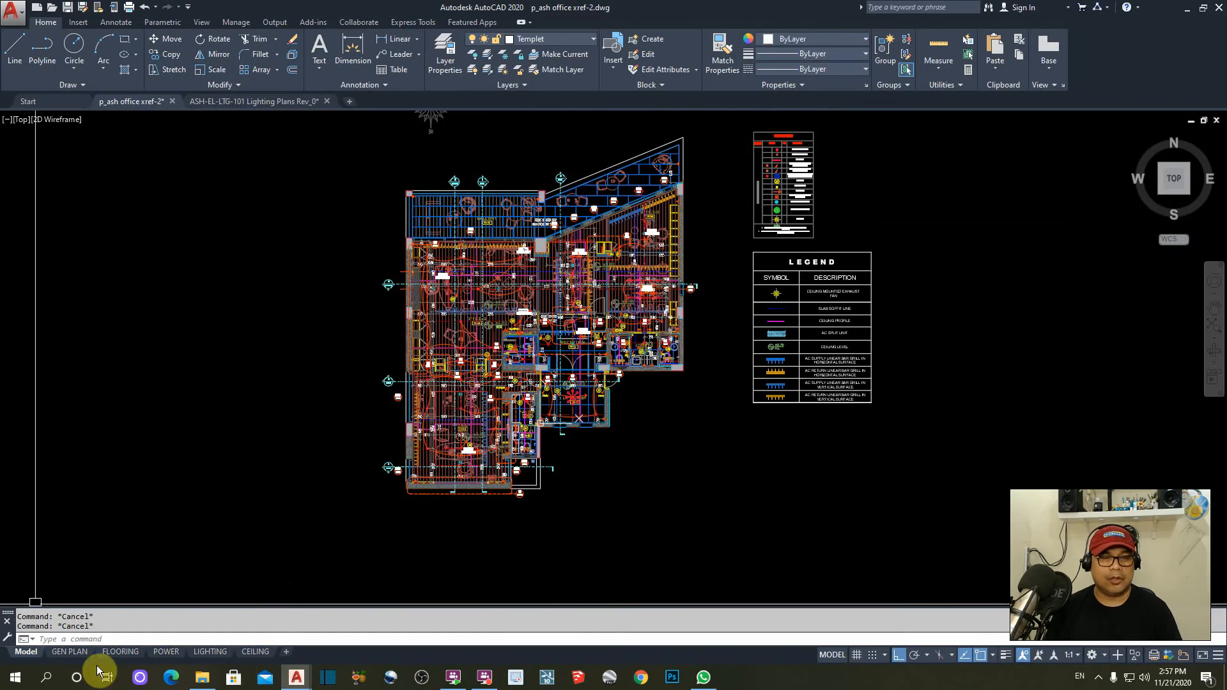
- Open the GEN PLAN layout and set the tag of the title block's FORMAT attribute to A2
{"action": "left_click", "coordinate": [58, 652]}
{"action": "middle_click_drag", "start_coordinate": [559, 386], "coordinate": [531, 378]}
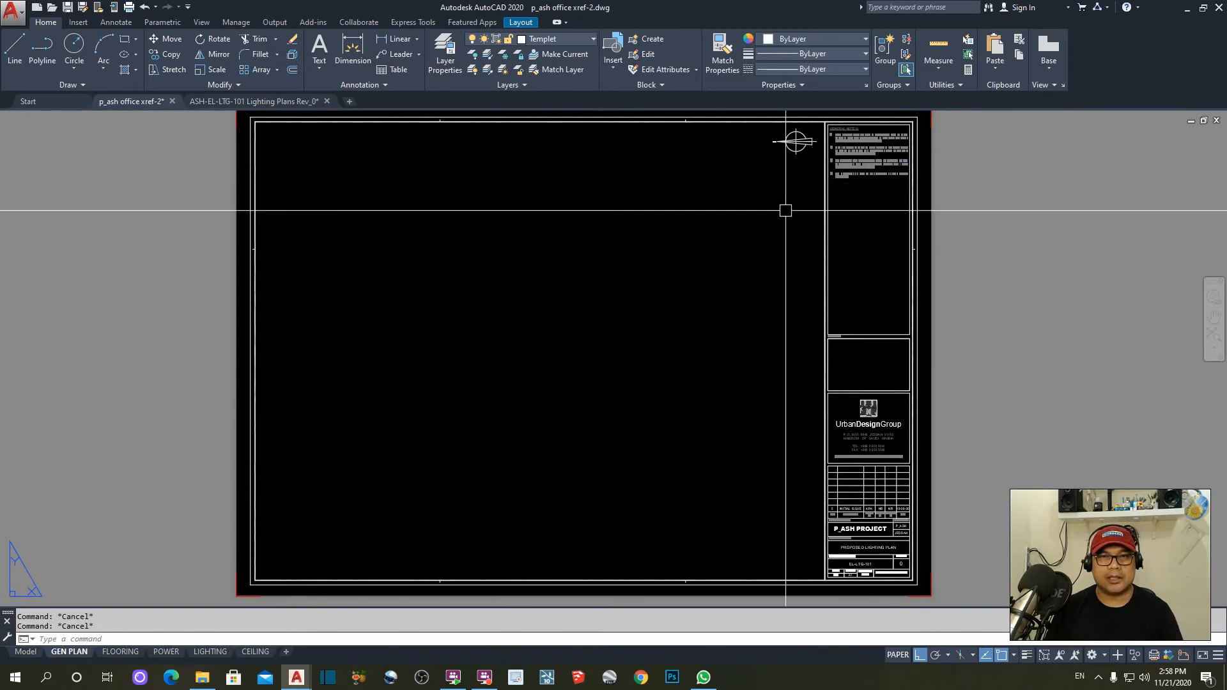
{"action": "scroll", "coordinate": [767, 419], "scroll_direction": "up", "scroll_amount": 8}
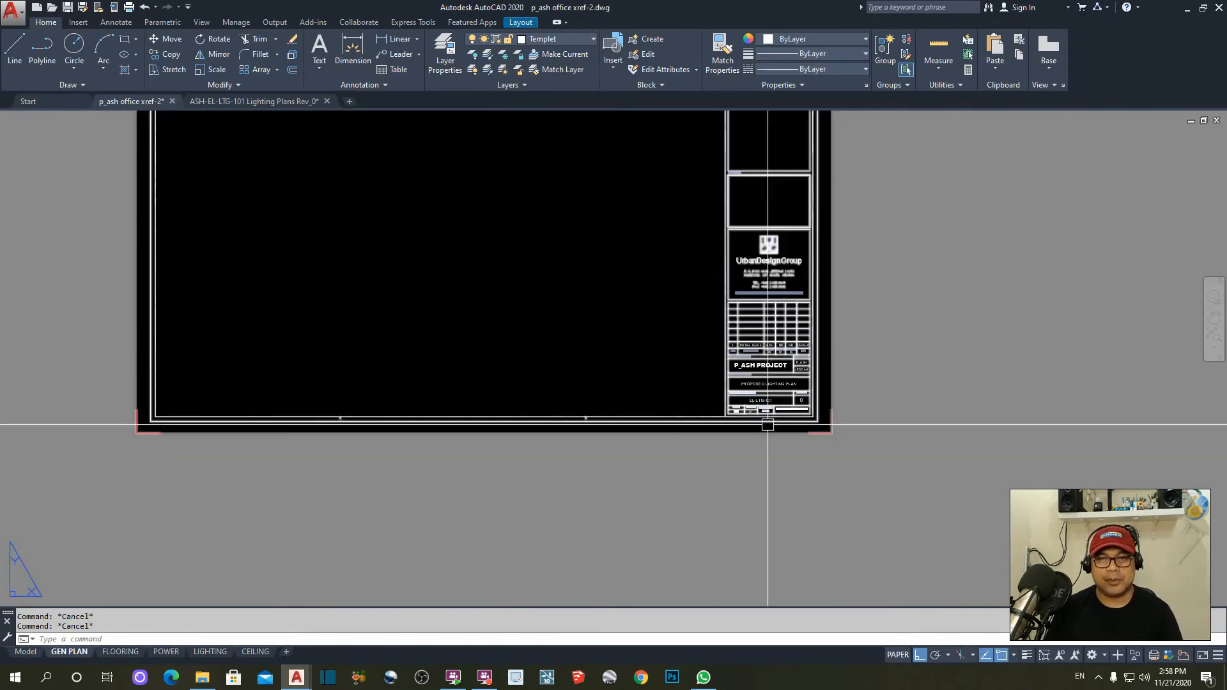
{"action": "scroll", "coordinate": [703, 361], "scroll_direction": "down", "scroll_amount": 6}
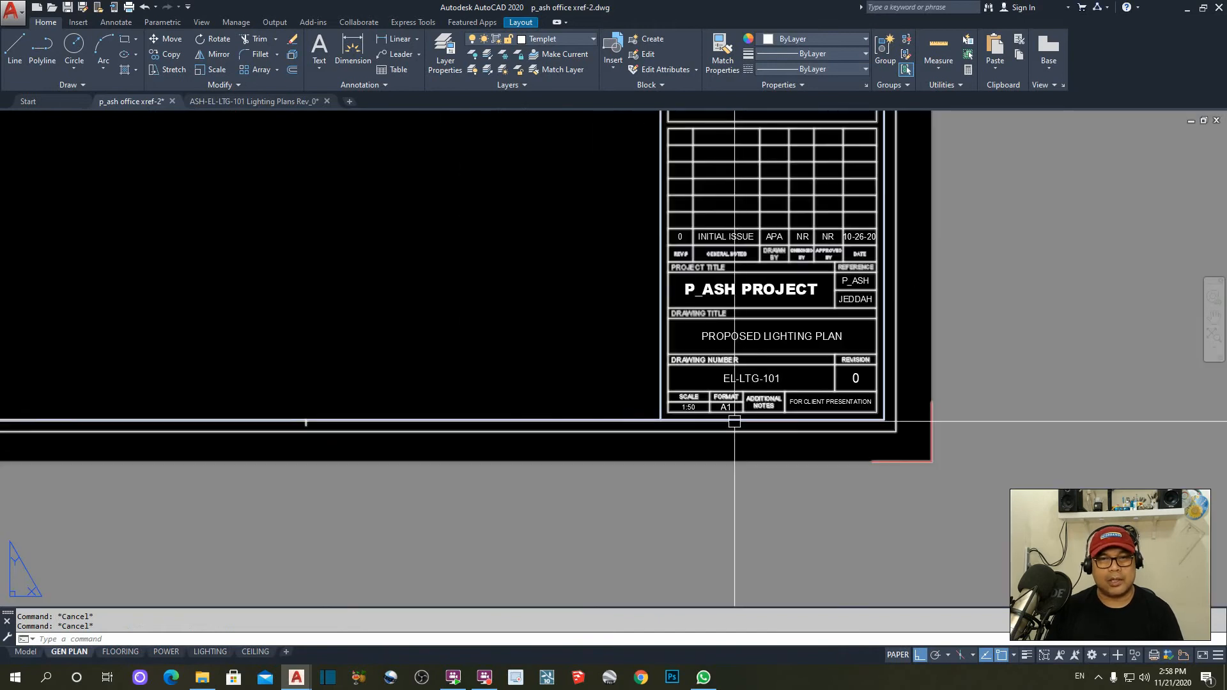
{"action": "scroll", "coordinate": [735, 422], "scroll_direction": "up", "scroll_amount": 8}
{"action": "double_click", "coordinate": [740, 423]}
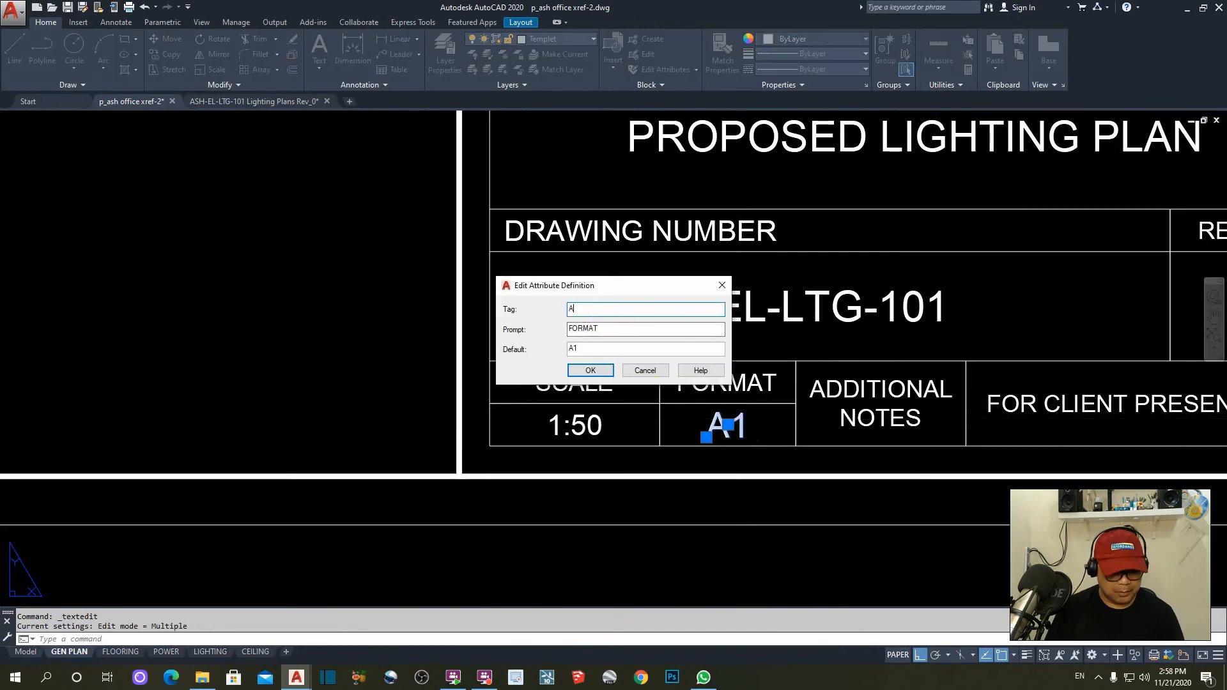
{"action": "type", "text": "A2"}
{"action": "left_click", "coordinate": [592, 371]}
{"action": "key", "text": "Escape"}
{"action": "key", "text": "Escape"}
{"action": "key", "text": "Escape"}
{"action": "scroll", "coordinate": [796, 426], "scroll_direction": "down", "scroll_amount": 12}
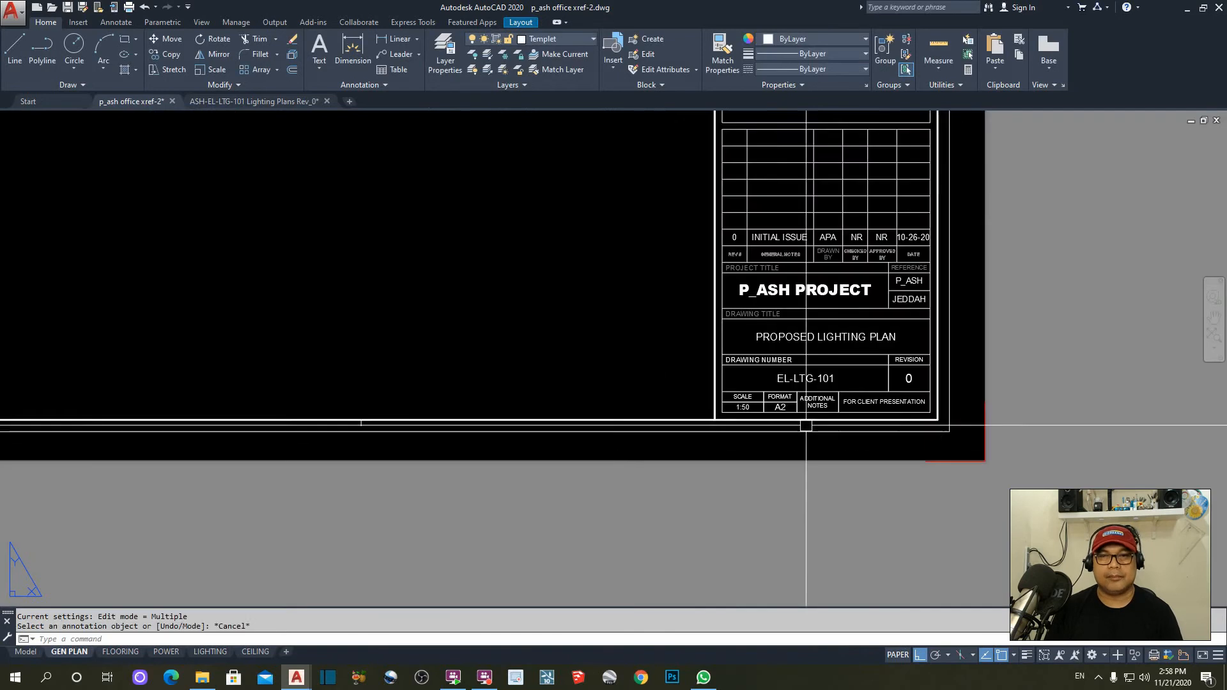
- Create a rectangular viewport with MVIEW filling the empty drawing area of the GEN PLAN sheet, from corner to corner of its inner border
{"action": "type", "text": "Z"}
{"action": "key", "text": "Return"}
{"action": "type", "text": "E"}
{"action": "key", "text": "Return"}
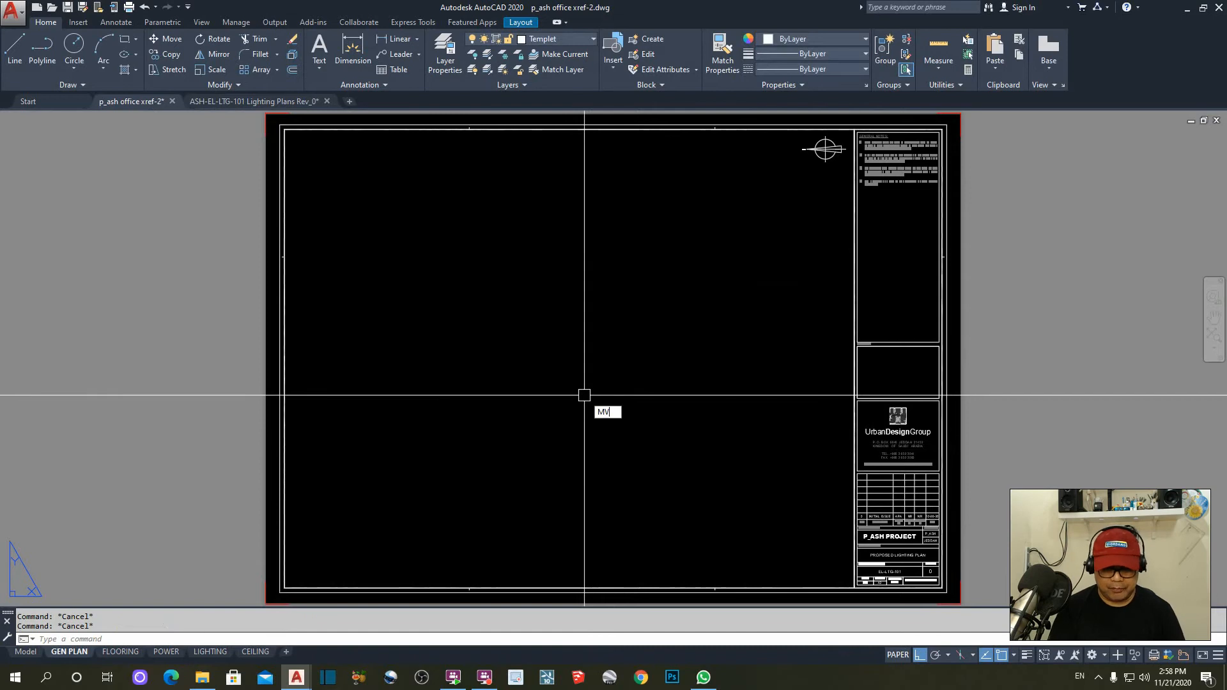
{"action": "key", "text": "Return"}
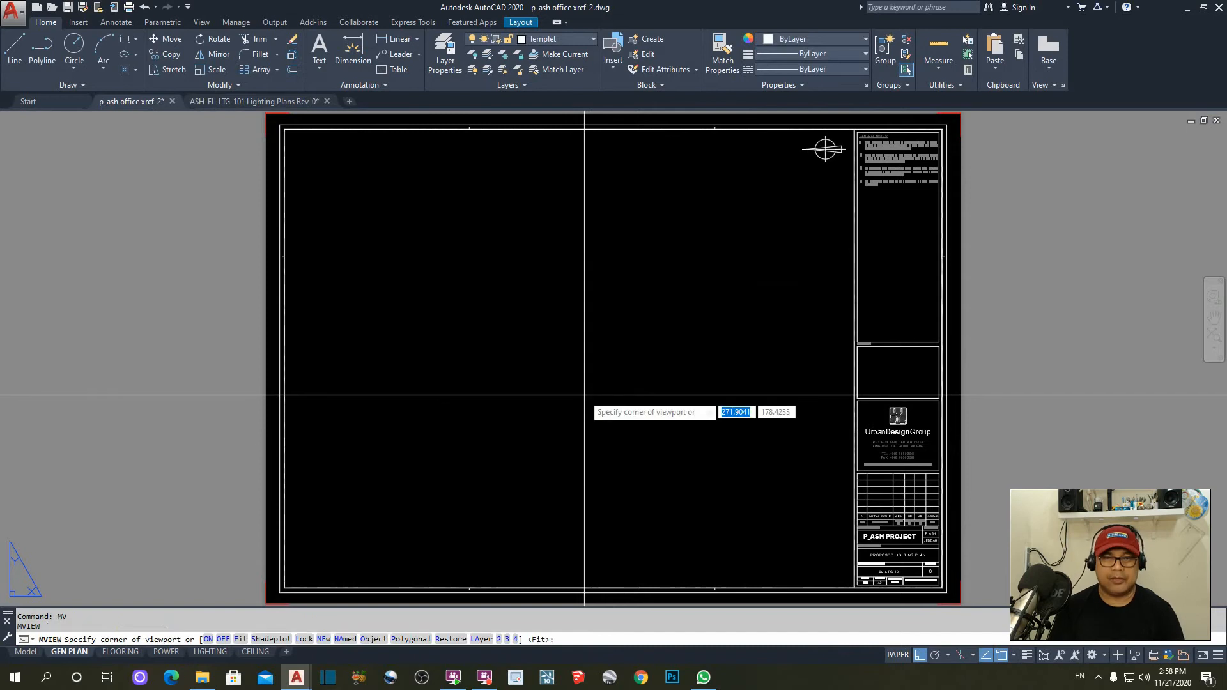
{"action": "left_click", "coordinate": [284, 128]}
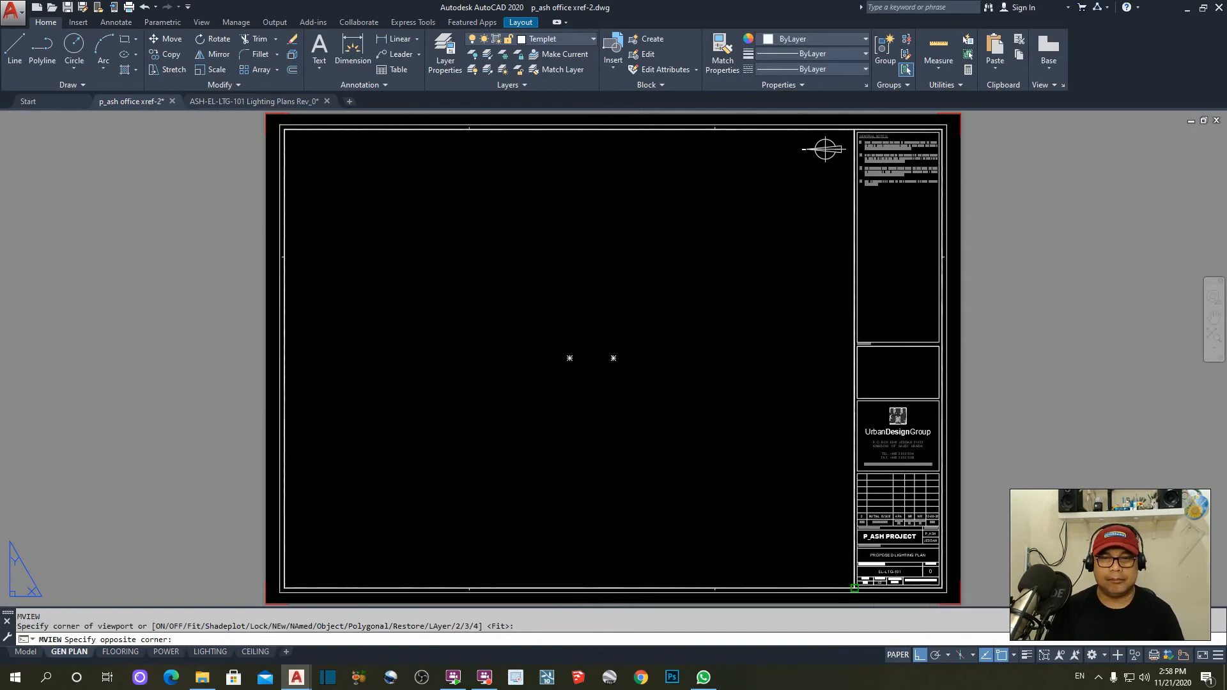
{"action": "left_click", "coordinate": [855, 586]}
{"action": "key", "text": "Escape"}
{"action": "key", "text": "Escape"}
{"action": "middle_click_drag", "start_coordinate": [614, 414], "coordinate": [601, 348]}
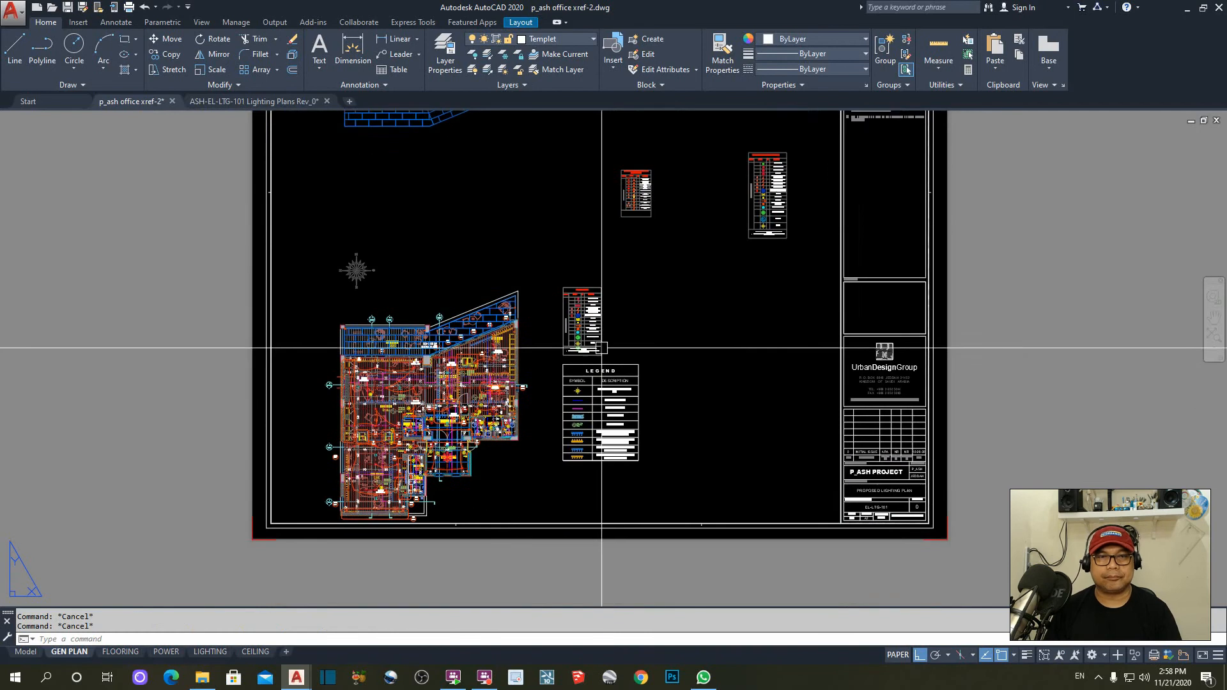
{"action": "scroll", "coordinate": [601, 348], "scroll_direction": "down", "scroll_amount": 3}
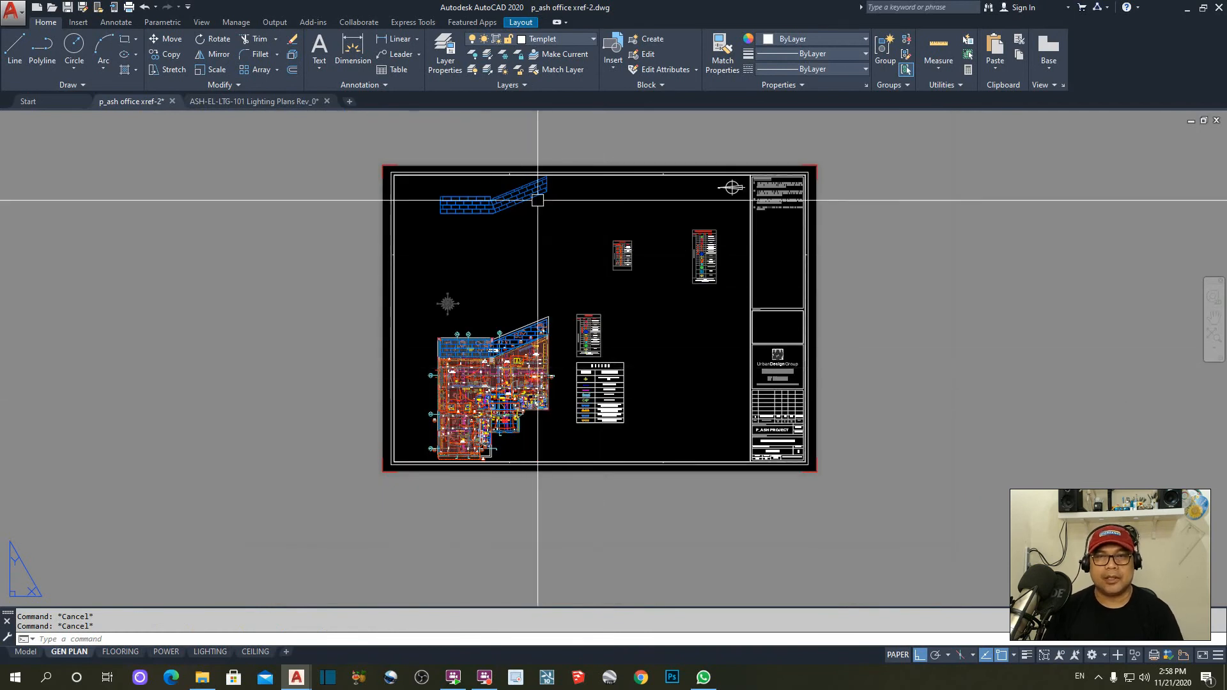
- View the office plan and its references in model space and return to the GEN PLAN layout
{"action": "left_click", "coordinate": [25, 653]}
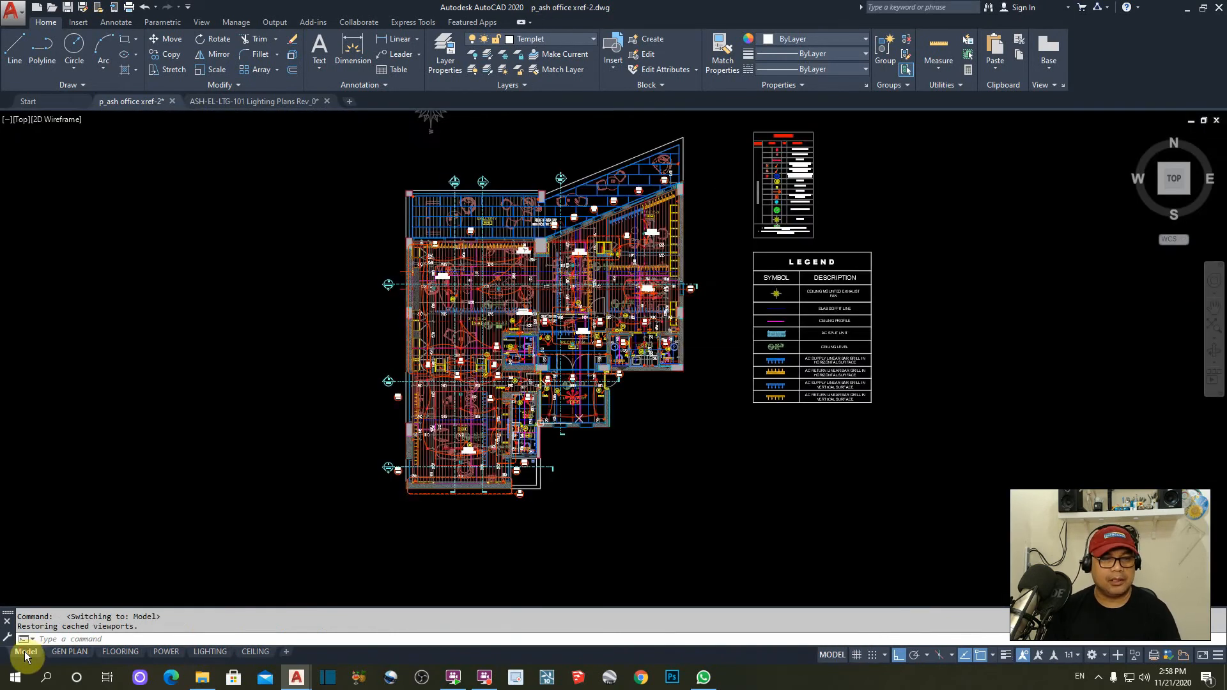
{"action": "scroll", "coordinate": [515, 479], "scroll_direction": "down", "scroll_amount": 6}
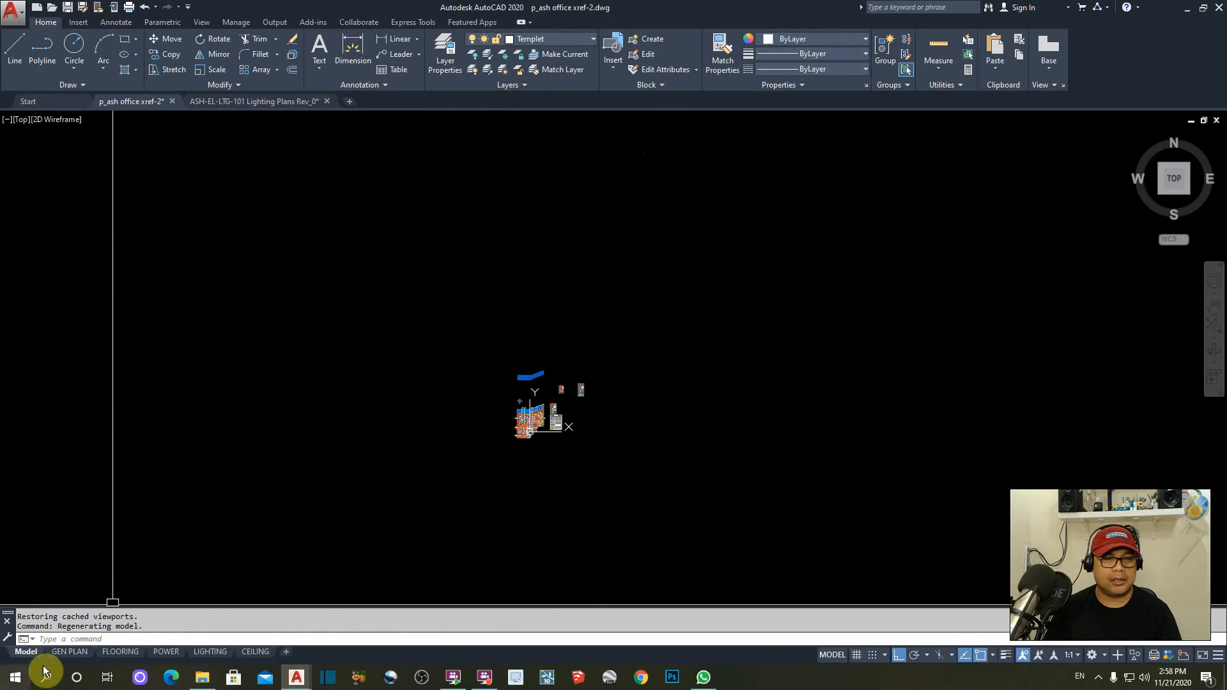
{"action": "left_click", "coordinate": [67, 653]}
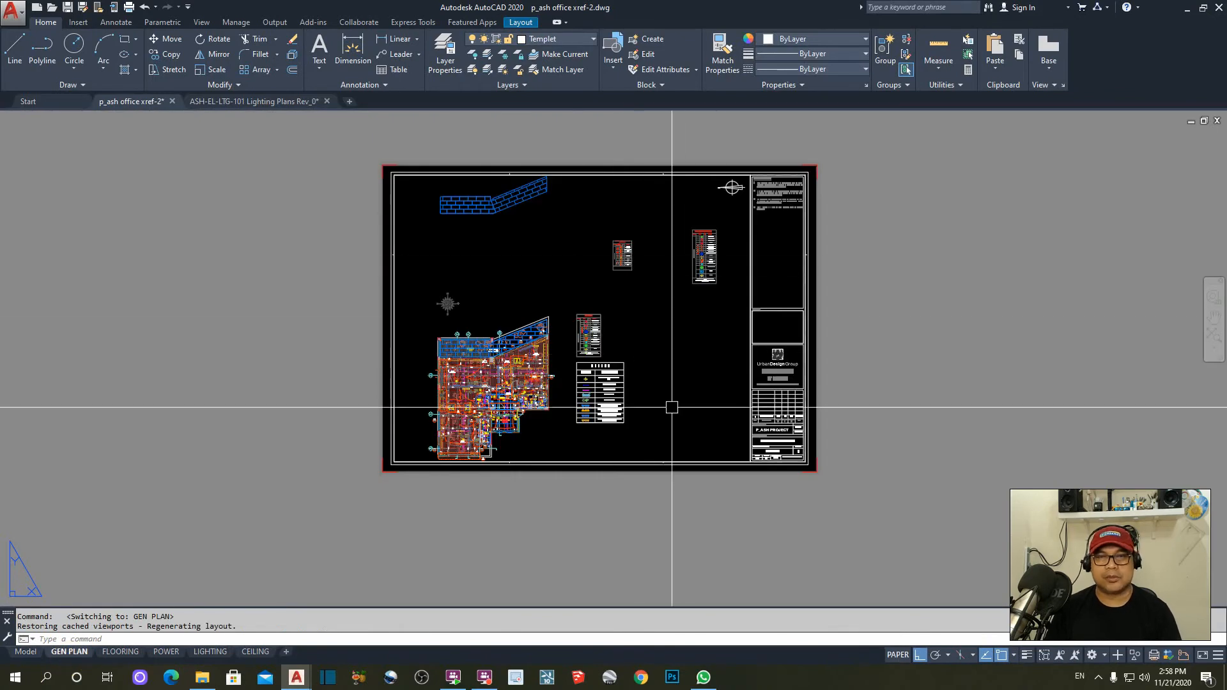
{"action": "key", "text": "Escape"}
{"action": "key", "text": "Escape"}
{"action": "scroll", "coordinate": [534, 395], "scroll_direction": "up", "scroll_amount": 3}
{"action": "scroll", "coordinate": [535, 395], "scroll_direction": "down", "scroll_amount": 4}
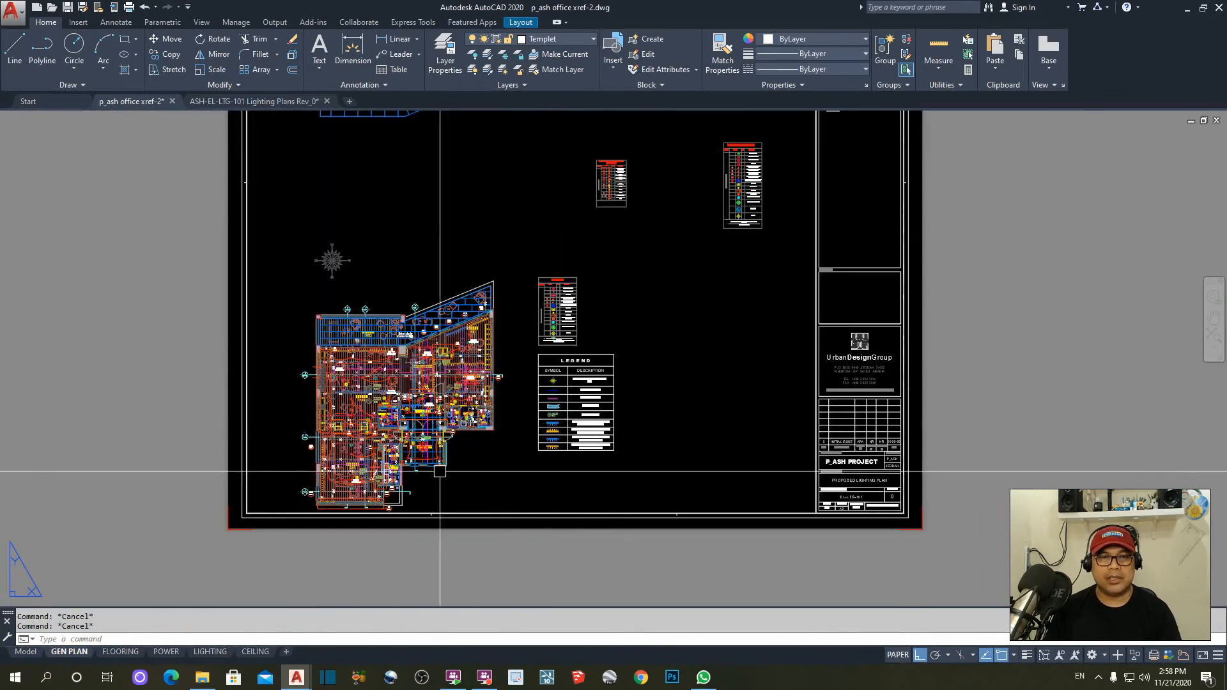
- Activate the GEN PLAN viewport, pan the office plan to about its centre and return to paper space
{"action": "double_click", "coordinate": [473, 348]}
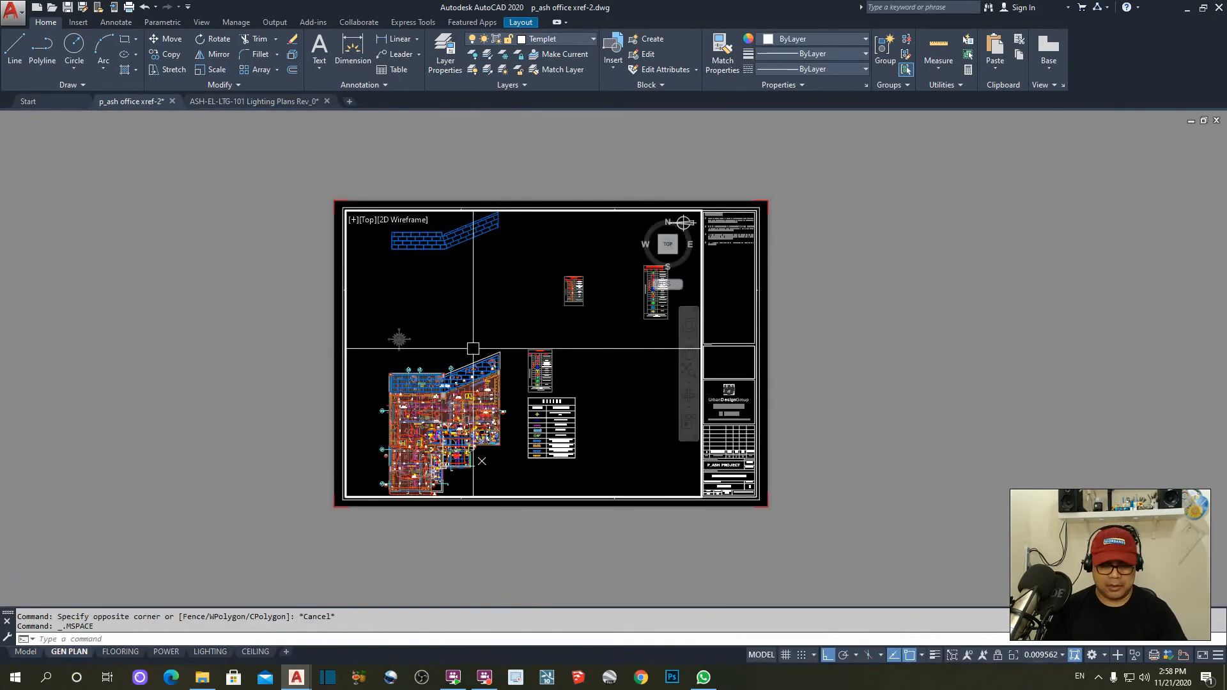
{"action": "key", "text": "Return"}
{"action": "left_click_drag", "start_coordinate": [478, 420], "coordinate": [561, 350]}
{"action": "key", "text": "Escape"}
{"action": "double_click", "coordinate": [834, 419]}
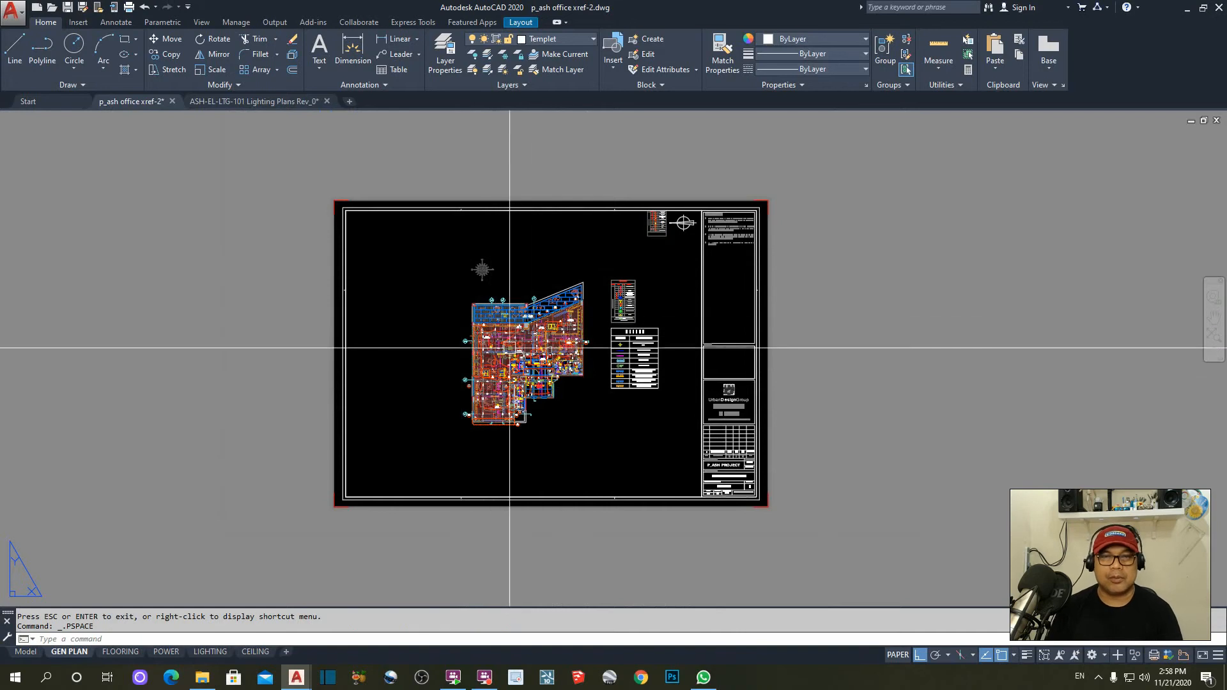
{"action": "key", "text": "Escape"}
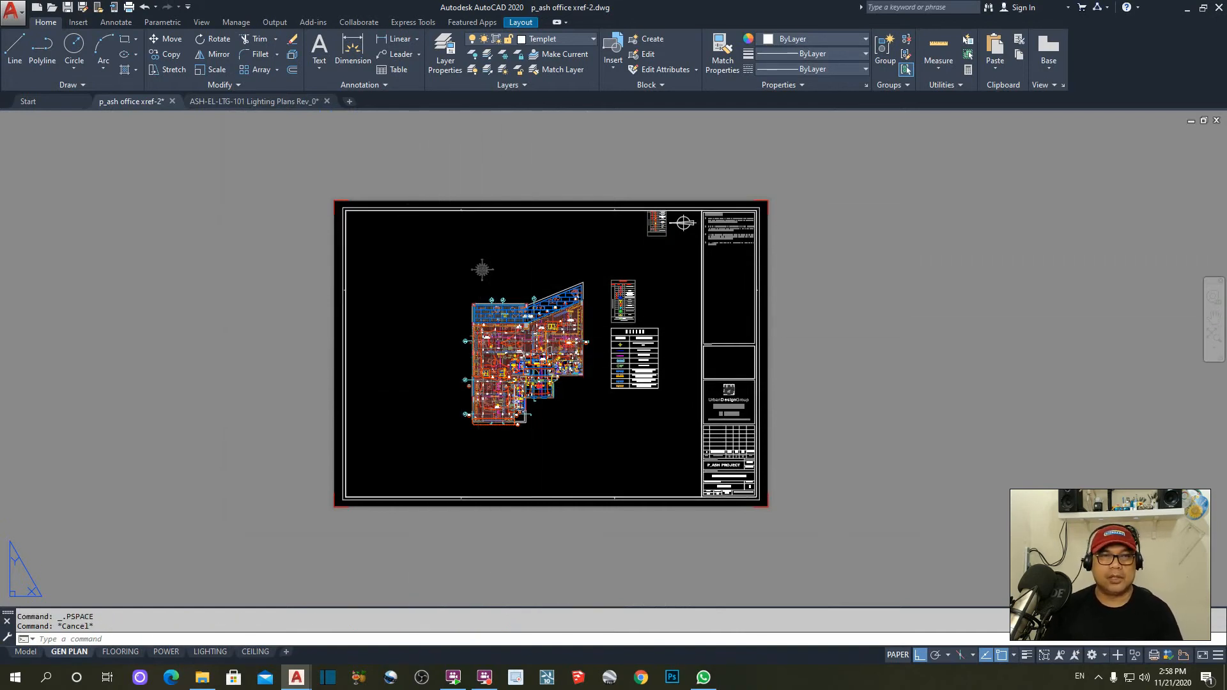
- Set the GEN PLAN viewport's scale to 1:50
{"action": "left_click", "coordinate": [702, 496]}
{"action": "left_click", "coordinate": [1043, 660]}
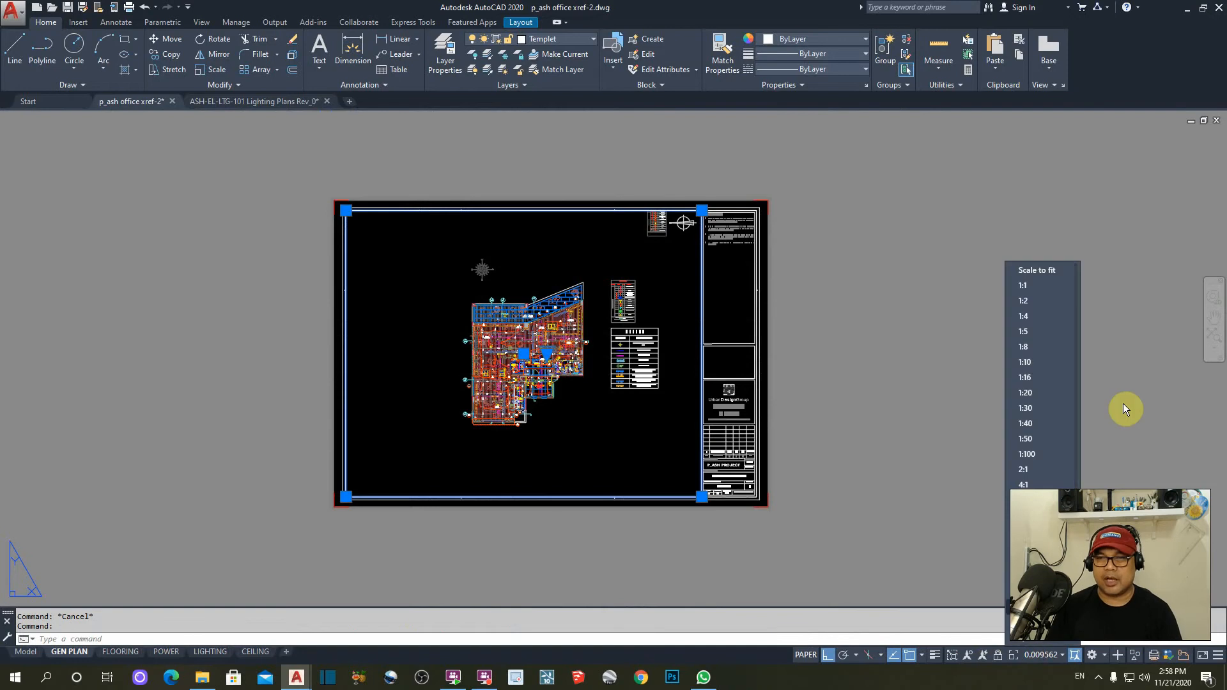
{"action": "left_click", "coordinate": [1034, 437]}
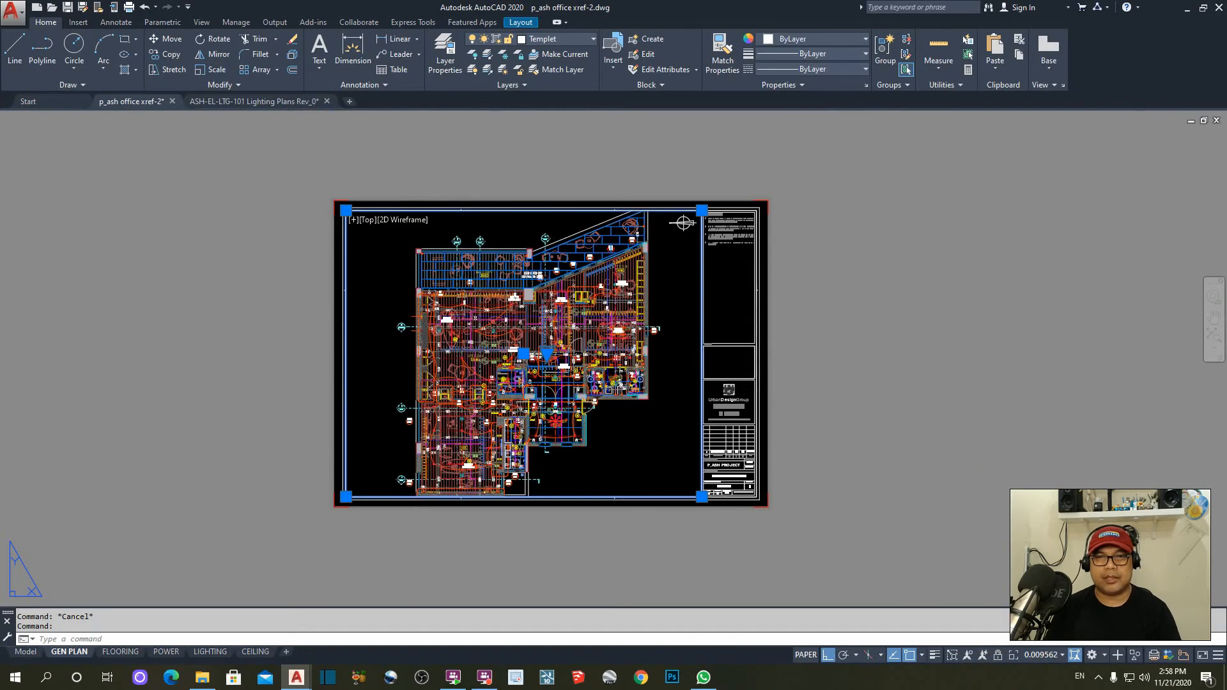
{"action": "key", "text": "Escape"}
- Pan the scaled plan slightly upward inside the viewport so it fits the frame, and return to paper space
{"action": "double_click", "coordinate": [377, 356]}
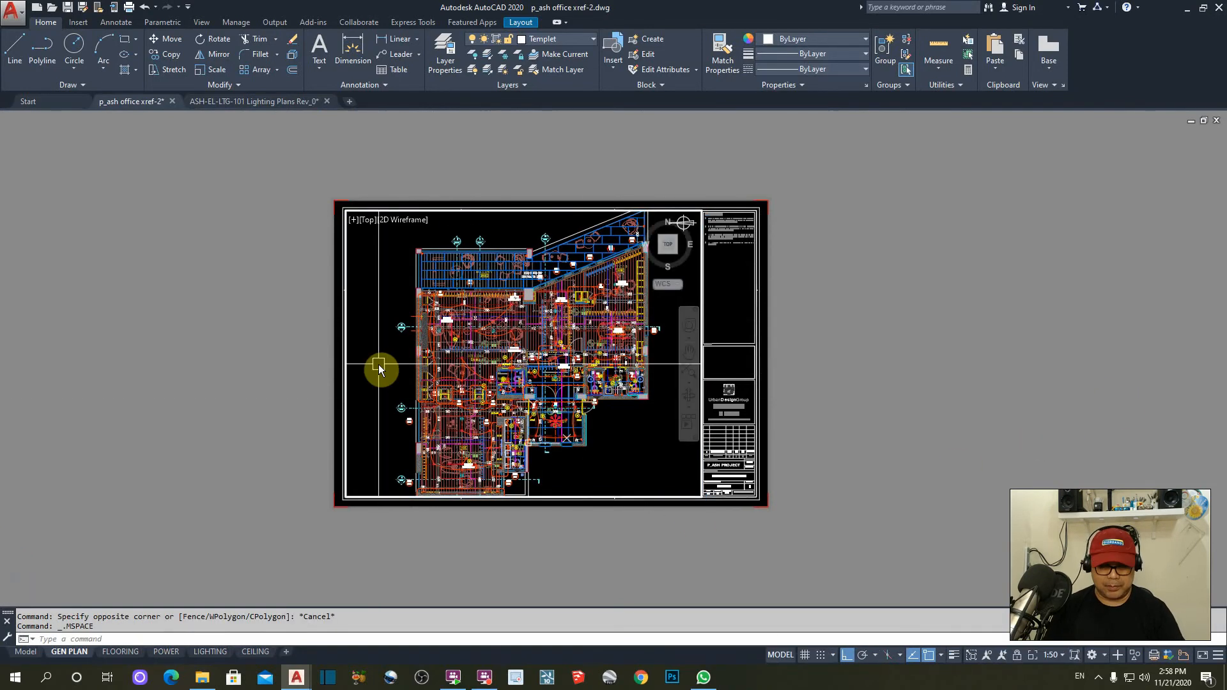
{"action": "type", "text": "p"}
{"action": "key", "text": "Return"}
{"action": "left_click_drag", "start_coordinate": [471, 380], "coordinate": [473, 371]}
{"action": "key", "text": "Escape"}
{"action": "double_click", "coordinate": [792, 419]}
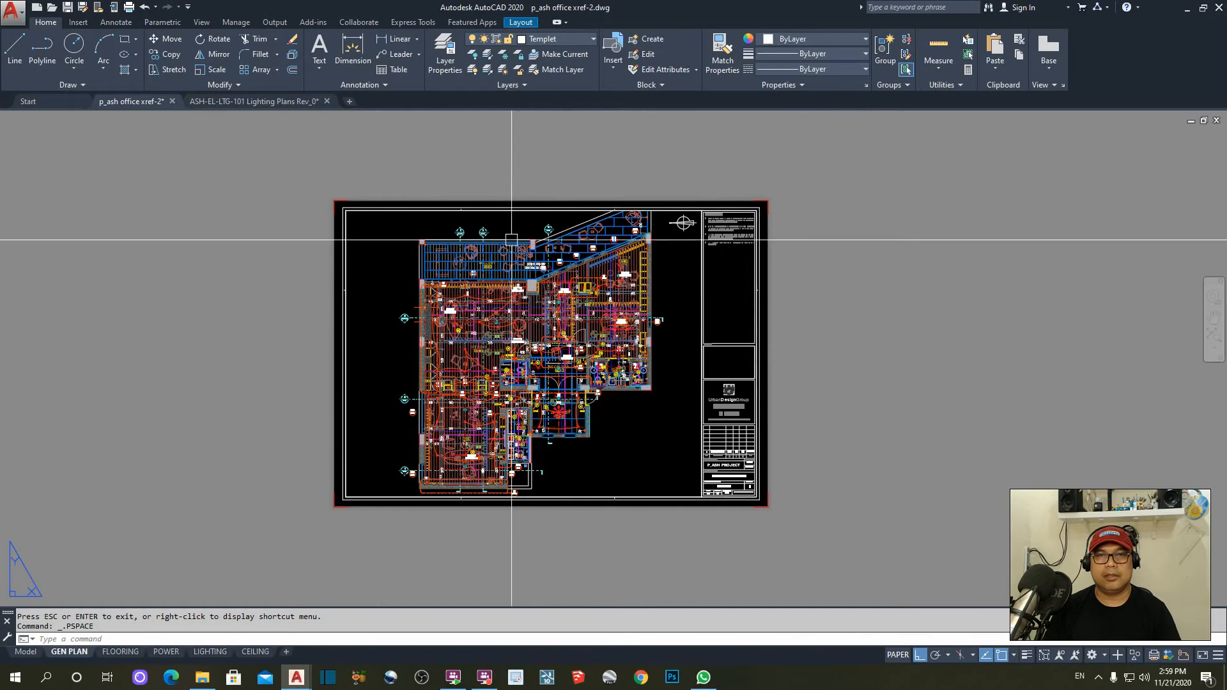
- Lock the GEN PLAN viewport's view so its 1:50 scale cannot change
{"action": "left_click", "coordinate": [372, 212]}
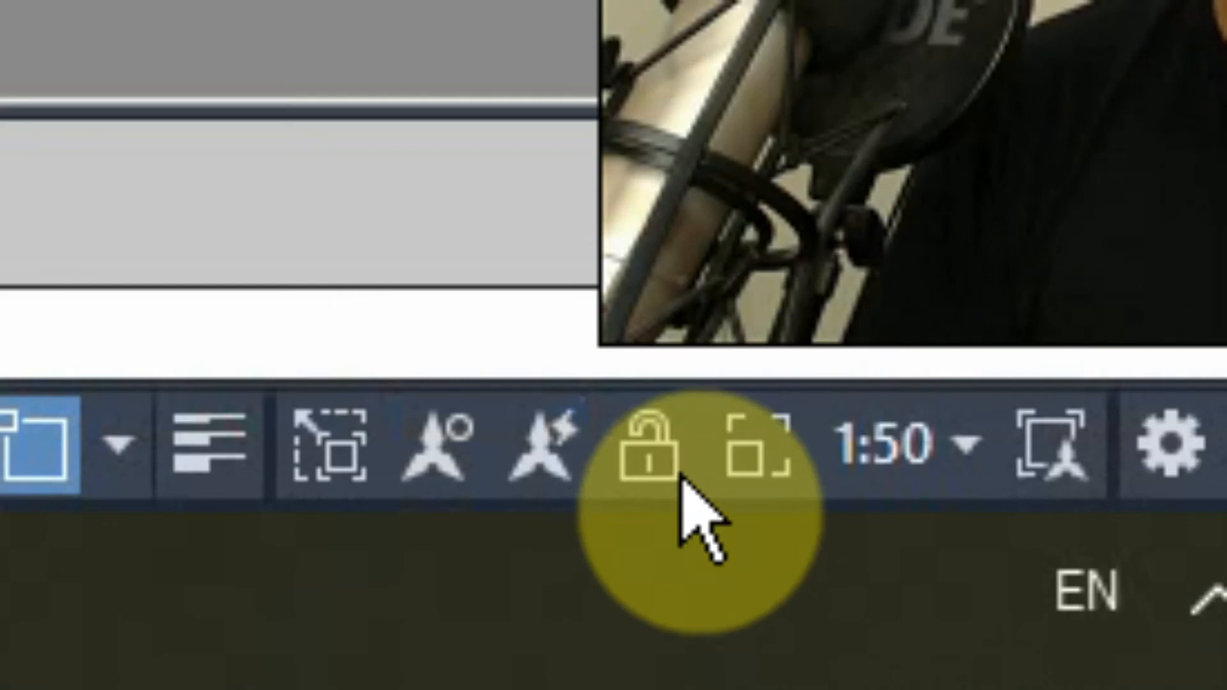
{"action": "left_click", "coordinate": [648, 450]}
{"action": "key", "text": "Escape"}
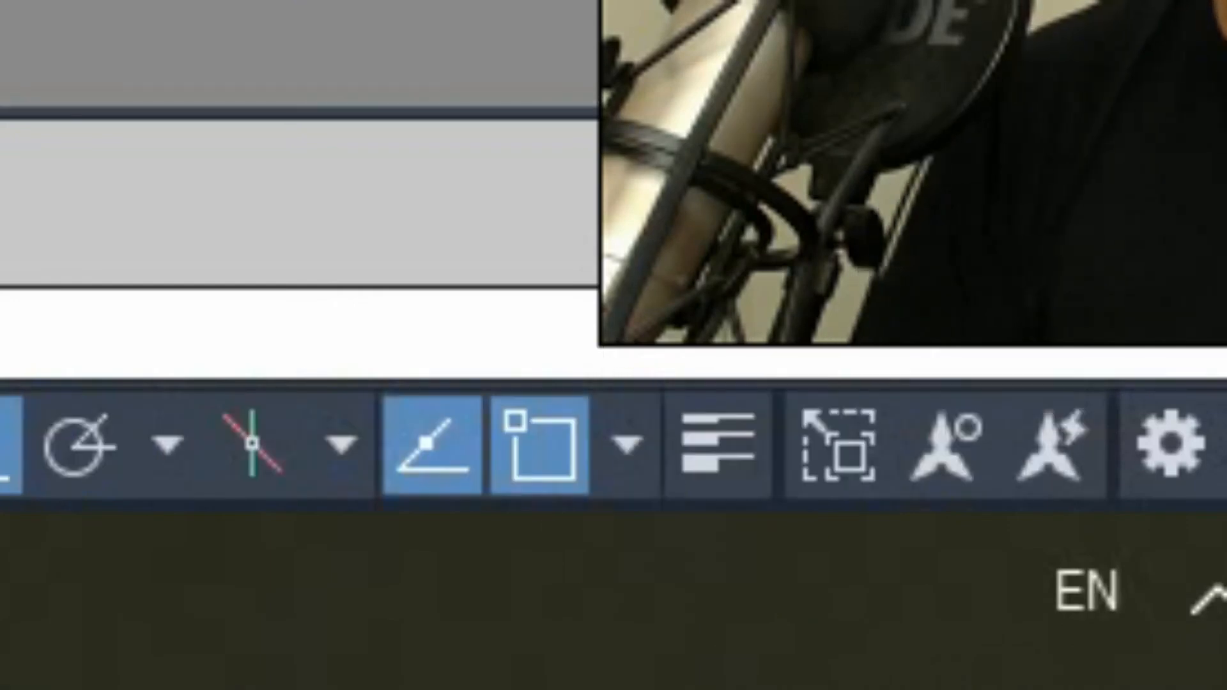
- Zoom to the sheet's extents and test zooming inside the locked viewport before returning to paper space
{"action": "type", "text": "z"}
{"action": "key", "text": "Return"}
{"action": "type", "text": "E"}
{"action": "key", "text": "Return"}
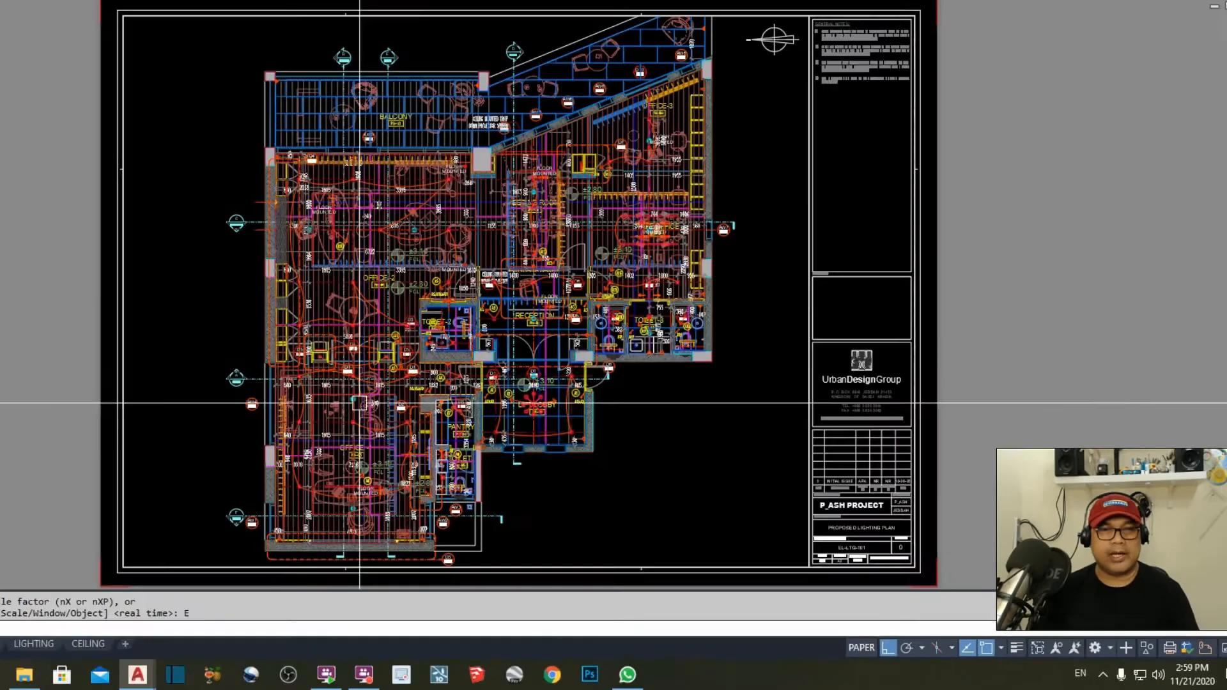
{"action": "key", "text": "Escape"}
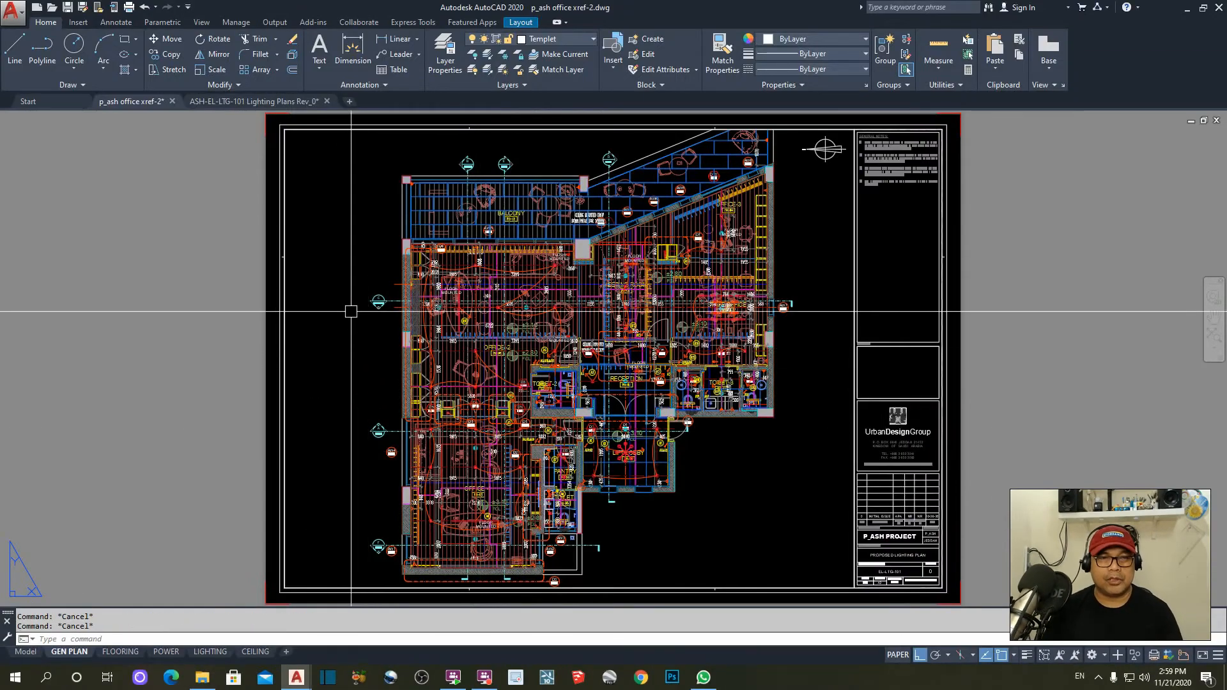
{"action": "double_click", "coordinate": [356, 347]}
{"action": "scroll", "coordinate": [511, 307], "scroll_direction": "down", "scroll_amount": 4}
{"action": "scroll", "coordinate": [505, 310], "scroll_direction": "up", "scroll_amount": 4}
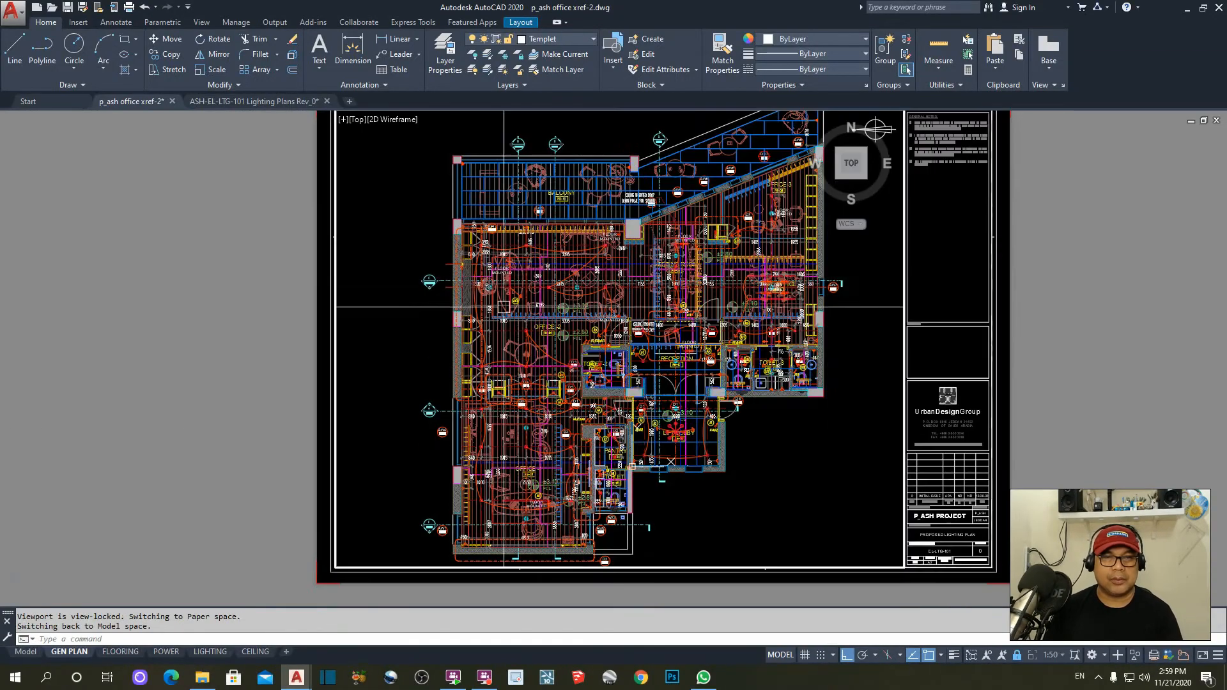
{"action": "scroll", "coordinate": [738, 329], "scroll_direction": "down", "scroll_amount": 4}
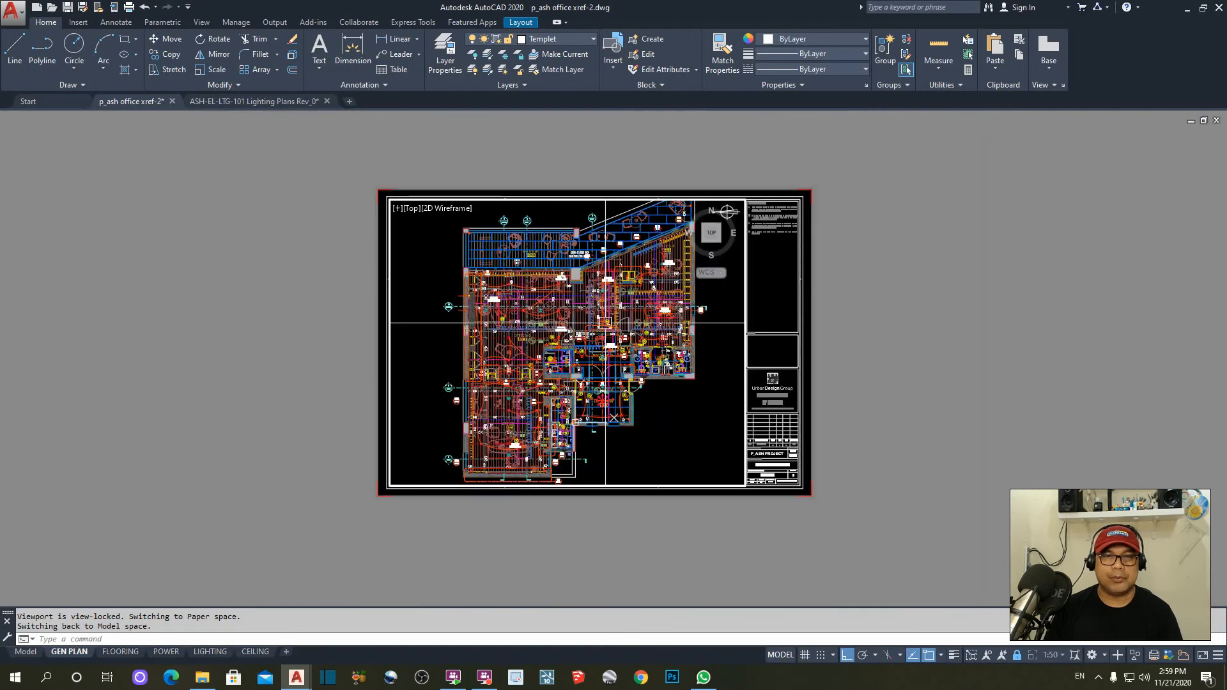
{"action": "double_click", "coordinate": [1035, 353]}
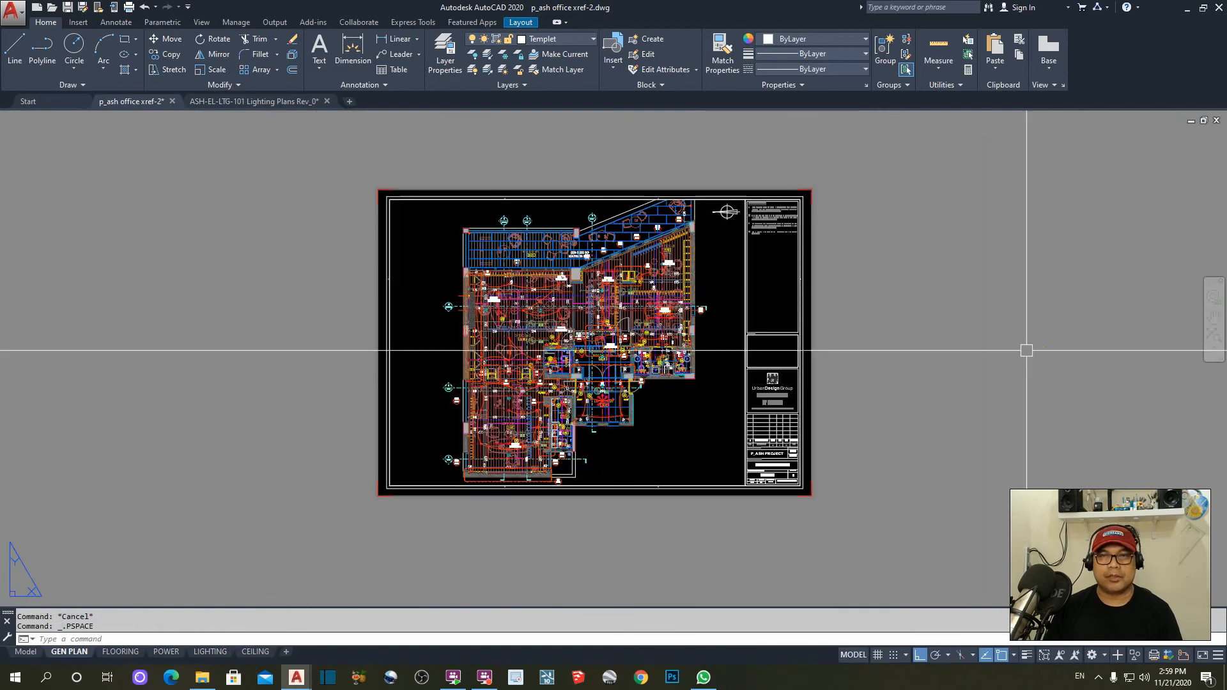
- Unlock the GEN PLAN viewport, zoom its contents freely to demonstrate the scale shifting, and return to paper space
{"action": "left_click", "coordinate": [466, 203]}
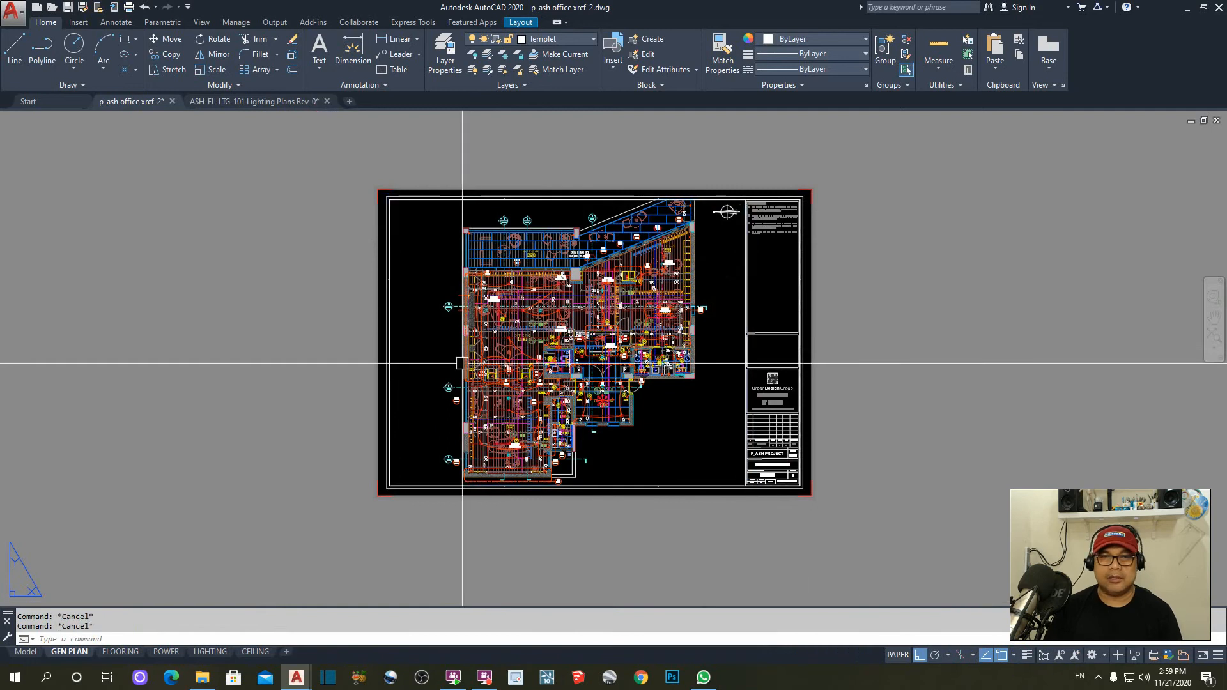
{"action": "double_click", "coordinate": [418, 327]}
{"action": "scroll", "coordinate": [506, 326], "scroll_direction": "down", "scroll_amount": 5}
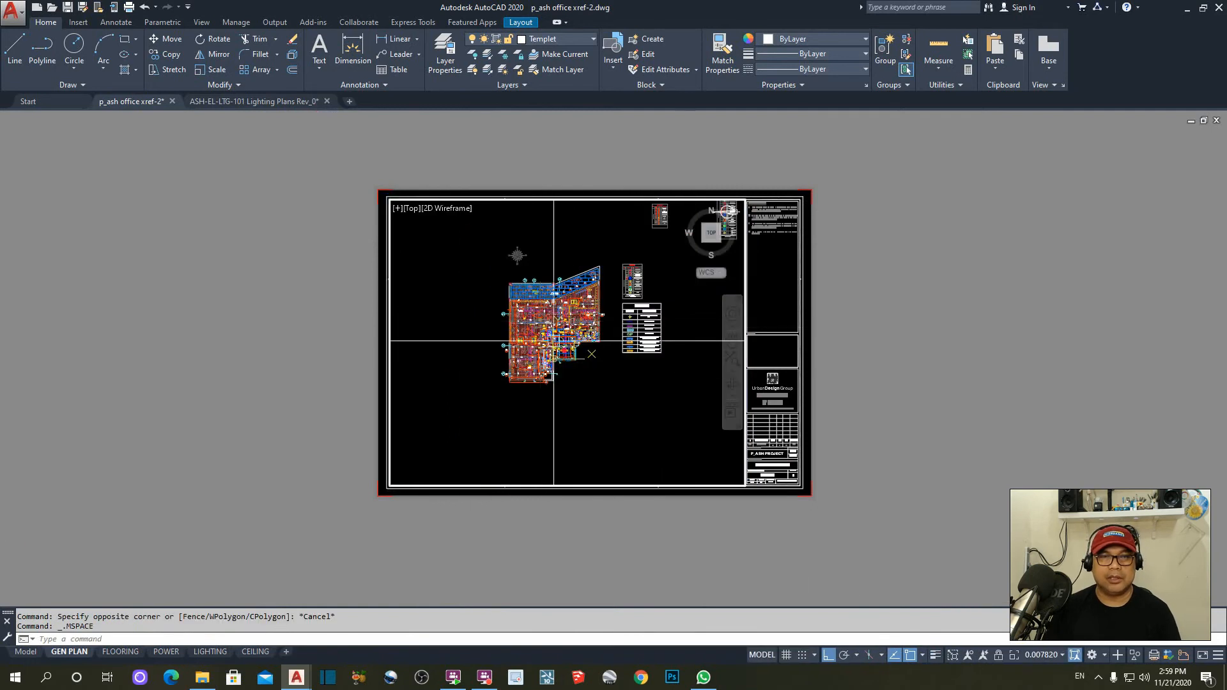
{"action": "scroll", "coordinate": [588, 296], "scroll_direction": "up", "scroll_amount": 2}
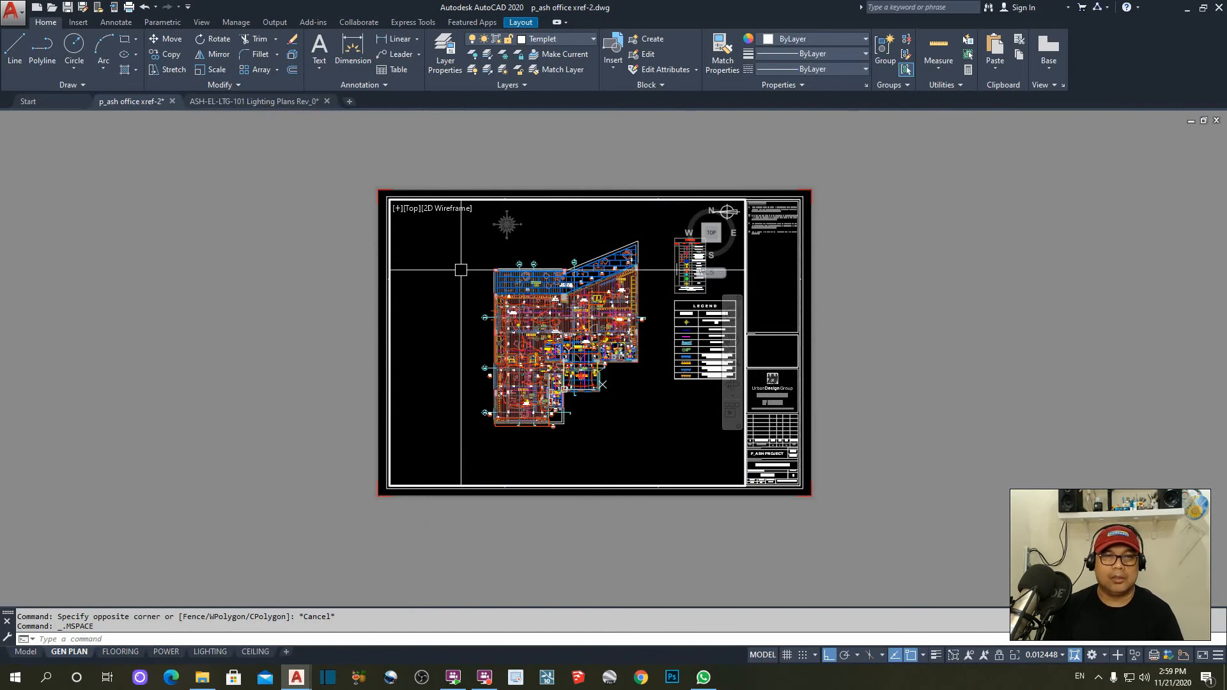
{"action": "key", "text": "Escape"}
{"action": "key", "text": "Escape"}
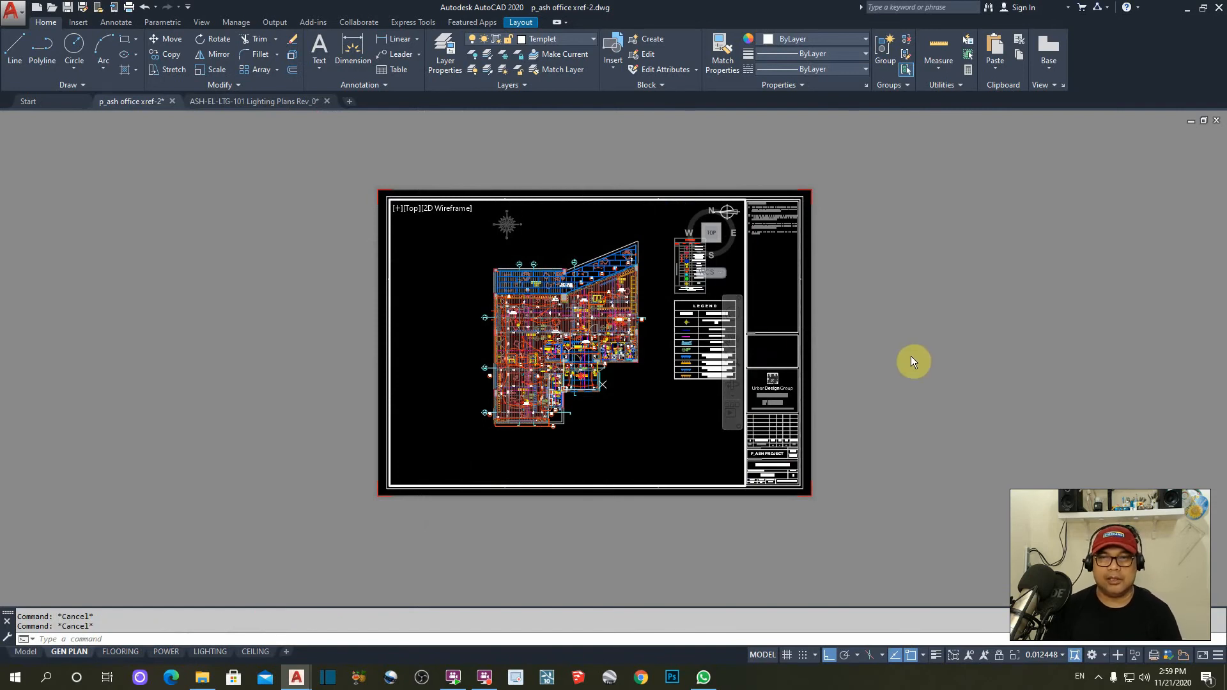
{"action": "double_click", "coordinate": [911, 358]}
- Restore the unlocked viewport's scale to 1:50
{"action": "left_click", "coordinate": [474, 199]}
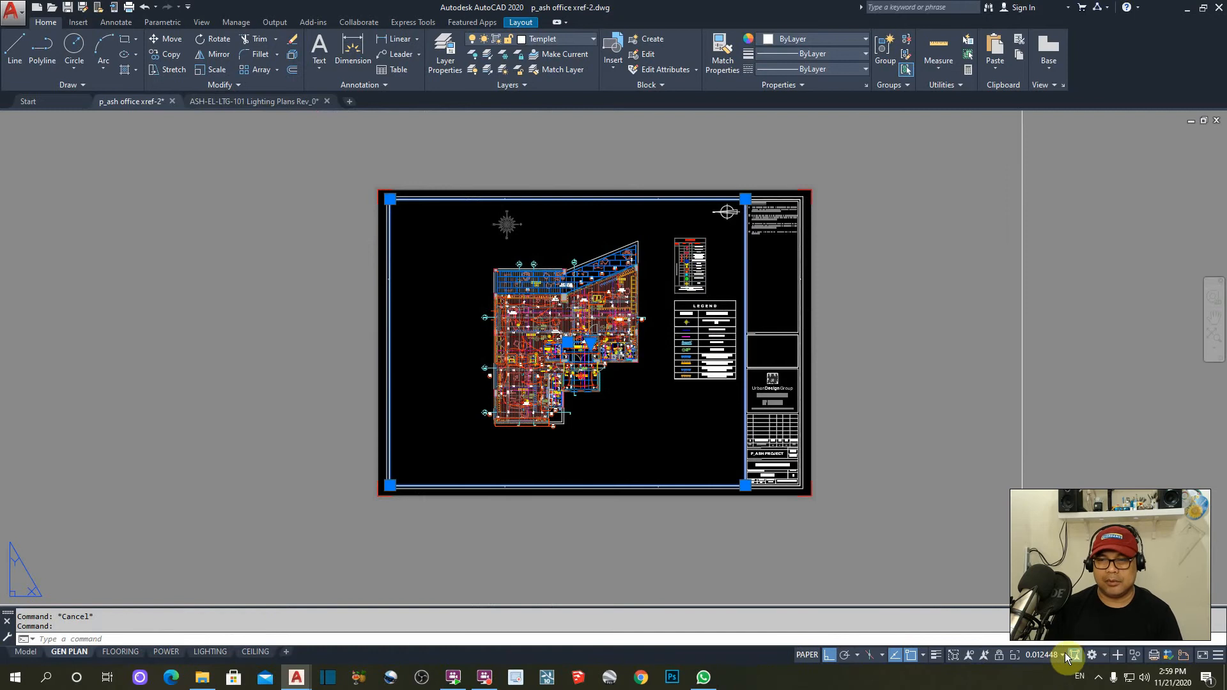
{"action": "left_click", "coordinate": [1045, 651]}
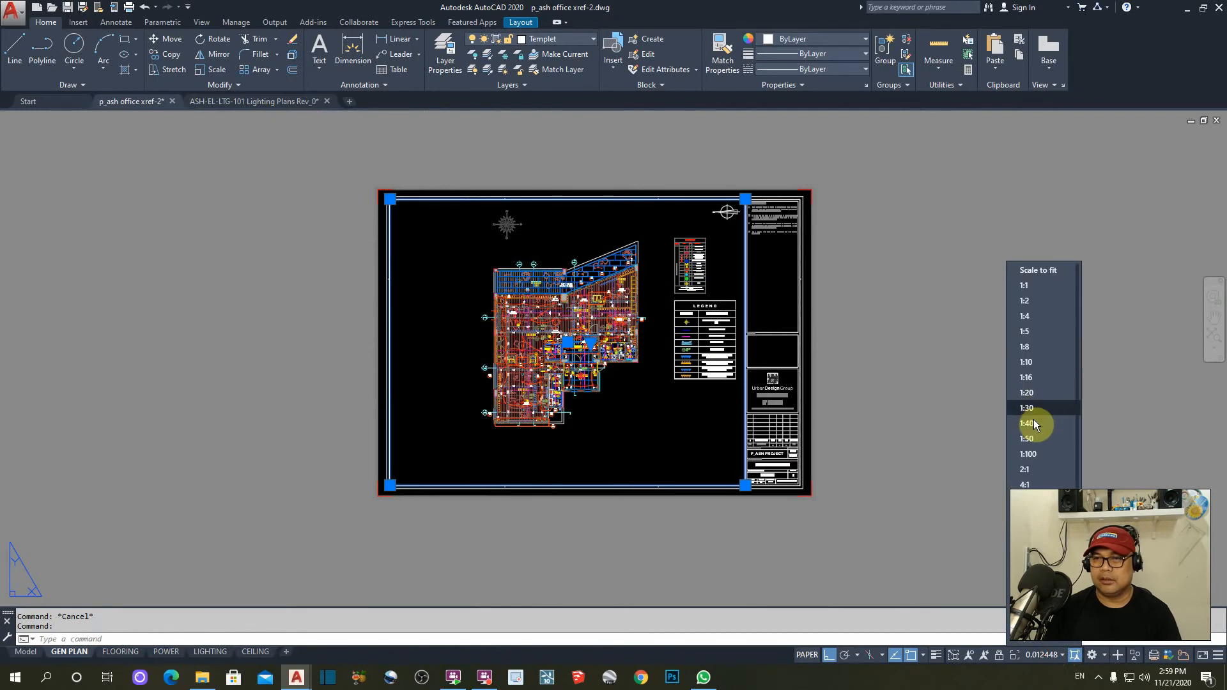
{"action": "left_click", "coordinate": [1032, 438]}
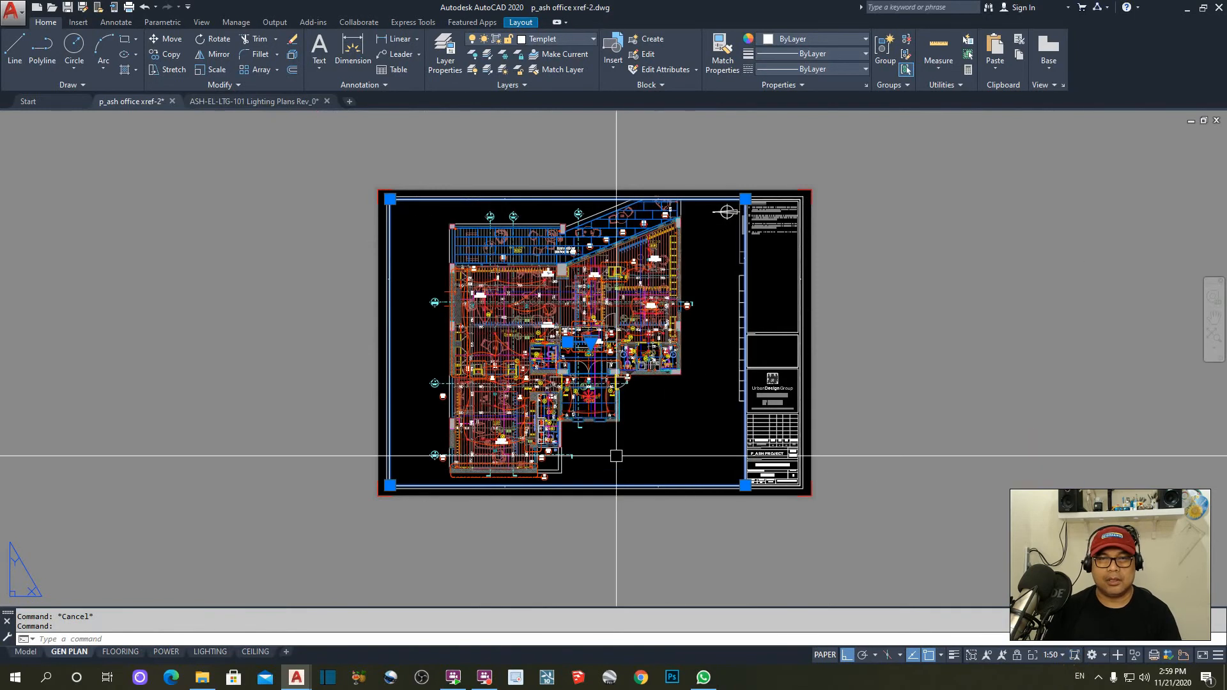
- Recentre the plan inside the viewport with a small pan to the east and return to paper space
{"action": "double_click", "coordinate": [570, 352]}
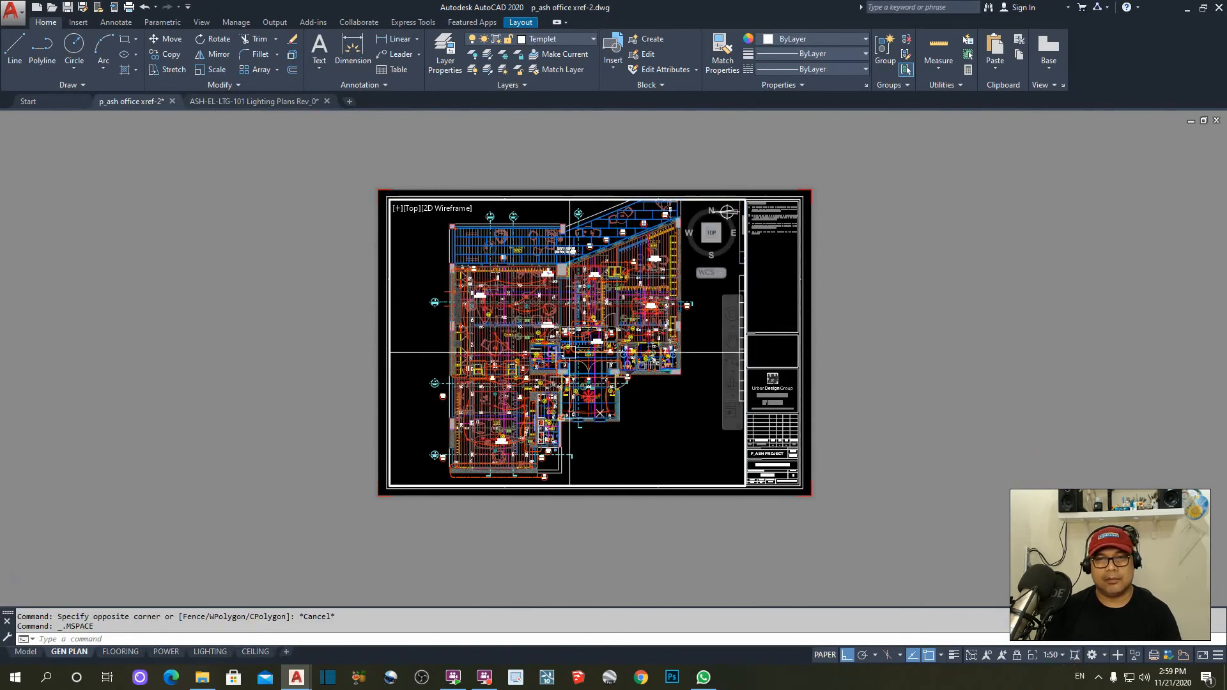
{"action": "type", "text": "p"}
{"action": "key", "text": "Return"}
{"action": "left_click_drag", "start_coordinate": [588, 363], "coordinate": [603, 365]}
{"action": "key", "text": "Escape"}
{"action": "double_click", "coordinate": [934, 374]}
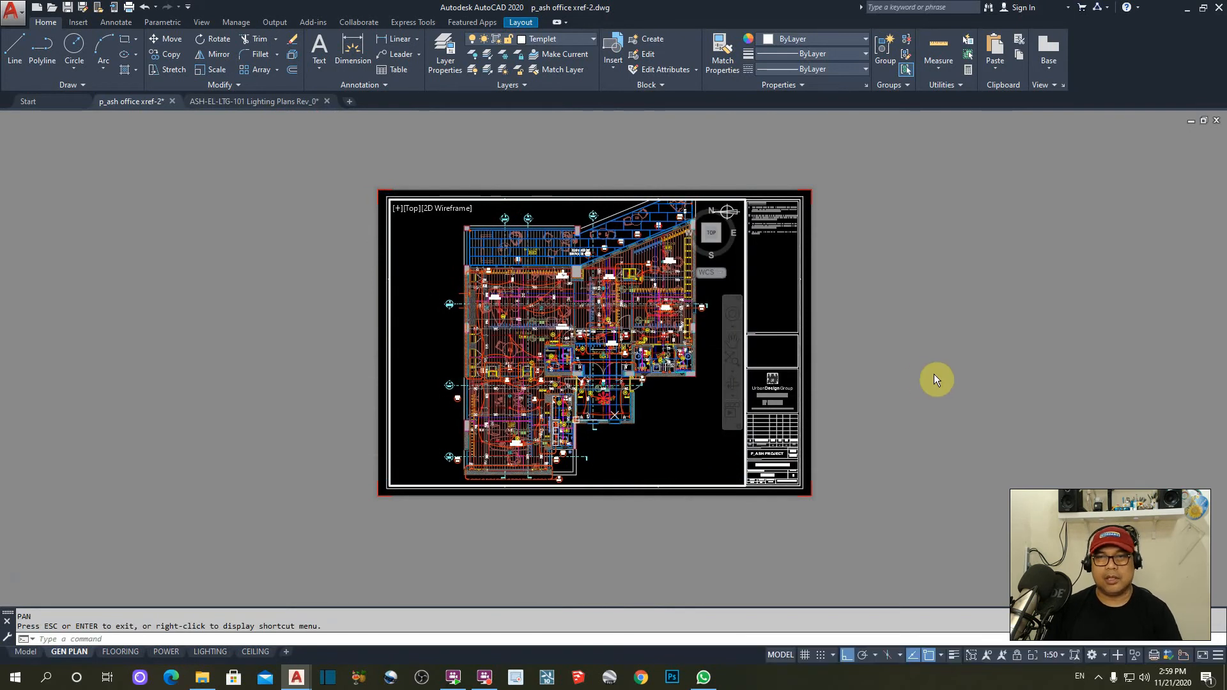
- Lock the recentred 1:50 viewport and clear the selection
{"action": "left_click", "coordinate": [745, 390]}
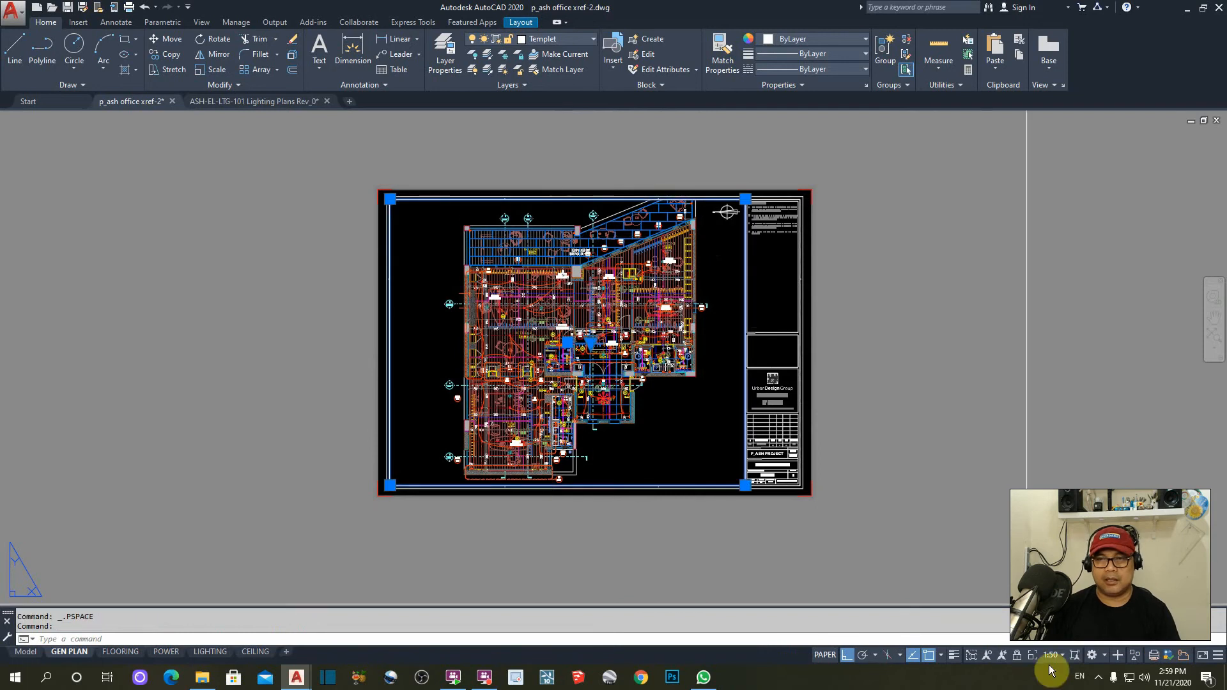
{"action": "key", "text": "Escape"}
{"action": "key", "text": "Escape"}
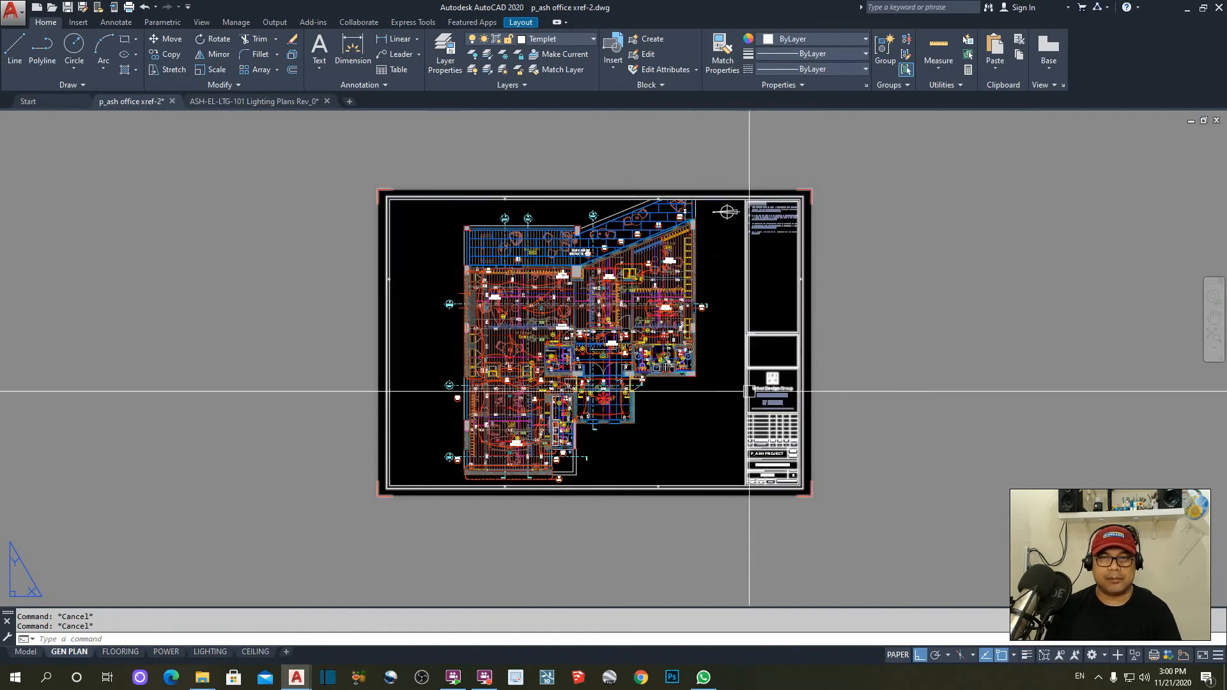
- Examine the overlapping plan references on the GEN PLAN sheet, both from paper space and inside the locked viewport
{"action": "middle_click_drag", "start_coordinate": [748, 383], "coordinate": [708, 383]}
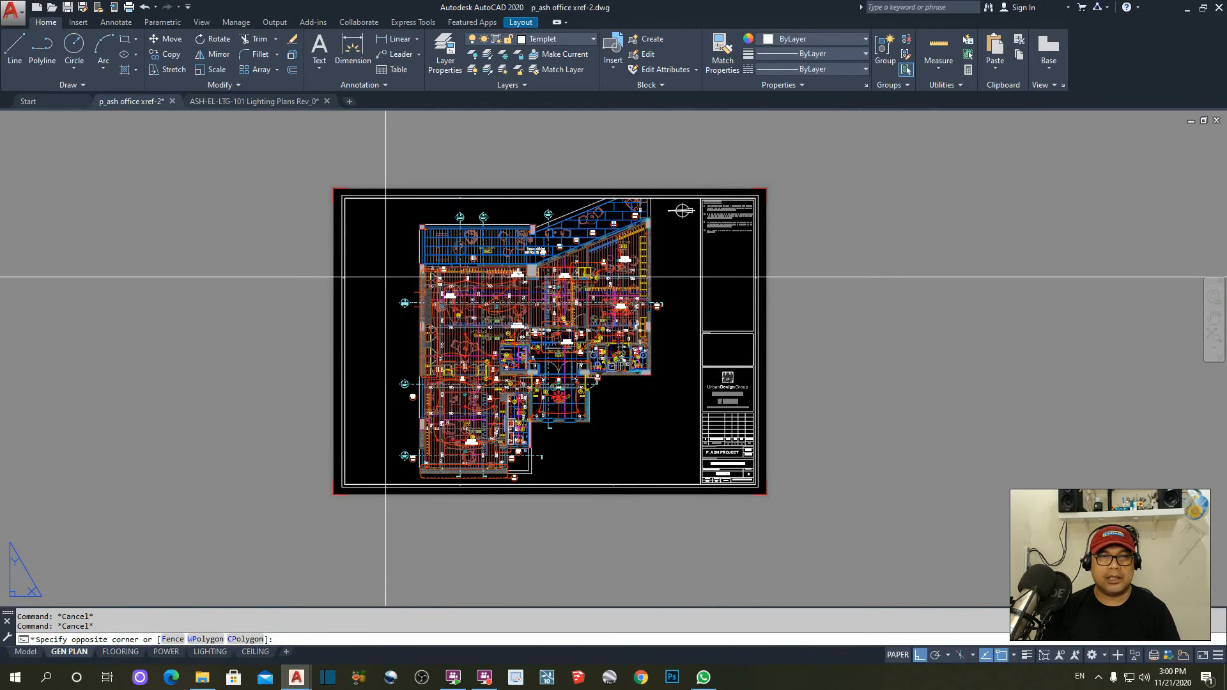
{"action": "double_click", "coordinate": [387, 275]}
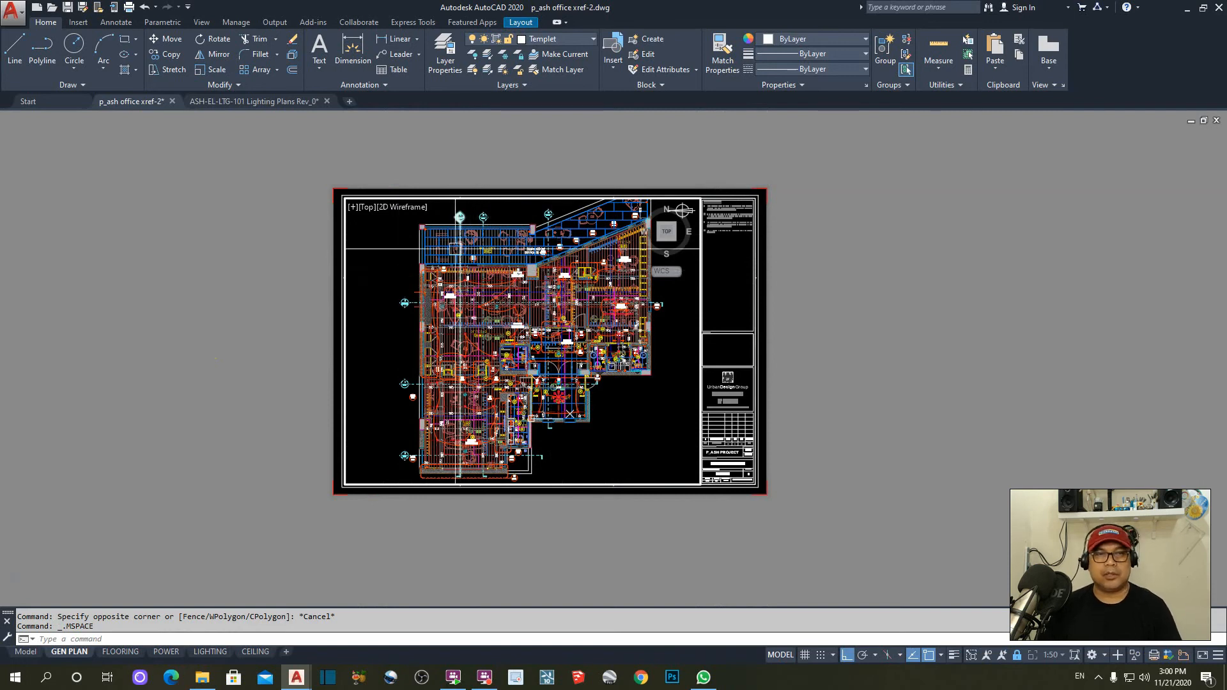
{"action": "double_click", "coordinate": [228, 287]}
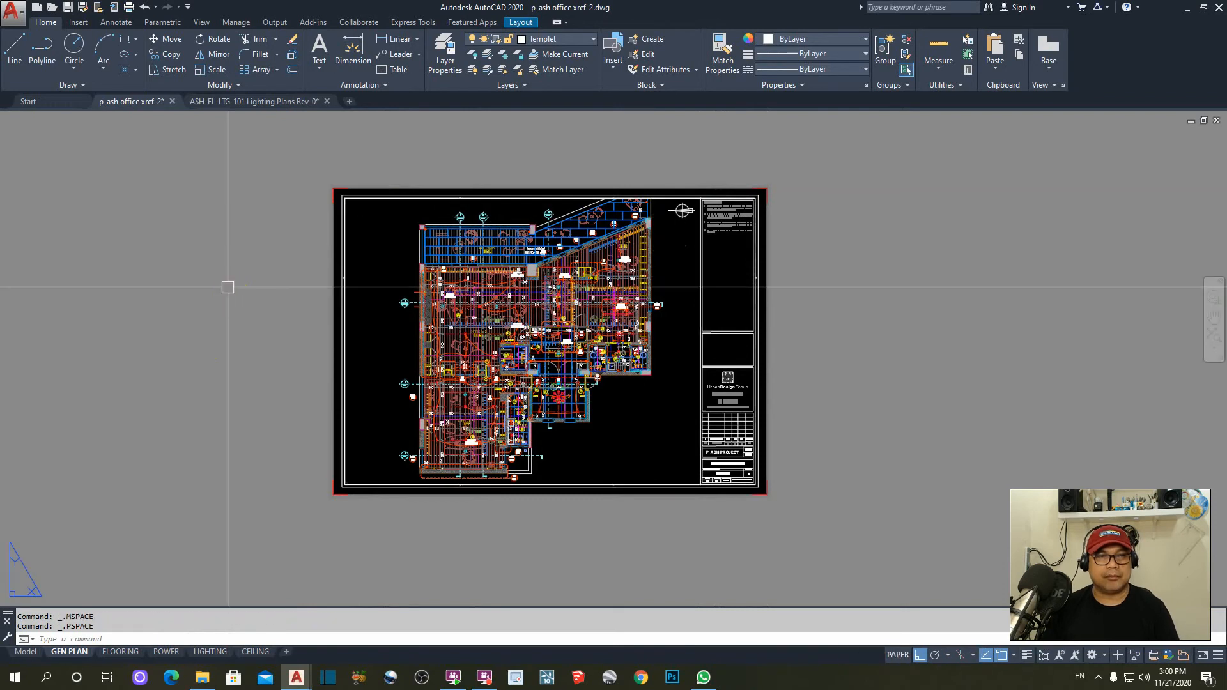
{"action": "scroll", "coordinate": [660, 189], "scroll_direction": "down", "scroll_amount": 5}
{"action": "scroll", "coordinate": [606, 317], "scroll_direction": "up", "scroll_amount": 3}
{"action": "scroll", "coordinate": [605, 317], "scroll_direction": "up", "scroll_amount": 2}
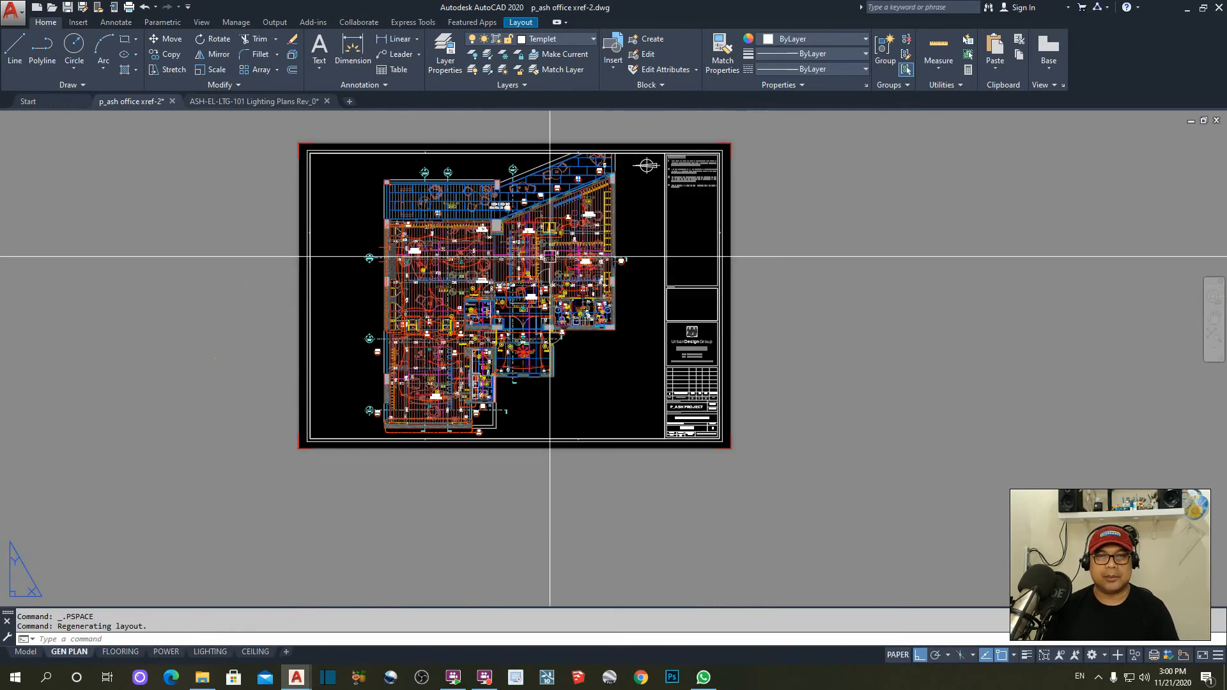
{"action": "middle_click_drag", "start_coordinate": [550, 257], "coordinate": [629, 295]}
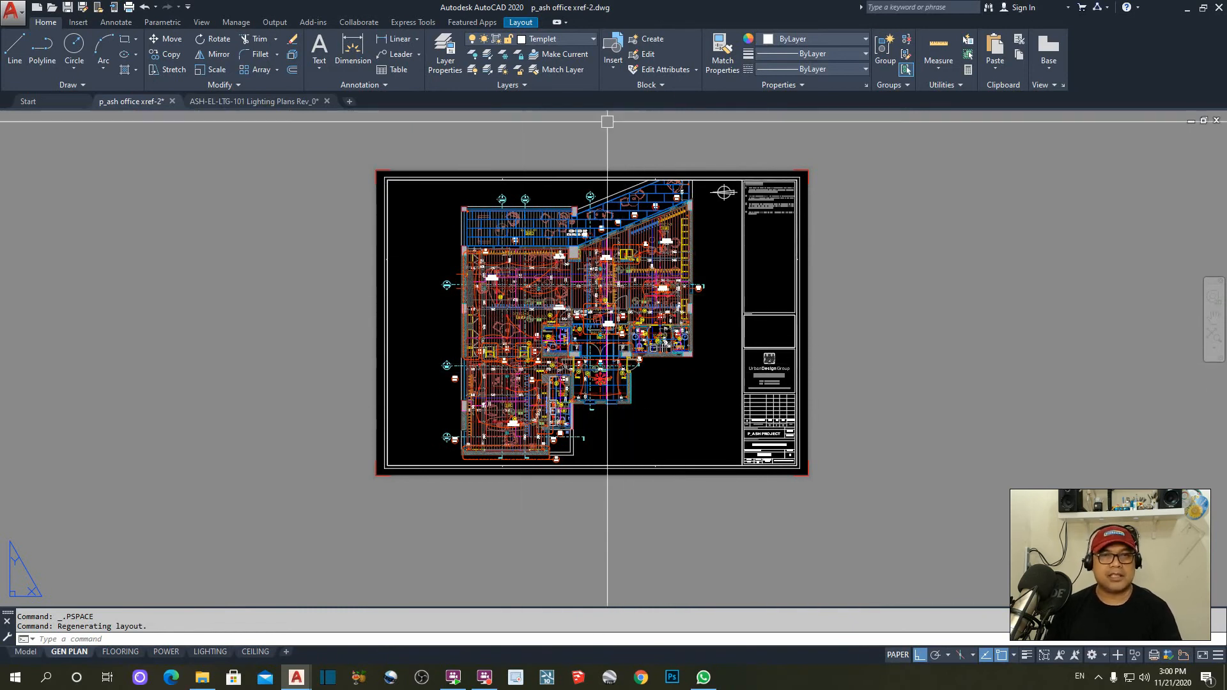
{"action": "double_click", "coordinate": [424, 255]}
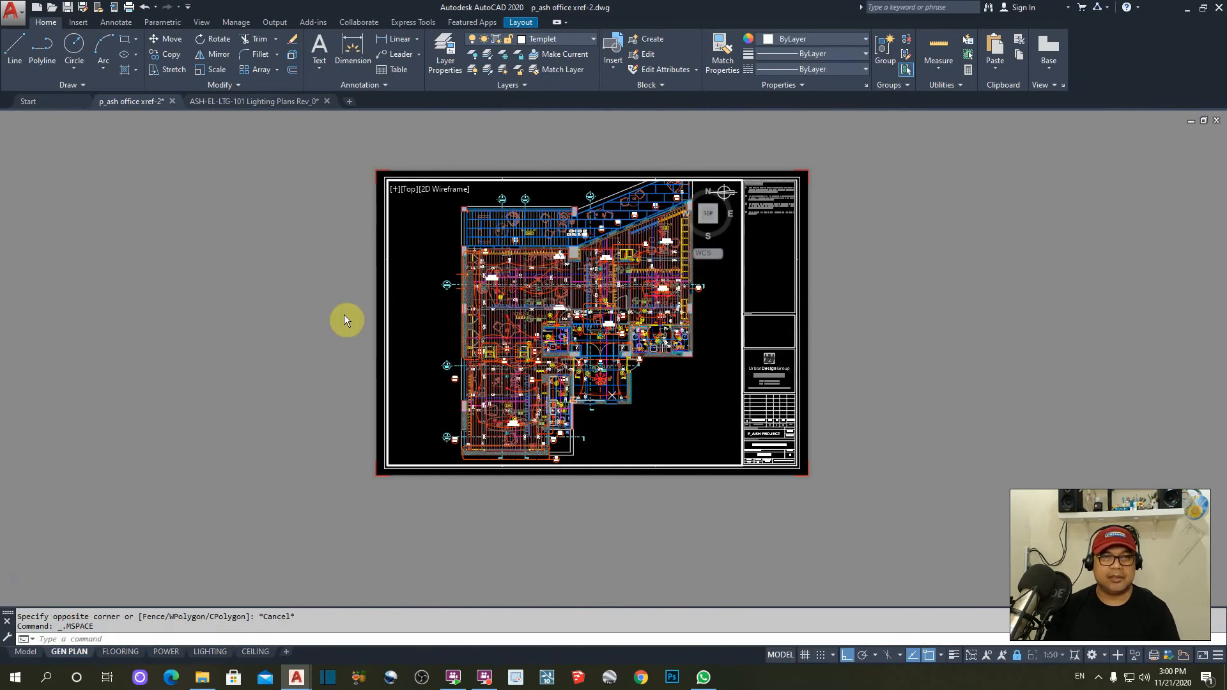
- Leave the locked GEN PLAN viewport for paper space and make it active again for viewport-specific layer changes
{"action": "double_click", "coordinate": [298, 304]}
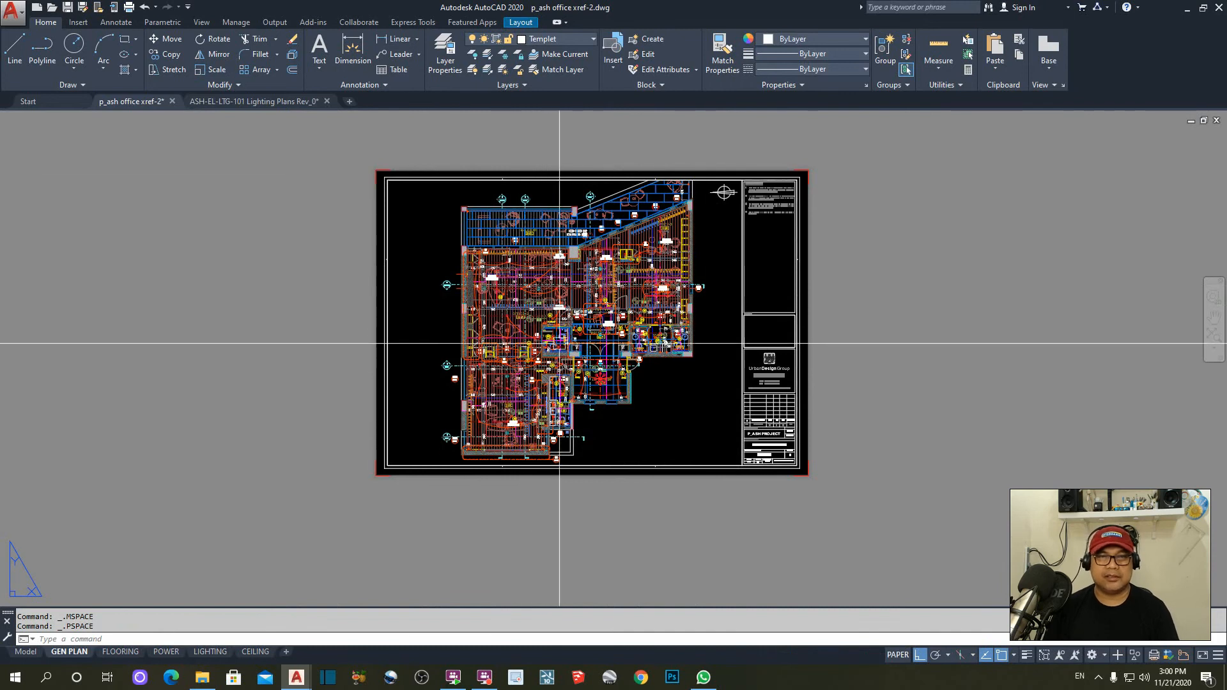
{"action": "key", "text": "Escape"}
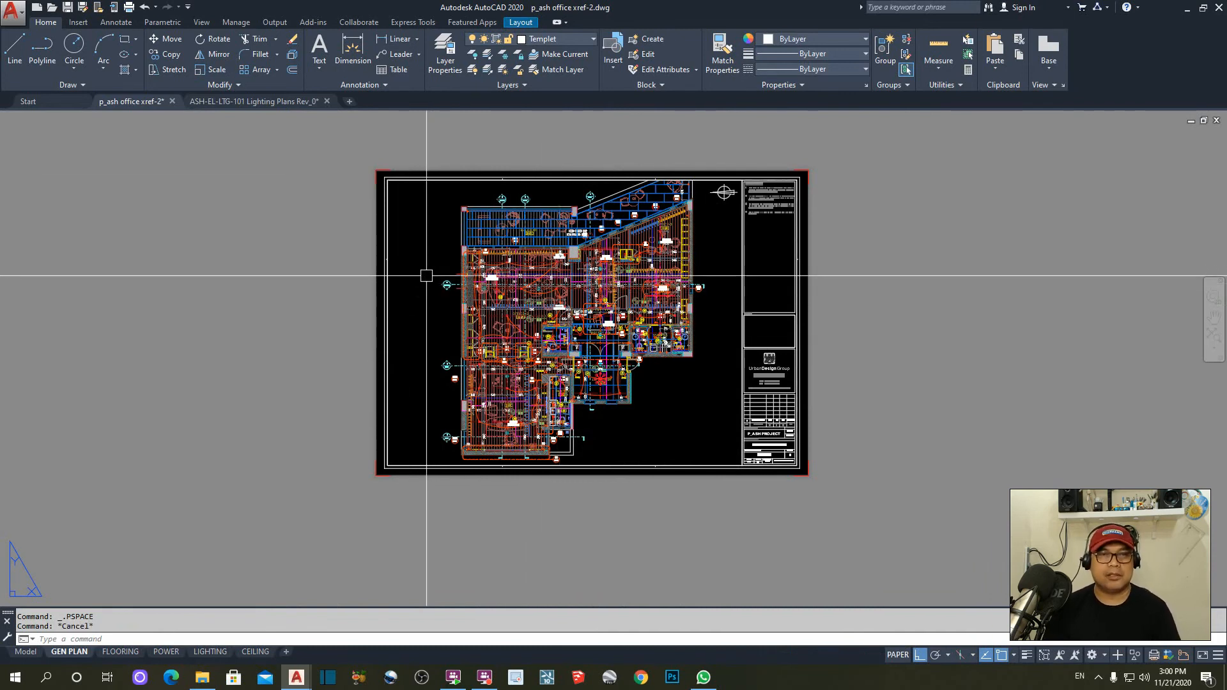
{"action": "double_click", "coordinate": [425, 269]}
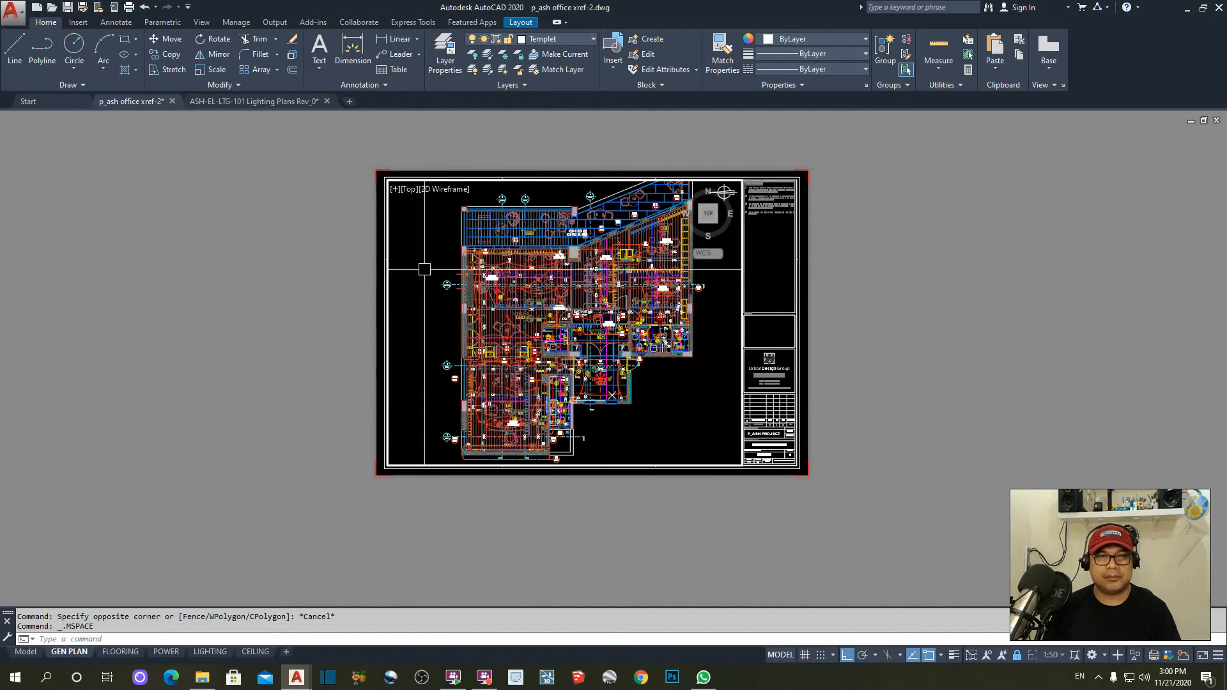
{"action": "middle_click_drag", "start_coordinate": [579, 316], "coordinate": [603, 380]}
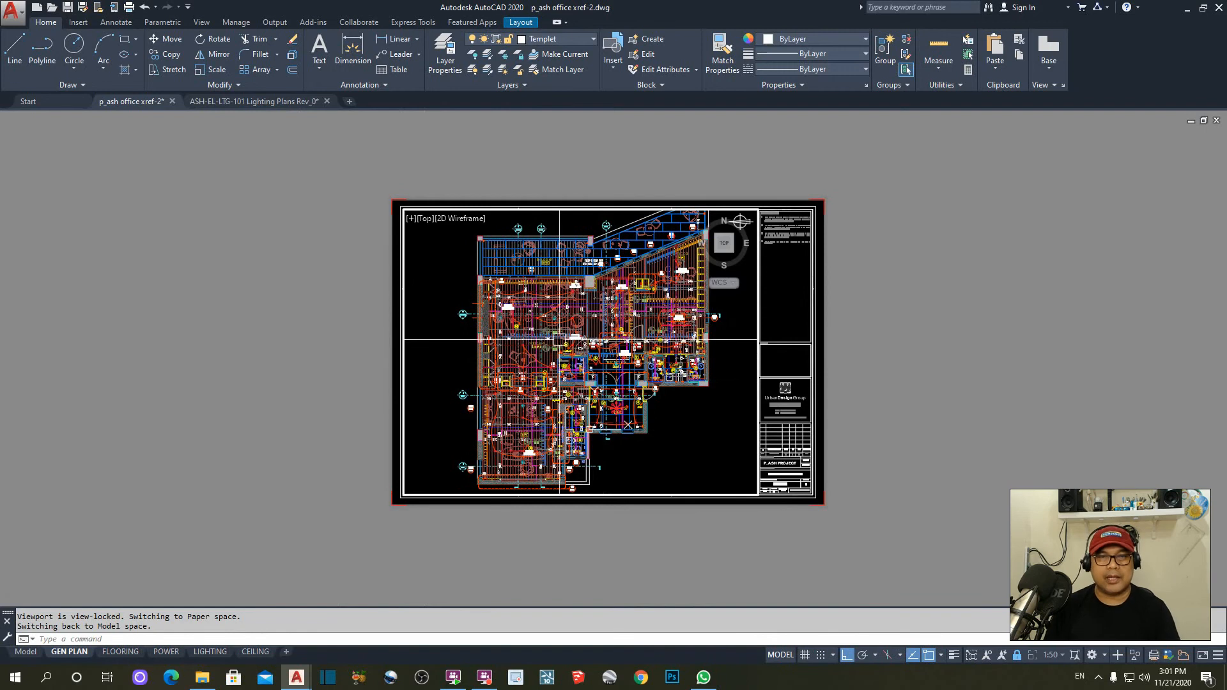
{"action": "middle_click_drag", "start_coordinate": [562, 335], "coordinate": [547, 318]}
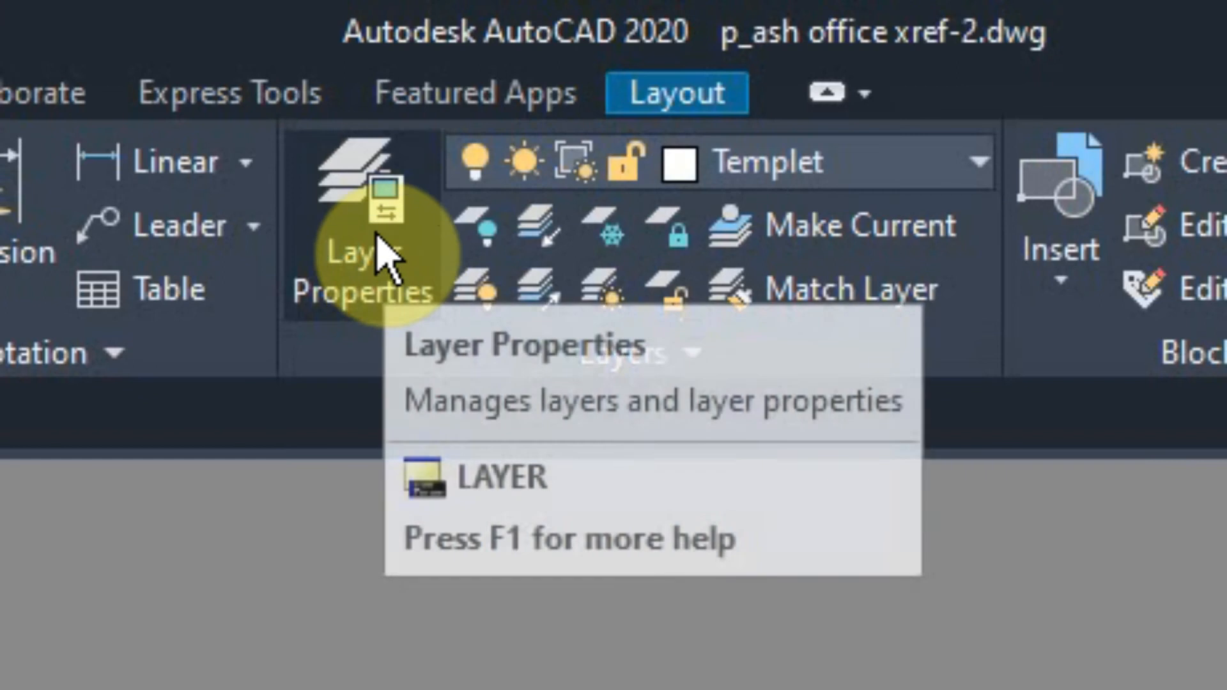
- Open the layer manager and expand the Xref filter into its individual attached references
{"action": "left_click", "coordinate": [380, 246]}
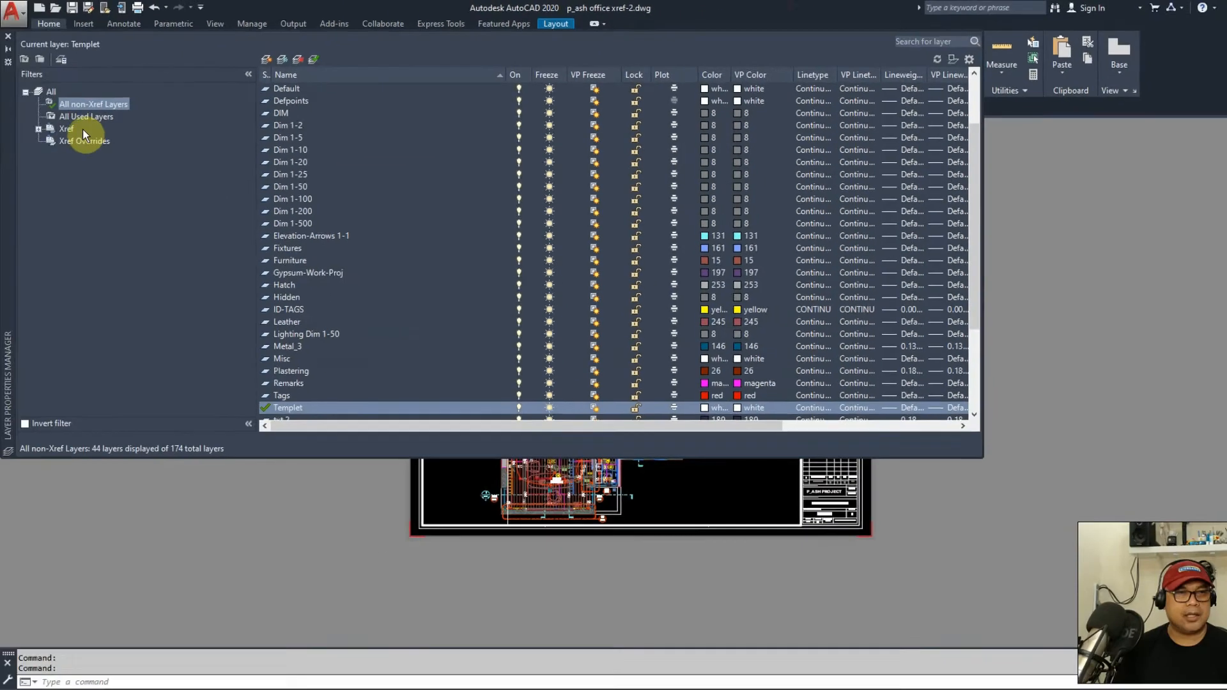
{"action": "left_click", "coordinate": [105, 194]}
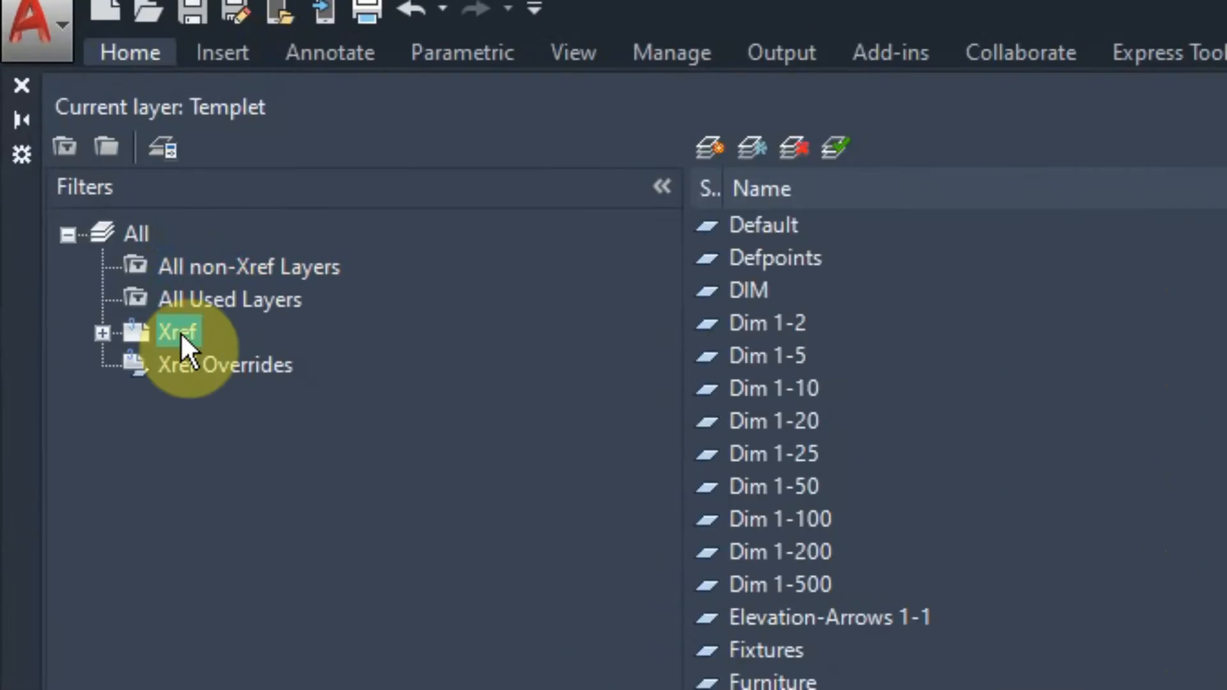
{"action": "left_click", "coordinate": [58, 194]}
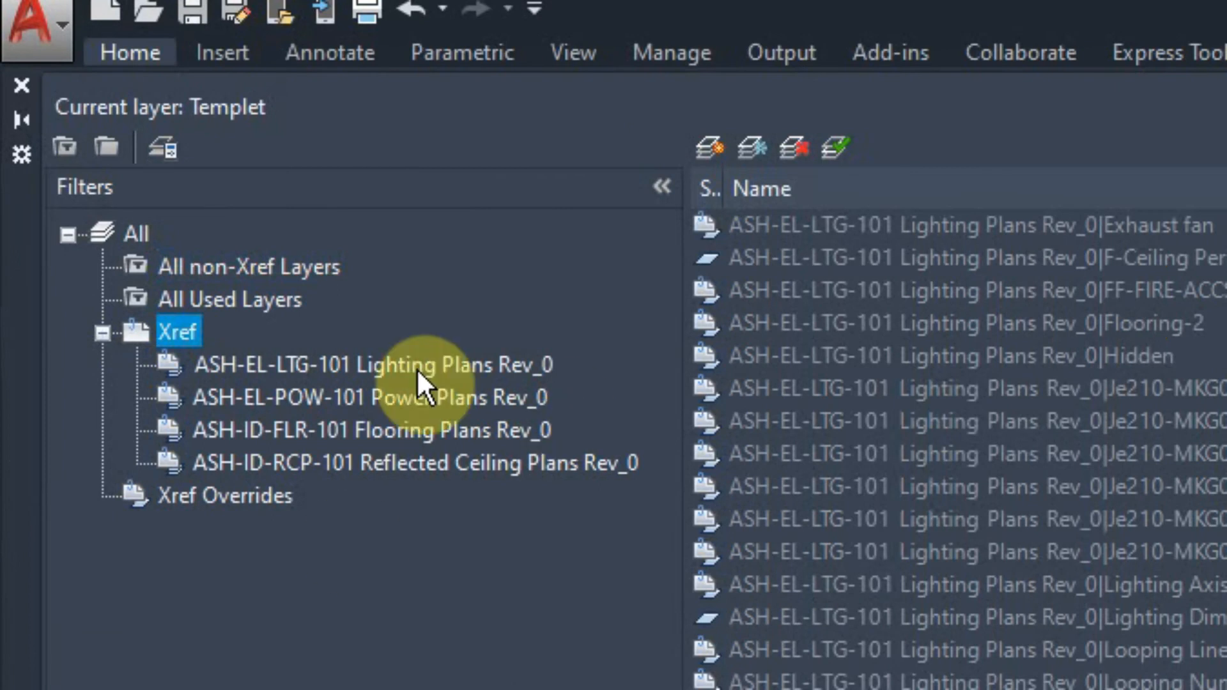
- Freeze all ASH-EL-LTG-101 Lighting Plans Rev_0 layers in the active viewport only and close the layer manager
{"action": "left_click", "coordinate": [341, 363]}
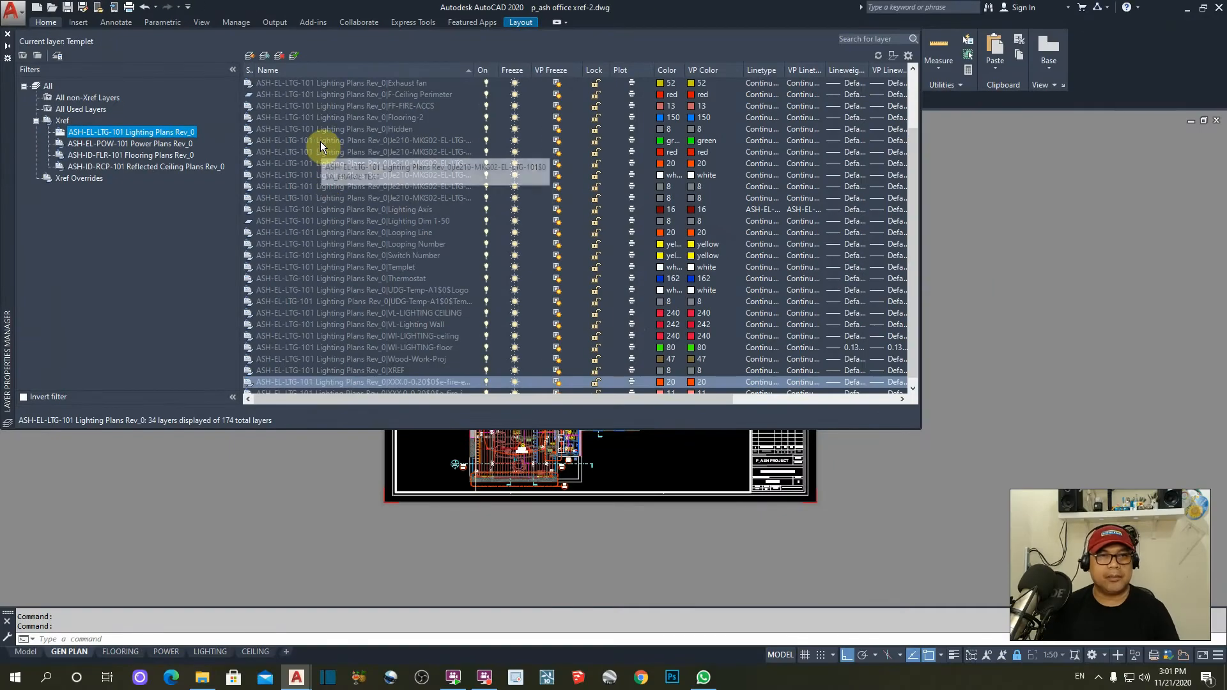
{"action": "right_click", "coordinate": [320, 141]}
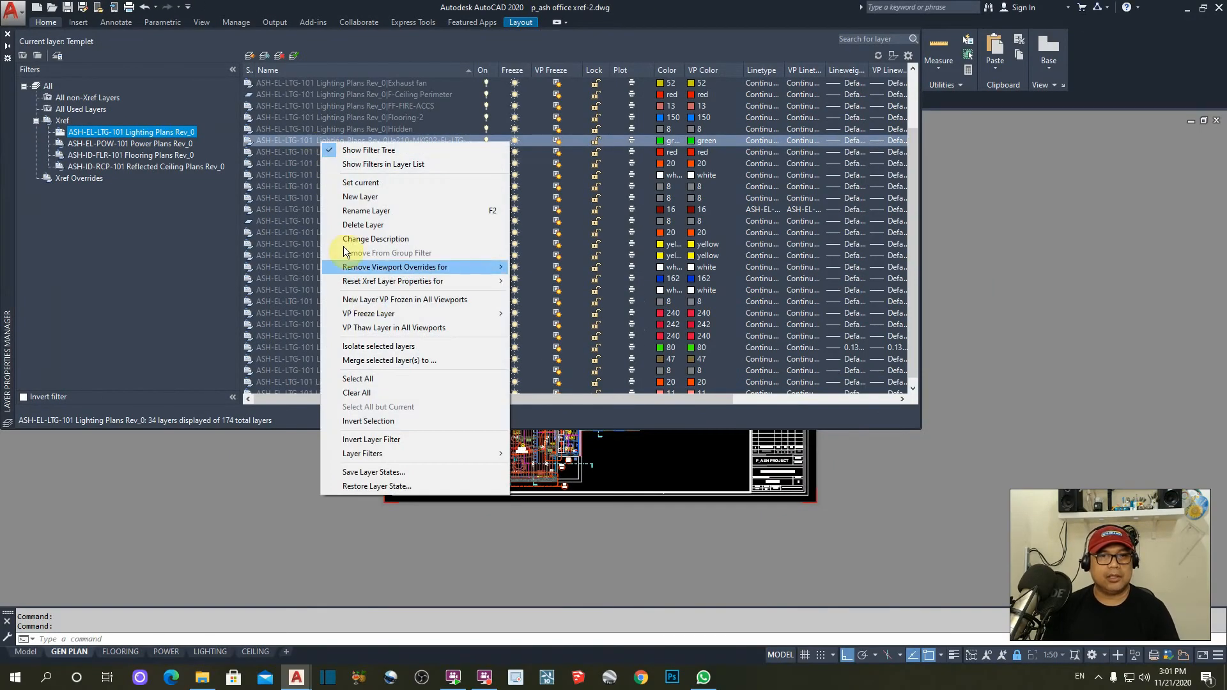
{"action": "left_click", "coordinate": [375, 379]}
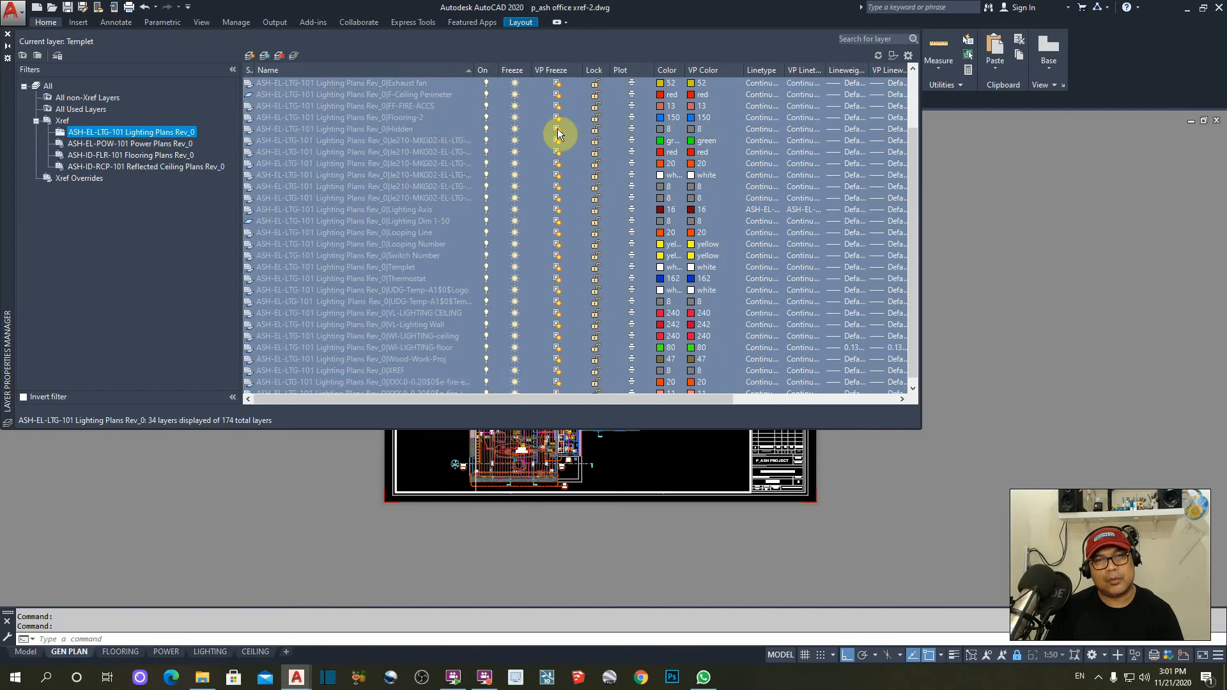
{"action": "left_click", "coordinate": [558, 82]}
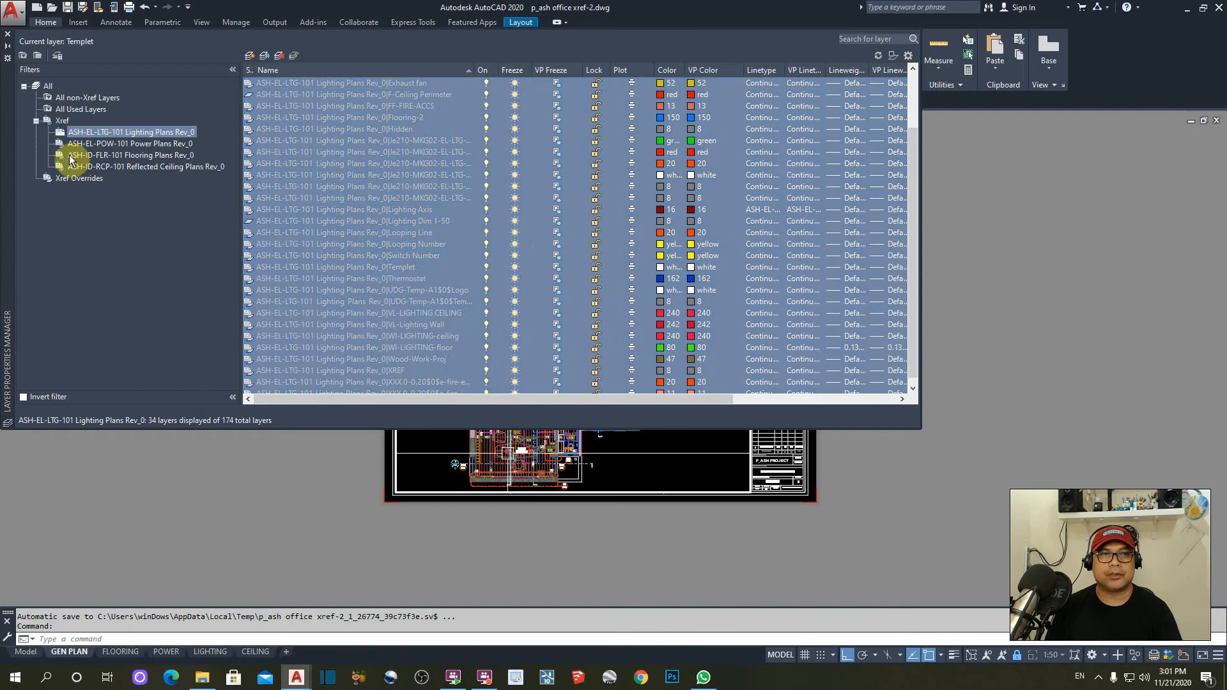
{"action": "left_click", "coordinate": [8, 34]}
{"action": "scroll", "coordinate": [550, 326], "scroll_direction": "up", "scroll_amount": 3}
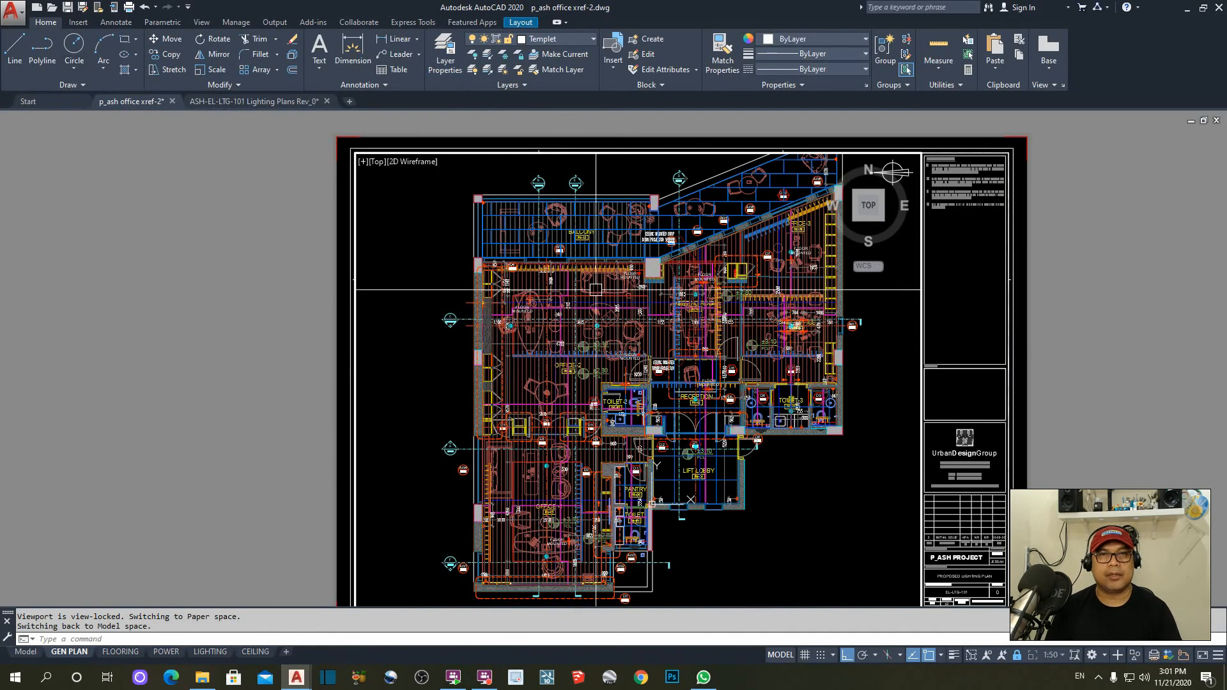
- Freeze all ASH-EL-POW-101 Power Plans Rev_0 layers in the active viewport only and close the layer manager
{"action": "left_click", "coordinate": [445, 55]}
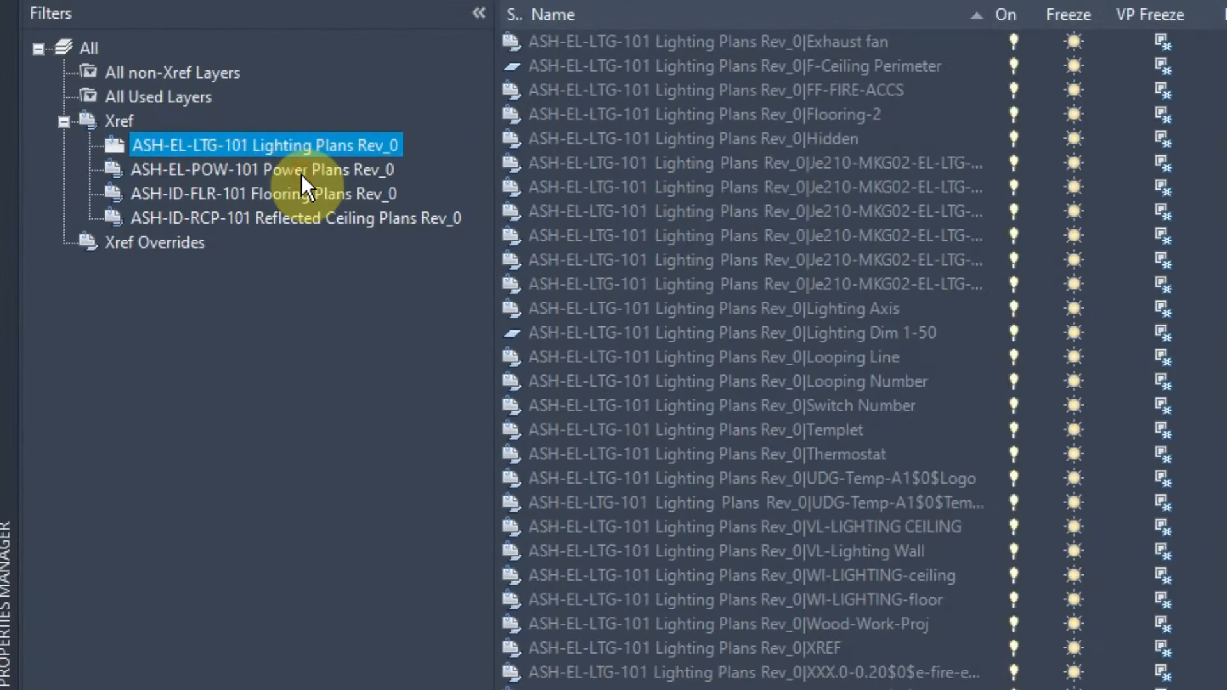
{"action": "left_click", "coordinate": [160, 148]}
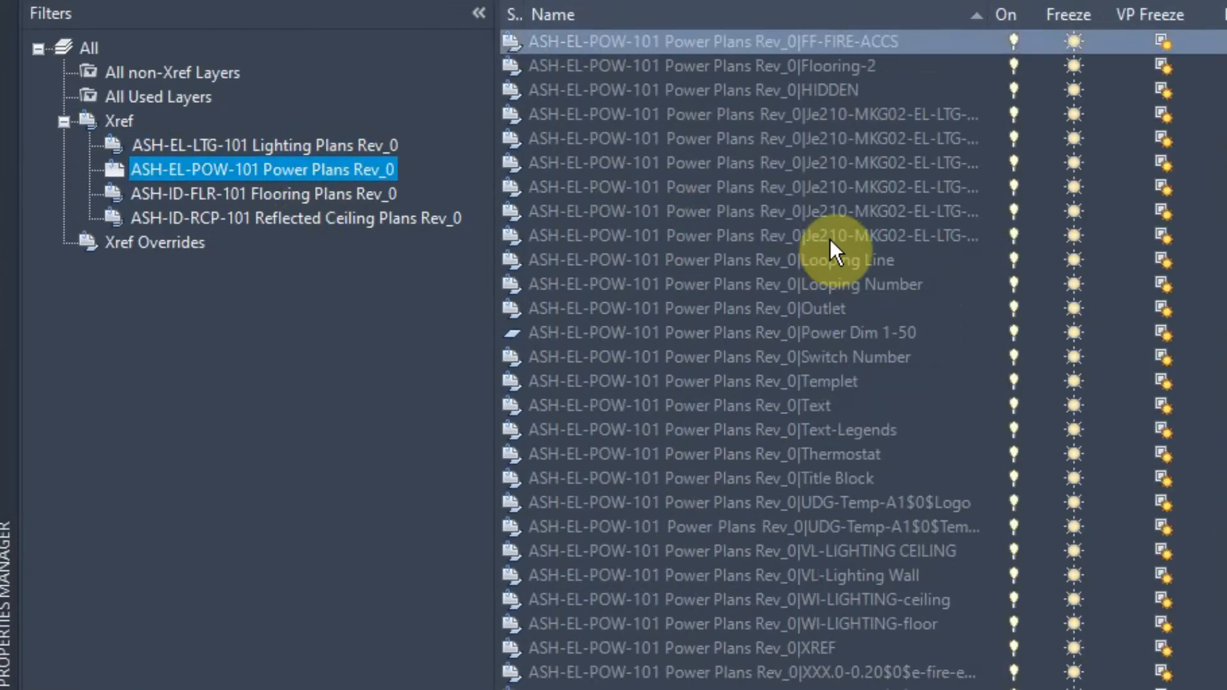
{"action": "right_click", "coordinate": [724, 188]}
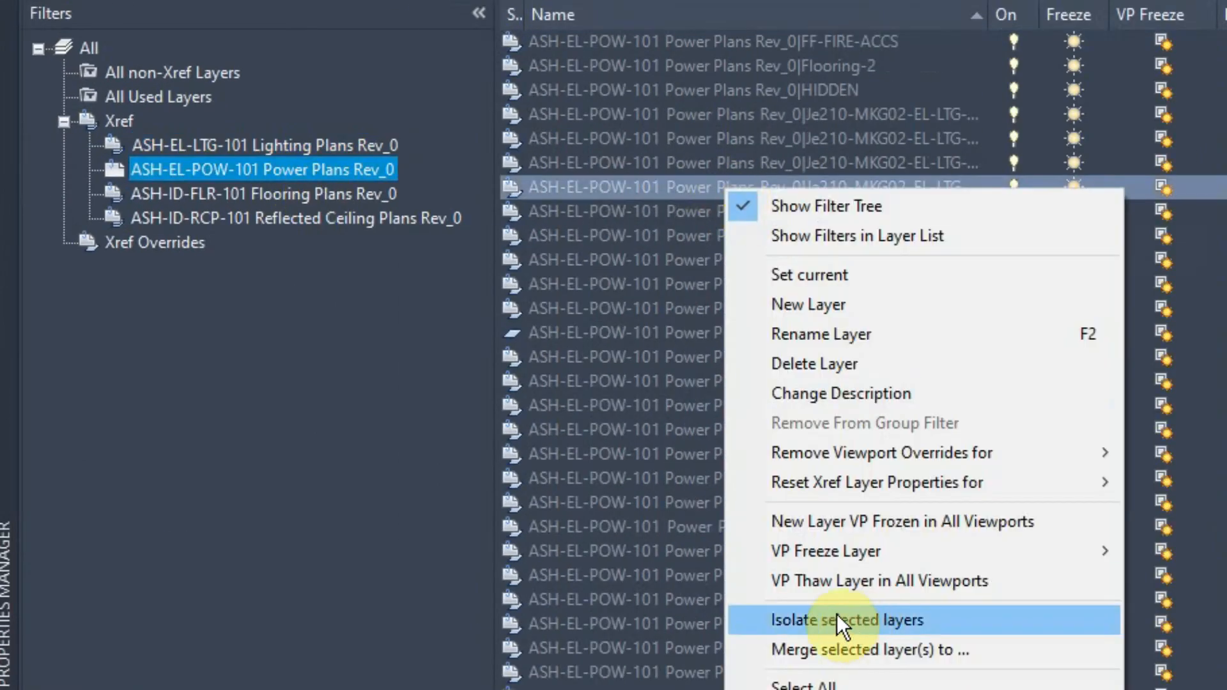
{"action": "left_click", "coordinate": [816, 684]}
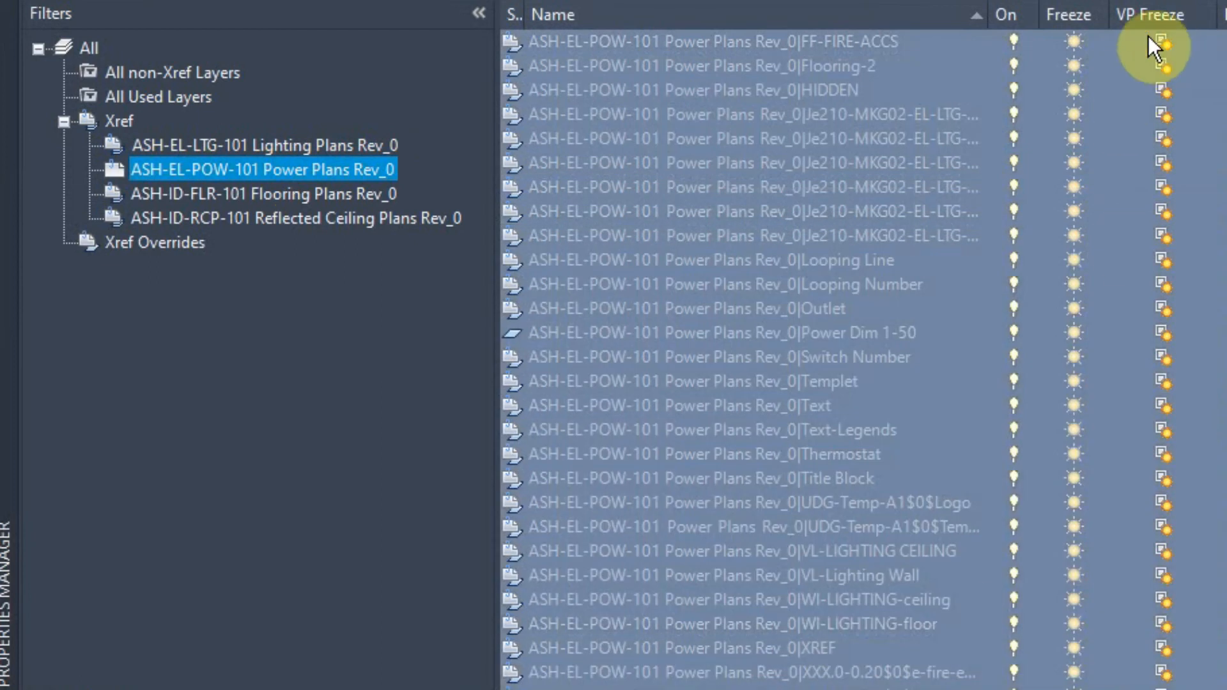
{"action": "left_click", "coordinate": [1163, 44]}
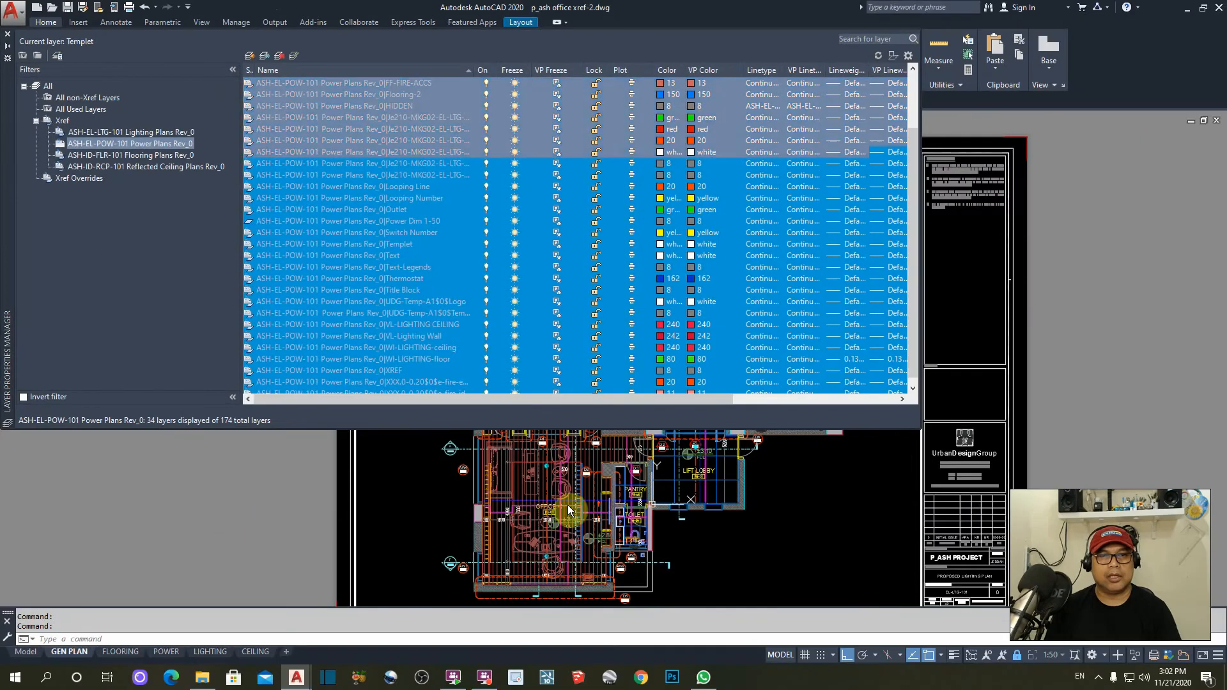
{"action": "left_click", "coordinate": [7, 35]}
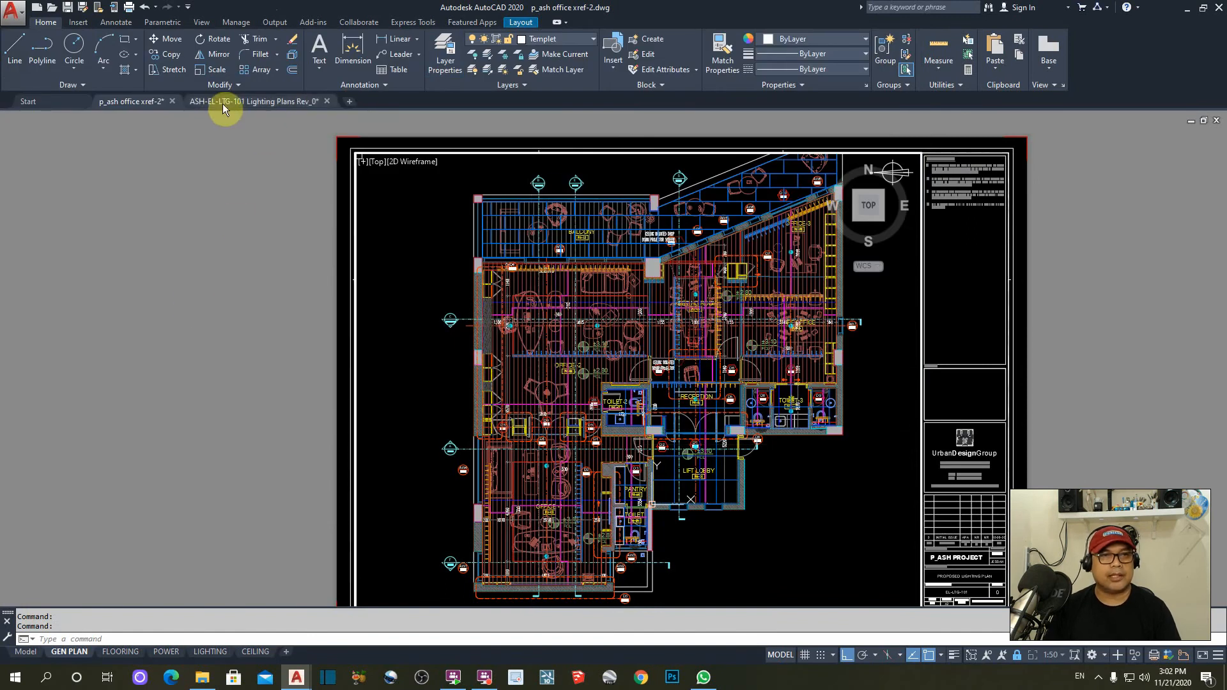
- Freeze all ASH-ID-FLR-101 Flooring Plans Rev_0 layers in the active viewport only and close the layer manager
{"action": "left_click", "coordinate": [446, 56]}
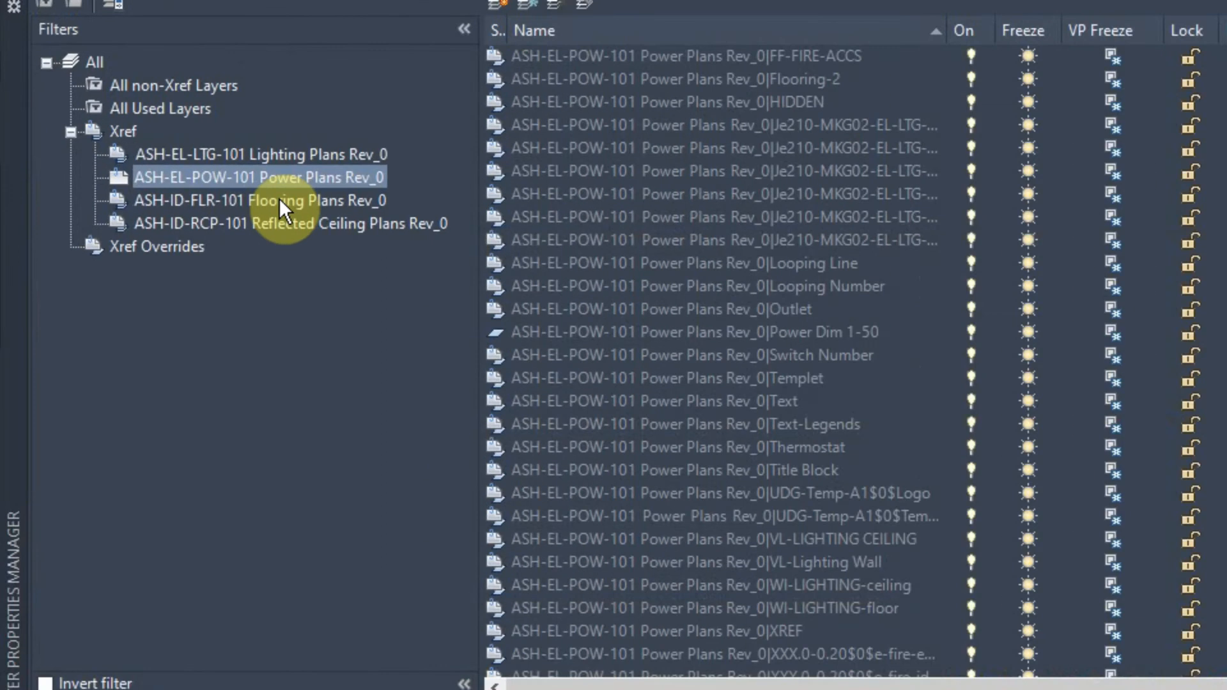
{"action": "left_click", "coordinate": [154, 157]}
{"action": "right_click", "coordinate": [710, 195]}
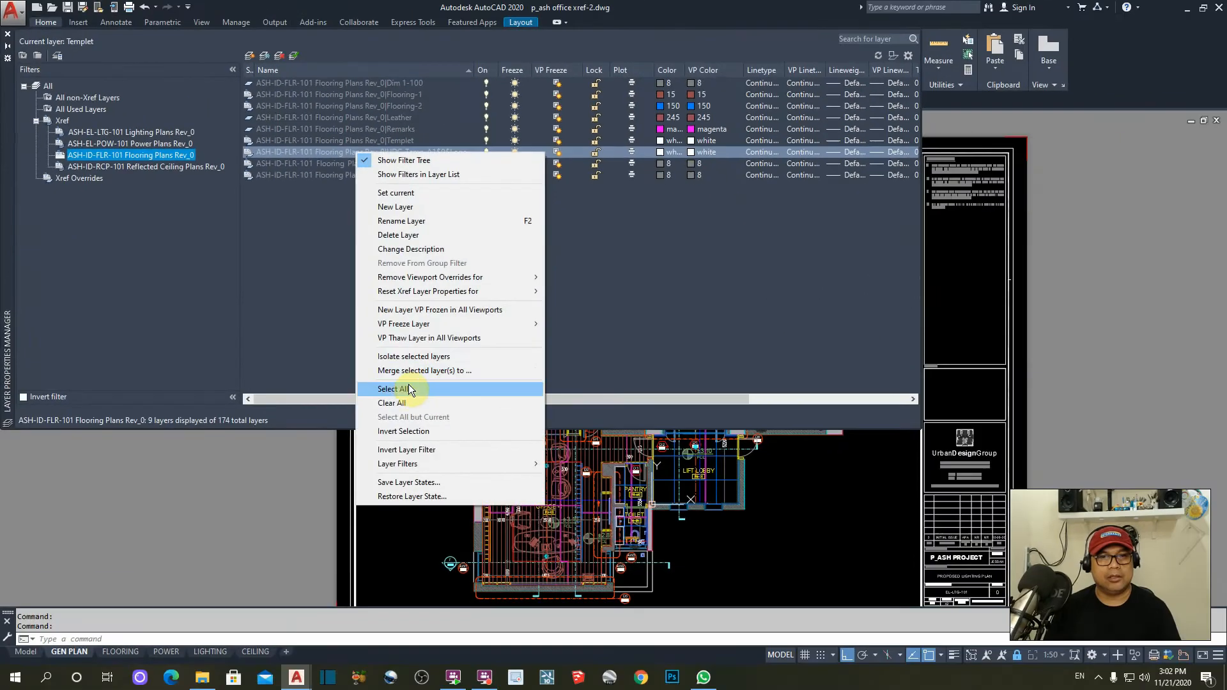
{"action": "left_click", "coordinate": [409, 390]}
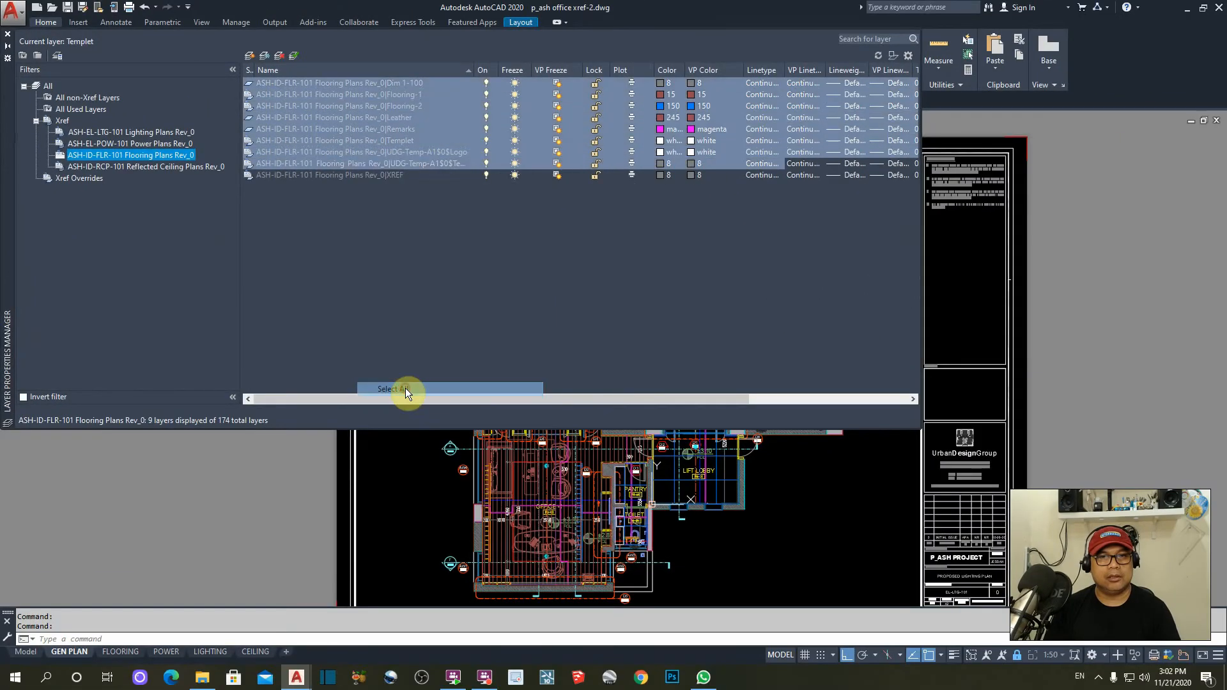
{"action": "left_click", "coordinate": [558, 140]}
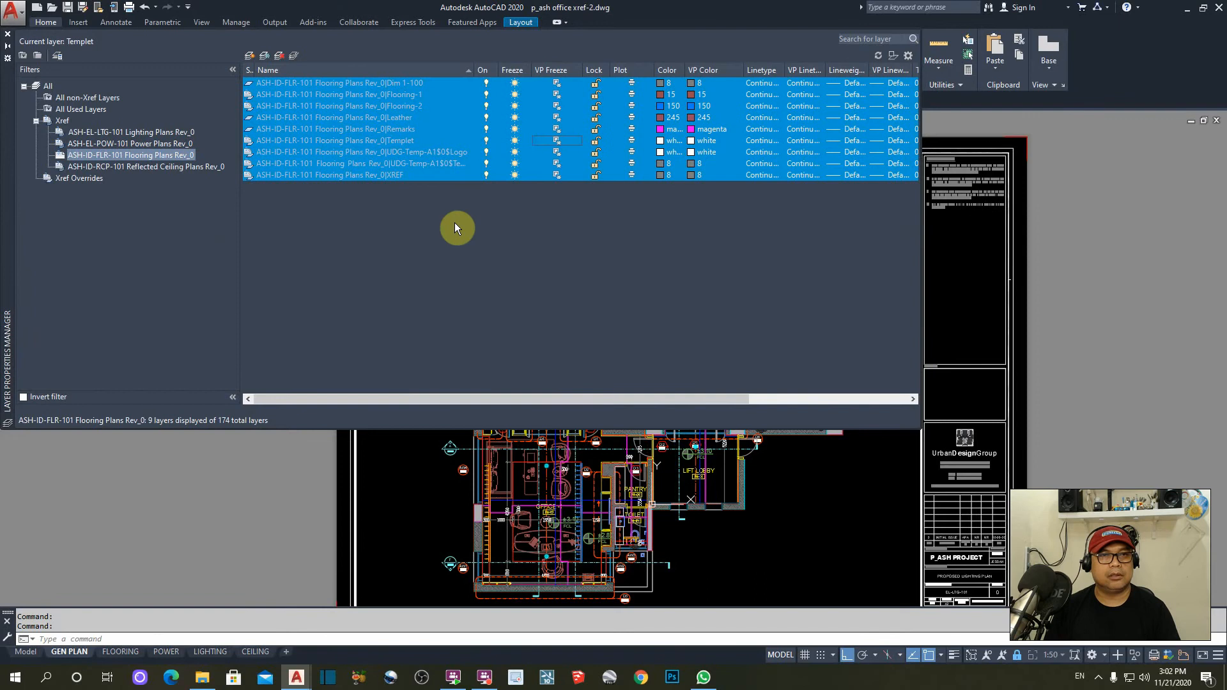
{"action": "left_click", "coordinate": [8, 35]}
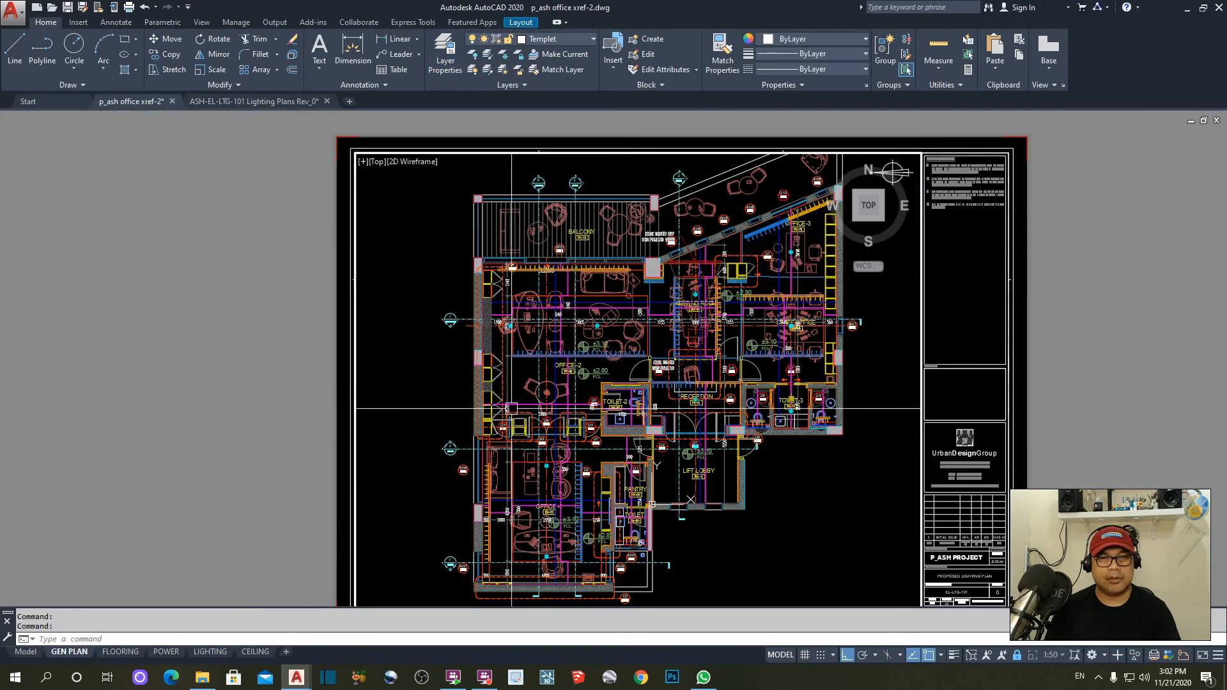
- Freeze all ASH-ID-RCP-101 Reflected Ceiling Plans Rev_0 layers in the active viewport only and close the layer manager
{"action": "left_click", "coordinate": [450, 53]}
{"action": "left_click", "coordinate": [142, 167]}
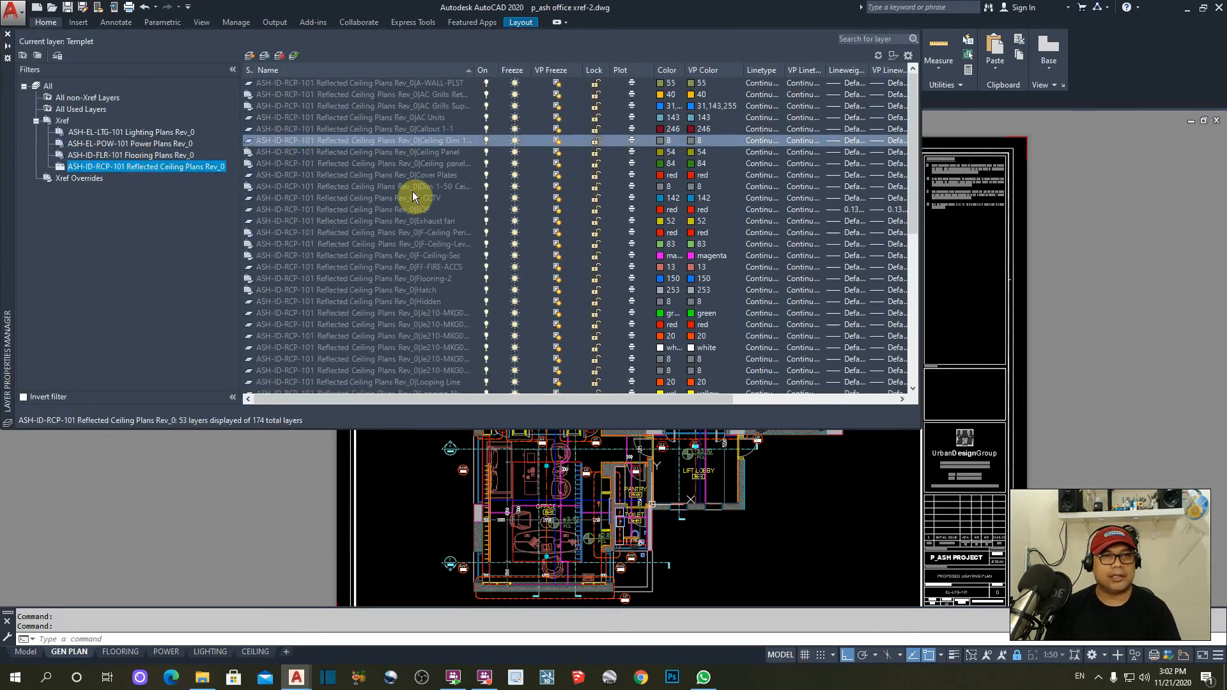
{"action": "right_click", "coordinate": [361, 141]}
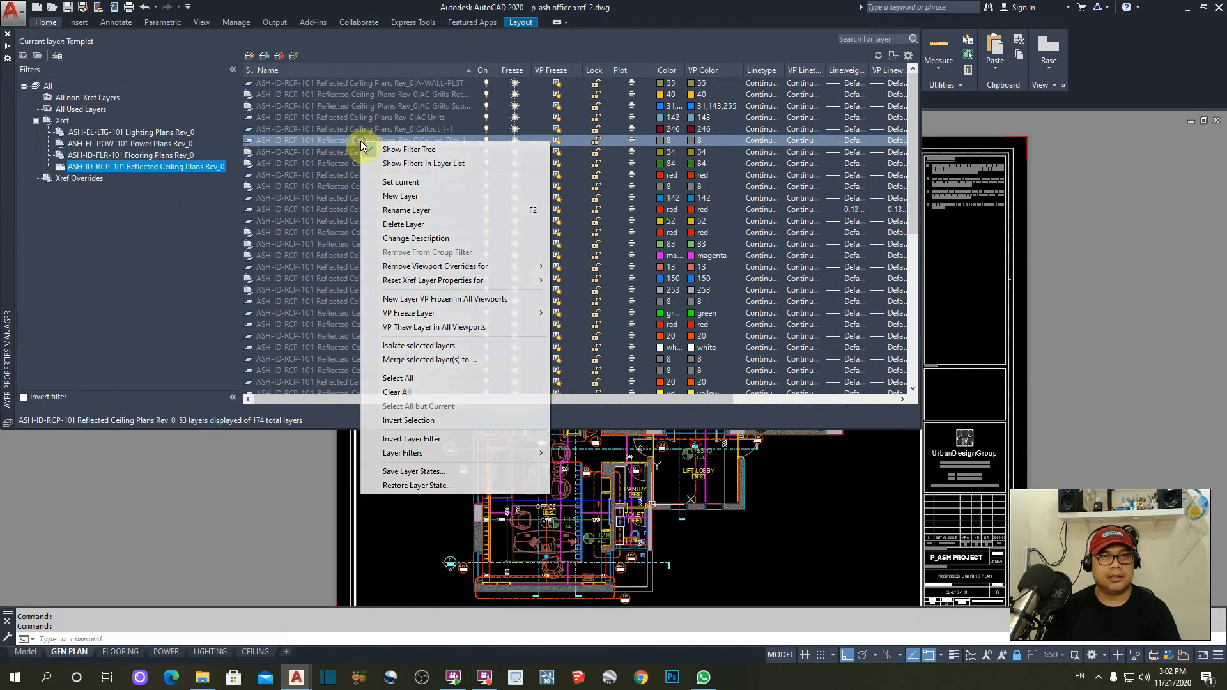
{"action": "left_click", "coordinate": [402, 372]}
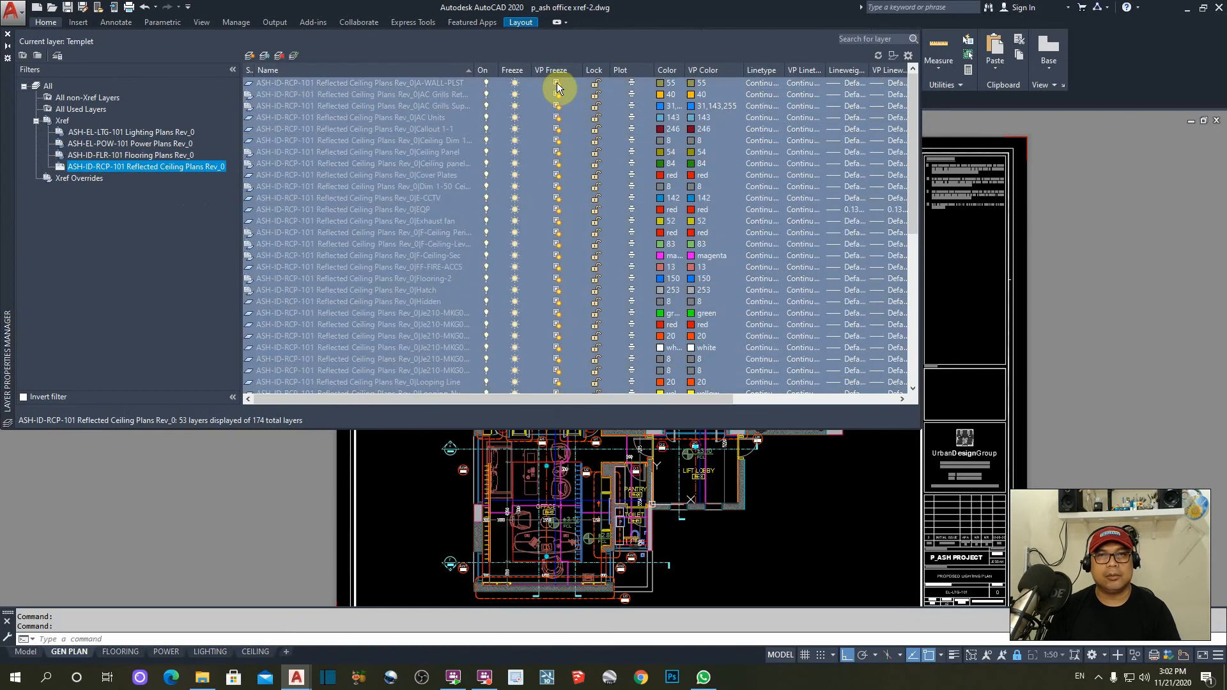
{"action": "left_click", "coordinate": [557, 83]}
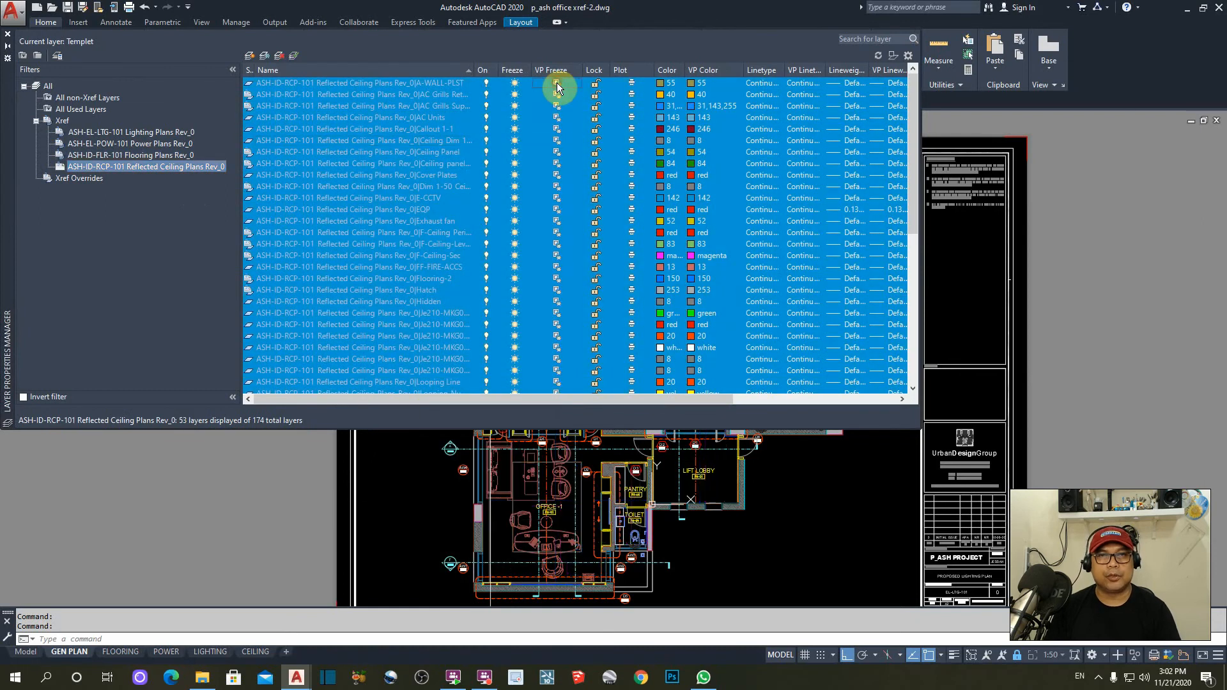
{"action": "left_click", "coordinate": [8, 34]}
- Zoom to the extents of the GEN PLAN sheet and return to paper space
{"action": "scroll", "coordinate": [609, 218], "scroll_direction": "down", "scroll_amount": 5}
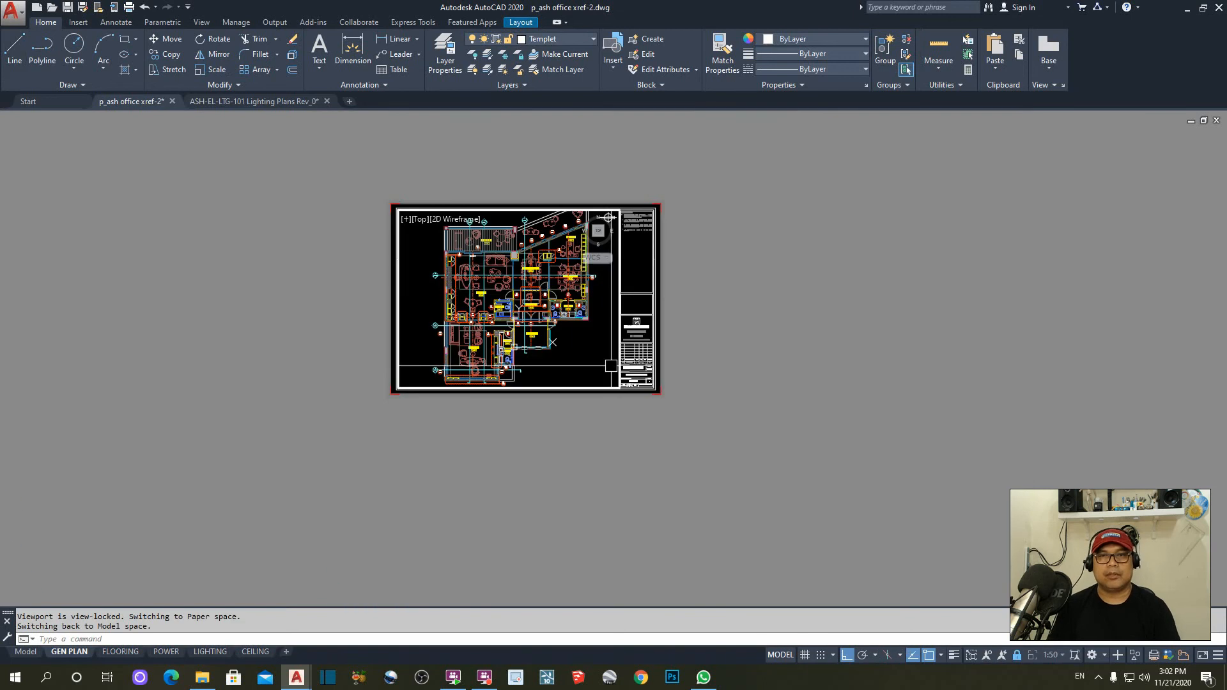
{"action": "type", "text": "z"}
{"action": "key", "text": "Return"}
{"action": "type", "text": "e"}
{"action": "key", "text": "Return"}
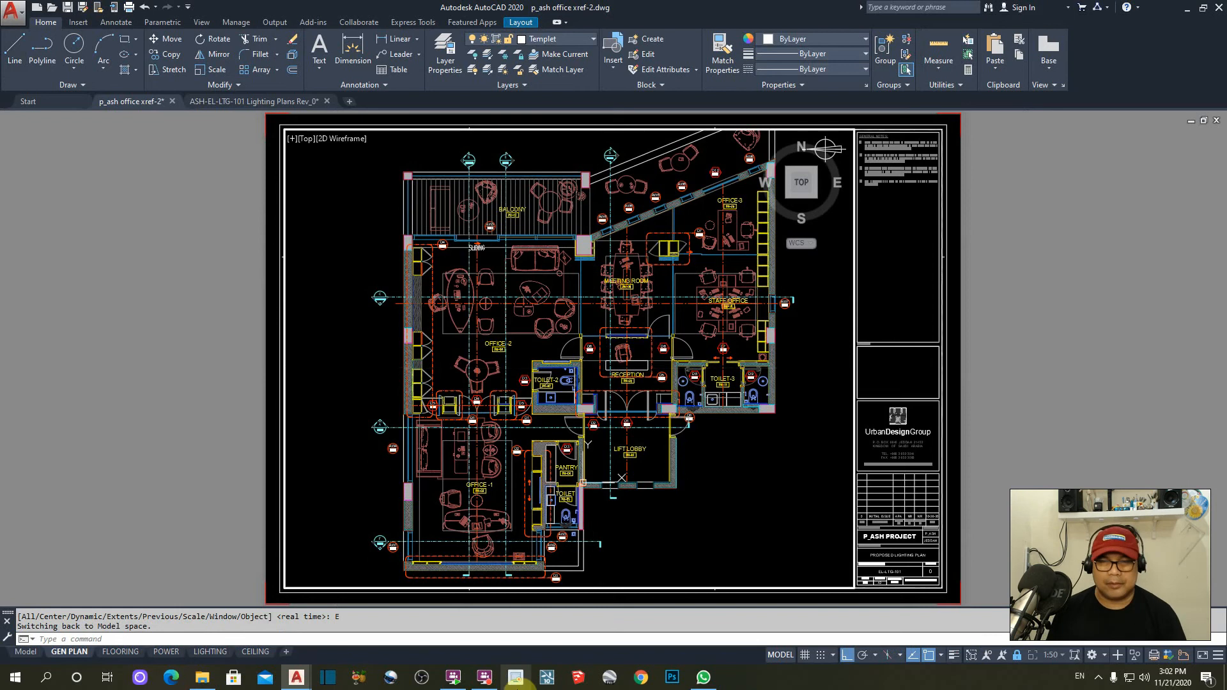
{"action": "double_click", "coordinate": [263, 489]}
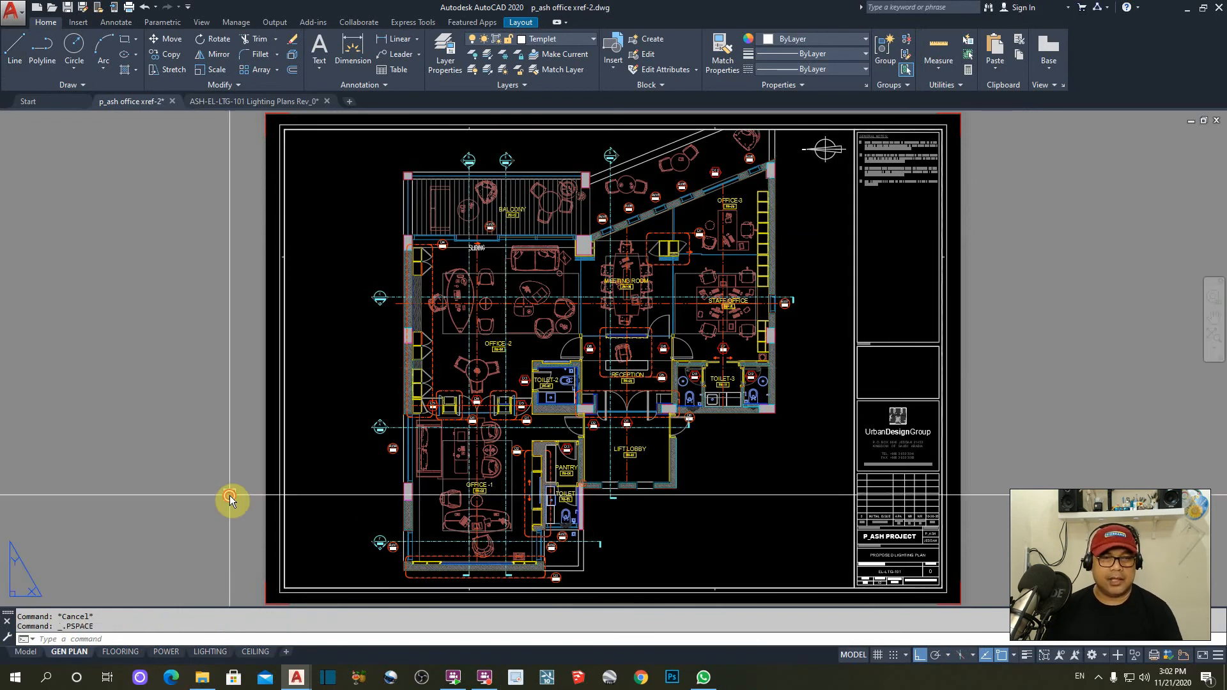
- Change the drawing title in the GEN PLAN title block to PROPOSED GENERAL LAYOUT
{"action": "scroll", "coordinate": [895, 543], "scroll_direction": "up", "scroll_amount": 8}
{"action": "scroll", "coordinate": [652, 396], "scroll_direction": "down", "scroll_amount": 3}
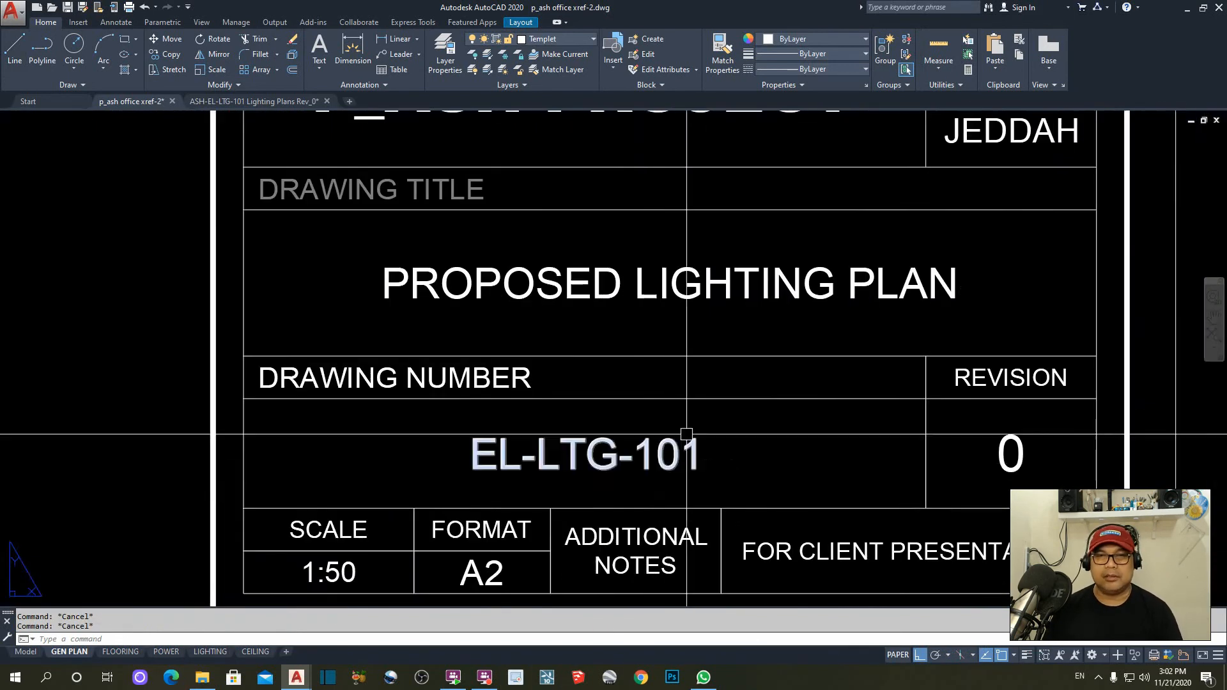
{"action": "double_click", "coordinate": [655, 342]}
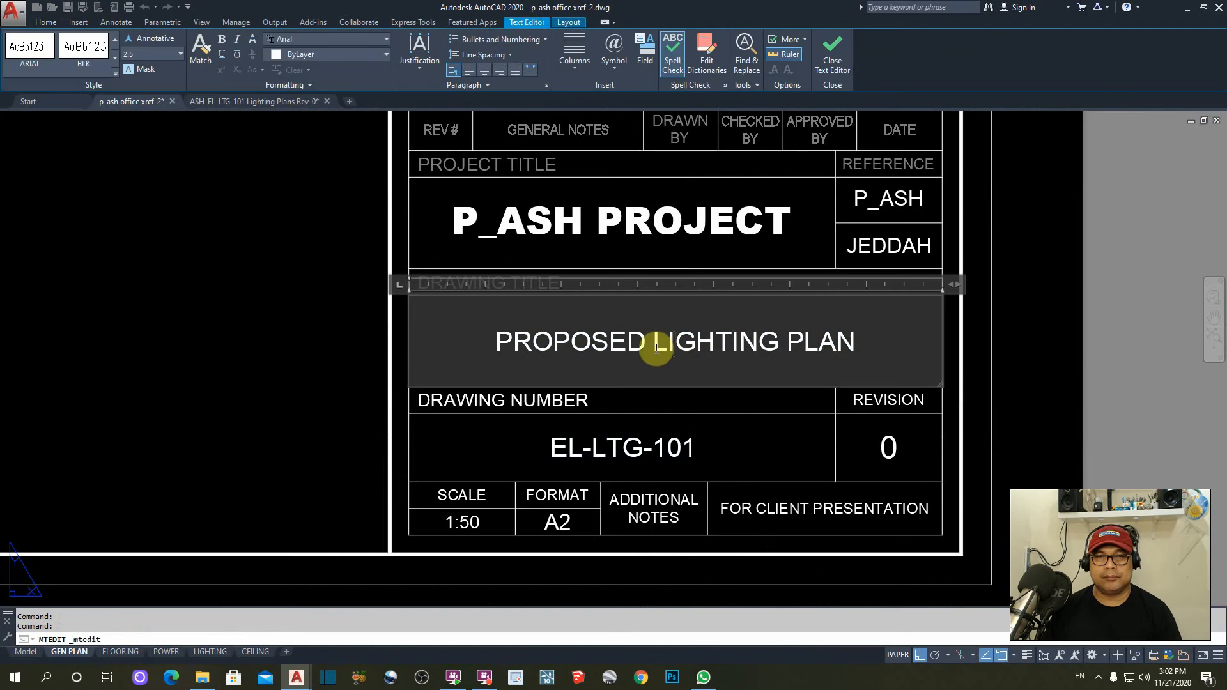
{"action": "left_click_drag", "start_coordinate": [653, 342], "coordinate": [911, 350]}
{"action": "type", "text": "G"}
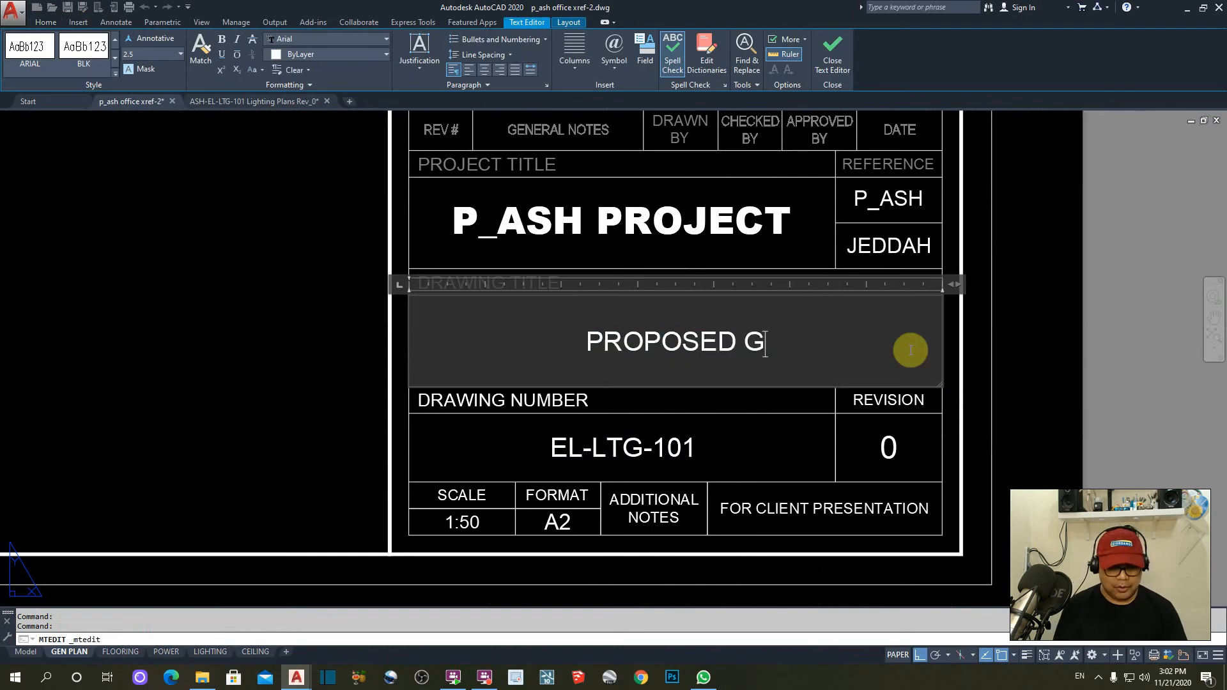
{"action": "type", "text": "ENERAL "}
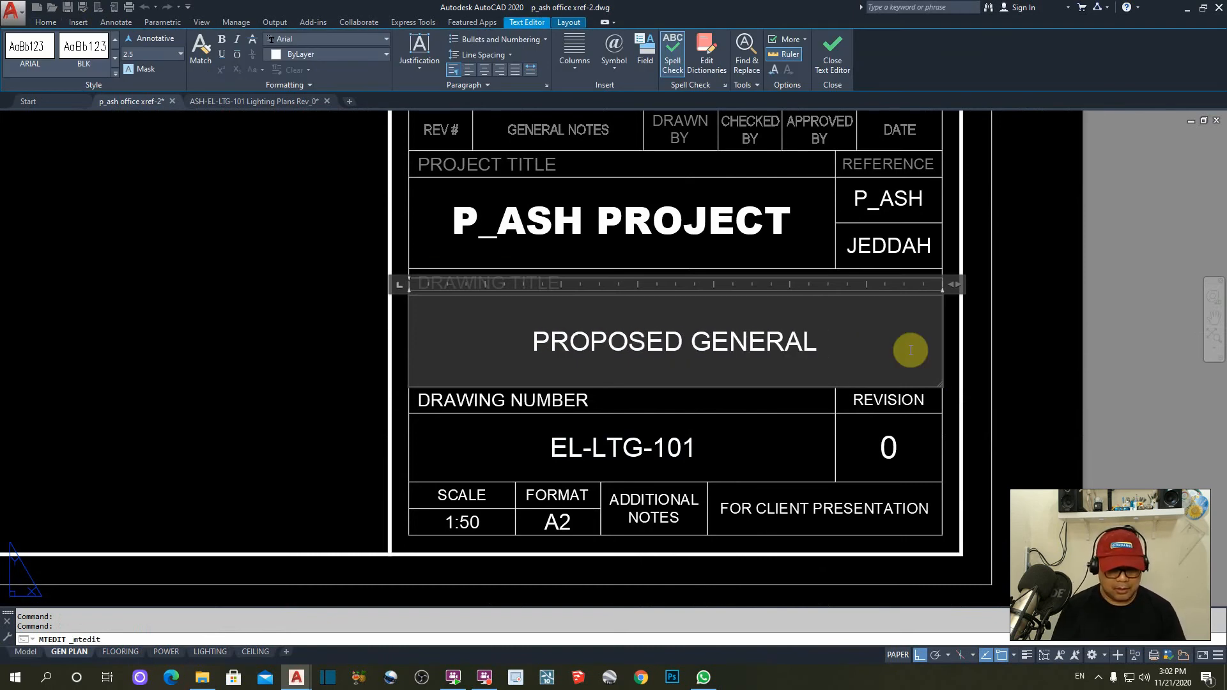
{"action": "type", "text": "LAY"}
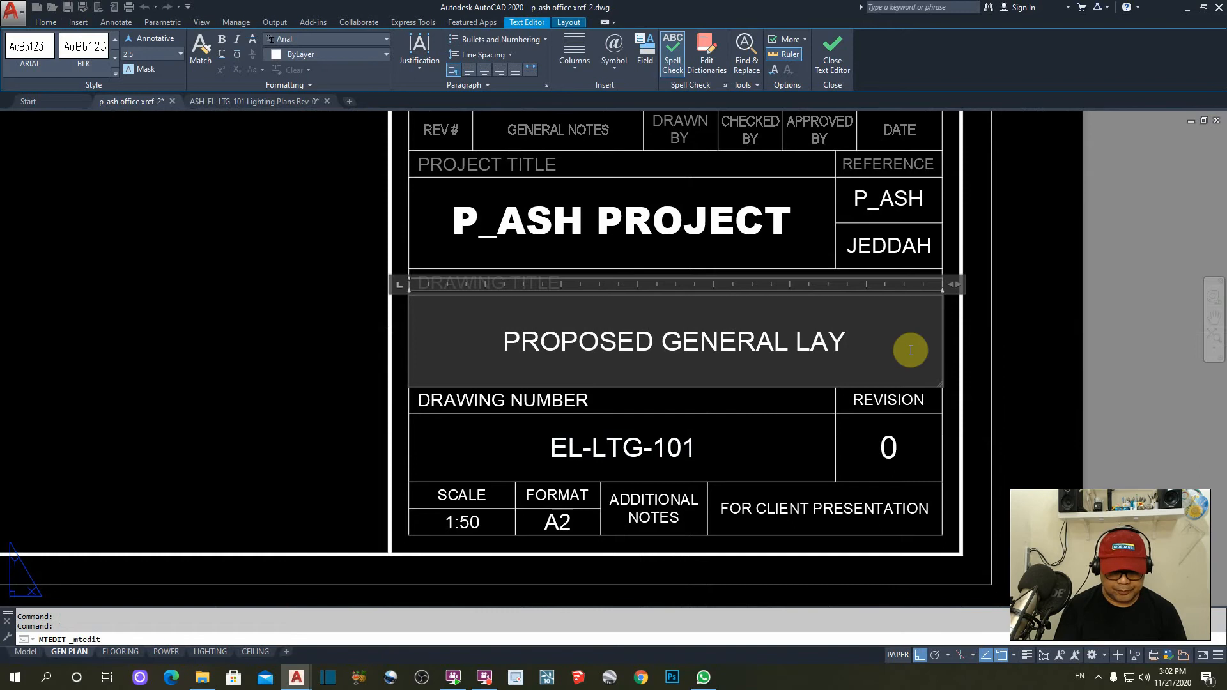
{"action": "type", "text": "OUT"}
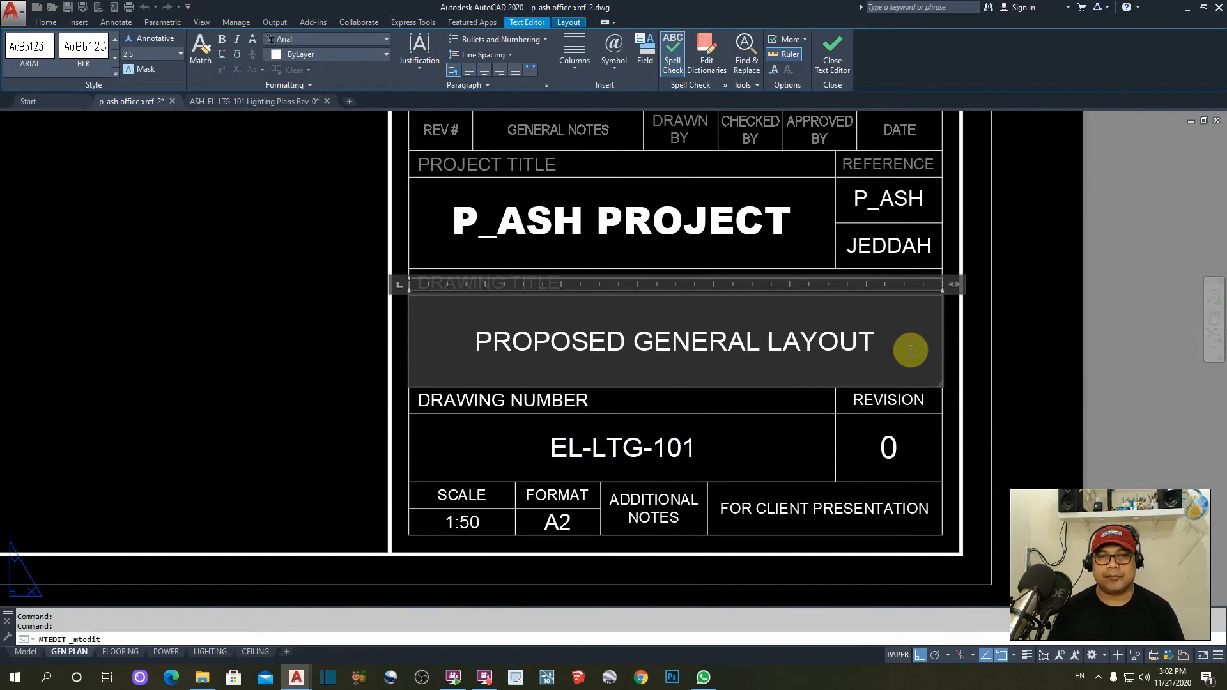
{"action": "left_click", "coordinate": [595, 464]}
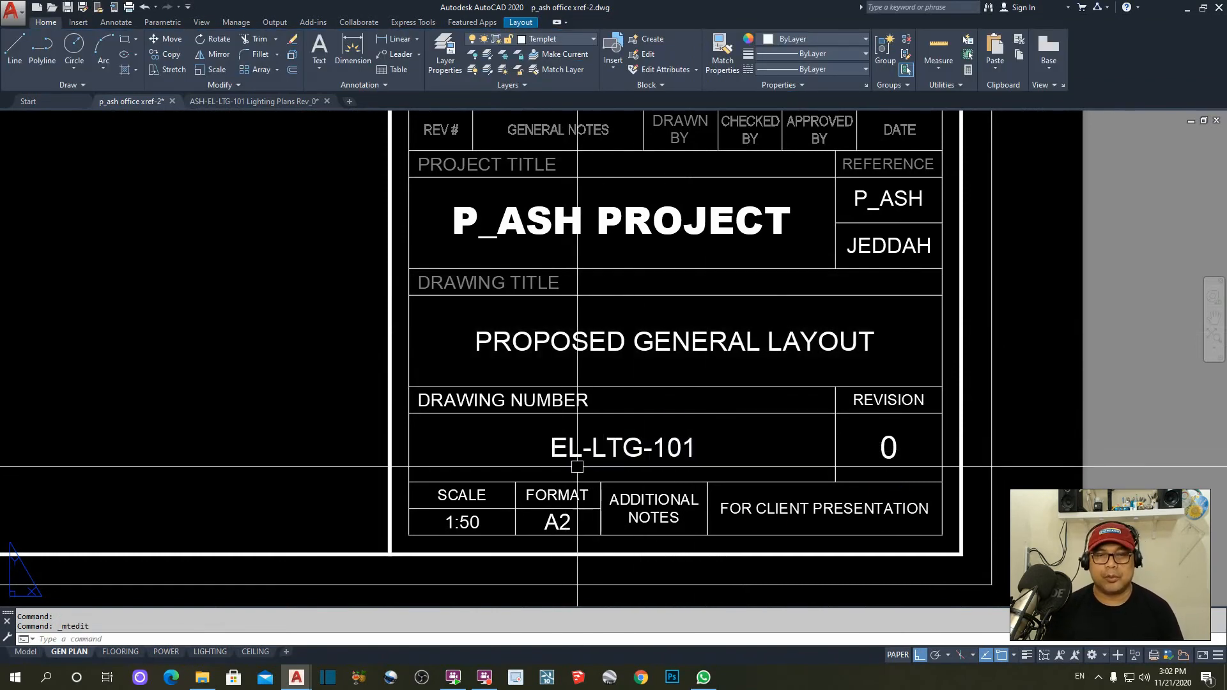
- Change the drawing number in the GEN PLAN title block to AR-01 and return to the full sheet
{"action": "double_click", "coordinate": [664, 459]}
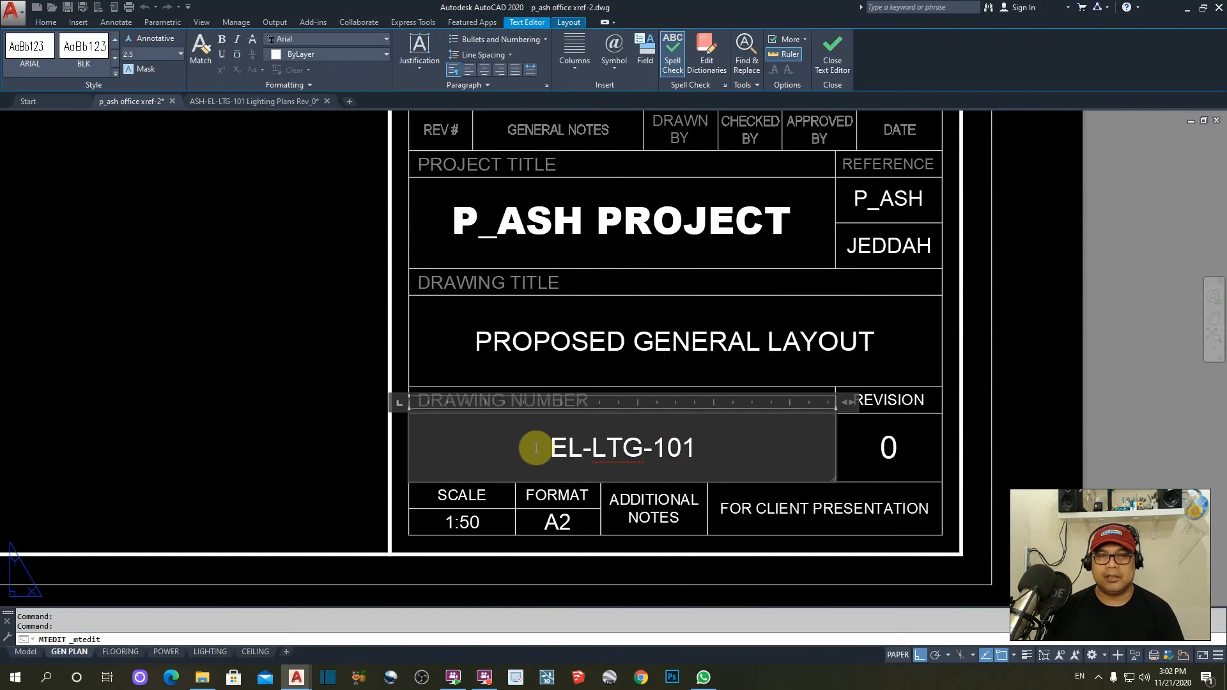
{"action": "left_click_drag", "start_coordinate": [535, 448], "coordinate": [787, 455]}
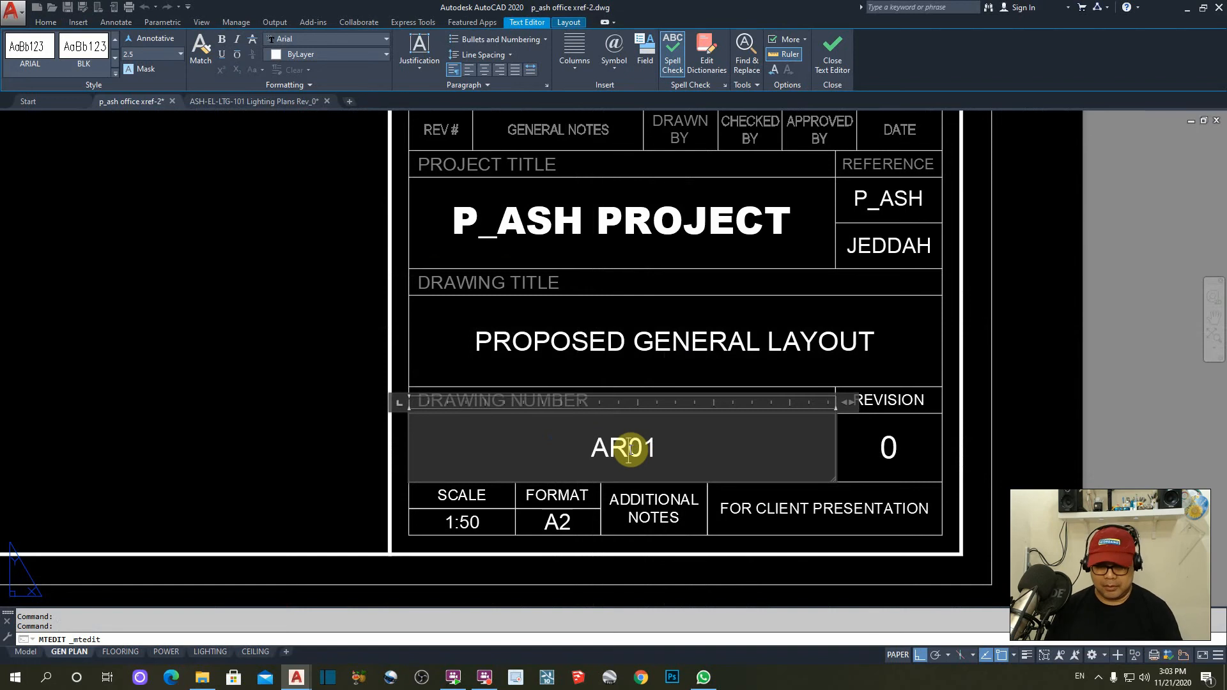
{"action": "left_click", "coordinate": [341, 465]}
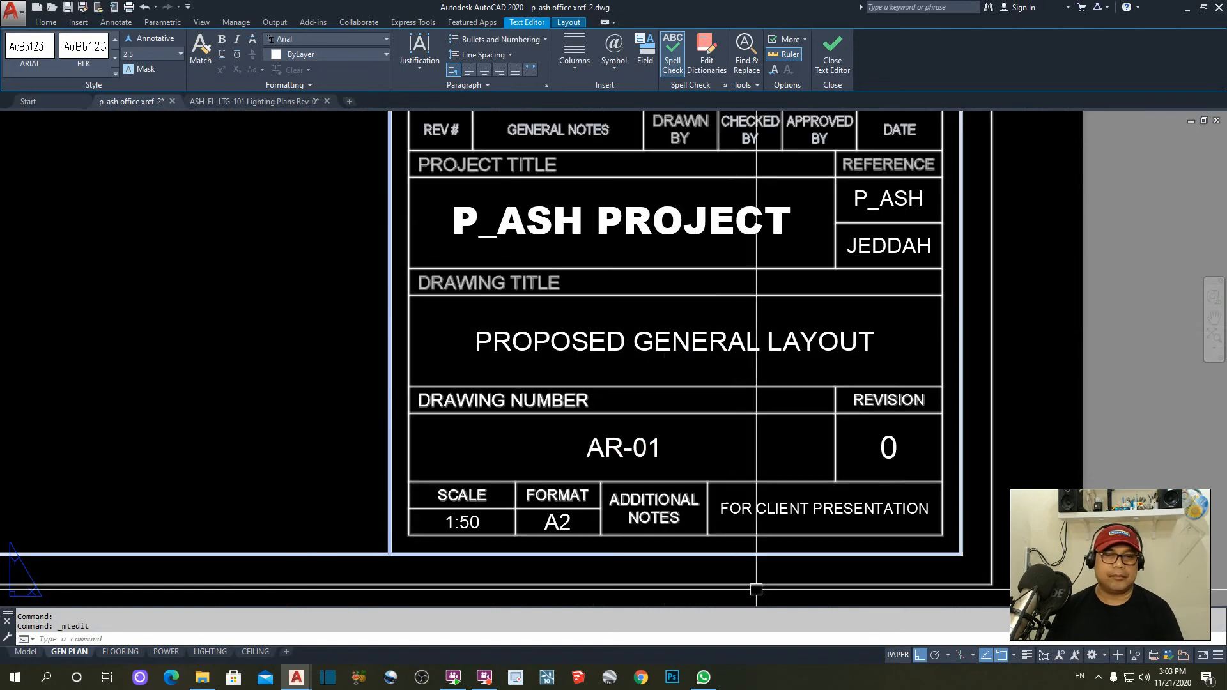
{"action": "scroll", "coordinate": [822, 472], "scroll_direction": "down", "scroll_amount": 3}
{"action": "type", "text": "z"}
{"action": "key", "text": "Return"}
{"action": "type", "text": "e"}
{"action": "key", "text": "Return"}
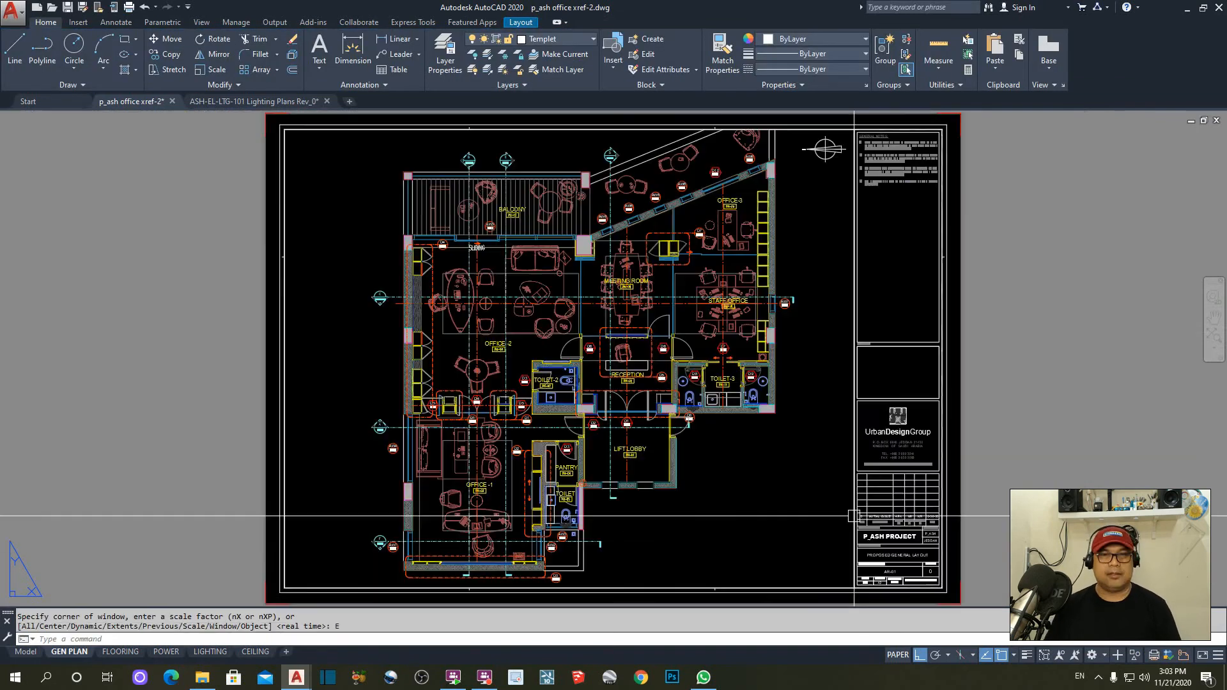
{"action": "key", "text": "Escape"}
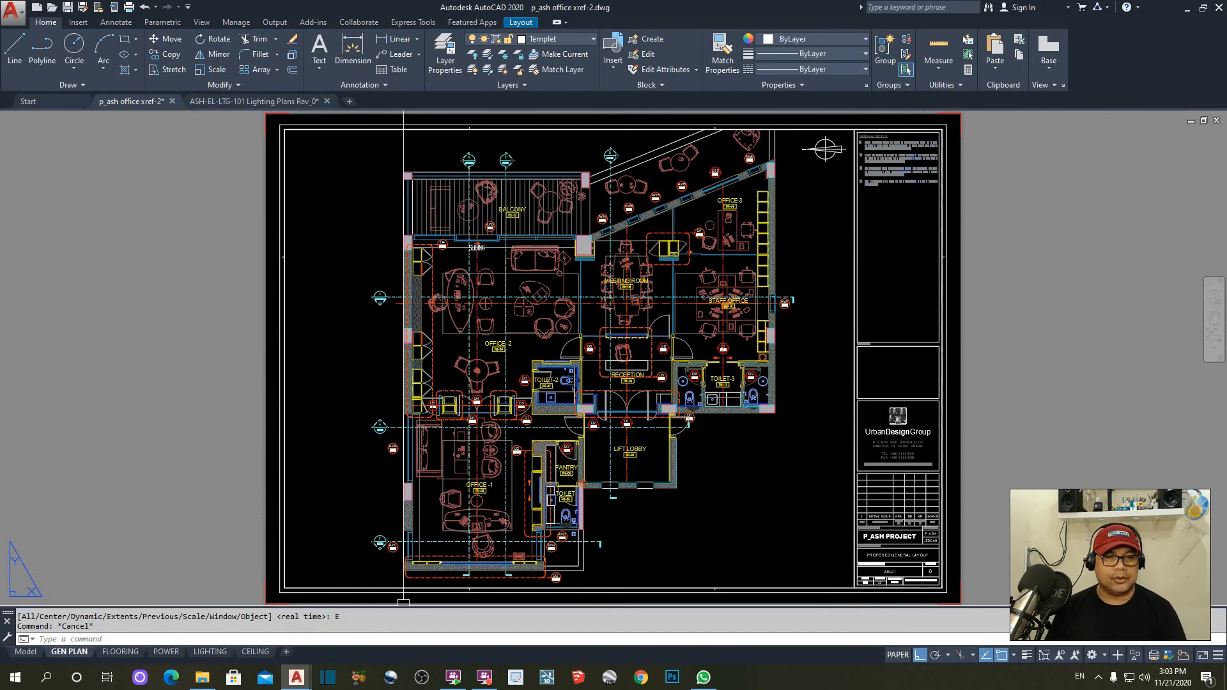
- Switch to the FLOORING layout and create a rectangular viewport filling the empty drawing area inside the sheet frame
{"action": "left_click", "coordinate": [119, 653]}
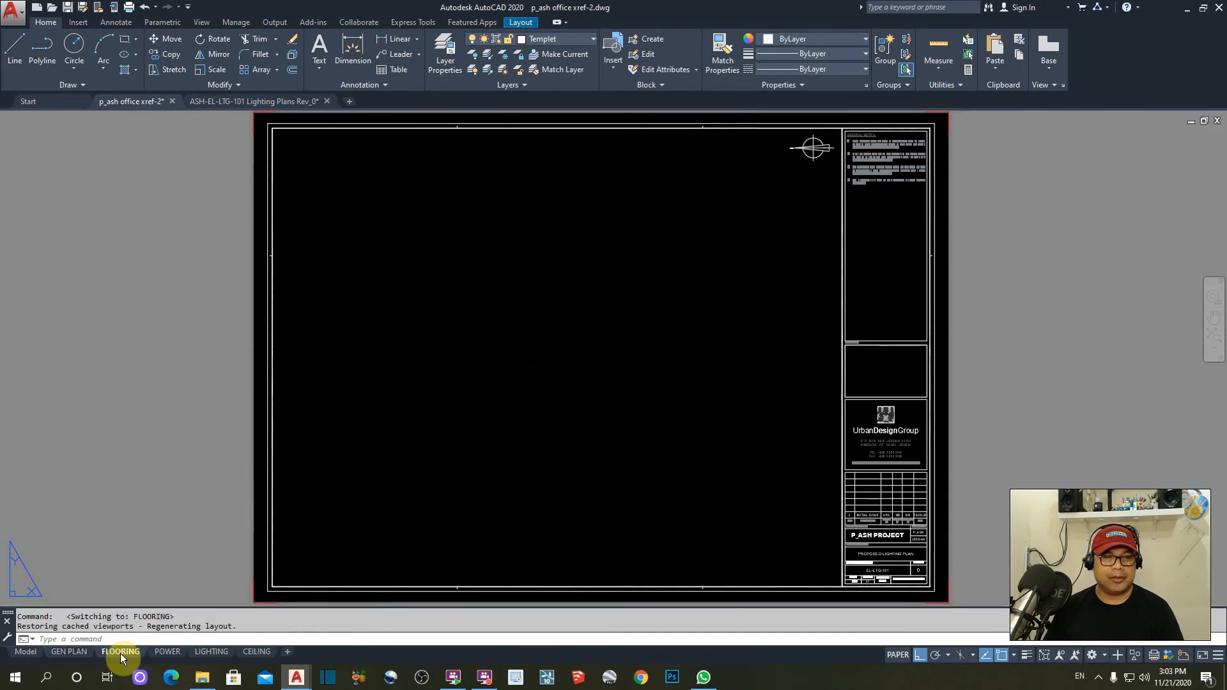
{"action": "key", "text": "Escape"}
{"action": "key", "text": "Escape"}
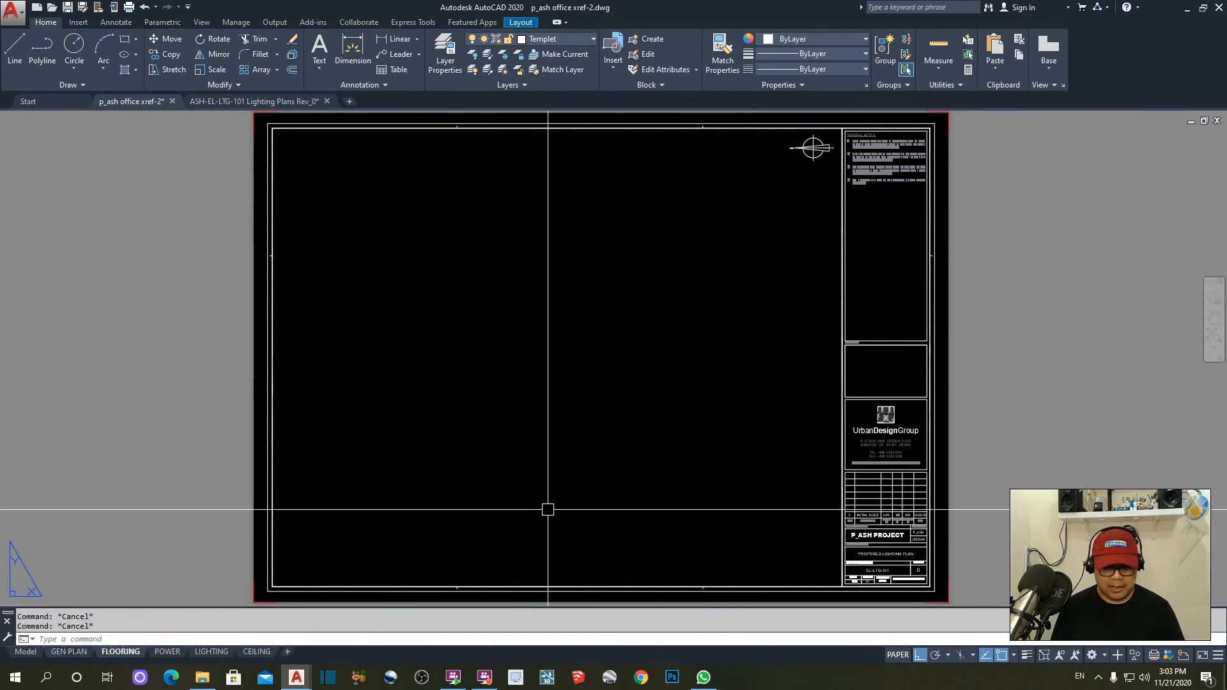
{"action": "key", "text": "Return"}
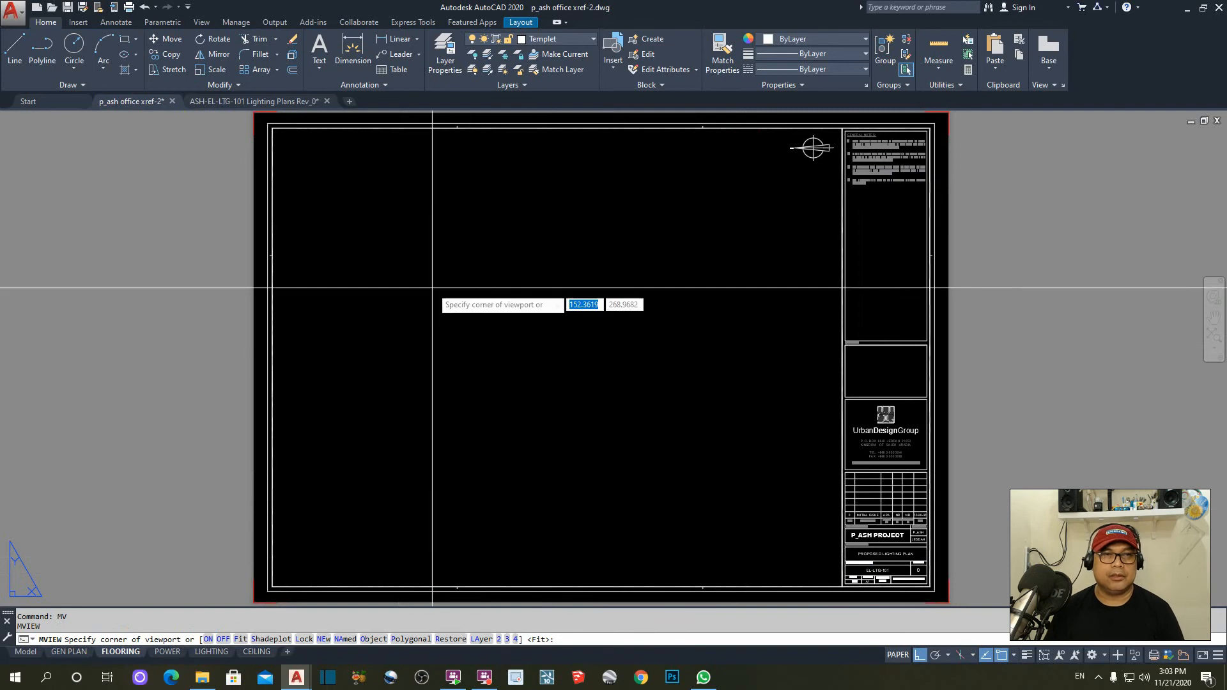
{"action": "left_click", "coordinate": [273, 129]}
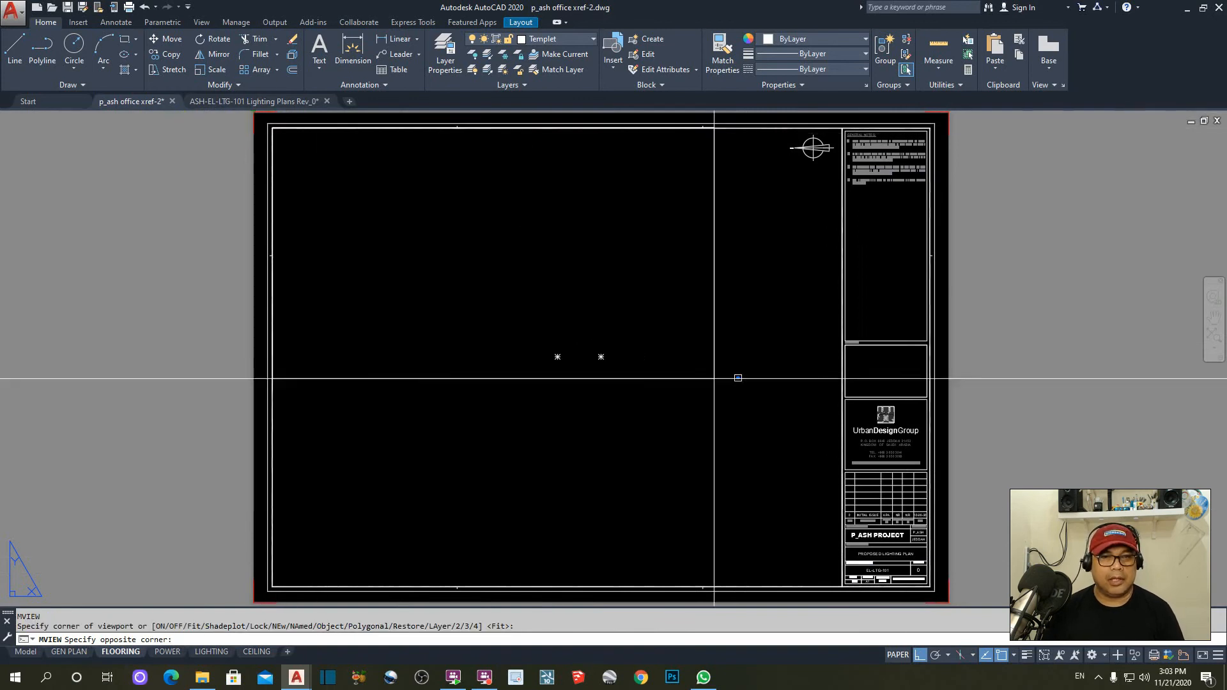
{"action": "left_click", "coordinate": [841, 586]}
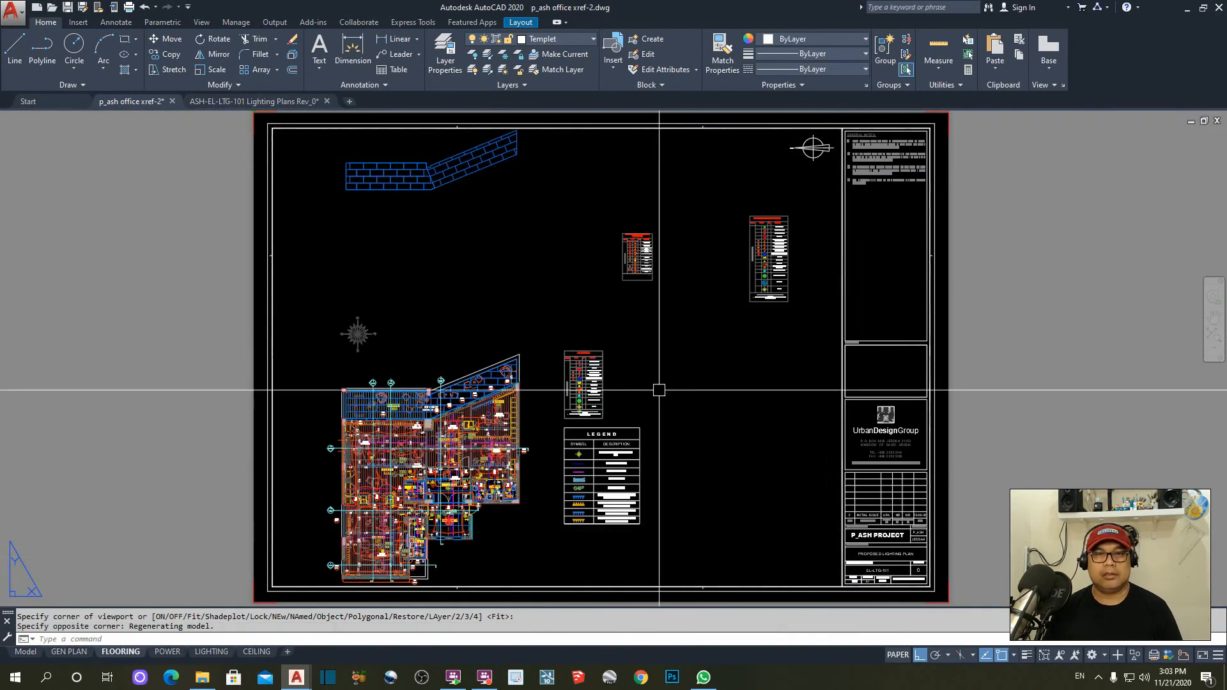
{"action": "key", "text": "Escape"}
- Bring the floor plan to the middle of the FLOORING viewport and set the viewport scale to 1:50
{"action": "scroll", "coordinate": [600, 339], "scroll_direction": "down", "scroll_amount": 2}
{"action": "double_click", "coordinate": [539, 339]}
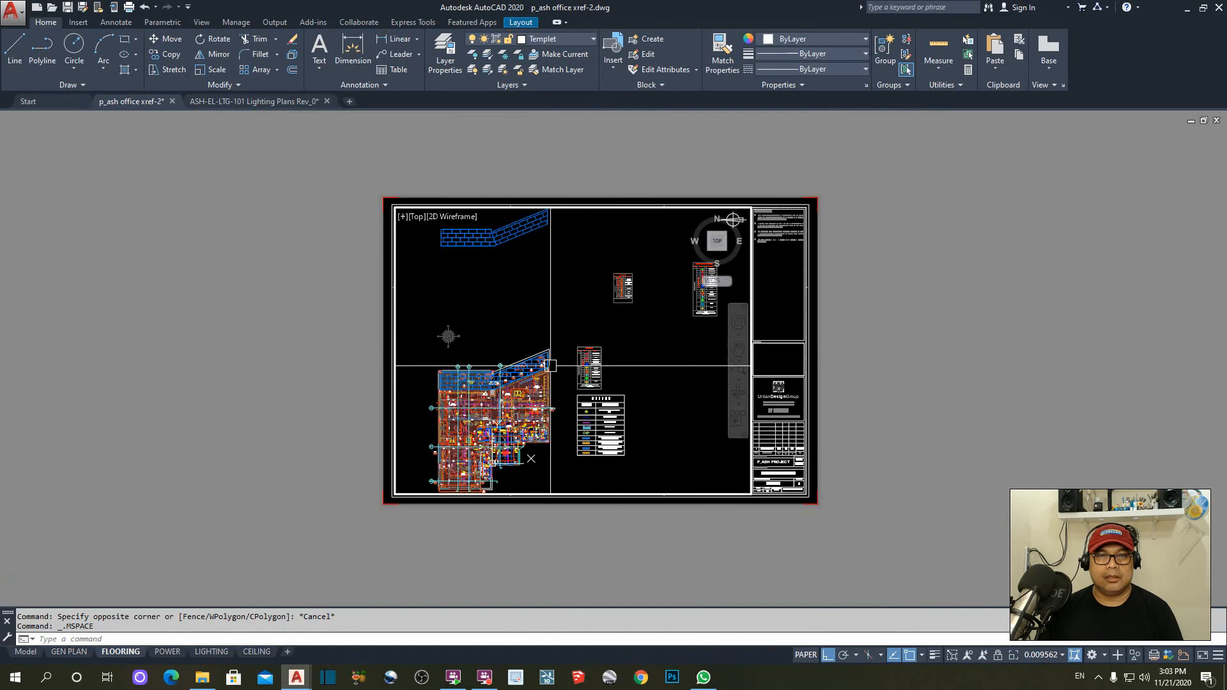
{"action": "middle_click_drag", "start_coordinate": [541, 398], "coordinate": [617, 334]}
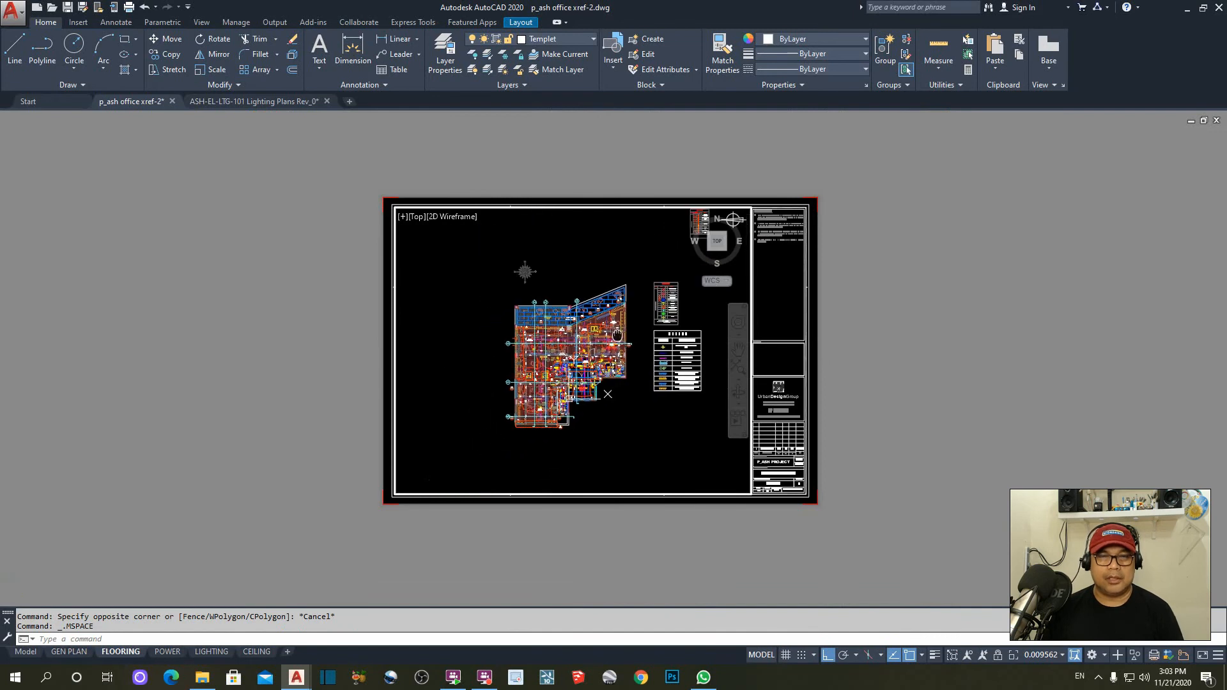
{"action": "double_click", "coordinate": [635, 515]}
{"action": "left_click", "coordinate": [649, 494]}
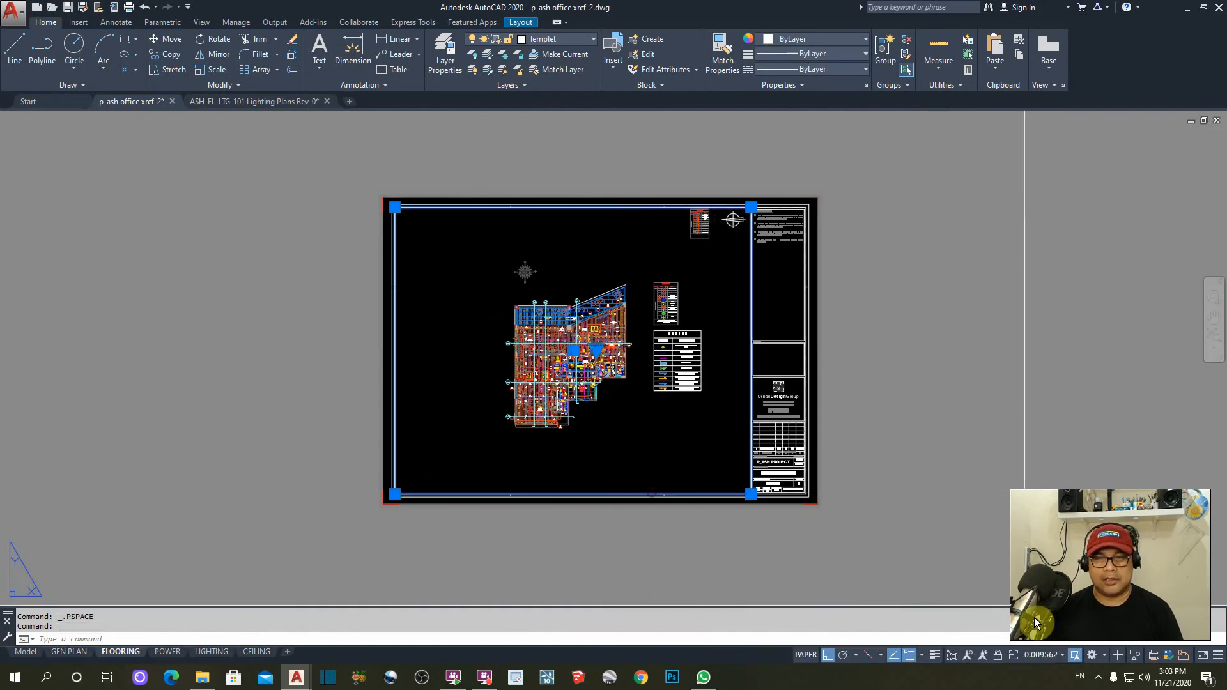
{"action": "left_click", "coordinate": [1034, 654]}
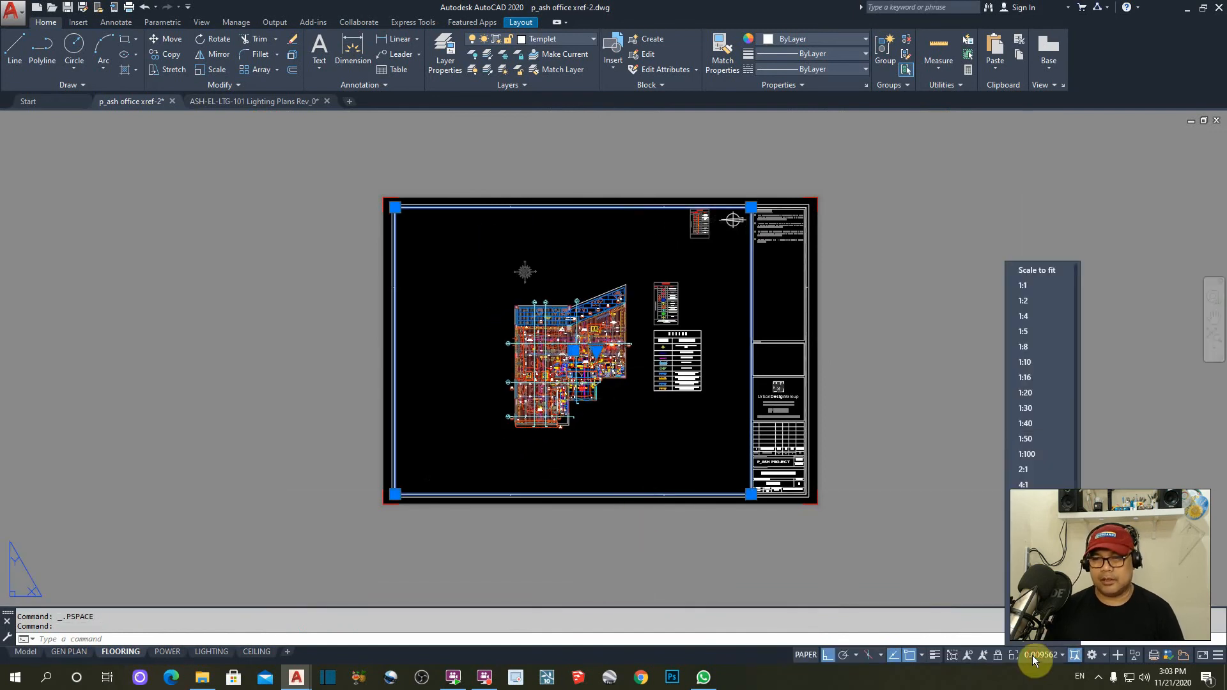
{"action": "left_click", "coordinate": [1028, 440]}
{"action": "key", "text": "Escape"}
- Reposition the scaled floor plan inside the viewport so that the whole plan fits within the sheet frame
{"action": "left_click", "coordinate": [435, 370]}
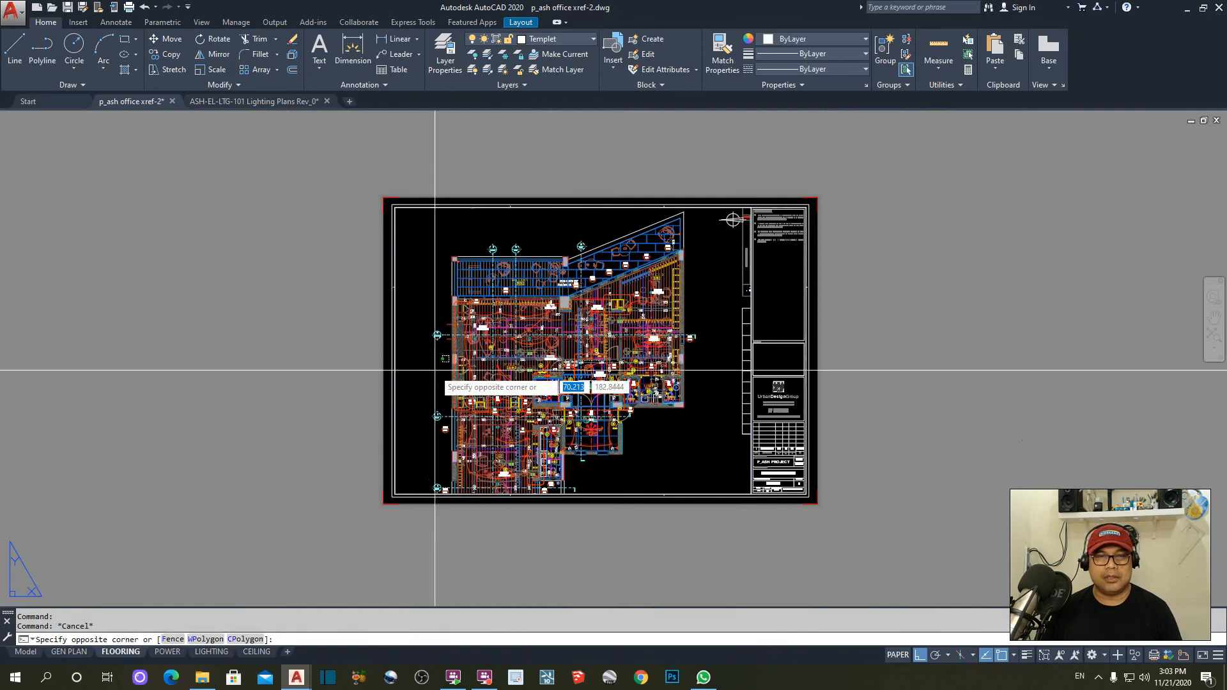
{"action": "double_click", "coordinate": [434, 370]}
{"action": "middle_click_drag", "start_coordinate": [565, 413], "coordinate": [583, 392]}
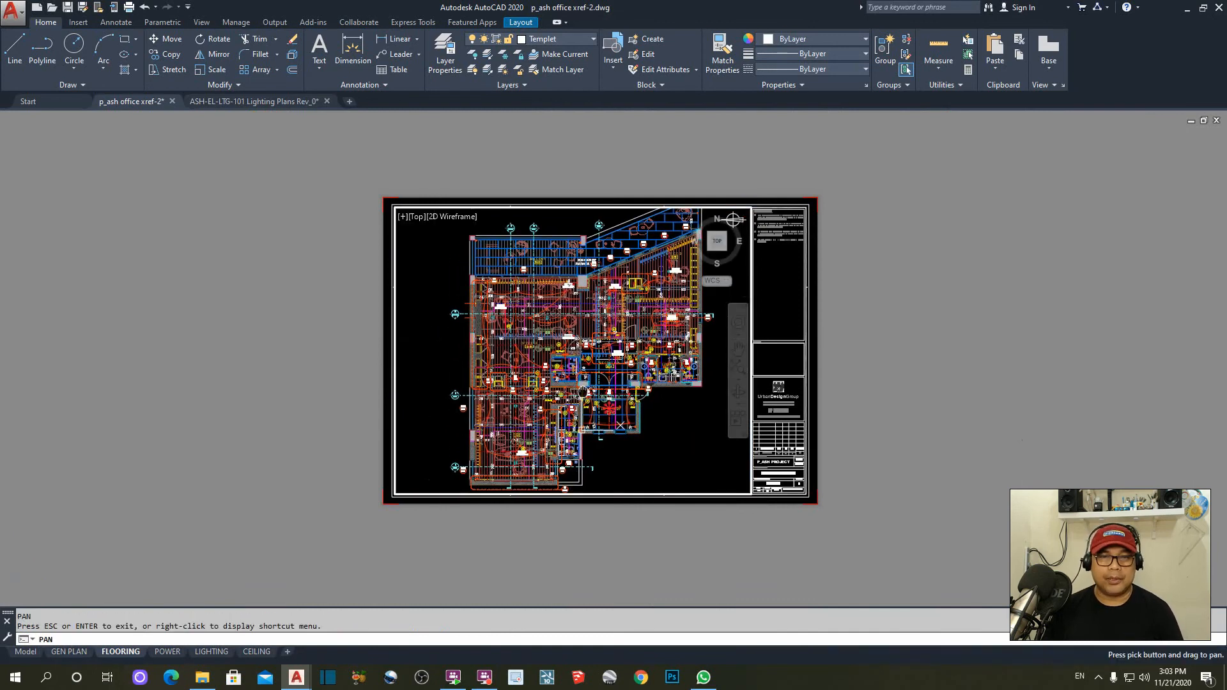
{"action": "left_click_drag", "start_coordinate": [582, 392], "coordinate": [581, 391]}
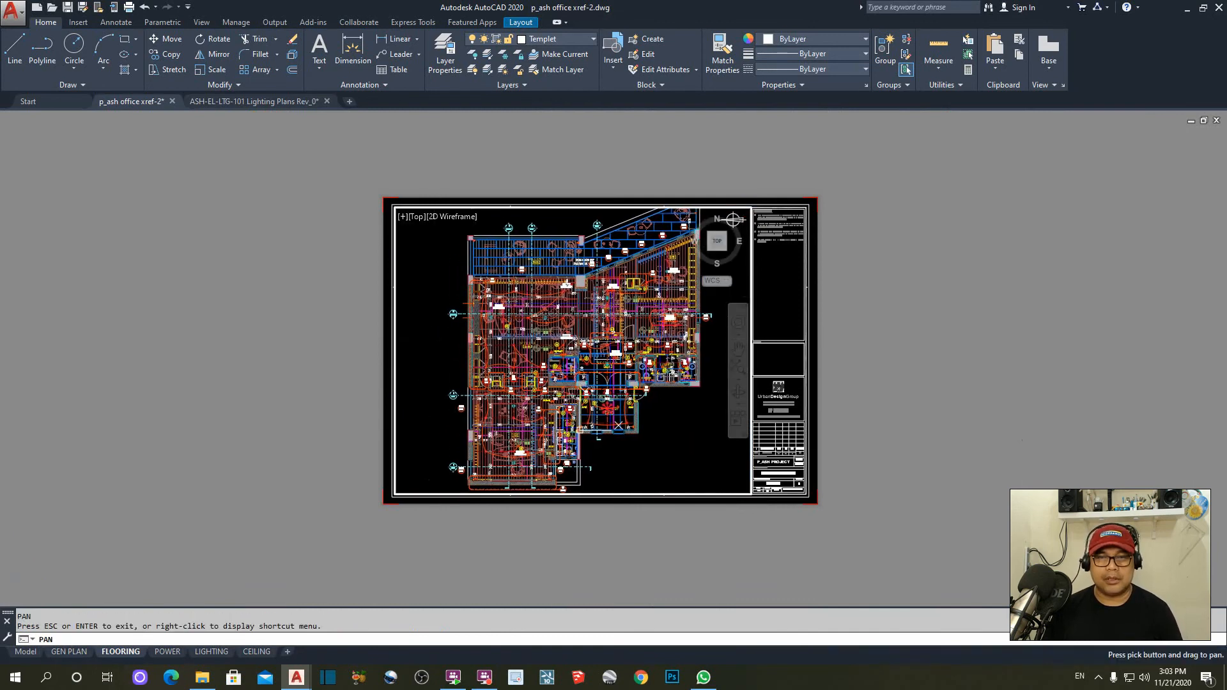
{"action": "key", "text": "Escape"}
- Return to paper space and lock the FLOORING viewport
{"action": "double_click", "coordinate": [919, 455]}
{"action": "left_click", "coordinate": [602, 210]}
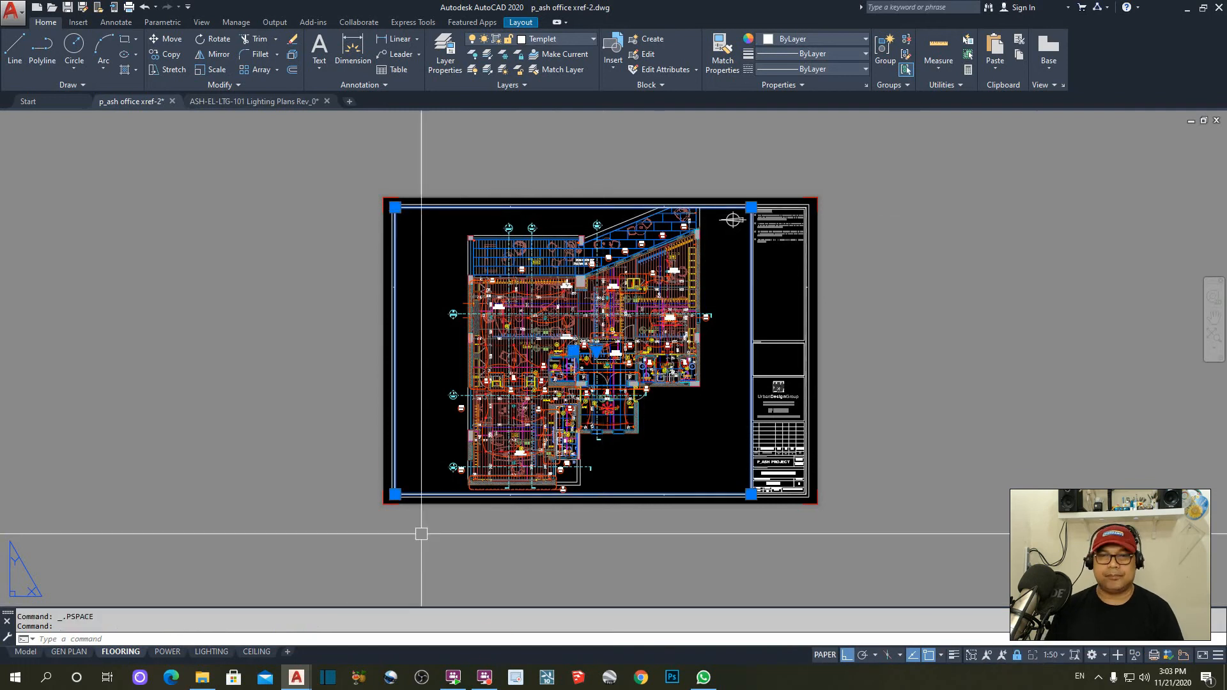
{"action": "key", "text": "Escape"}
{"action": "key", "text": "Escape"}
- Activate the FLOORING viewport, freeze all ASH-EL-LTG-101 Lighting Plans Rev_0 layers in that viewport only, and close the layer manager
{"action": "middle_click_drag", "start_coordinate": [540, 400], "coordinate": [527, 329]}
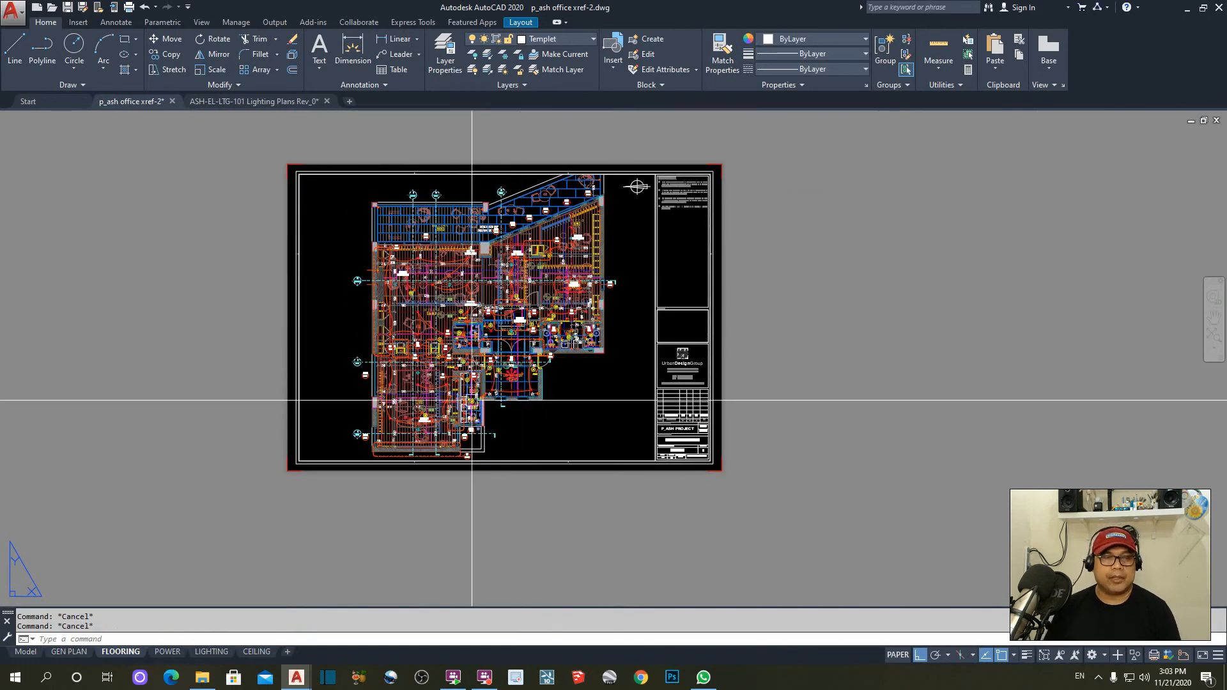
{"action": "left_click", "coordinate": [364, 311]}
{"action": "key", "text": "Escape"}
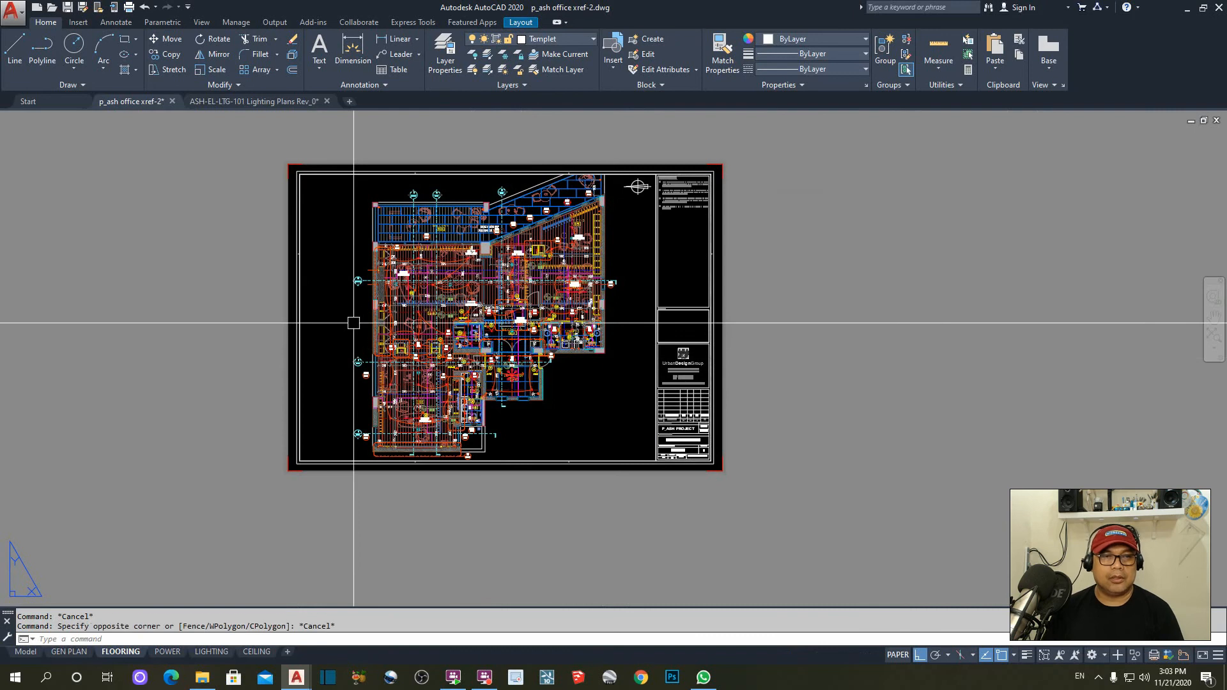
{"action": "double_click", "coordinate": [355, 323]}
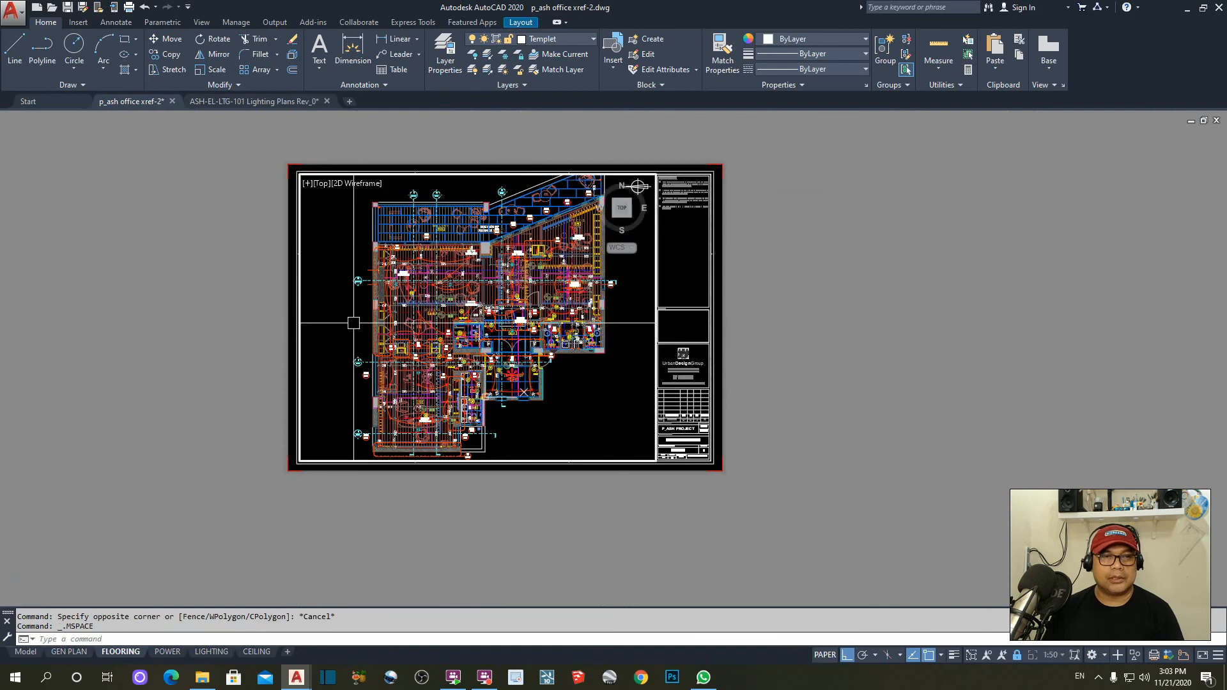
{"action": "left_click", "coordinate": [451, 54]}
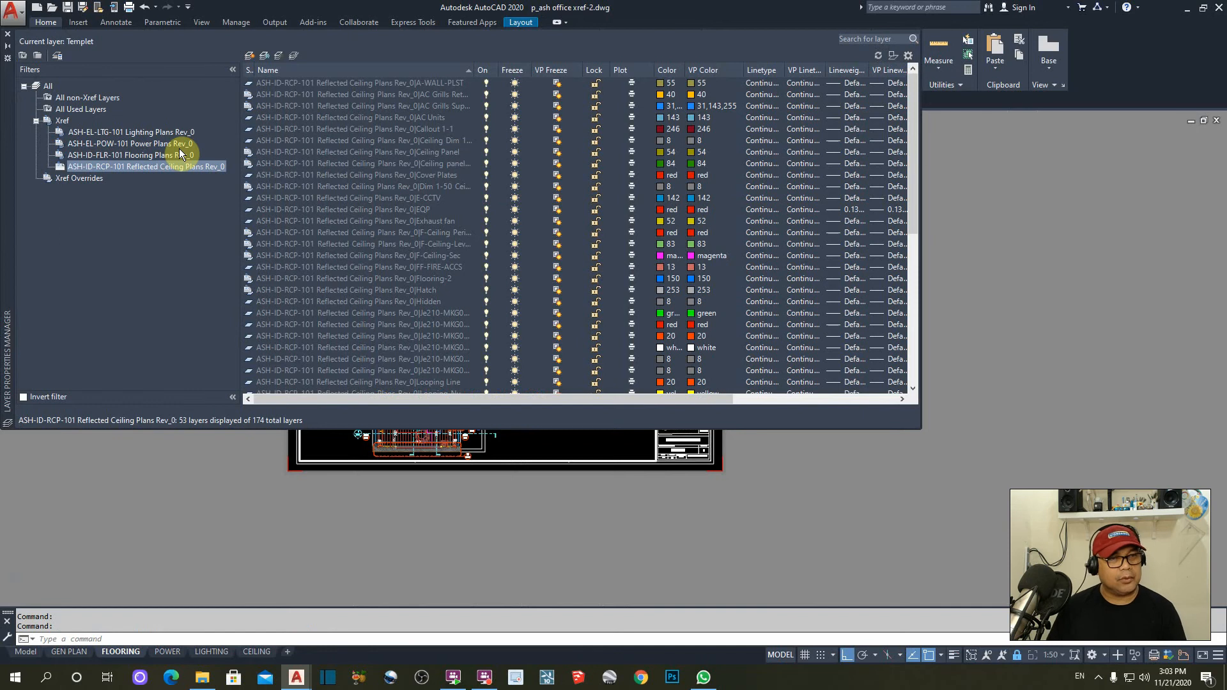
{"action": "left_click", "coordinate": [140, 132]}
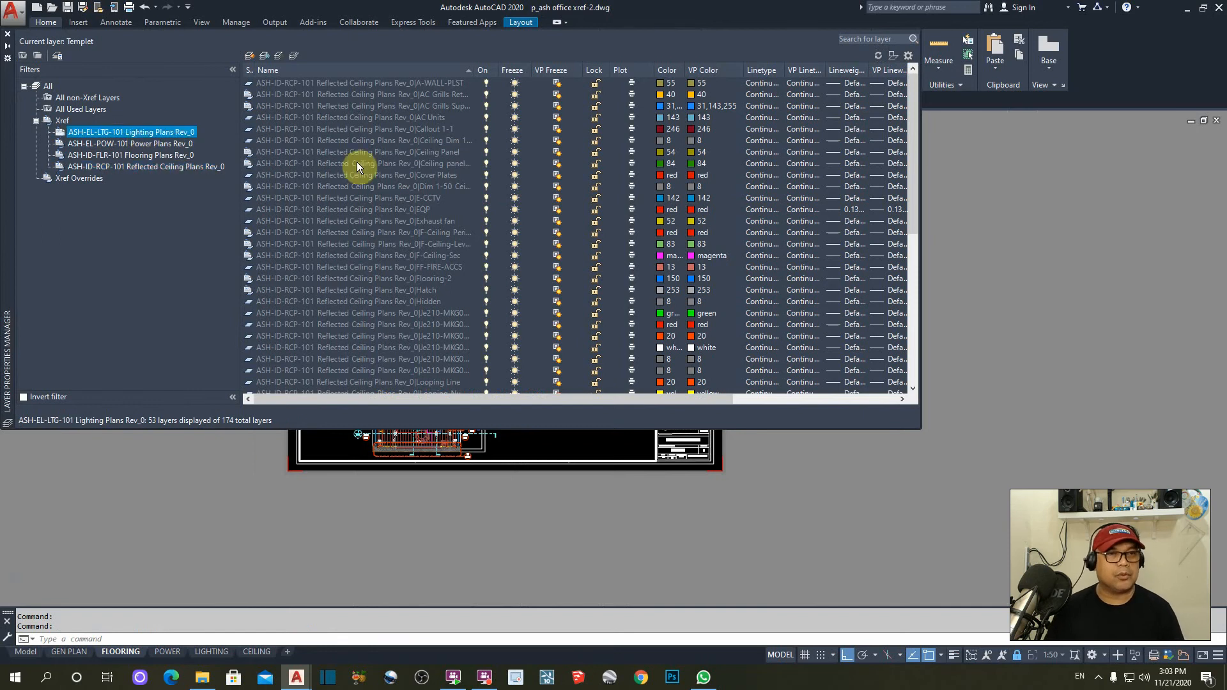
{"action": "right_click", "coordinate": [326, 151]}
{"action": "left_click", "coordinate": [386, 384]}
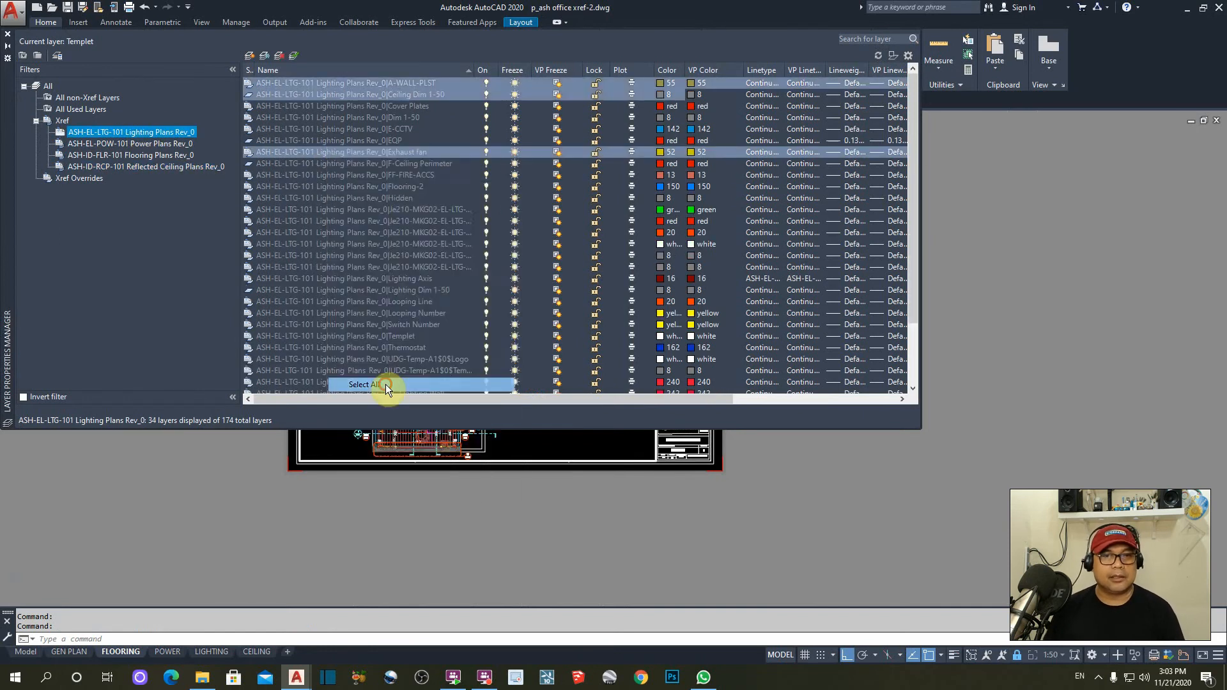
{"action": "left_click", "coordinate": [557, 84]}
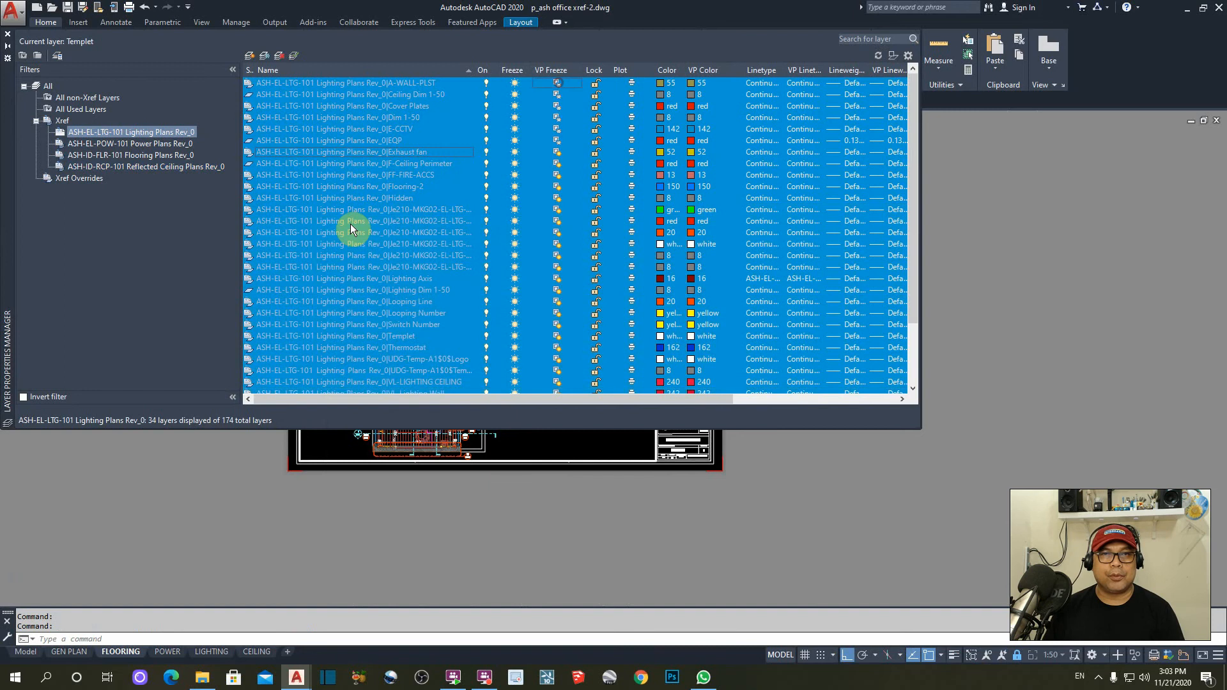
{"action": "left_click", "coordinate": [7, 33]}
- Freeze all ASH-EL-POW-101 Power Plans Rev_0 layers in the FLOORING viewport only
{"action": "scroll", "coordinate": [504, 348], "scroll_direction": "up", "scroll_amount": 5}
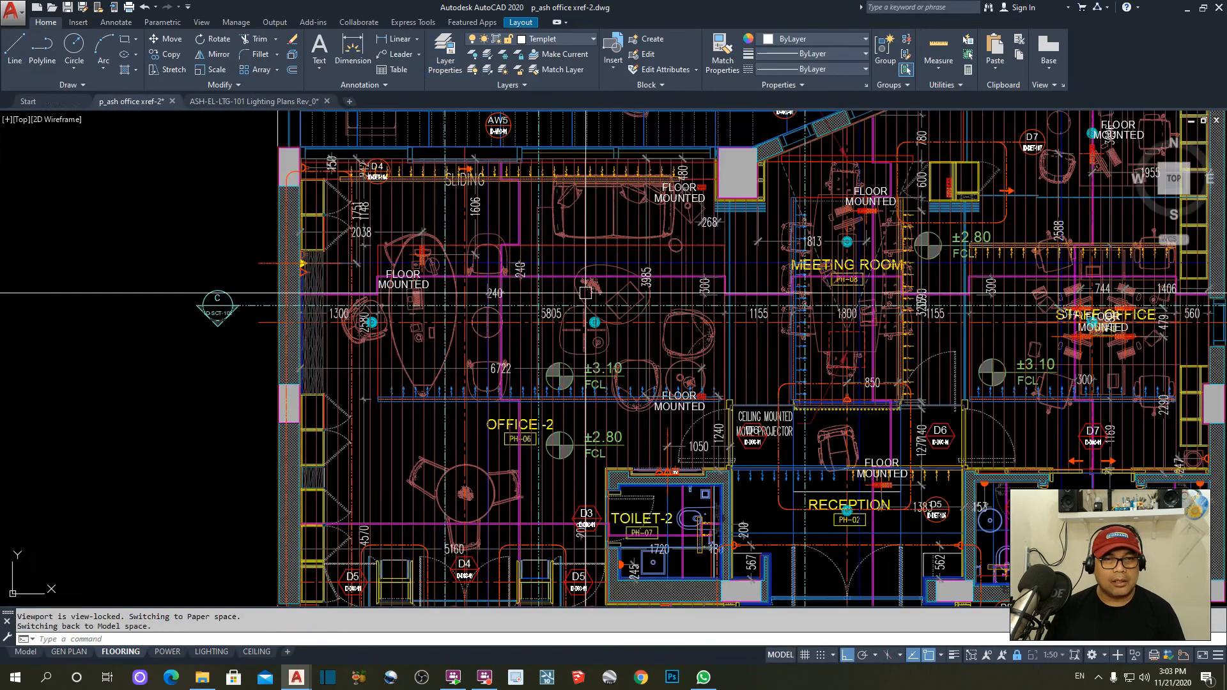
{"action": "scroll", "coordinate": [689, 329], "scroll_direction": "down", "scroll_amount": 3}
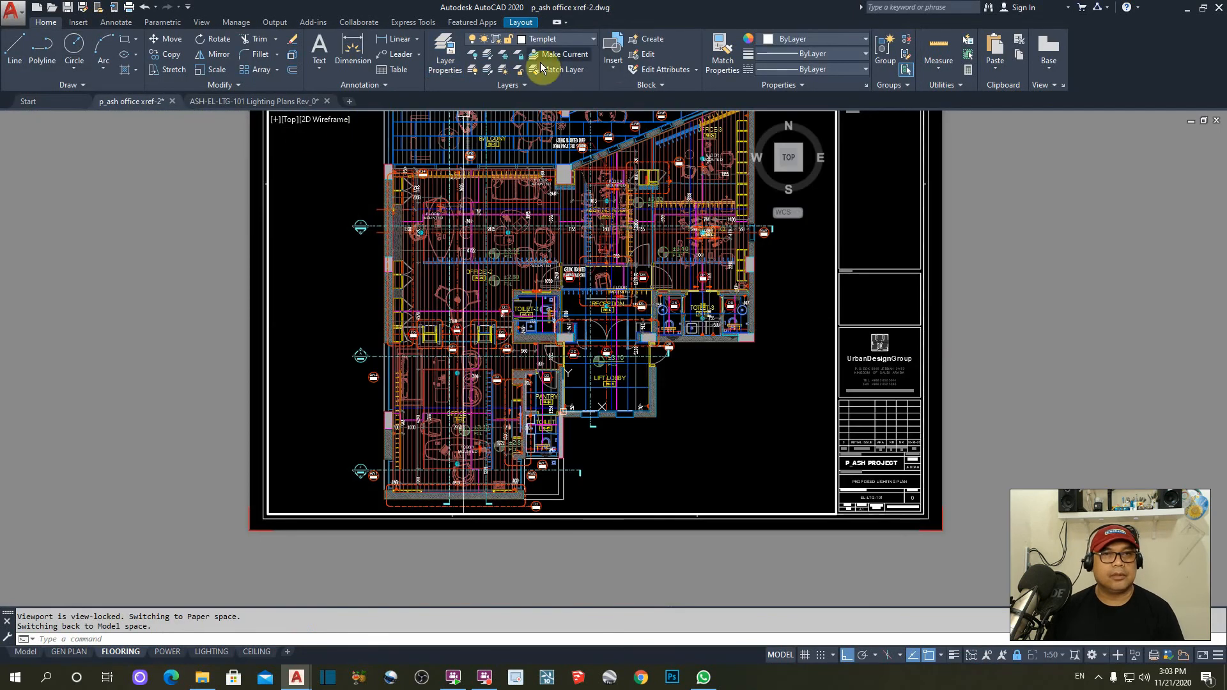
{"action": "left_click", "coordinate": [455, 56]}
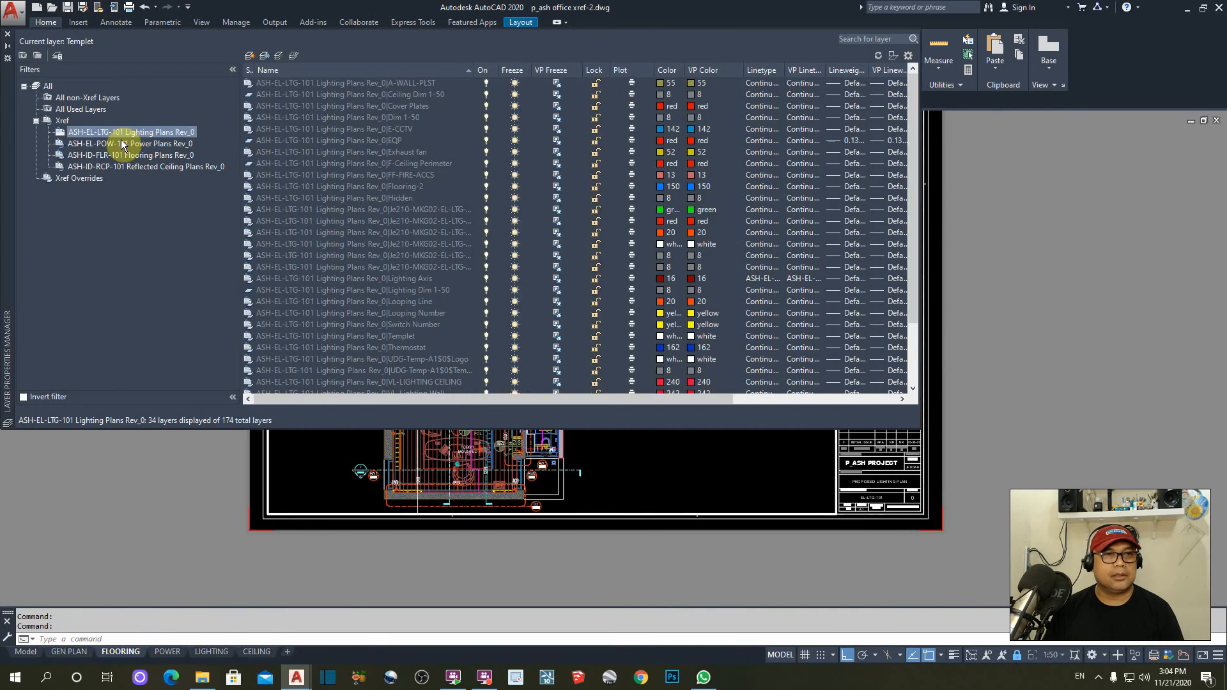
{"action": "left_click", "coordinate": [120, 143]}
{"action": "left_click", "coordinate": [334, 165]}
{"action": "right_click", "coordinate": [334, 165]}
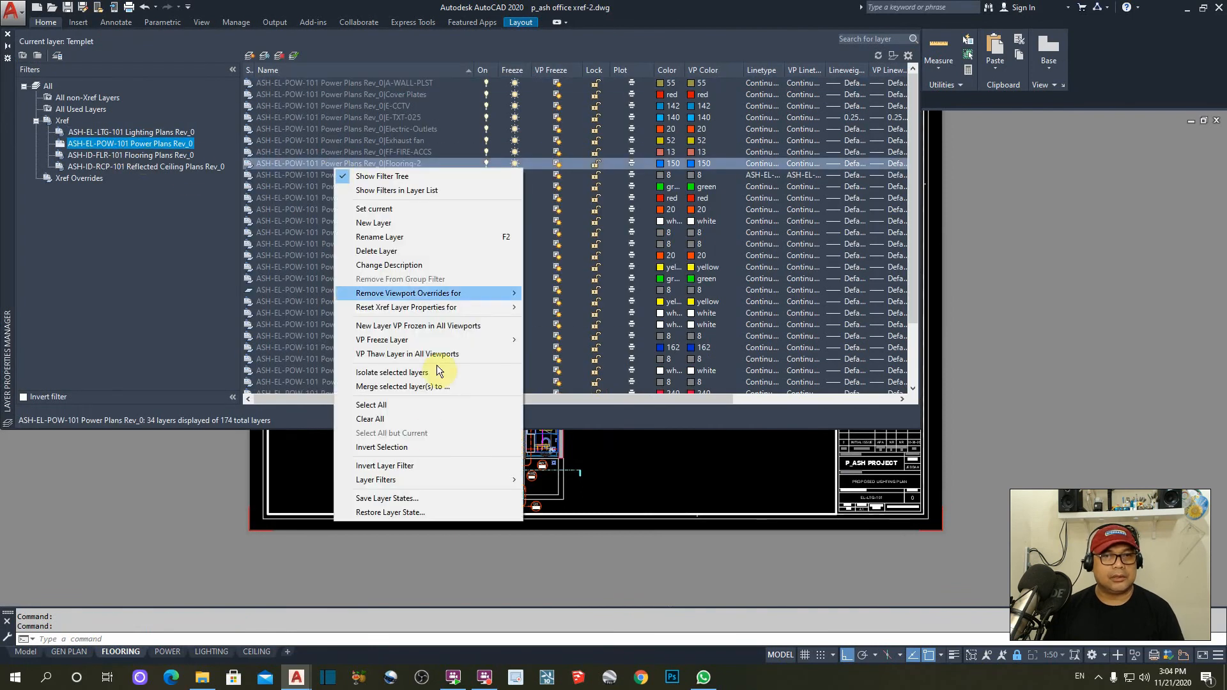
{"action": "left_click", "coordinate": [385, 405]}
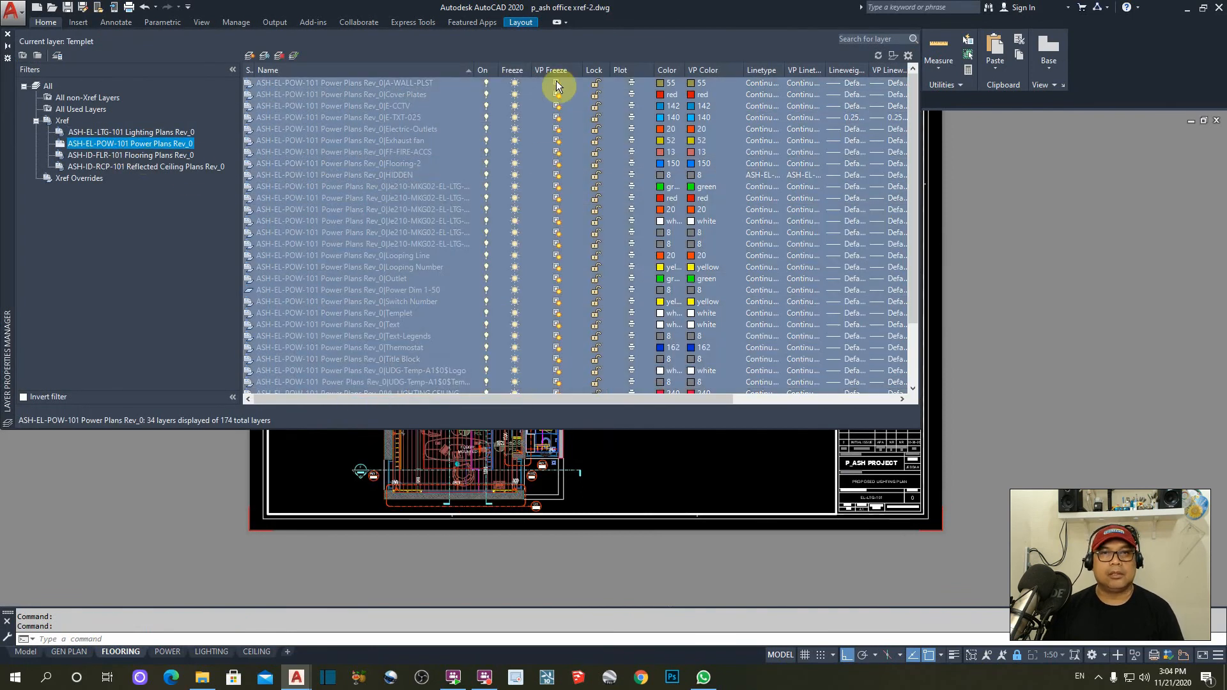
{"action": "left_click", "coordinate": [556, 81]}
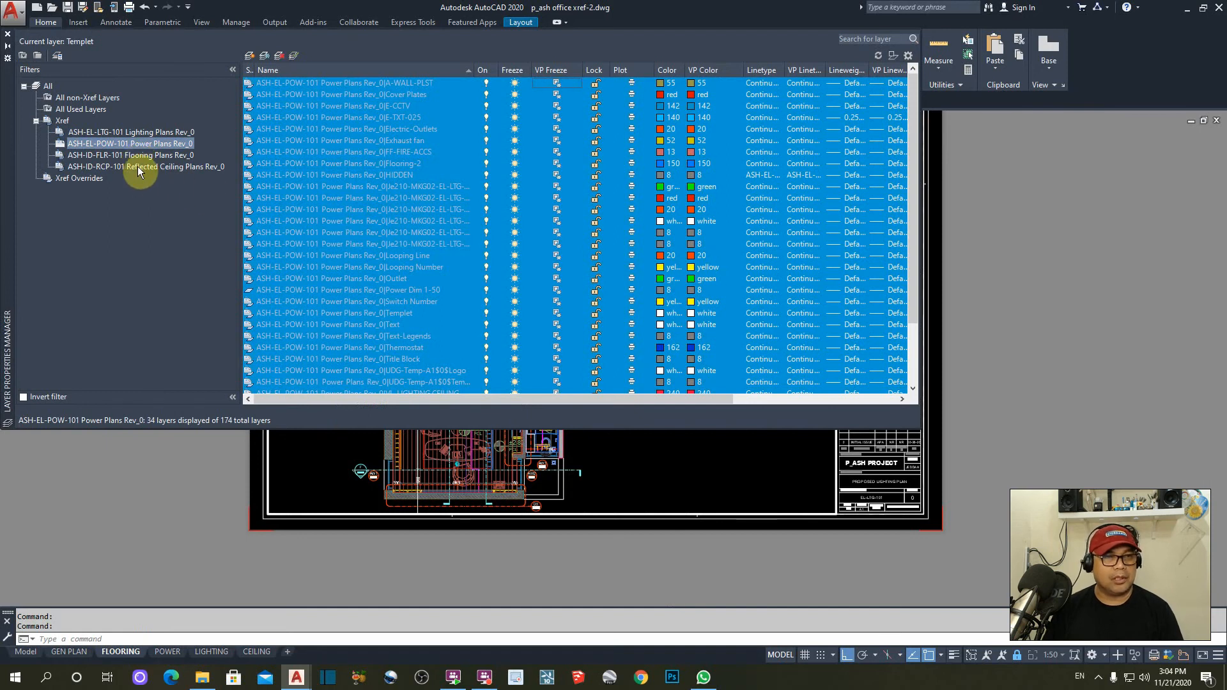
- Freeze all ASH-ID-RCP-101 Reflected Ceiling Plans Rev_0 layers in the FLOORING viewport only, and close the layer manager
{"action": "left_click", "coordinate": [137, 167]}
{"action": "right_click", "coordinate": [340, 198]}
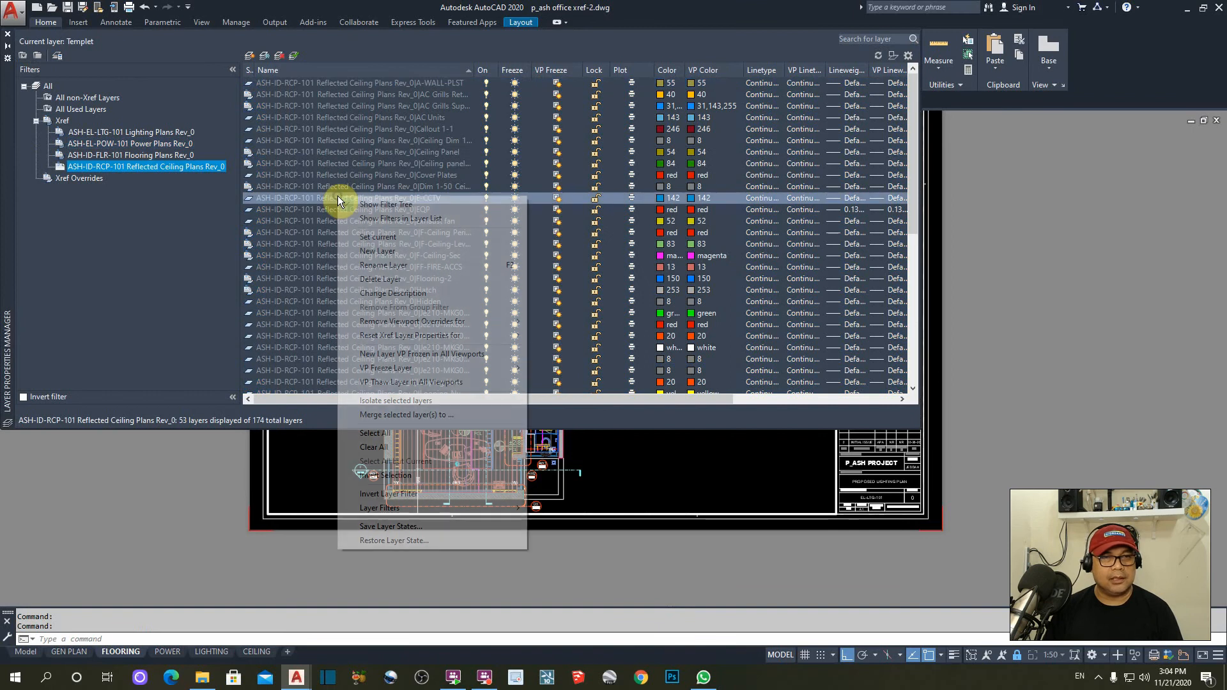
{"action": "left_click", "coordinate": [383, 434]}
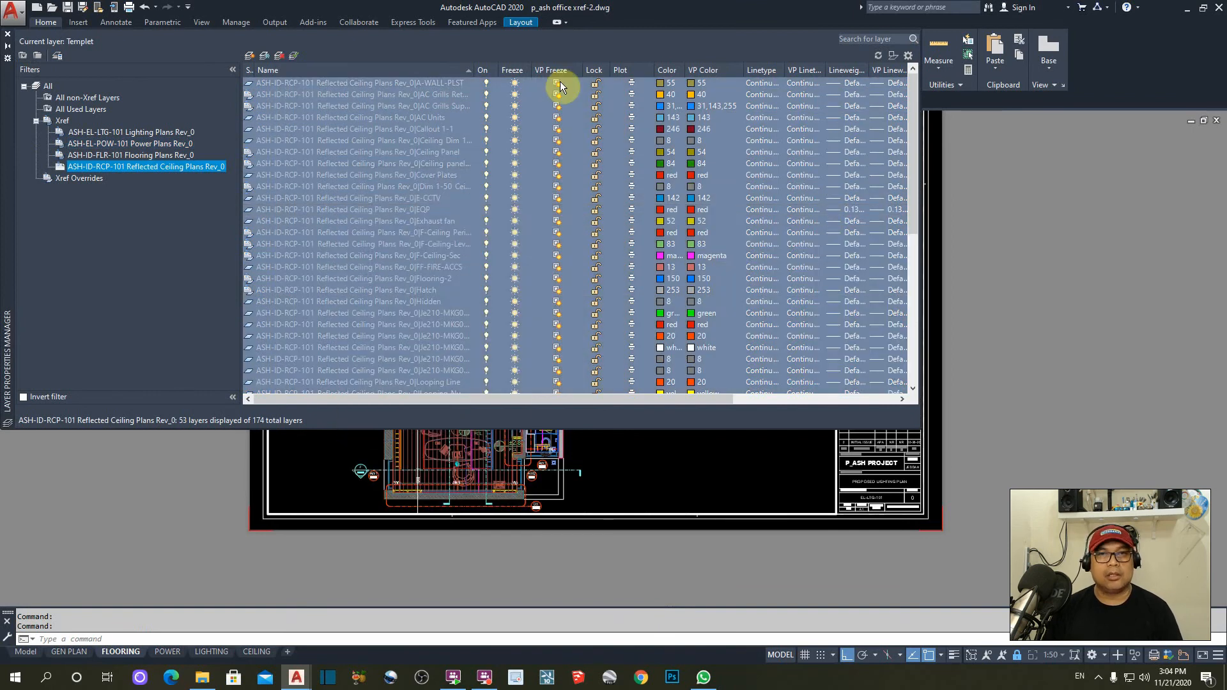
{"action": "left_click", "coordinate": [557, 83]}
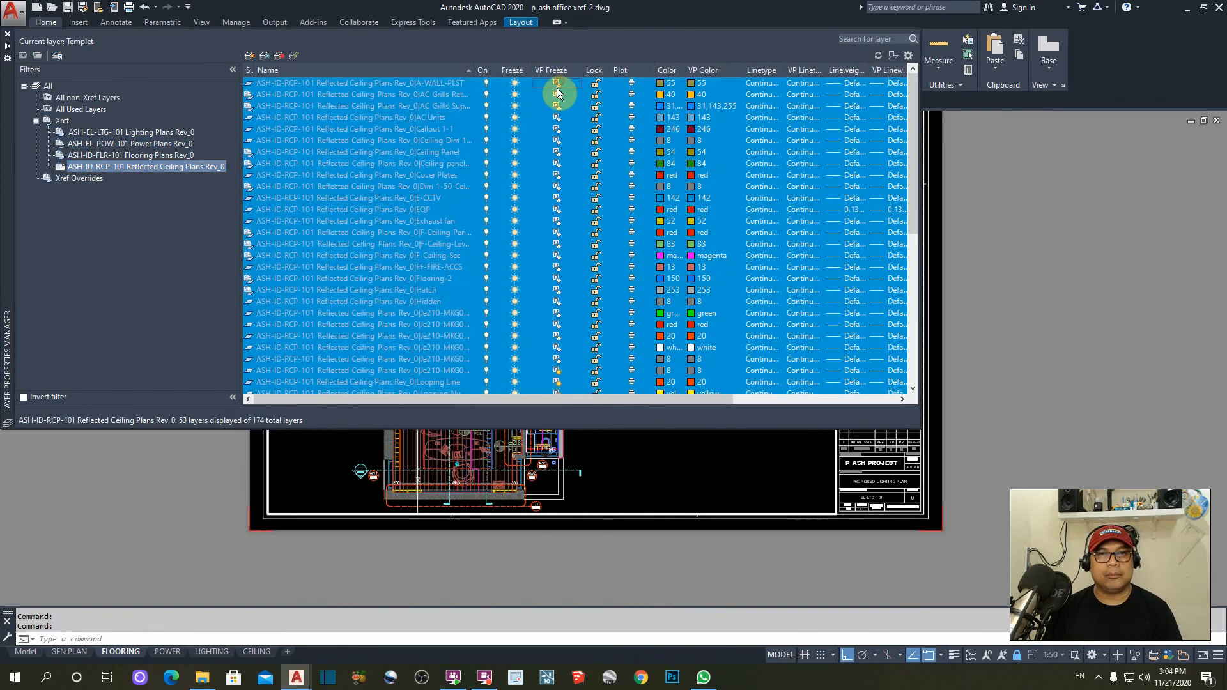
{"action": "left_click", "coordinate": [8, 34]}
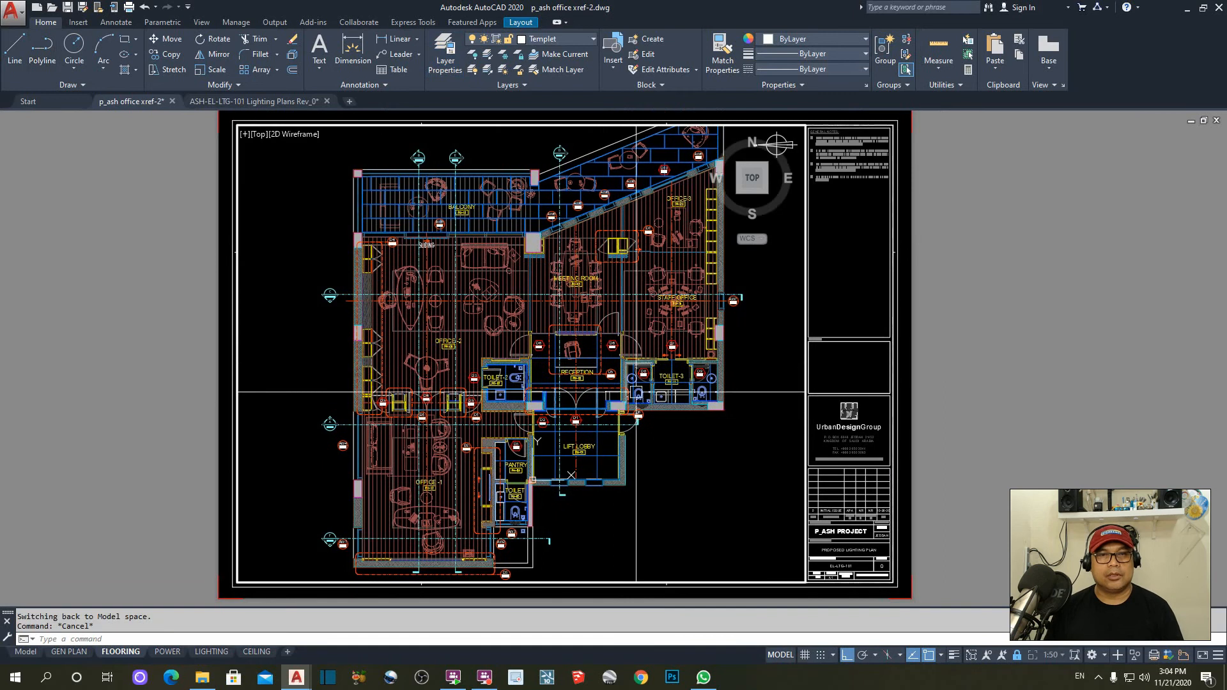
{"action": "key", "text": "Escape"}
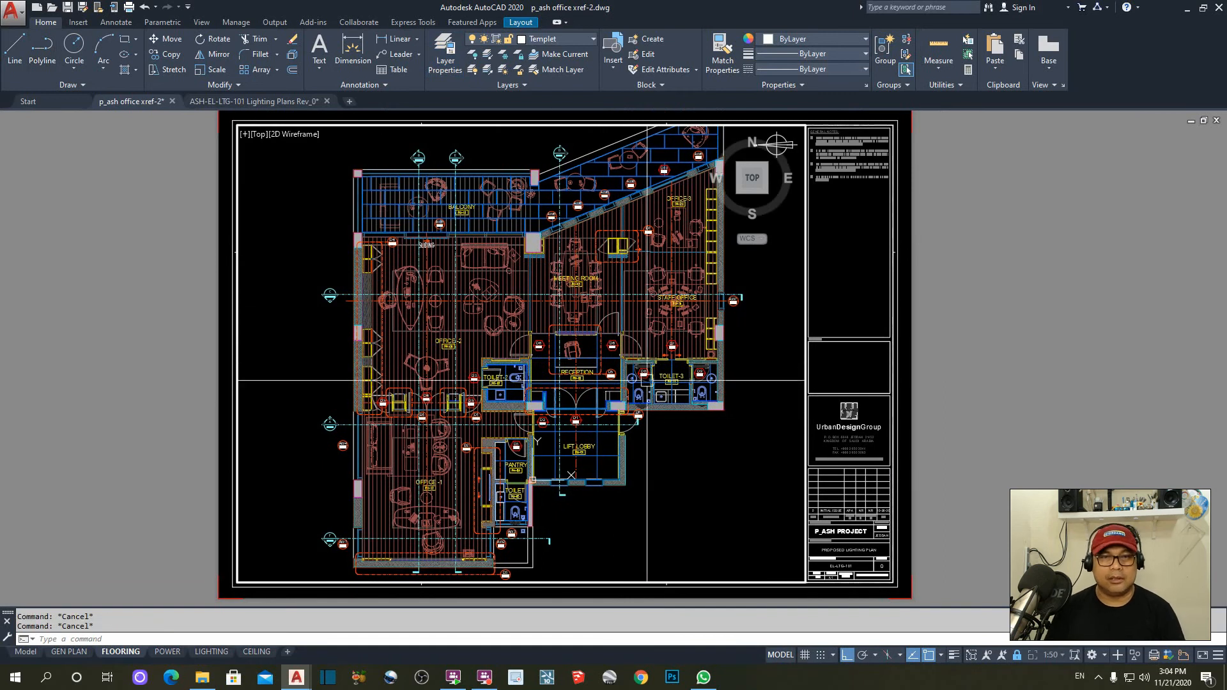
{"action": "middle_click_drag", "start_coordinate": [580, 359], "coordinate": [576, 351]}
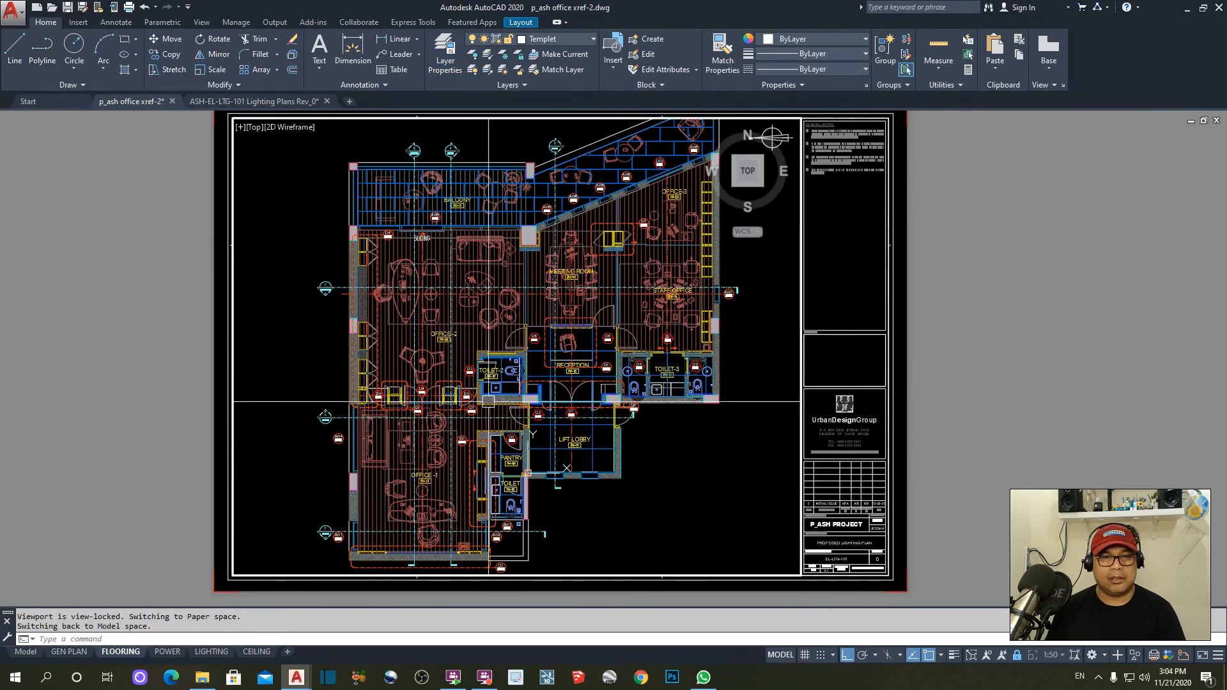
{"action": "key", "text": "Escape"}
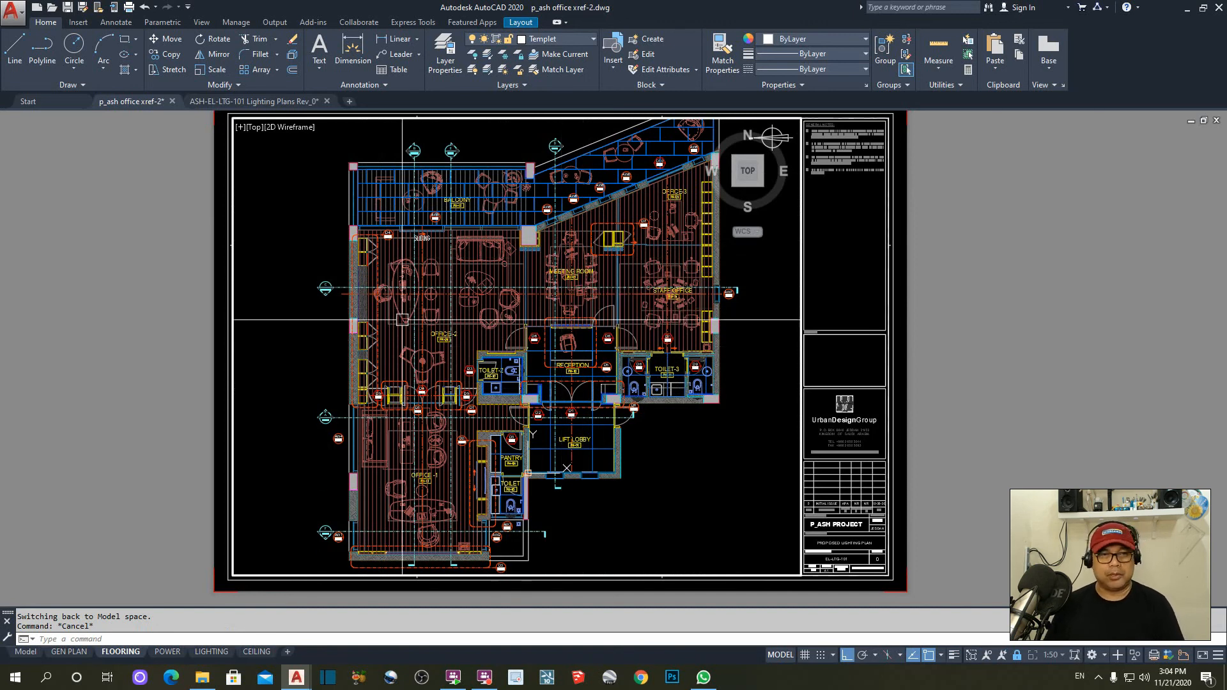
- Set the viewport colour of all non-Xref layers to 251 in the FLOORING viewport and close the layer manager
{"action": "left_click", "coordinate": [446, 50]}
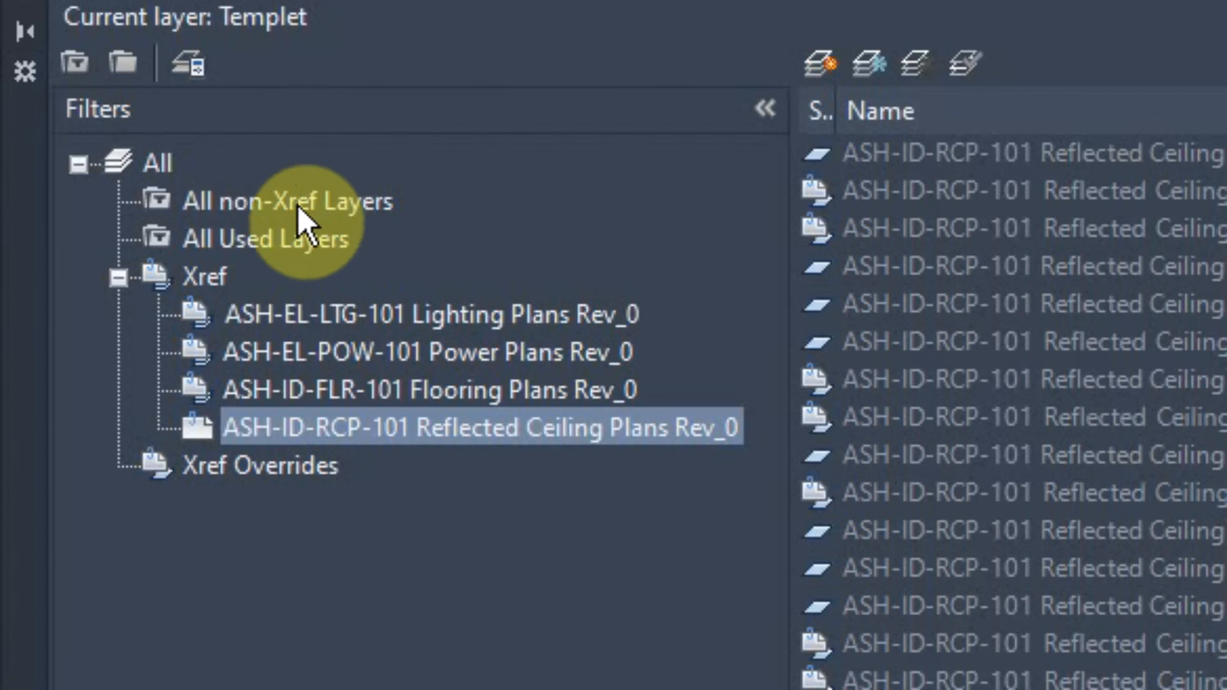
{"action": "left_click", "coordinate": [286, 206]}
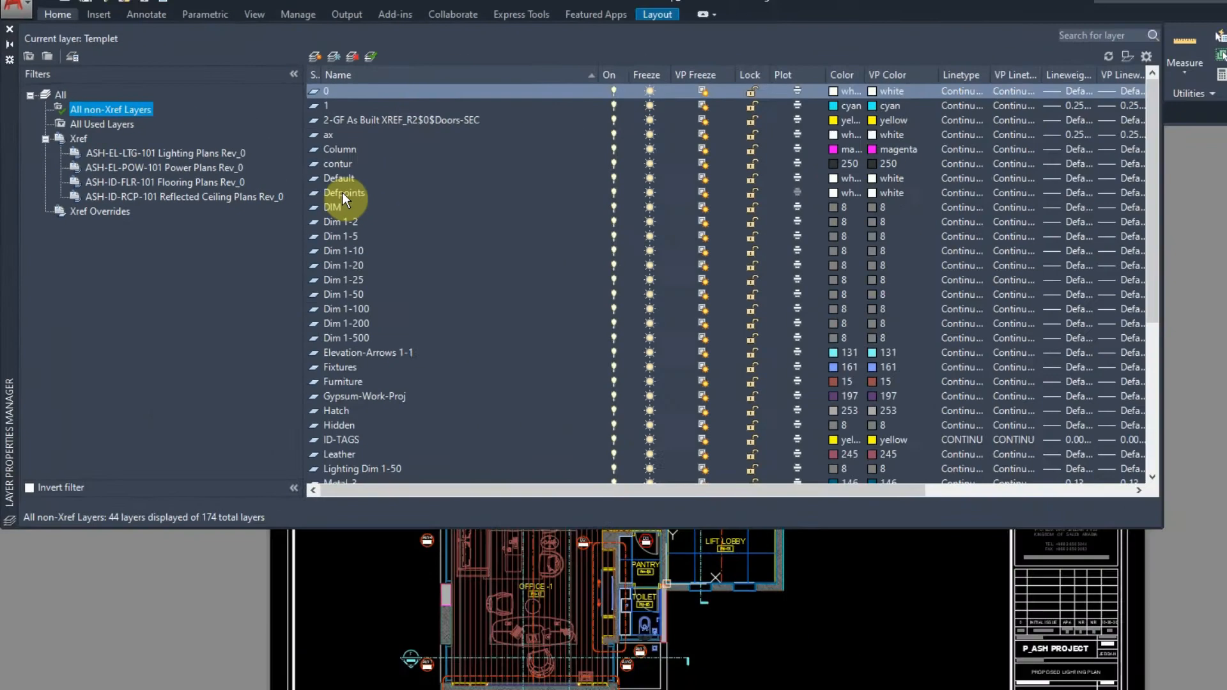
{"action": "right_click", "coordinate": [342, 193]}
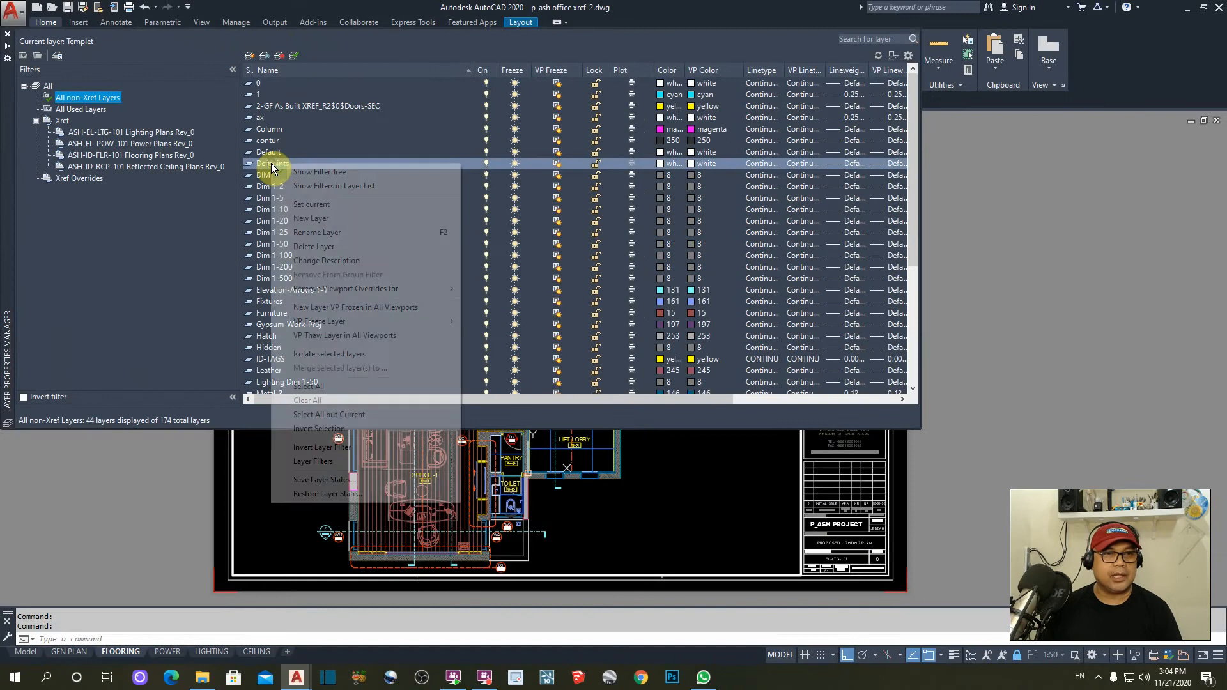
{"action": "left_click", "coordinate": [337, 250]}
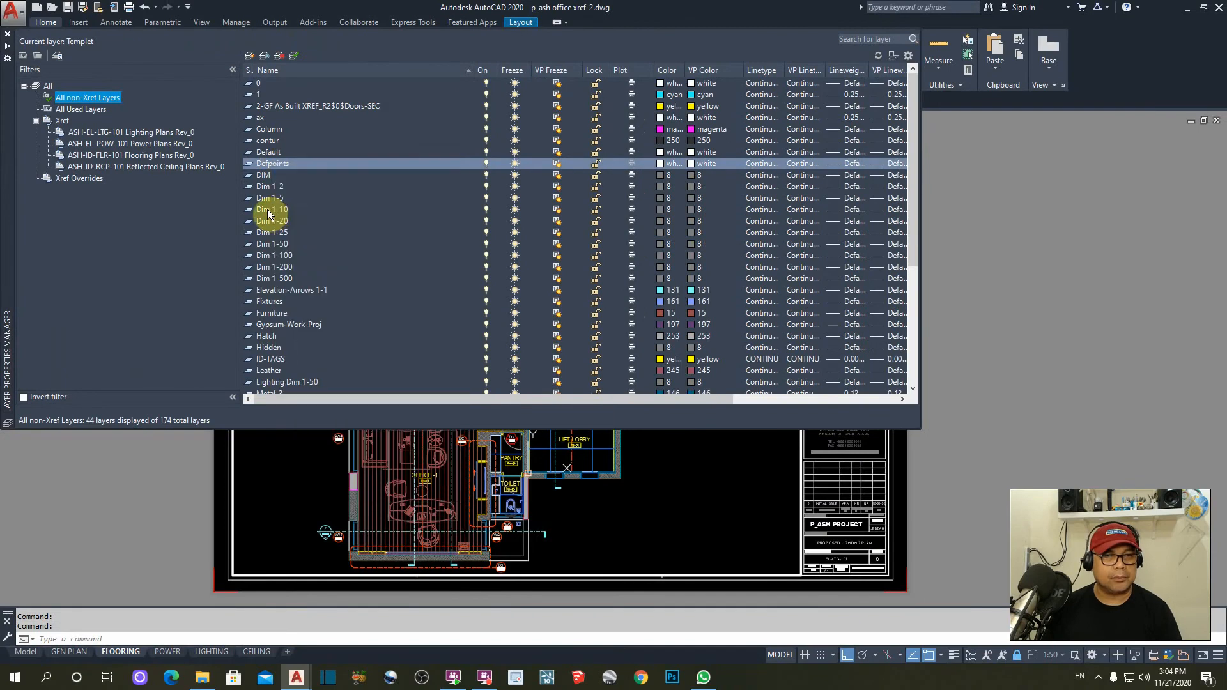
{"action": "right_click", "coordinate": [269, 209]}
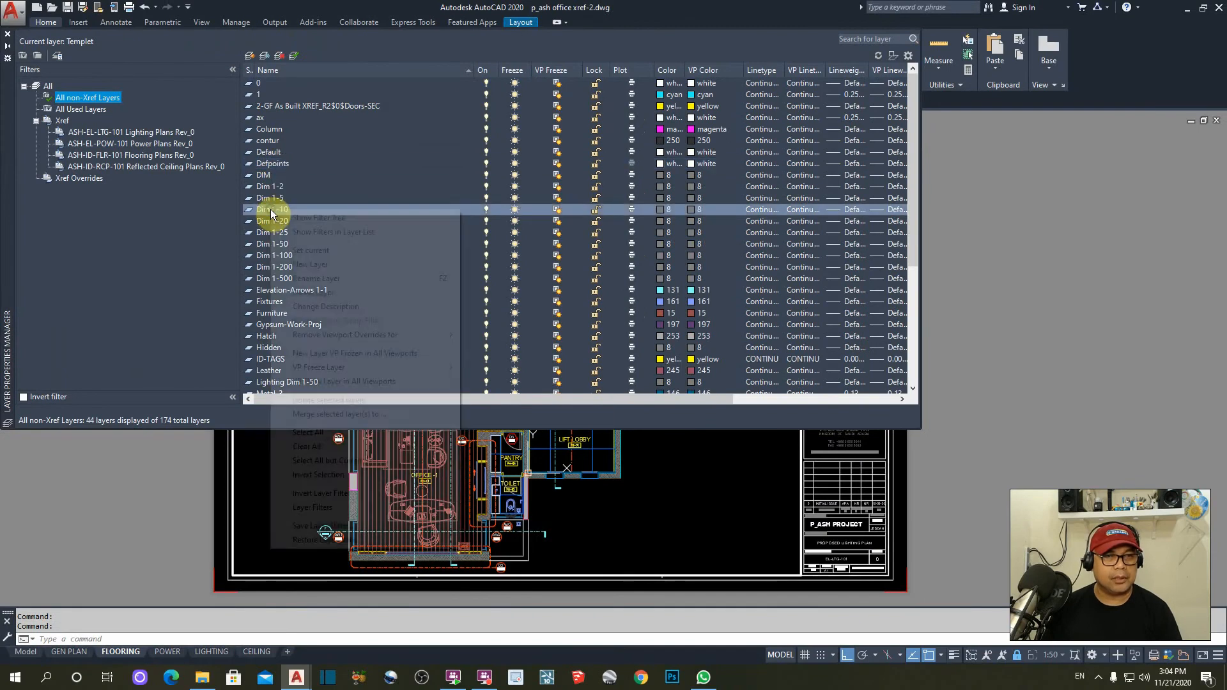
{"action": "left_click", "coordinate": [335, 429]}
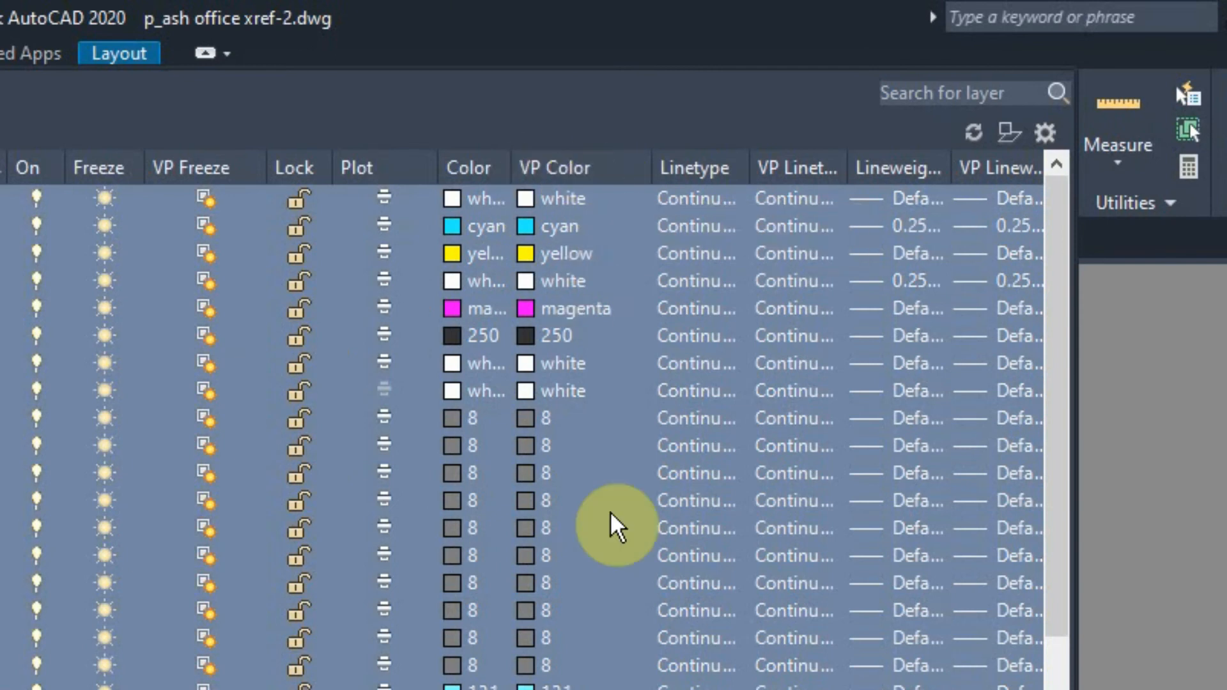
{"action": "left_click", "coordinate": [531, 423]}
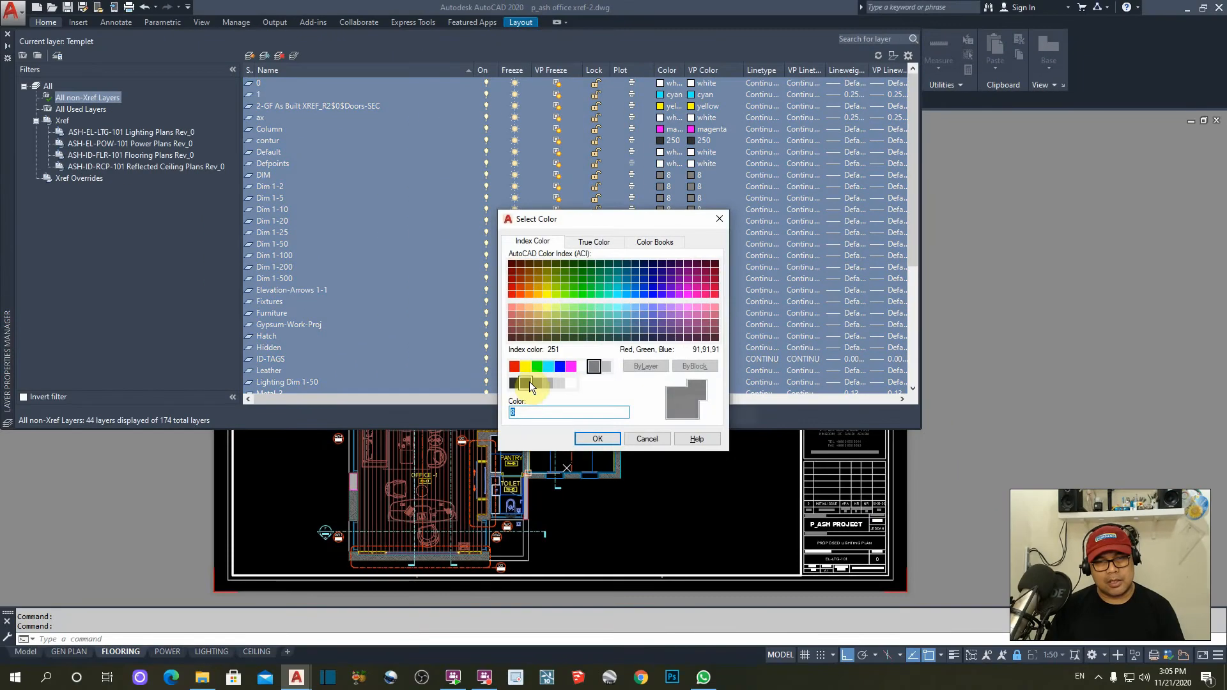
{"action": "left_click", "coordinate": [595, 440]}
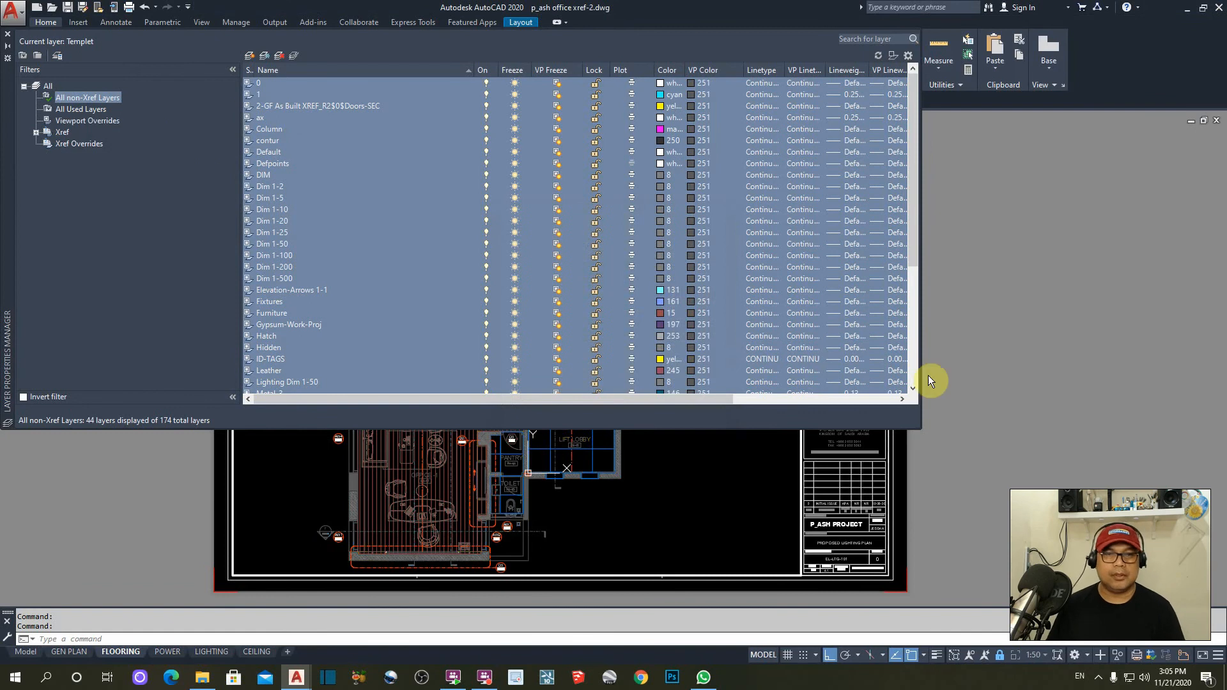
{"action": "left_click", "coordinate": [8, 36]}
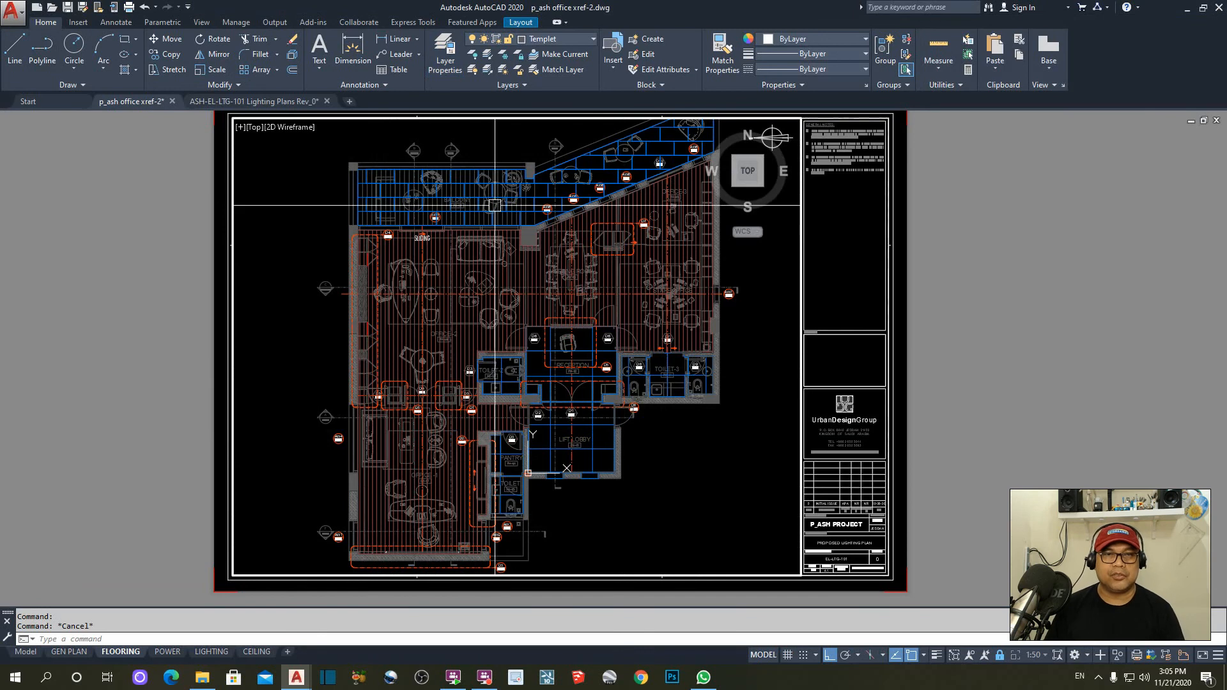
{"action": "middle_click_drag", "start_coordinate": [494, 205], "coordinate": [551, 228]}
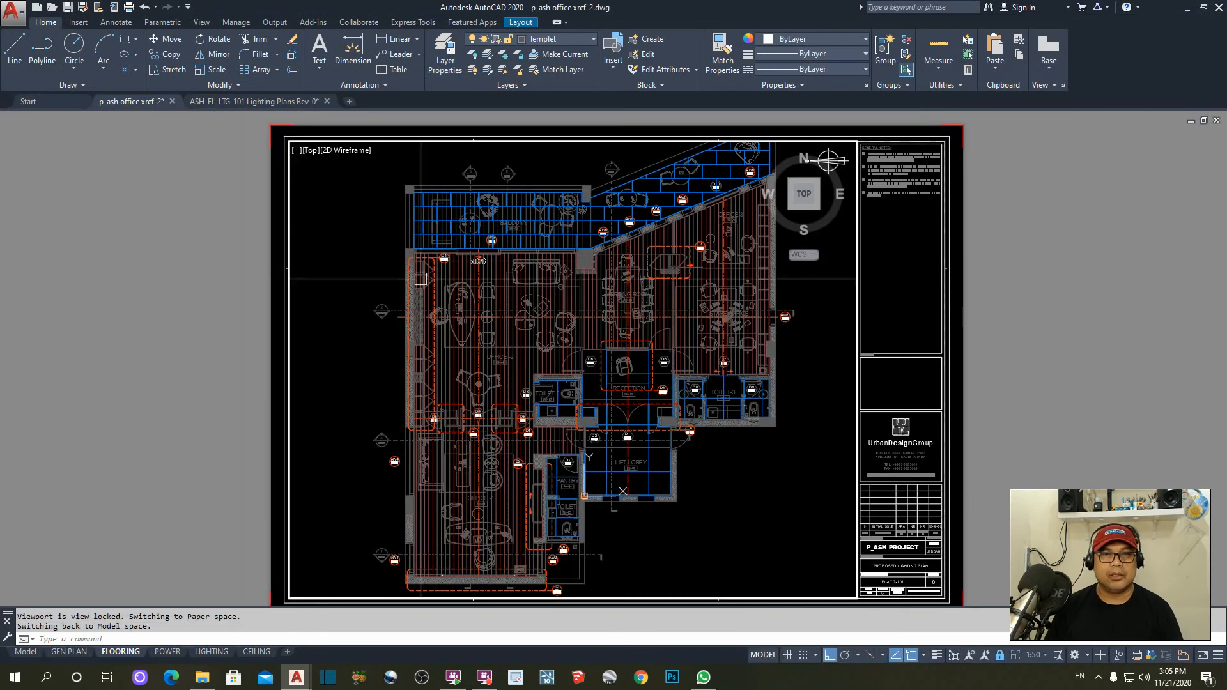
- Freeze the layers of the door and window tags, section markers and rounded red callout outlines in the FLOORING viewport with Layer Freeze
{"action": "left_click", "coordinate": [503, 56]}
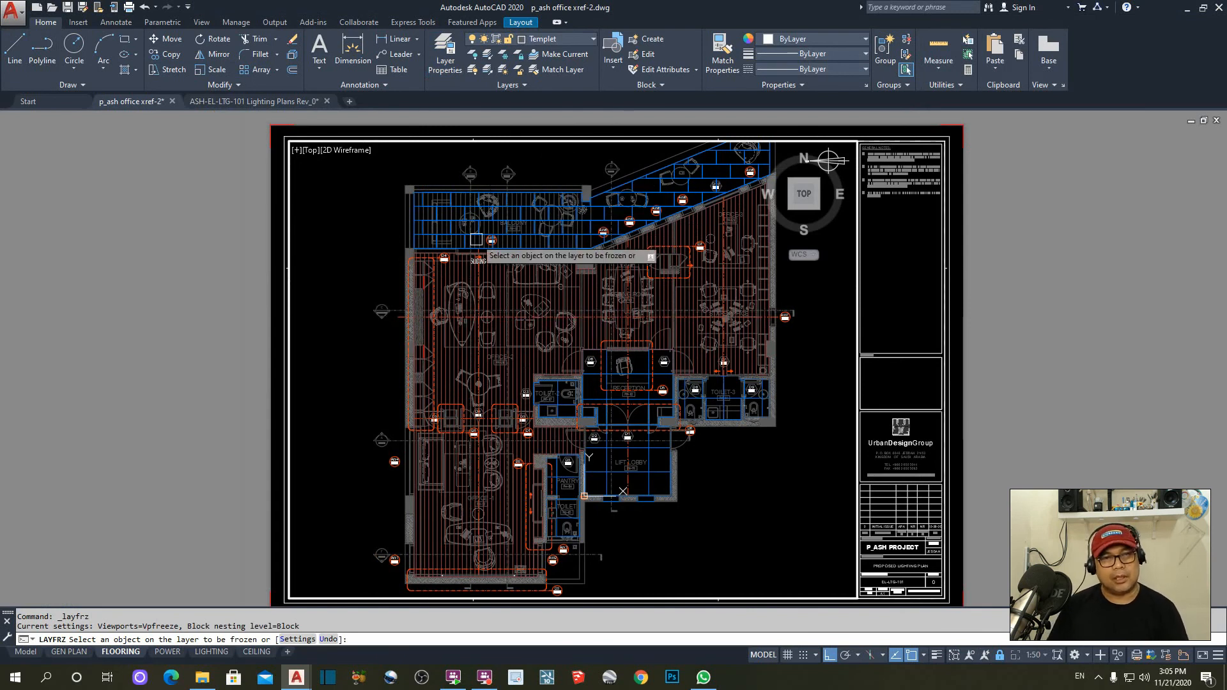
{"action": "scroll", "coordinate": [486, 208], "scroll_direction": "up", "scroll_amount": 2}
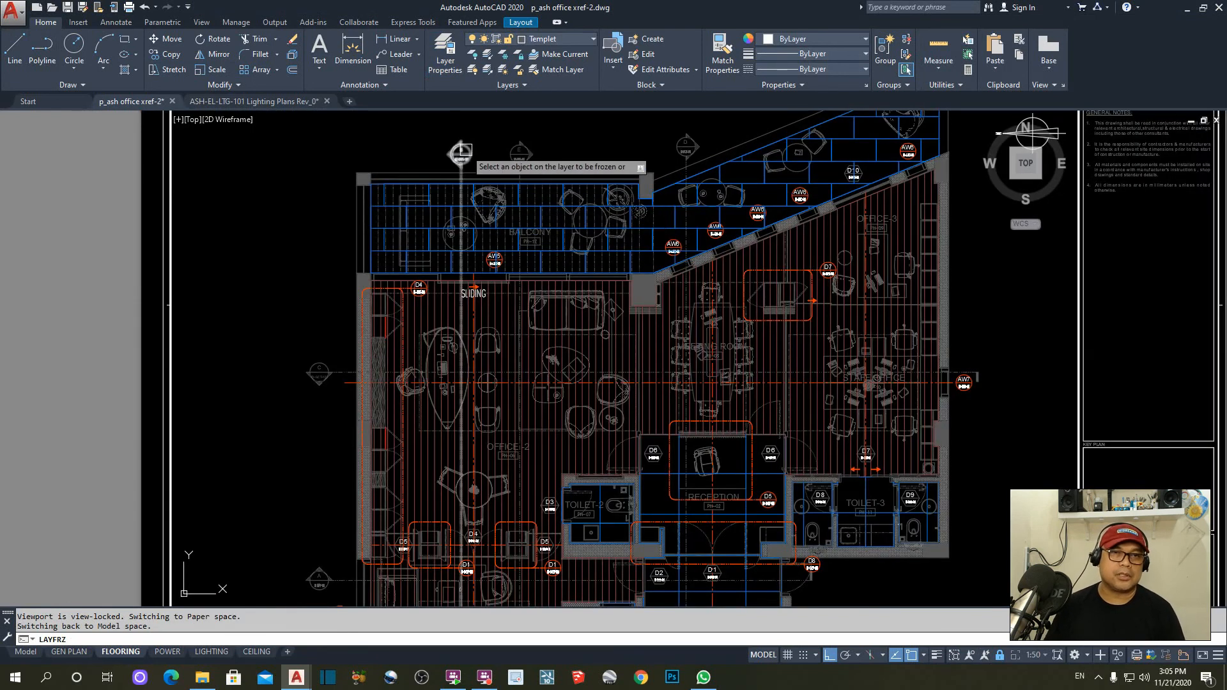
{"action": "scroll", "coordinate": [491, 263], "scroll_direction": "up", "scroll_amount": 8}
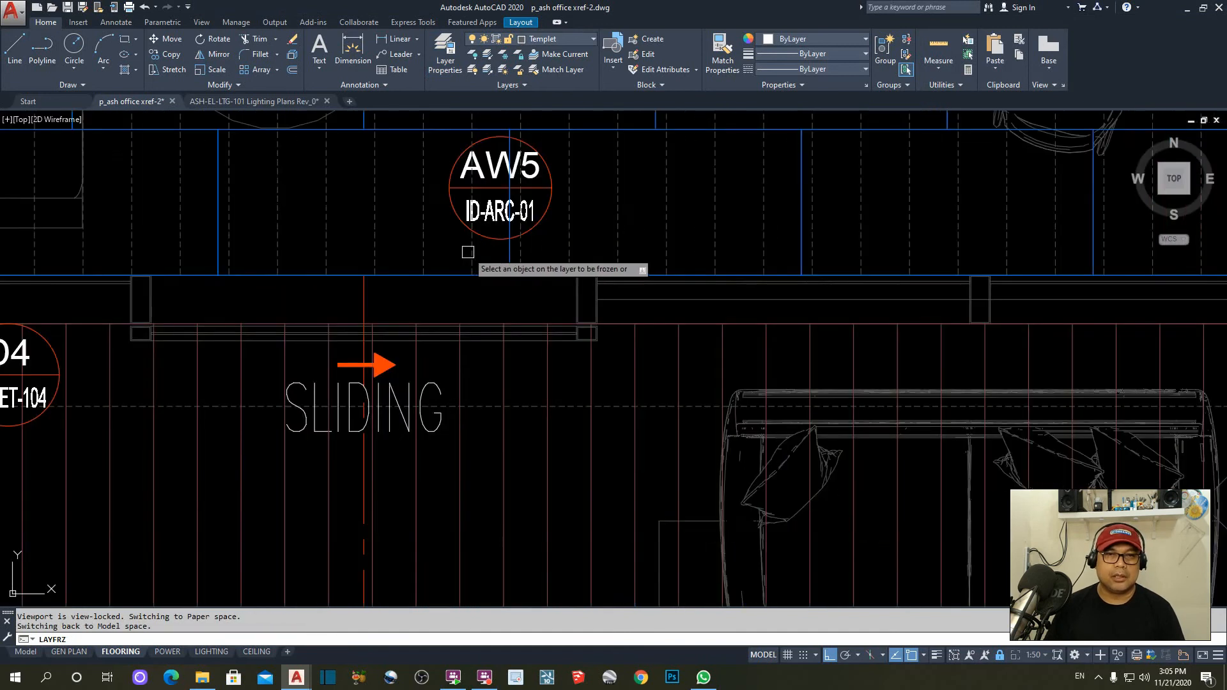
{"action": "scroll", "coordinate": [461, 411], "scroll_direction": "down", "scroll_amount": 8}
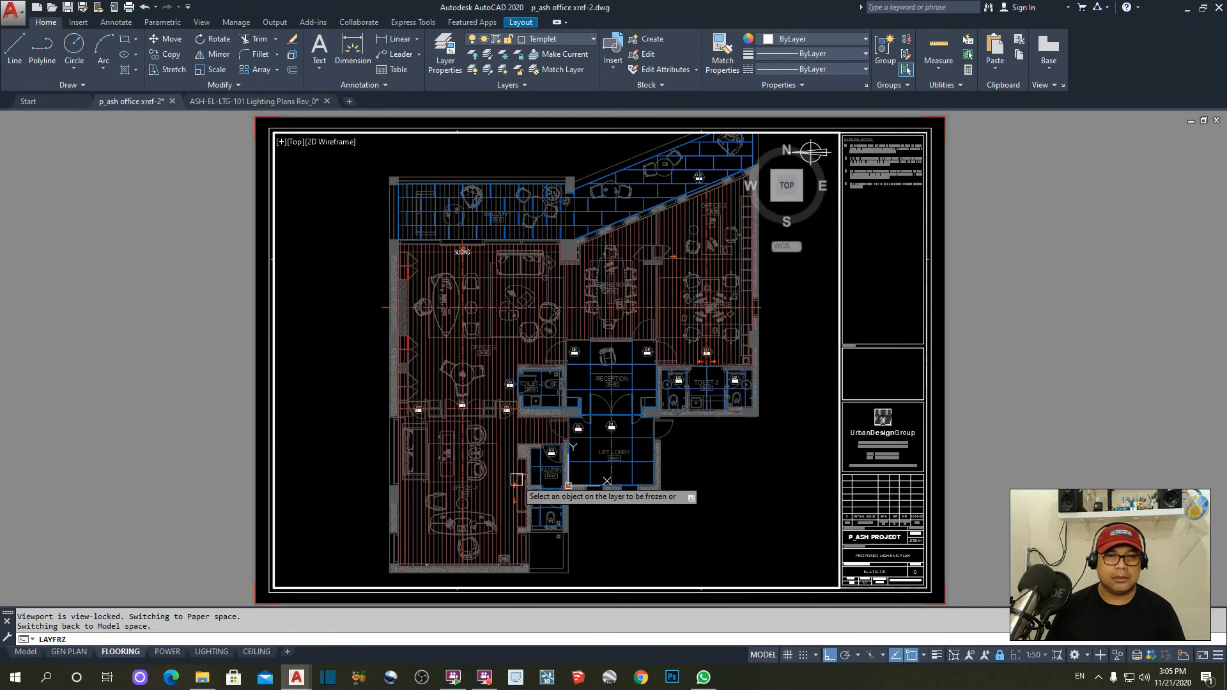
{"action": "scroll", "coordinate": [516, 479], "scroll_direction": "up", "scroll_amount": 8}
{"action": "scroll", "coordinate": [550, 312], "scroll_direction": "down", "scroll_amount": 2}
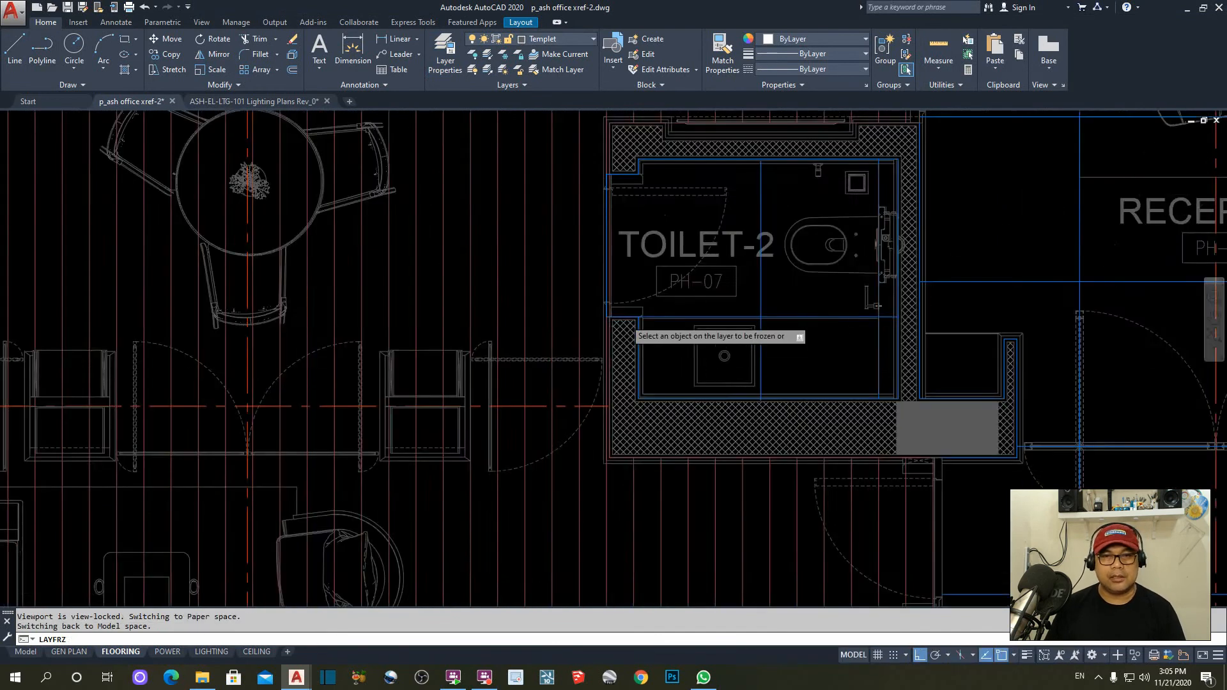
{"action": "scroll", "coordinate": [625, 320], "scroll_direction": "down", "scroll_amount": 8}
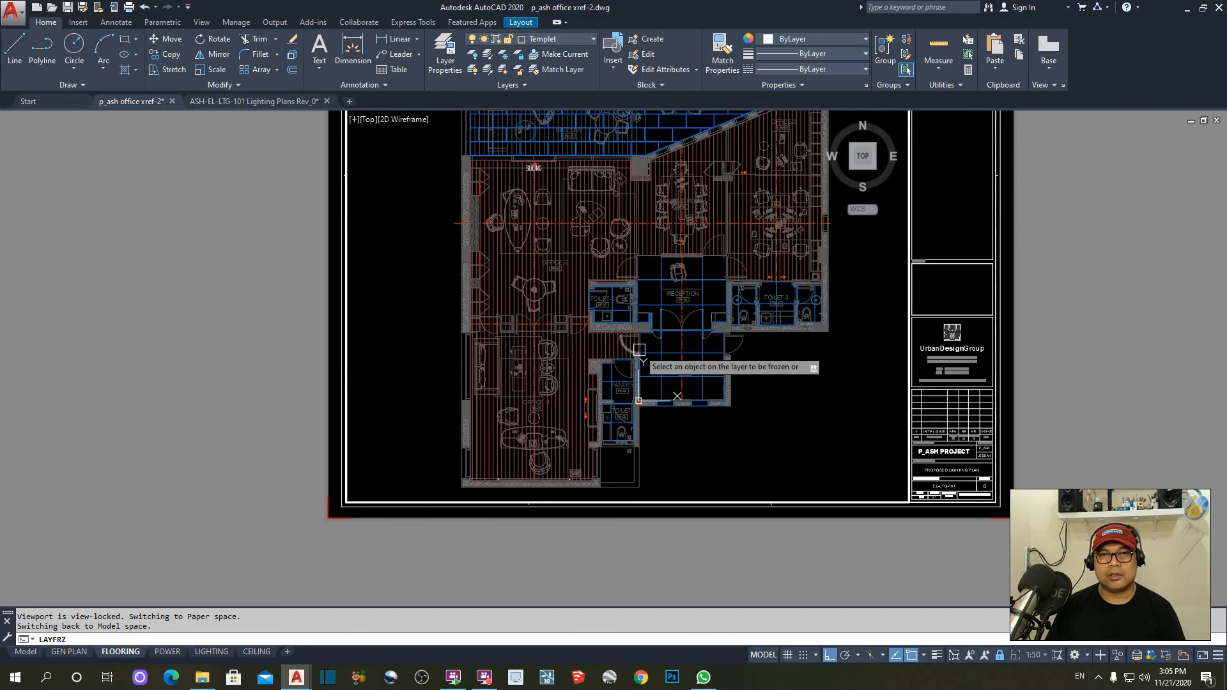
{"action": "middle_click_drag", "start_coordinate": [639, 350], "coordinate": [611, 393]}
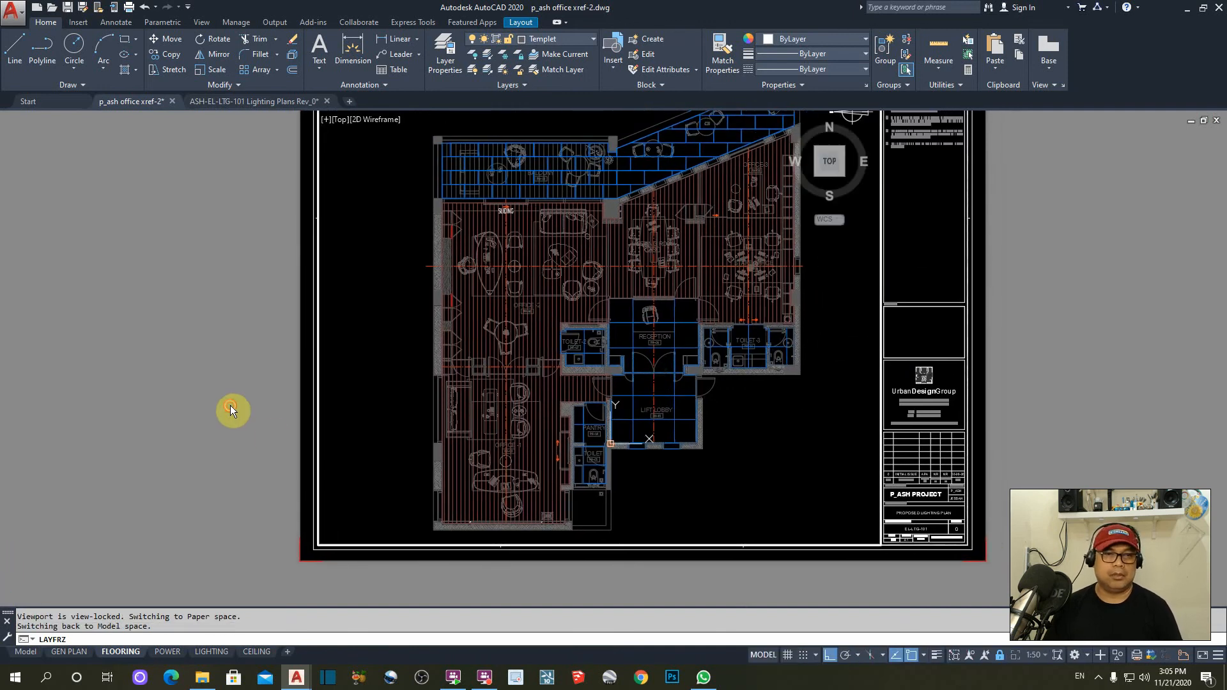
- Return to paper space and zoom the FLOORING sheet to its extents
{"action": "double_click", "coordinate": [224, 355]}
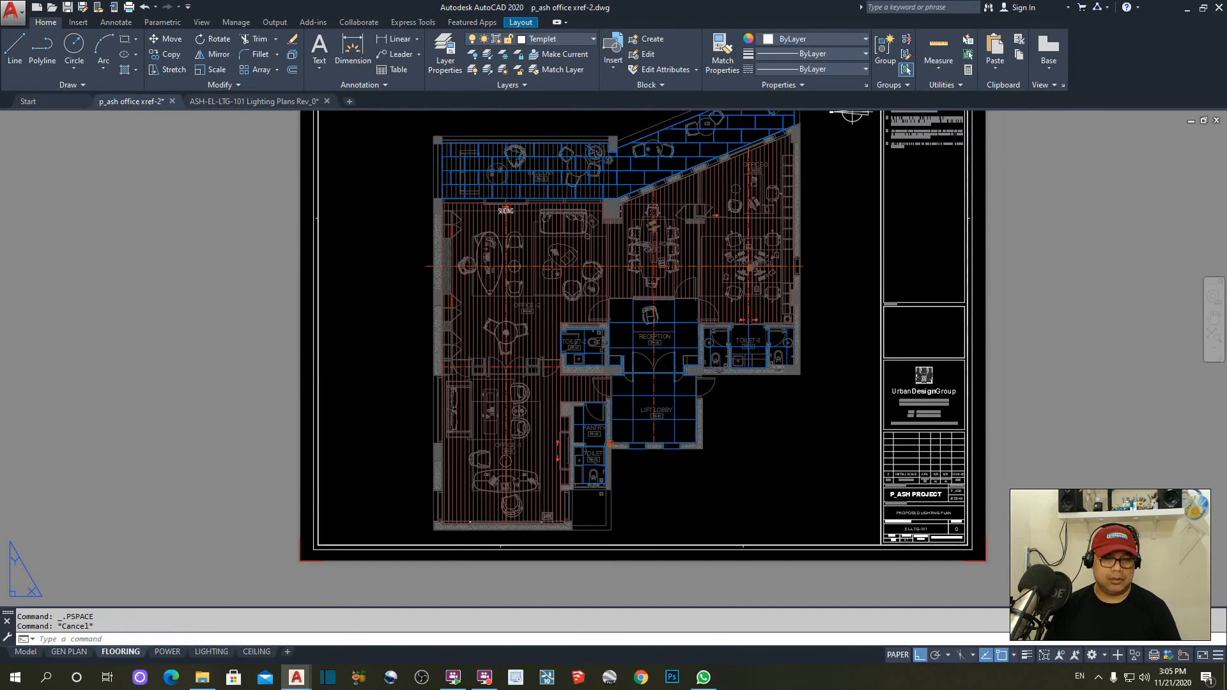
{"action": "type", "text": "z"}
{"action": "key", "text": "Return"}
{"action": "type", "text": "e"}
{"action": "key", "text": "Return"}
{"action": "key", "text": "Escape"}
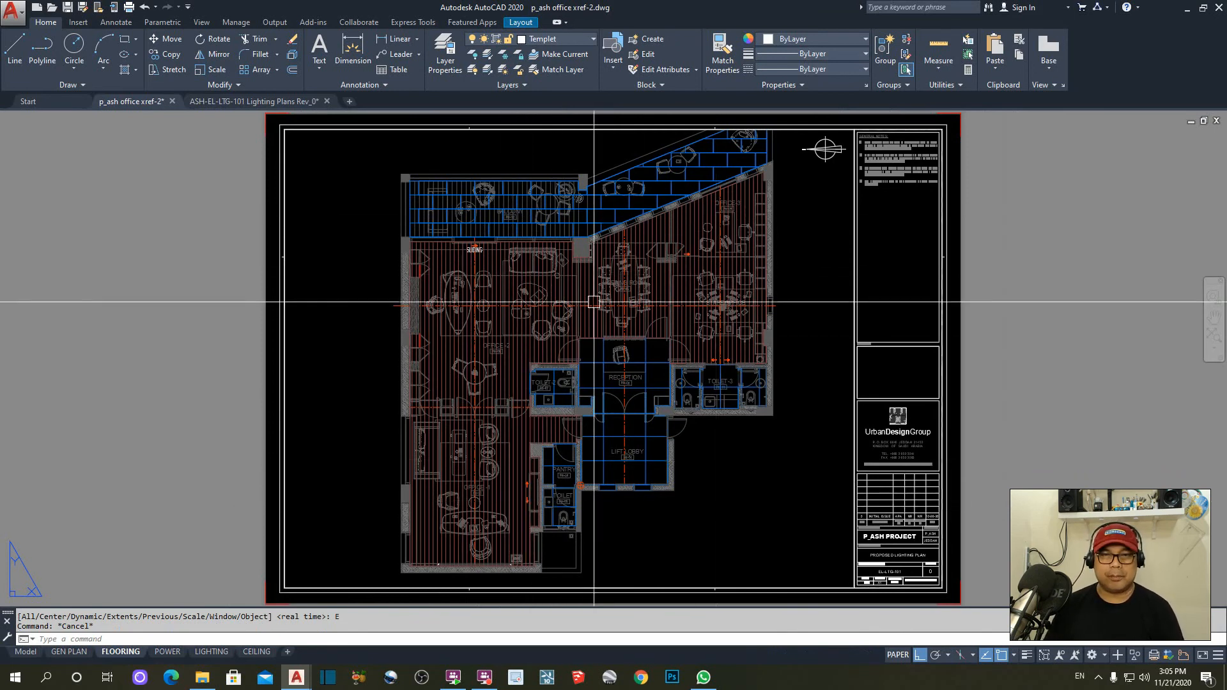
- Check the layers and colours of the floor plan in model space, and return to the FLOORING layout
{"action": "left_click", "coordinate": [39, 651]}
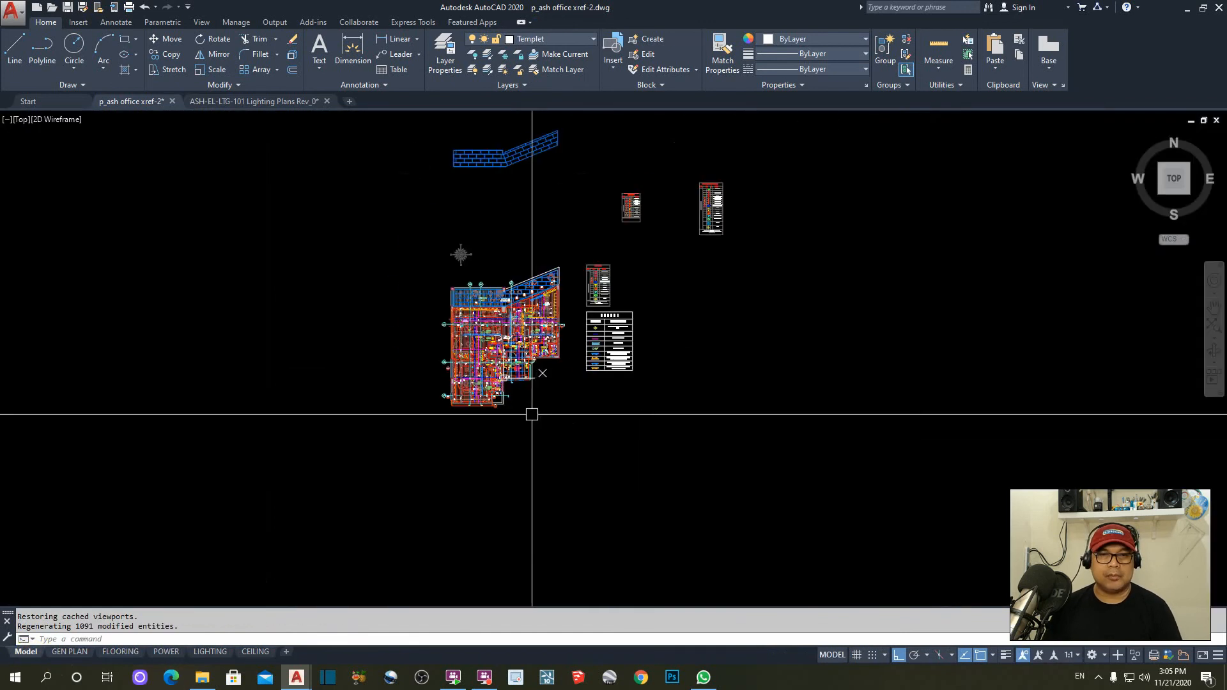
{"action": "scroll", "coordinate": [575, 339], "scroll_direction": "up", "scroll_amount": 2}
{"action": "scroll", "coordinate": [624, 332], "scroll_direction": "up", "scroll_amount": 2}
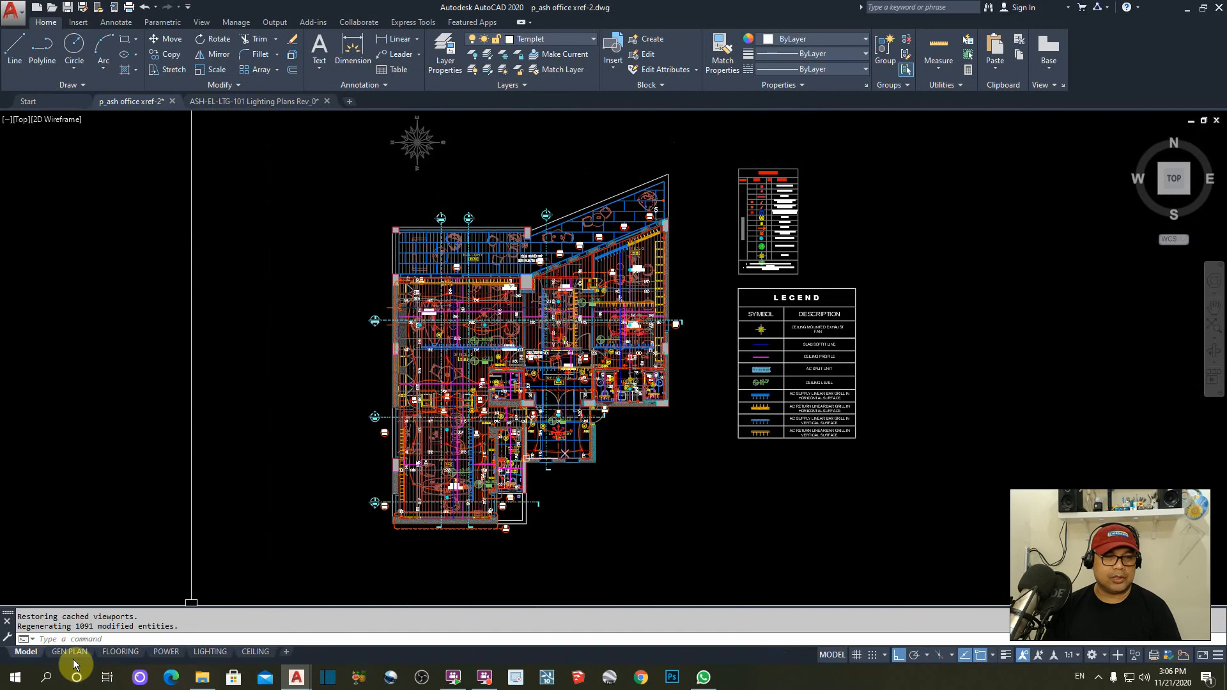
{"action": "left_click", "coordinate": [124, 655]}
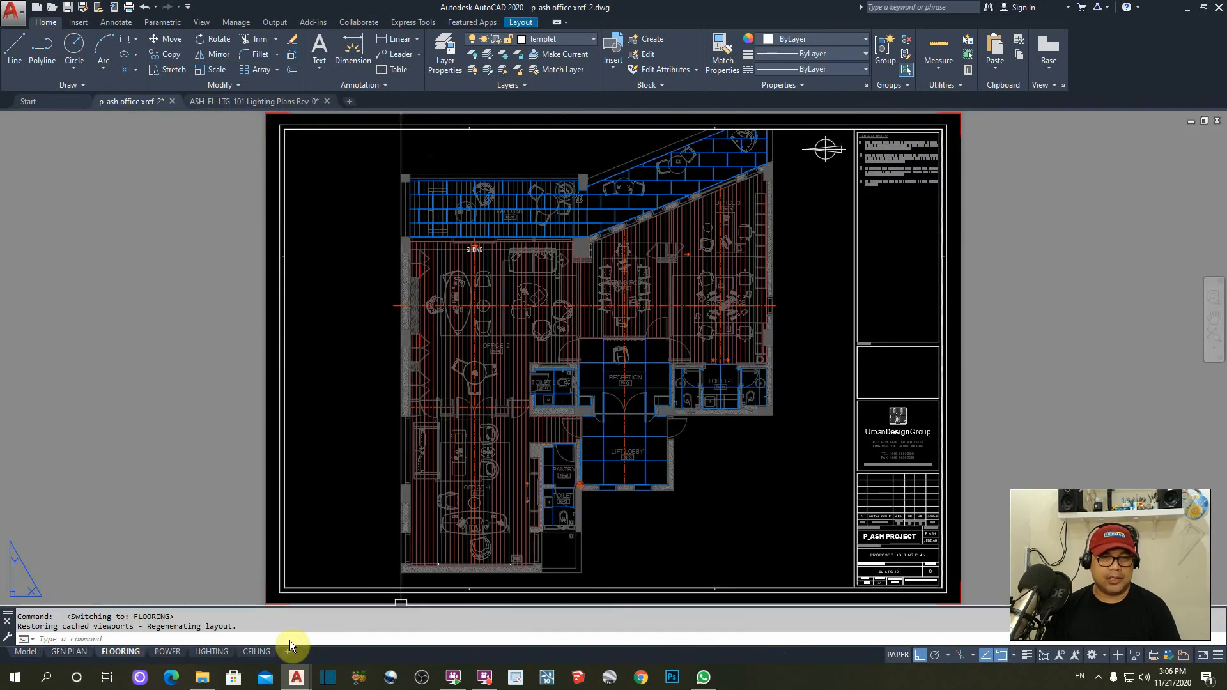
- Create a rectangular viewport covering the empty drawing area beside the title block on the POWER layout with MVIEW
{"action": "left_click", "coordinate": [168, 651]}
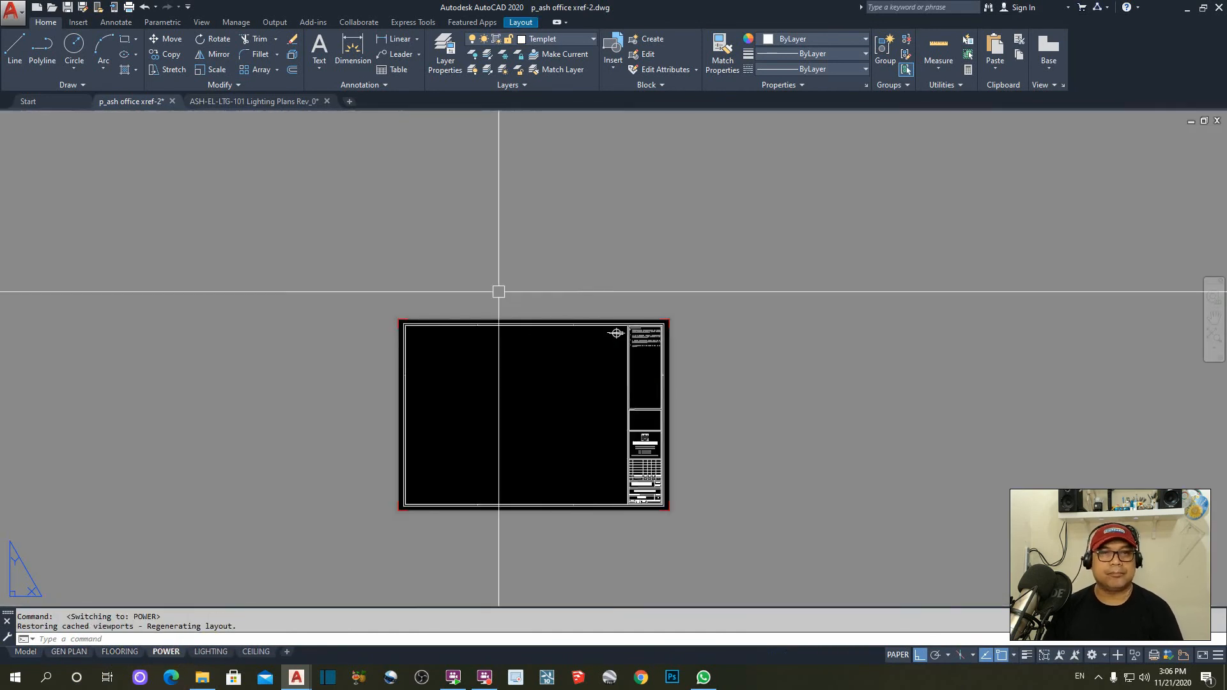
{"action": "middle_click_drag", "start_coordinate": [456, 377], "coordinate": [482, 262]}
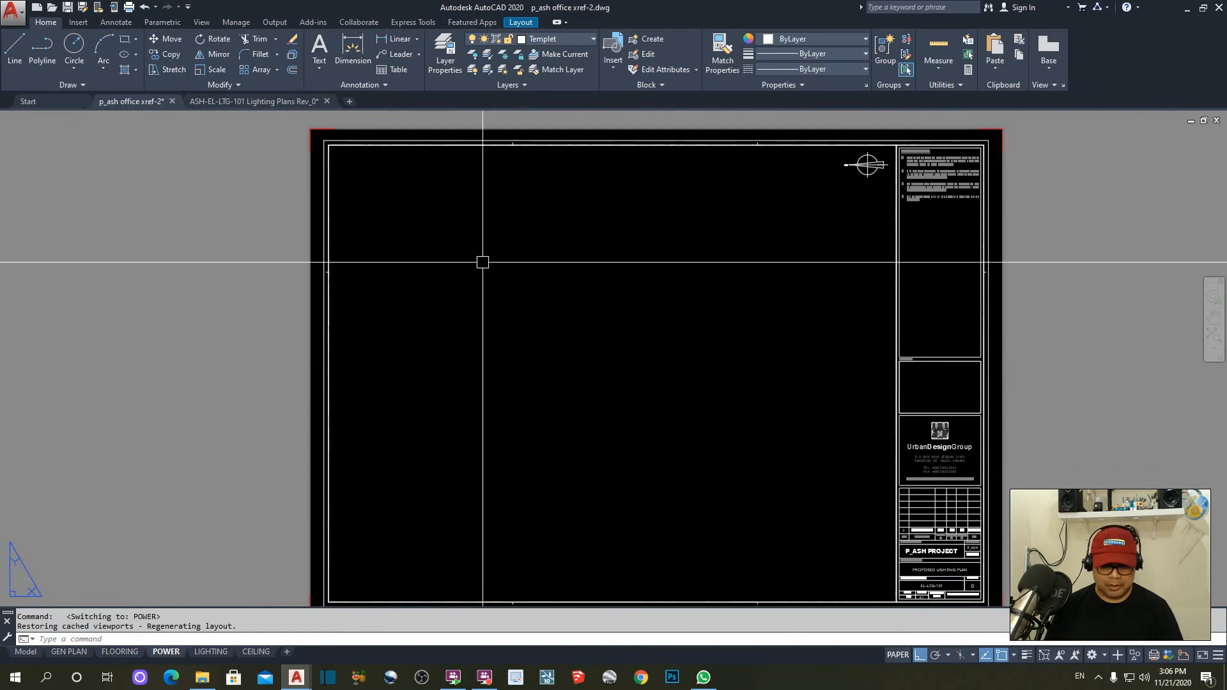
{"action": "key", "text": "Return"}
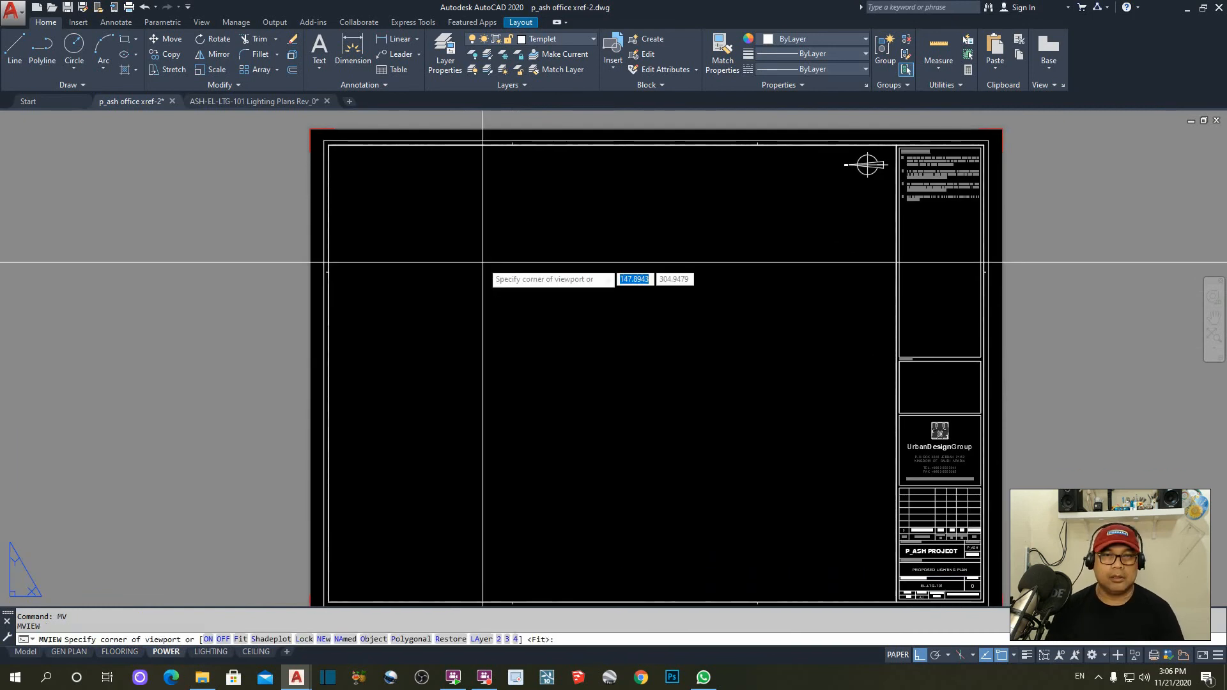
{"action": "left_click", "coordinate": [331, 147]}
{"action": "scroll", "coordinate": [383, 153], "scroll_direction": "down", "scroll_amount": 3}
{"action": "scroll", "coordinate": [578, 313], "scroll_direction": "up", "scroll_amount": 3}
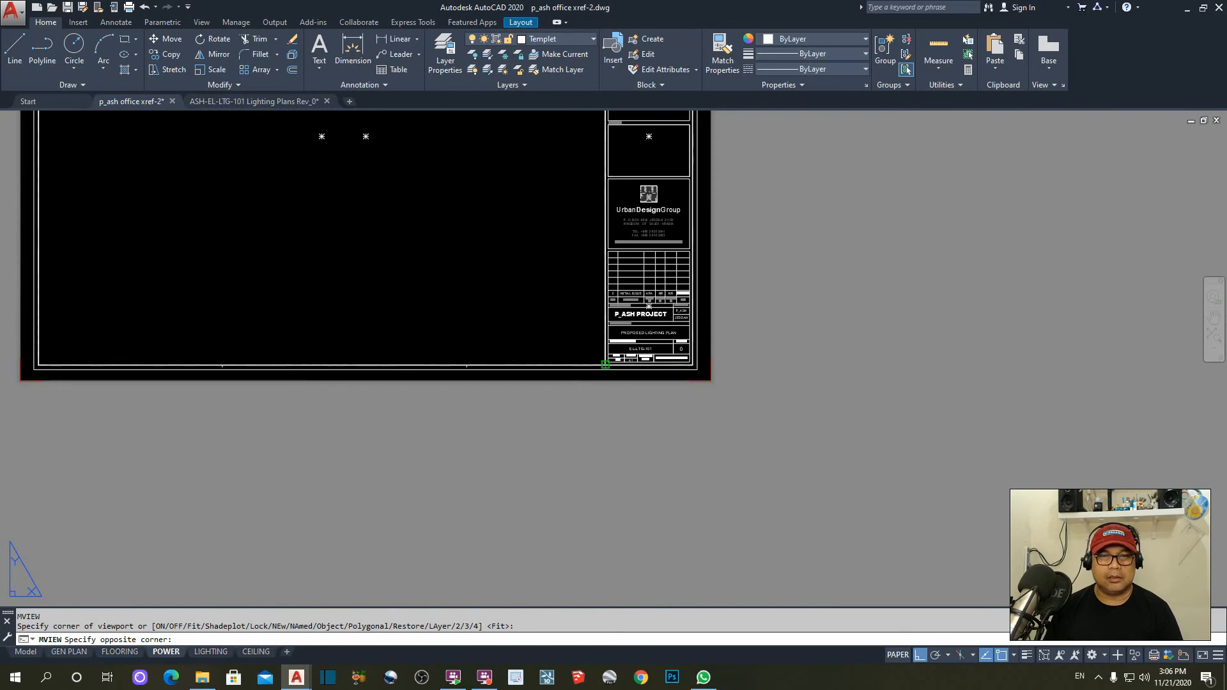
{"action": "left_click", "coordinate": [604, 364]}
{"action": "scroll", "coordinate": [605, 368], "scroll_direction": "down", "scroll_amount": 5}
- Pan the floor plan towards the middle of the new POWER viewport and return to paper space
{"action": "double_click", "coordinate": [504, 278]}
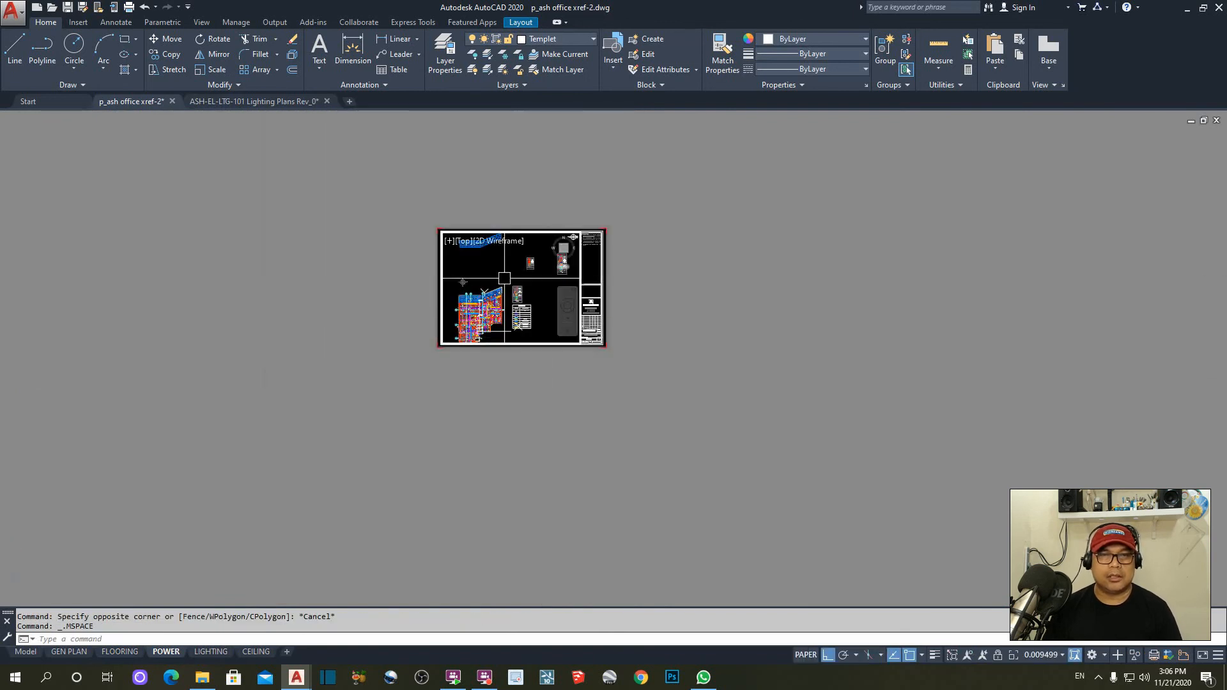
{"action": "type", "text": "p"}
{"action": "key", "text": "Return"}
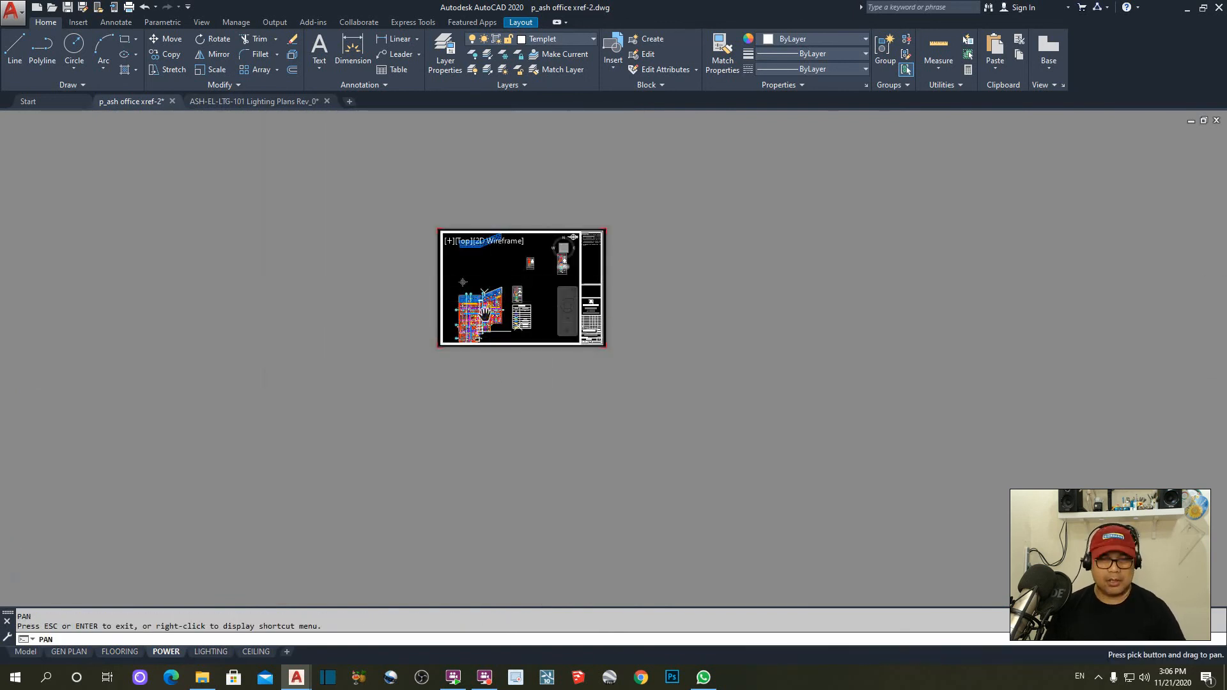
{"action": "left_click_drag", "start_coordinate": [481, 318], "coordinate": [511, 294]}
{"action": "key", "text": "Escape"}
{"action": "double_click", "coordinate": [634, 332]}
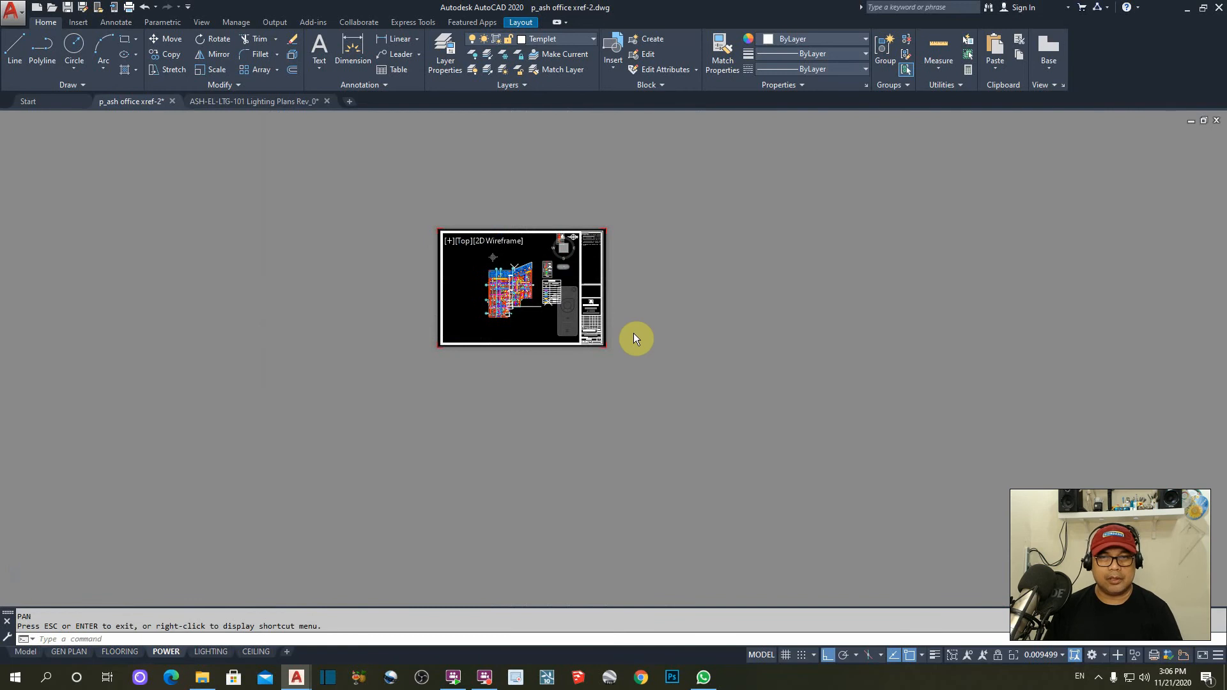
- Set the scale of the POWER viewport to 1:50
{"action": "scroll", "coordinate": [479, 262], "scroll_direction": "up", "scroll_amount": 6}
{"action": "left_click_drag", "start_coordinate": [579, 308], "coordinate": [572, 281]}
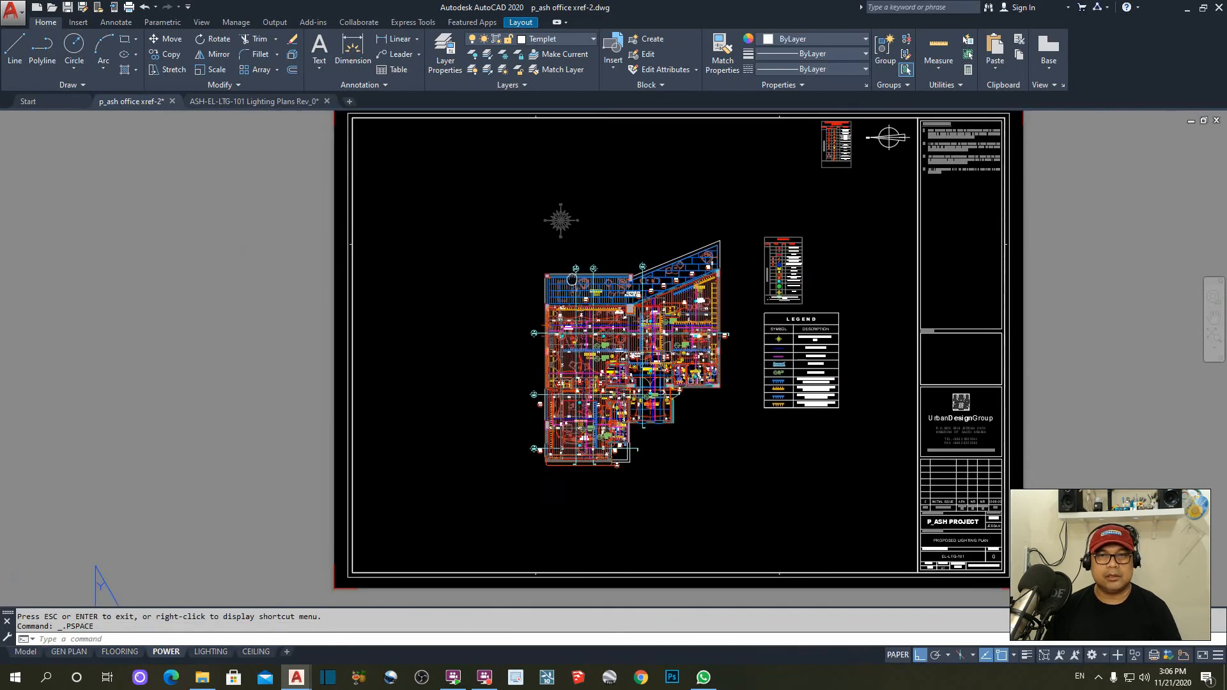
{"action": "key", "text": "Escape"}
{"action": "left_click", "coordinate": [353, 488]}
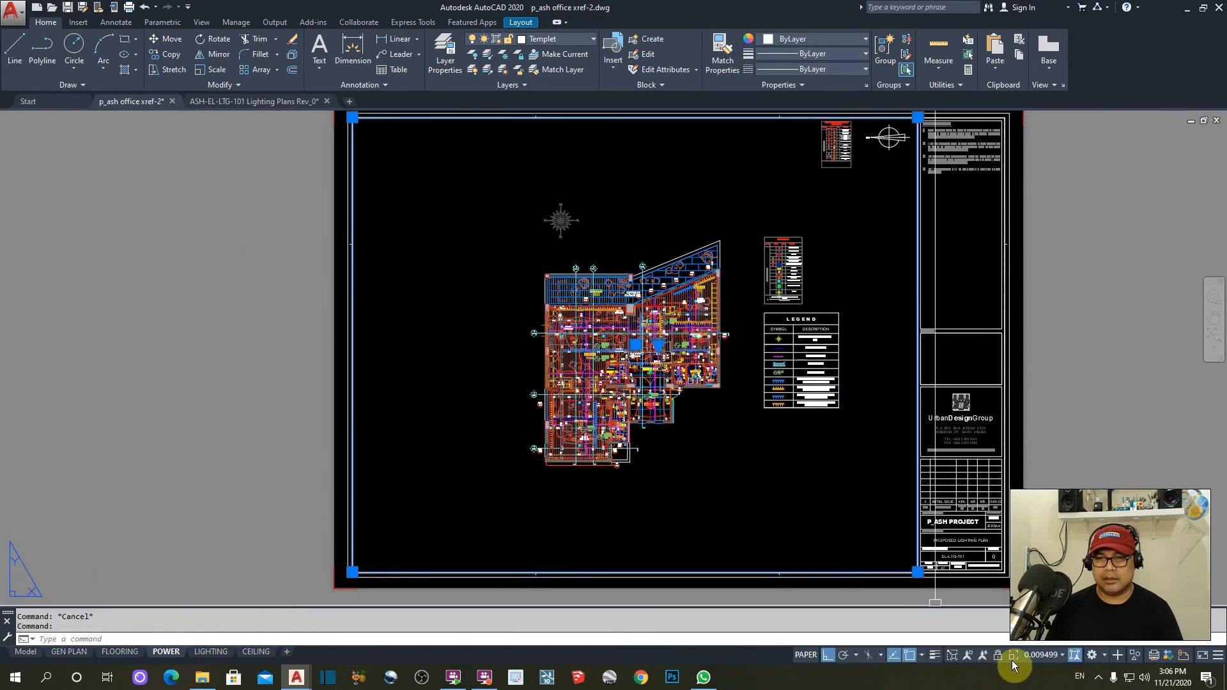
{"action": "left_click", "coordinate": [1040, 657]}
{"action": "left_click", "coordinate": [1031, 434]}
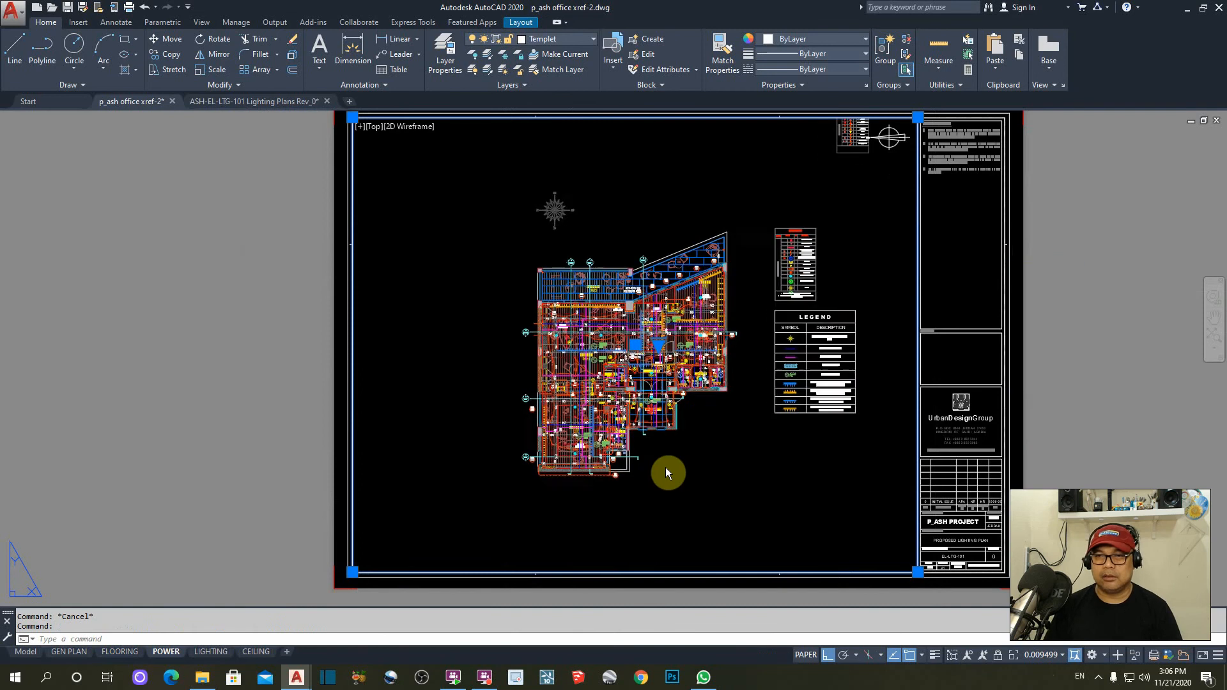
- Reposition the scaled floor plan within the POWER viewport by panning, and return to paper space
{"action": "double_click", "coordinate": [416, 400]}
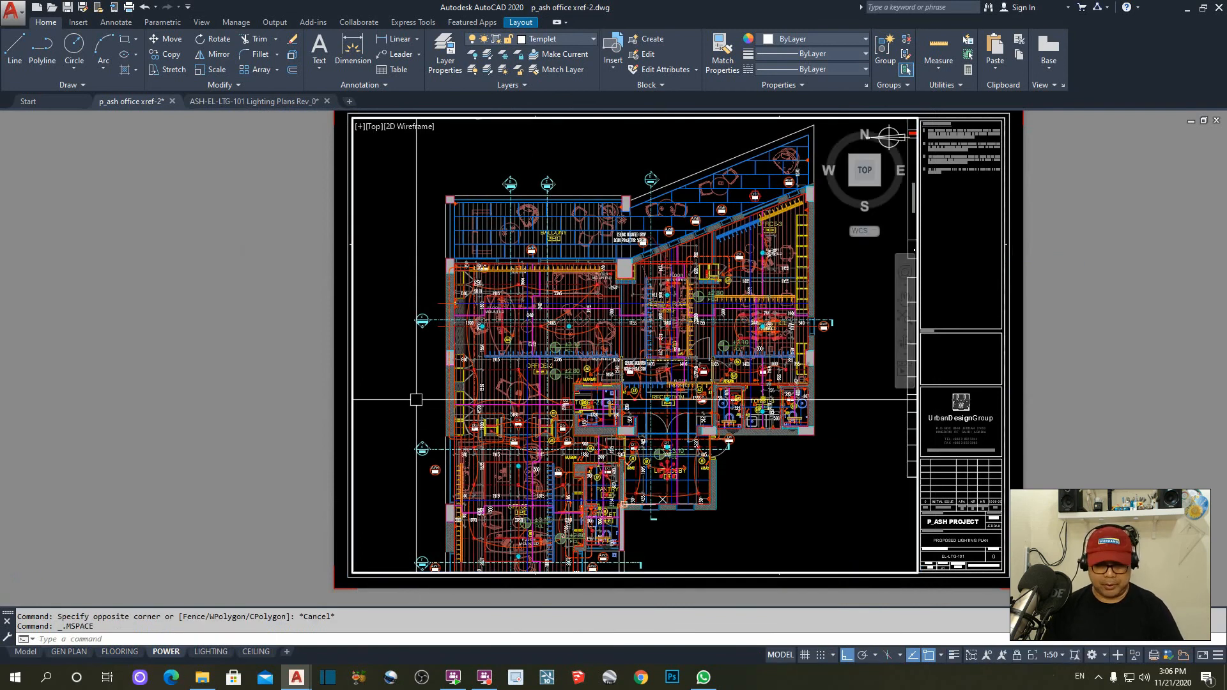
{"action": "type", "text": "p"}
{"action": "key", "text": "Return"}
{"action": "left_click_drag", "start_coordinate": [560, 428], "coordinate": [581, 396]}
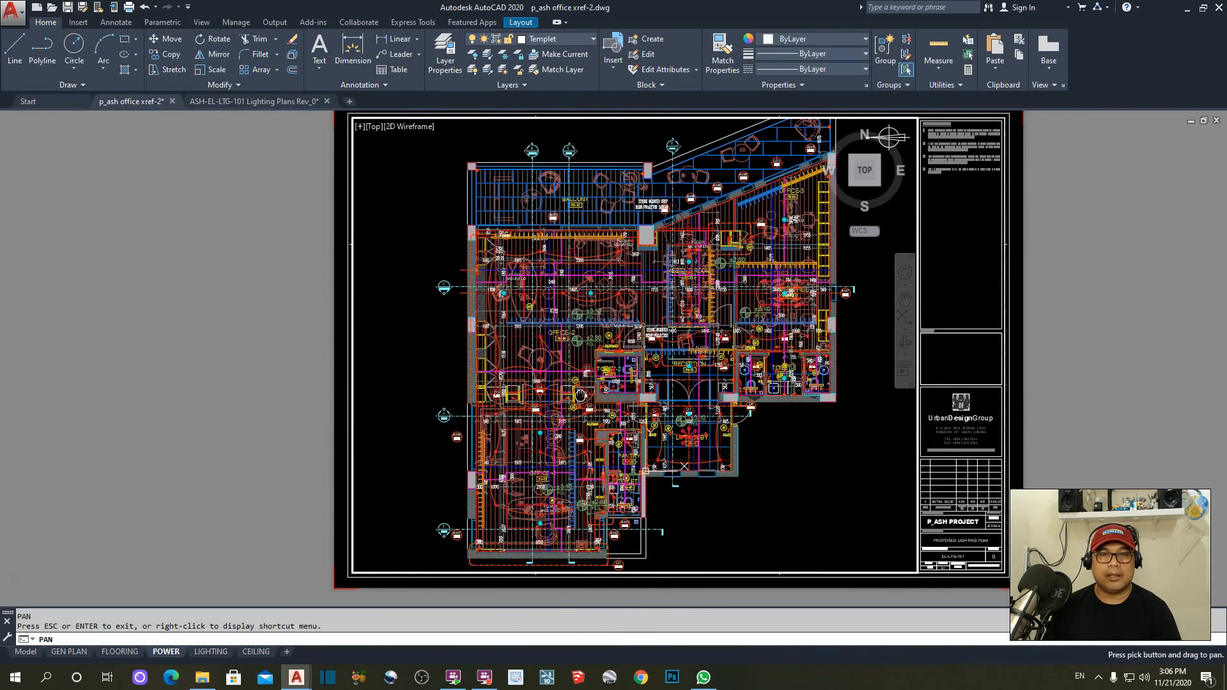
{"action": "key", "text": "Escape"}
{"action": "double_click", "coordinate": [276, 417]}
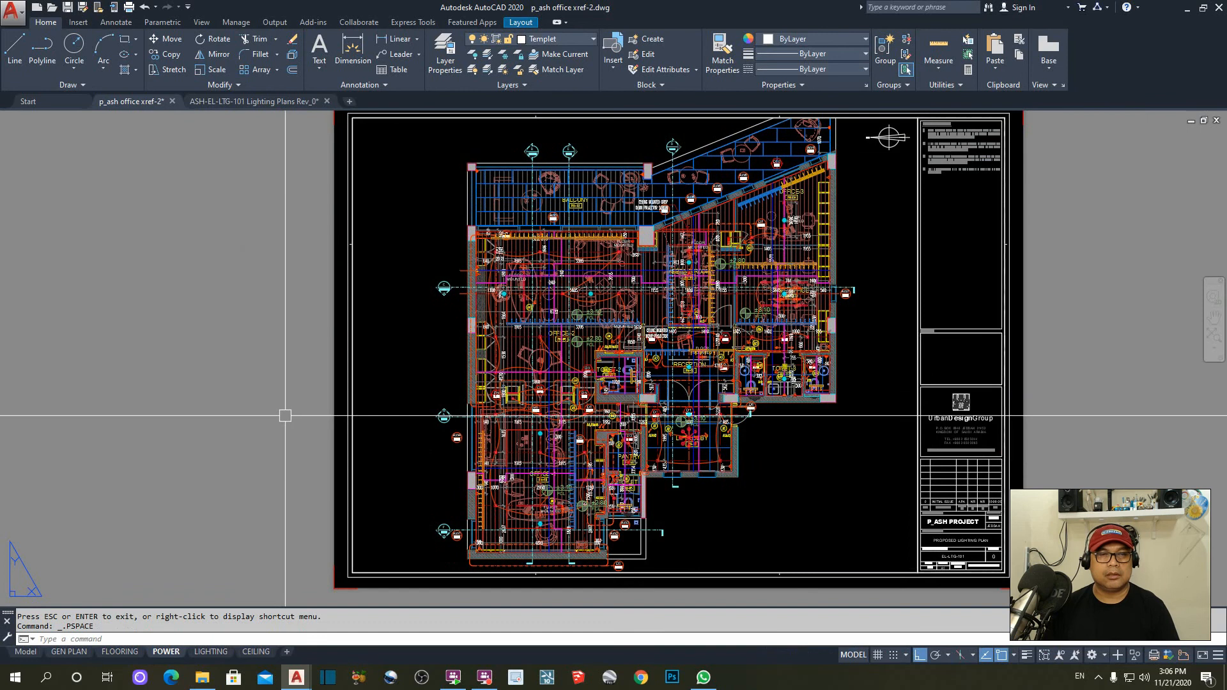
- Lock the POWER viewport's display and activate model space inside it
{"action": "left_click", "coordinate": [349, 418]}
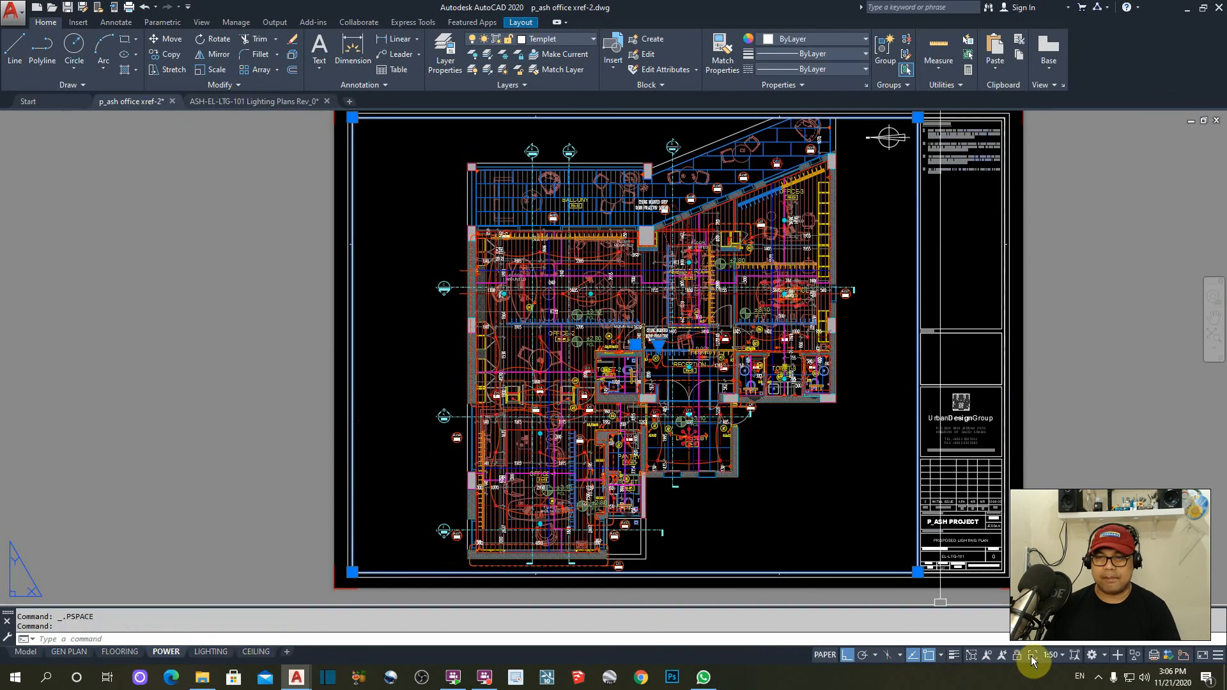
{"action": "key", "text": "Escape"}
{"action": "key", "text": "Escape"}
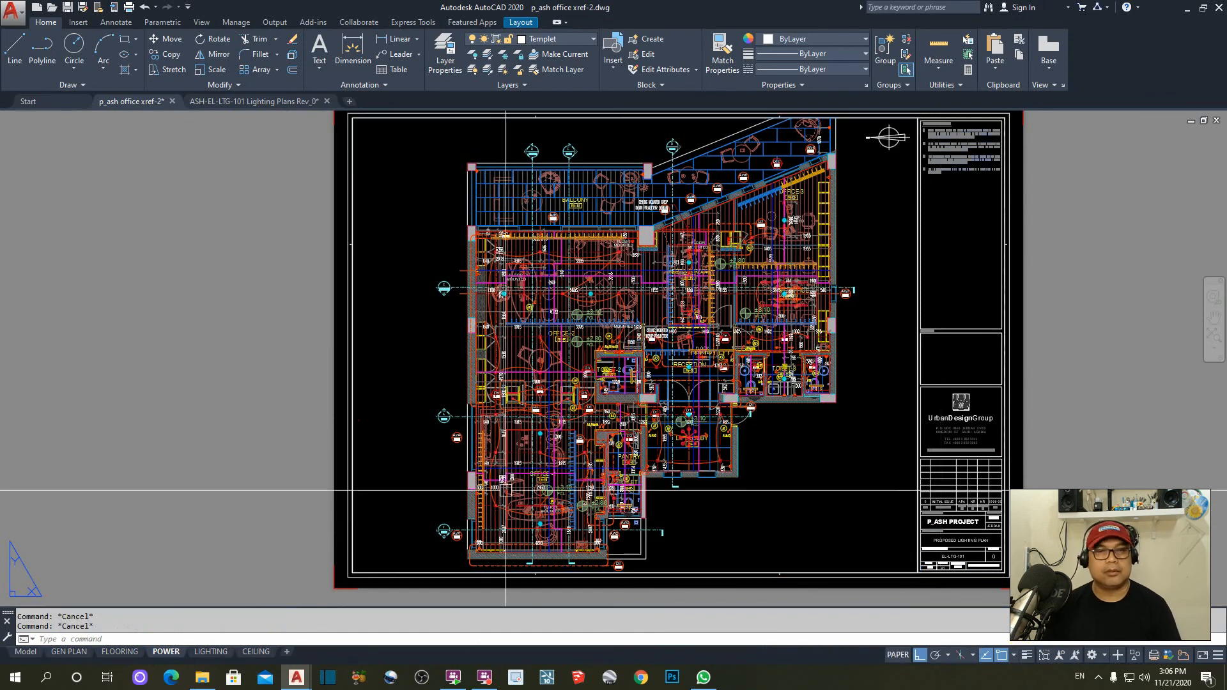
{"action": "middle_click_drag", "start_coordinate": [529, 481], "coordinate": [442, 467]}
{"action": "mouse_move", "coordinate": [613, 452]}
{"action": "middle_mouse_down"}
{"action": "mouse_move", "coordinate": [640, 455]}
{"action": "mouse_move", "coordinate": [630, 462]}
{"action": "middle_mouse_up"}
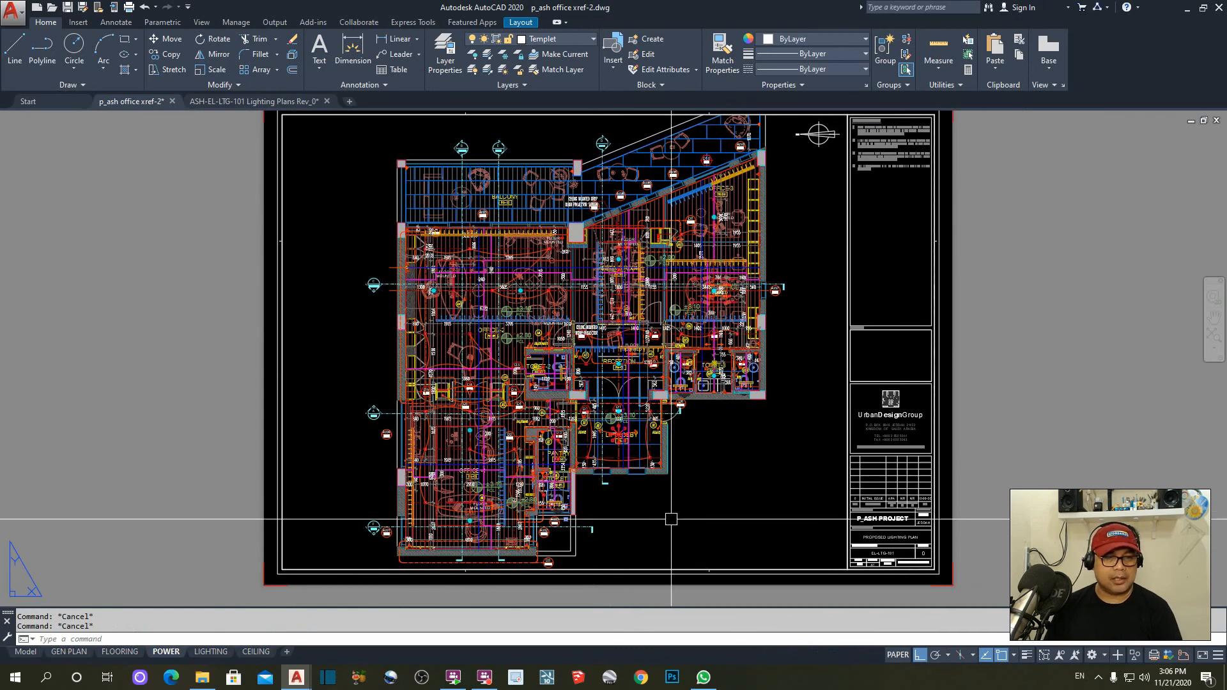
{"action": "middle_click_drag", "start_coordinate": [668, 517], "coordinate": [673, 516]}
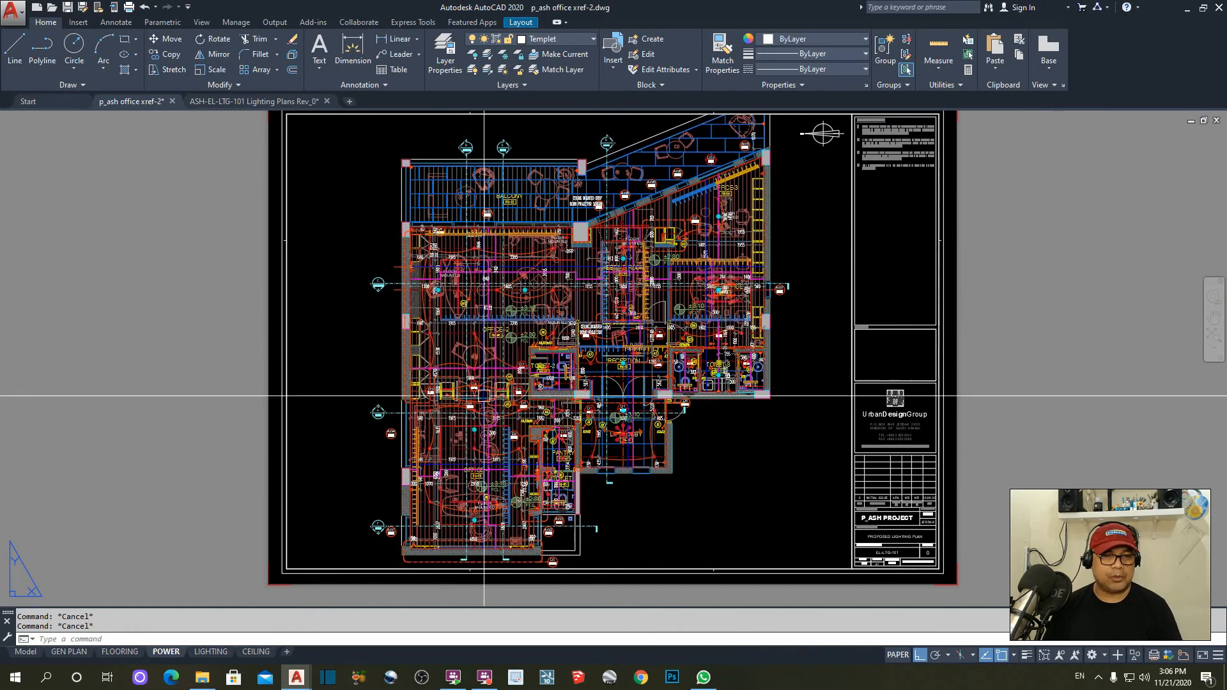
{"action": "key", "text": "Escape"}
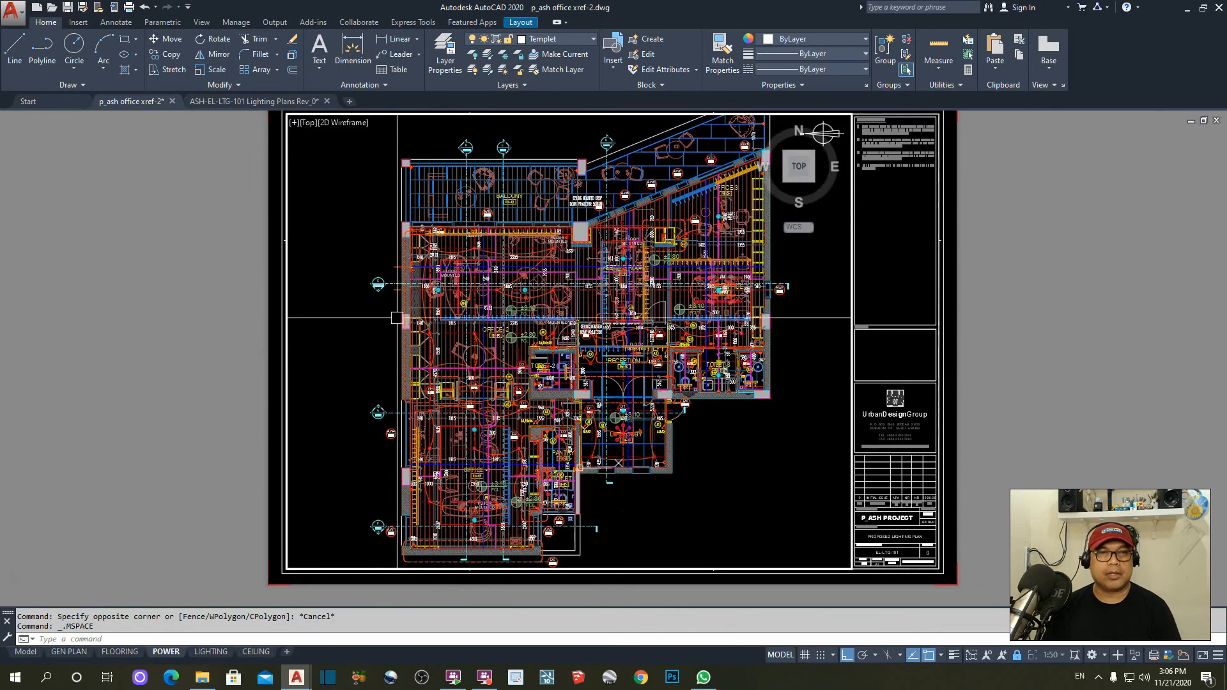
- Freeze all layers of the ASH-EL-LTG-101 Lighting Plans Rev_0 xref in the POWER viewport only
{"action": "left_click", "coordinate": [445, 51]}
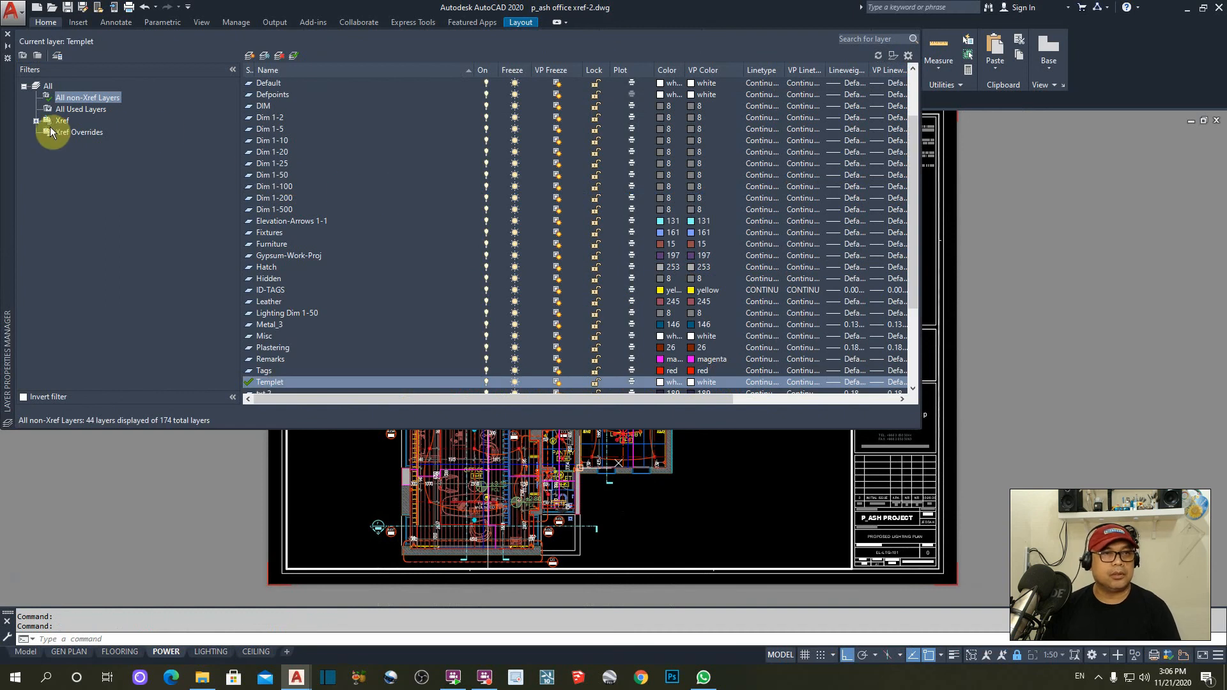
{"action": "left_click", "coordinate": [37, 121]}
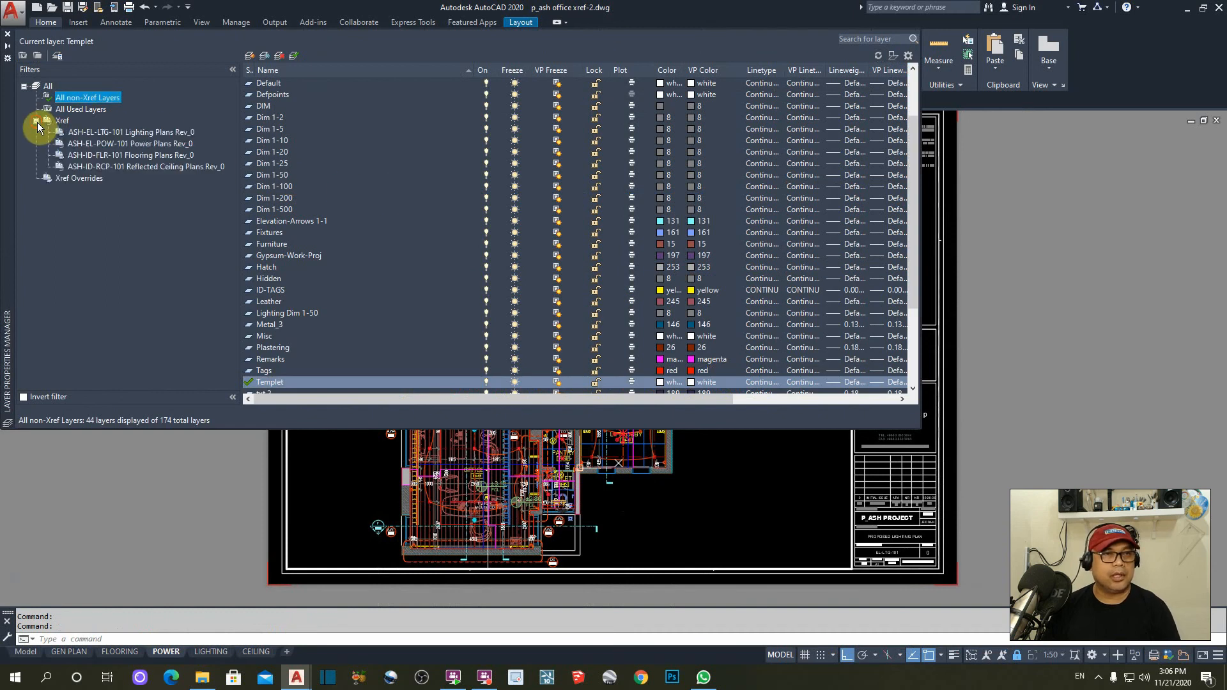
{"action": "left_click", "coordinate": [133, 131]}
{"action": "right_click", "coordinate": [307, 149]}
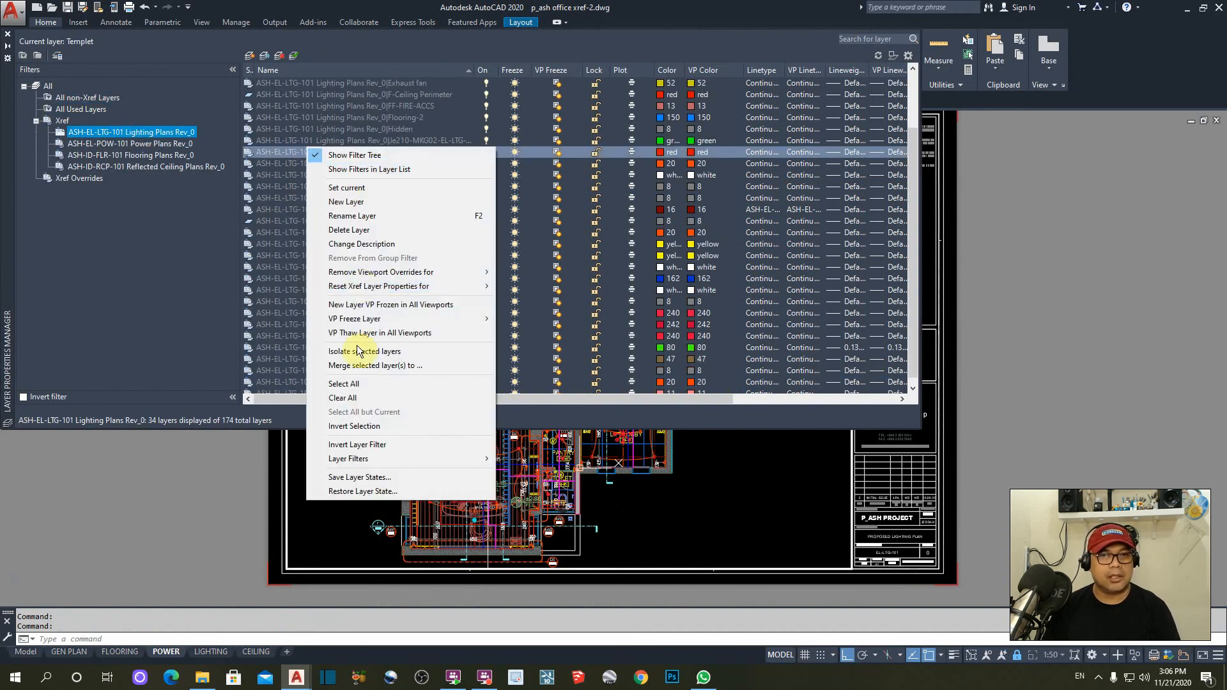
{"action": "left_click", "coordinate": [355, 384]}
{"action": "left_click", "coordinate": [557, 84]}
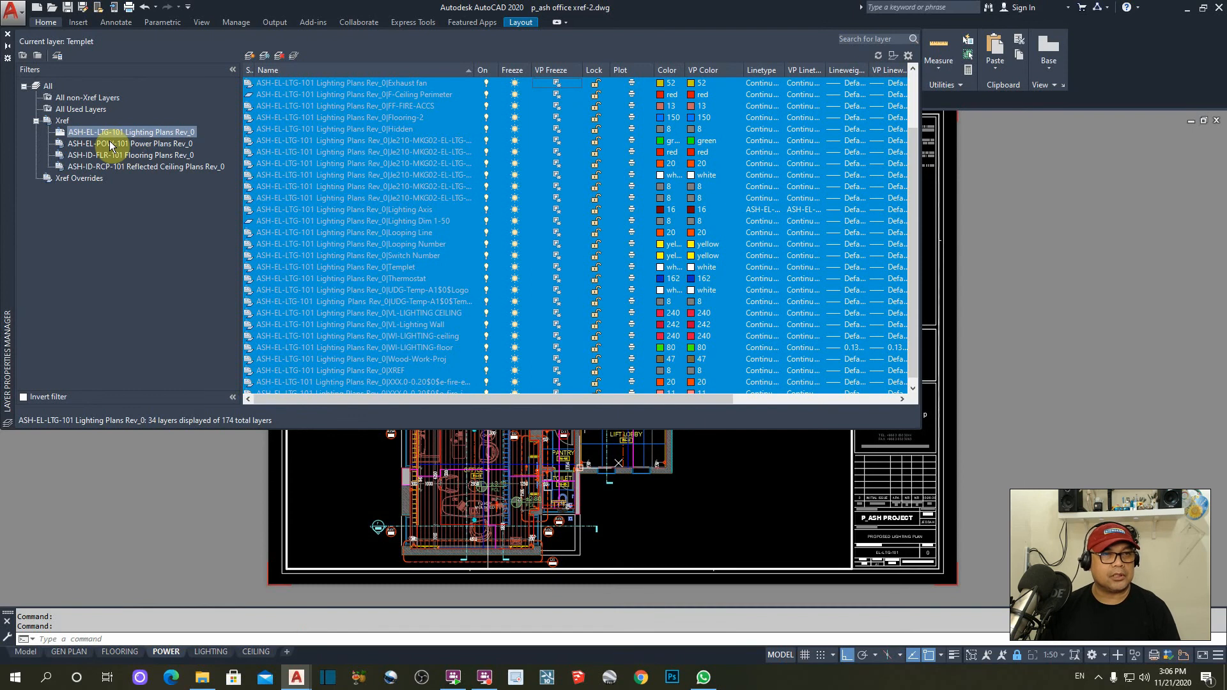
- Freeze all layers of the ASH-ID-FLR-101 Flooring Plans Rev_0 xref in the POWER viewport only
{"action": "left_click", "coordinate": [133, 156]}
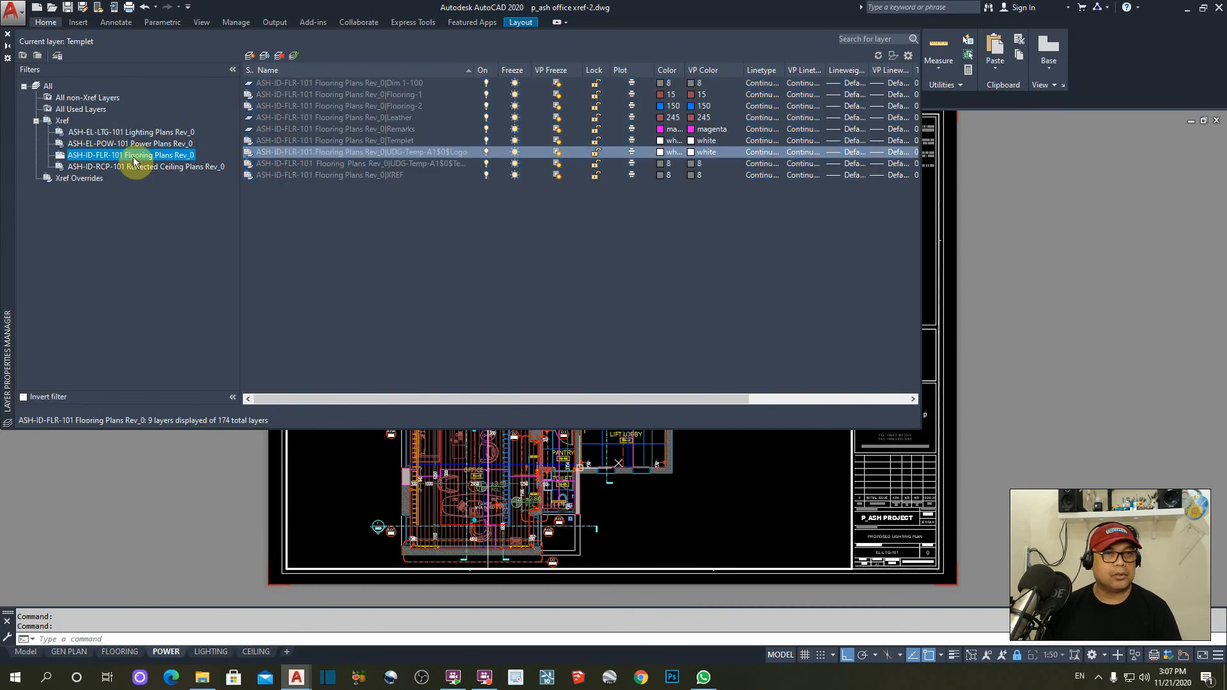
{"action": "right_click", "coordinate": [322, 151]}
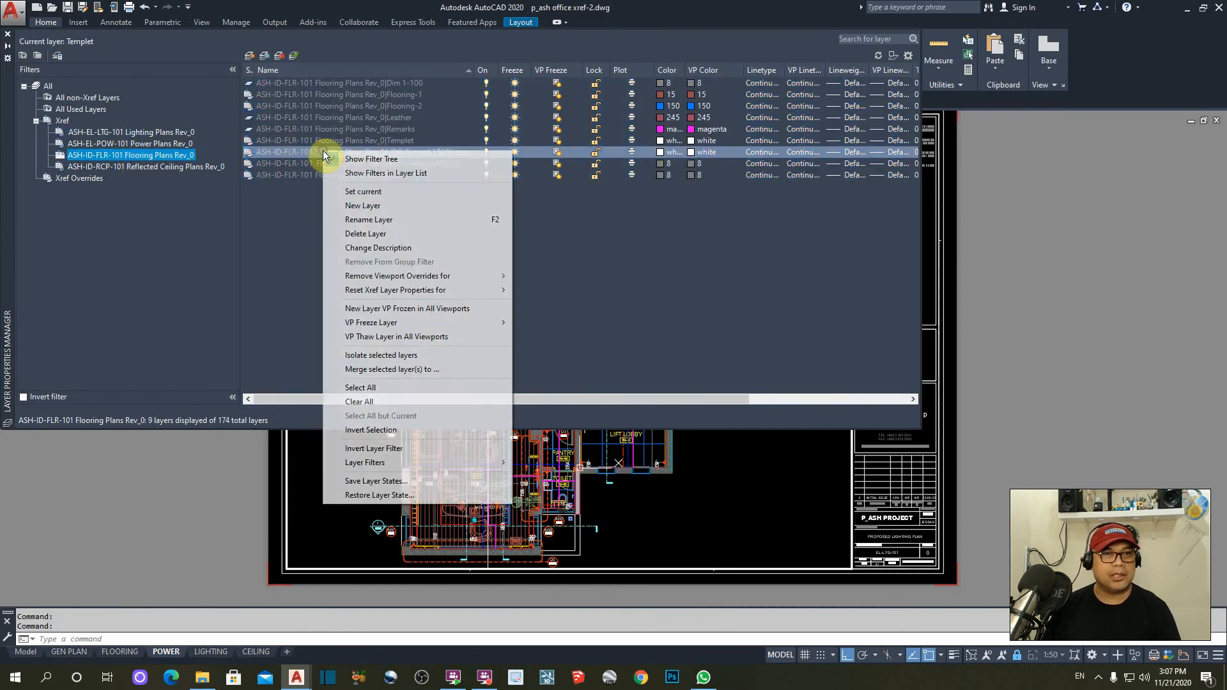
{"action": "left_click", "coordinate": [365, 387]}
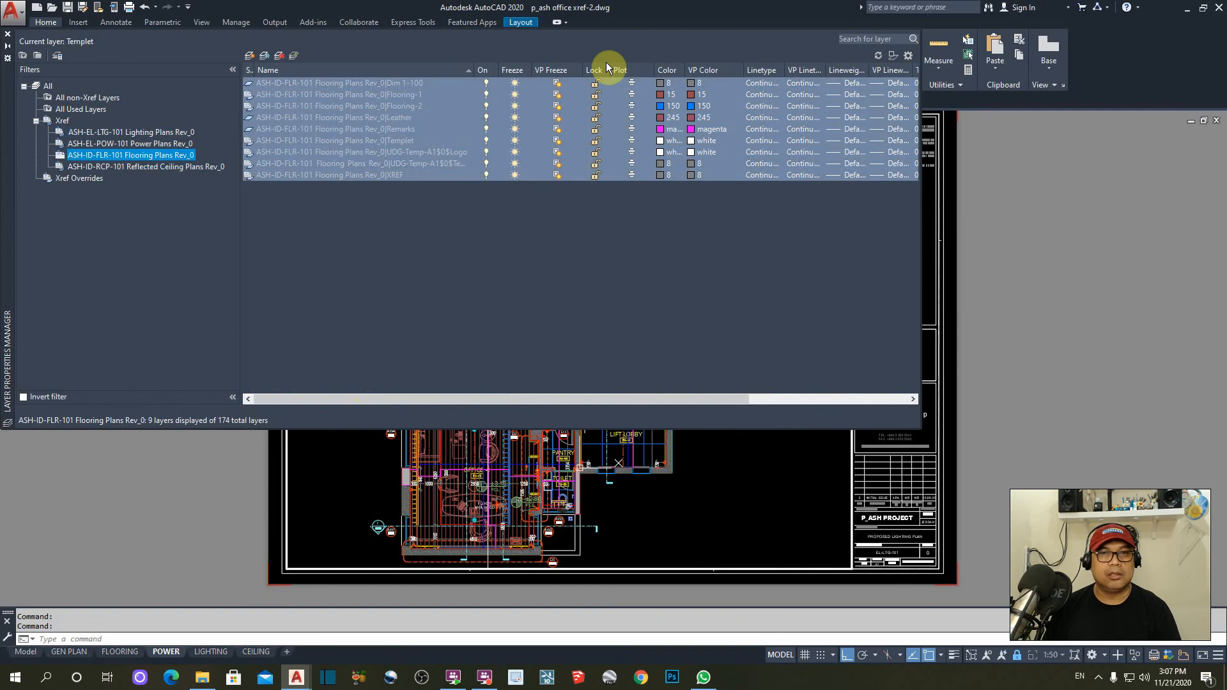
{"action": "left_click", "coordinate": [558, 83]}
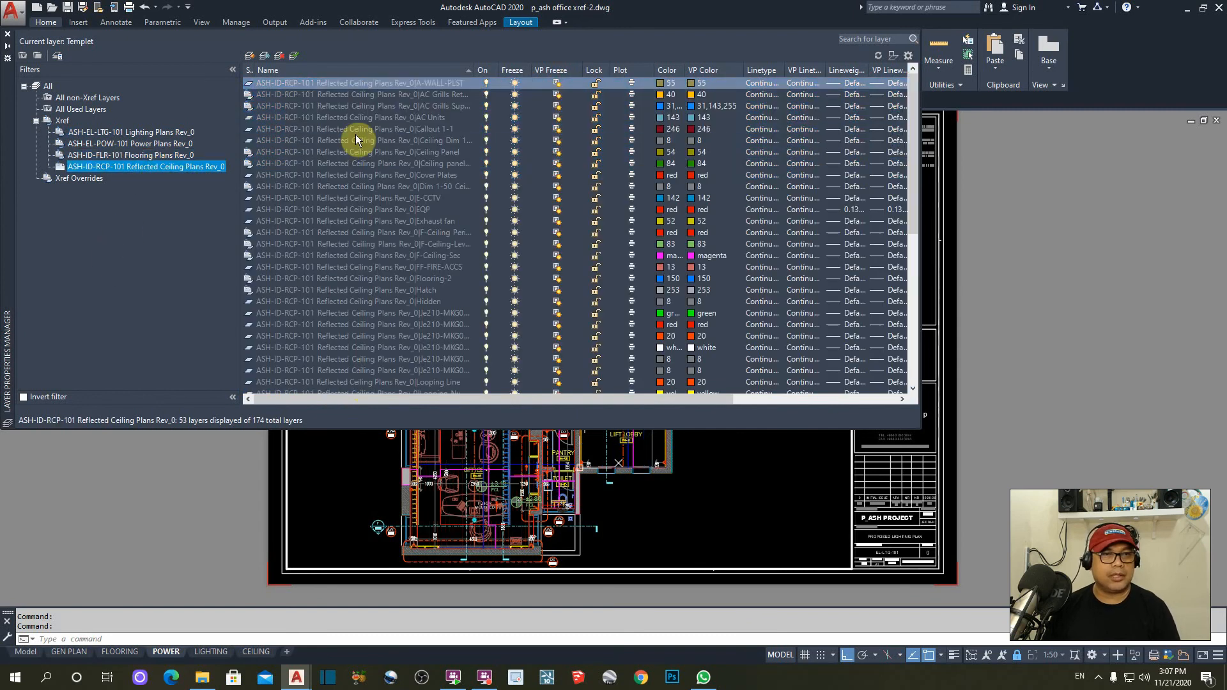
- Freeze all layers of the ASH-ID-RCP-101 Reflected Ceiling Plans Rev_0 xref in the POWER viewport only
{"action": "right_click", "coordinate": [356, 133]}
{"action": "left_click", "coordinate": [412, 370]}
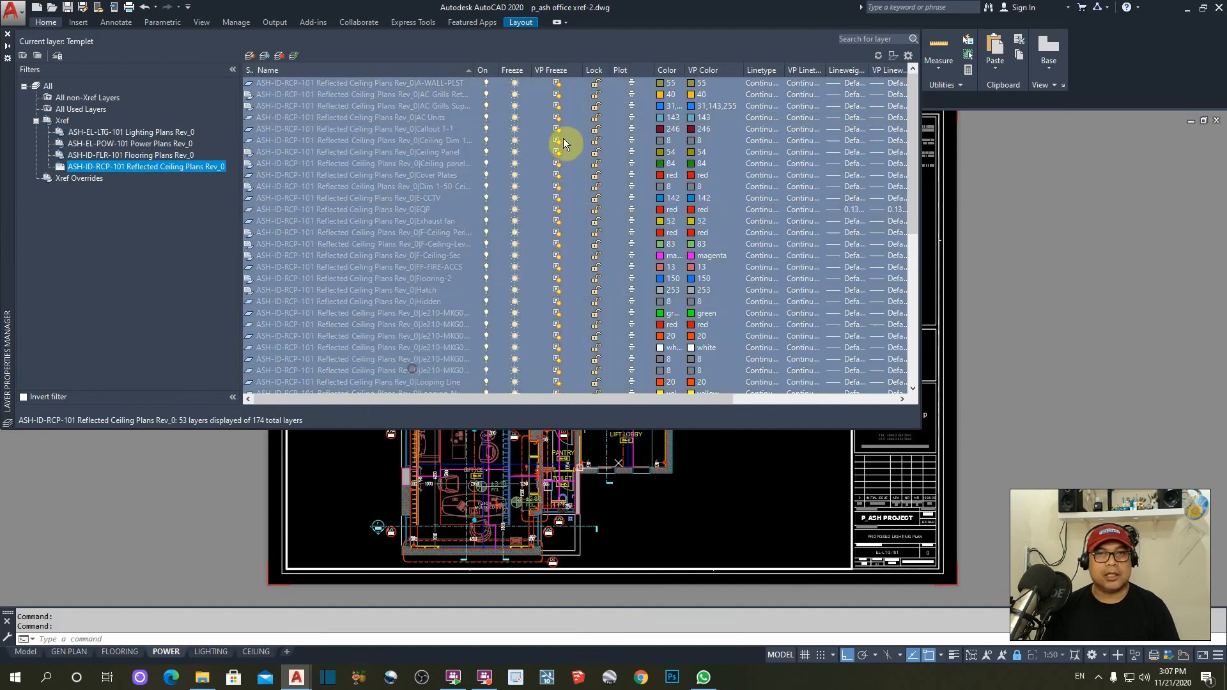
{"action": "left_click", "coordinate": [558, 84]}
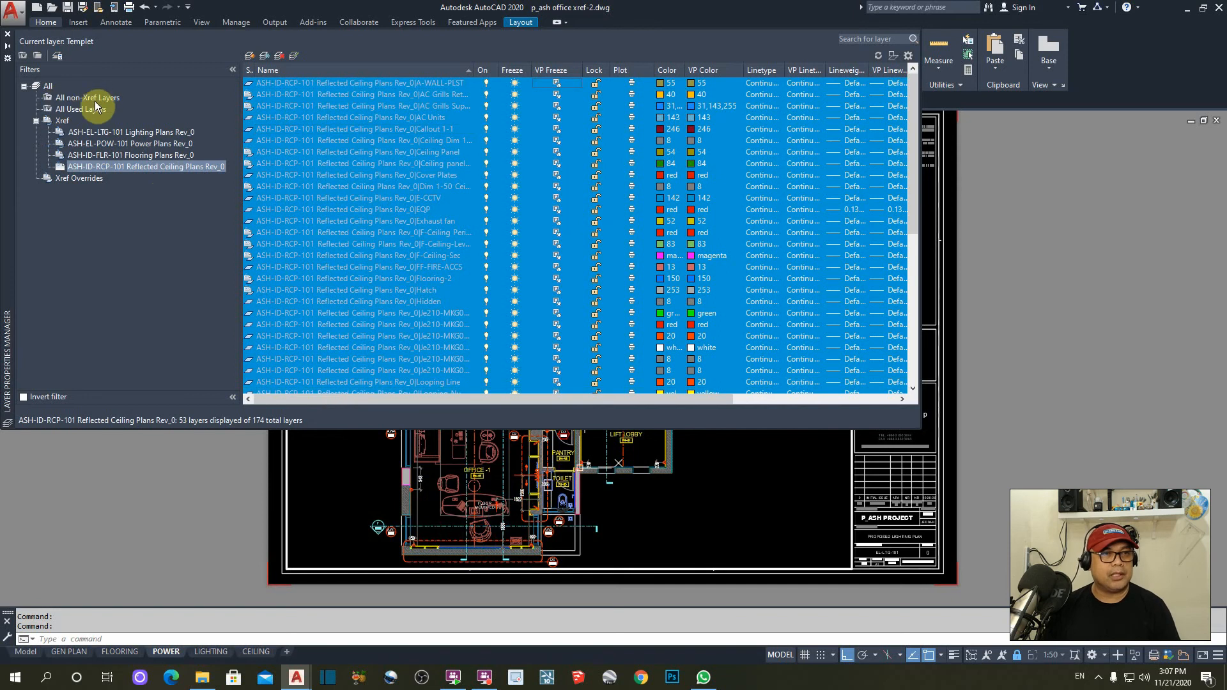
- Set the viewport colour of all non-Xref layers to 251 in the POWER viewport and close the layer manager
{"action": "left_click", "coordinate": [75, 98]}
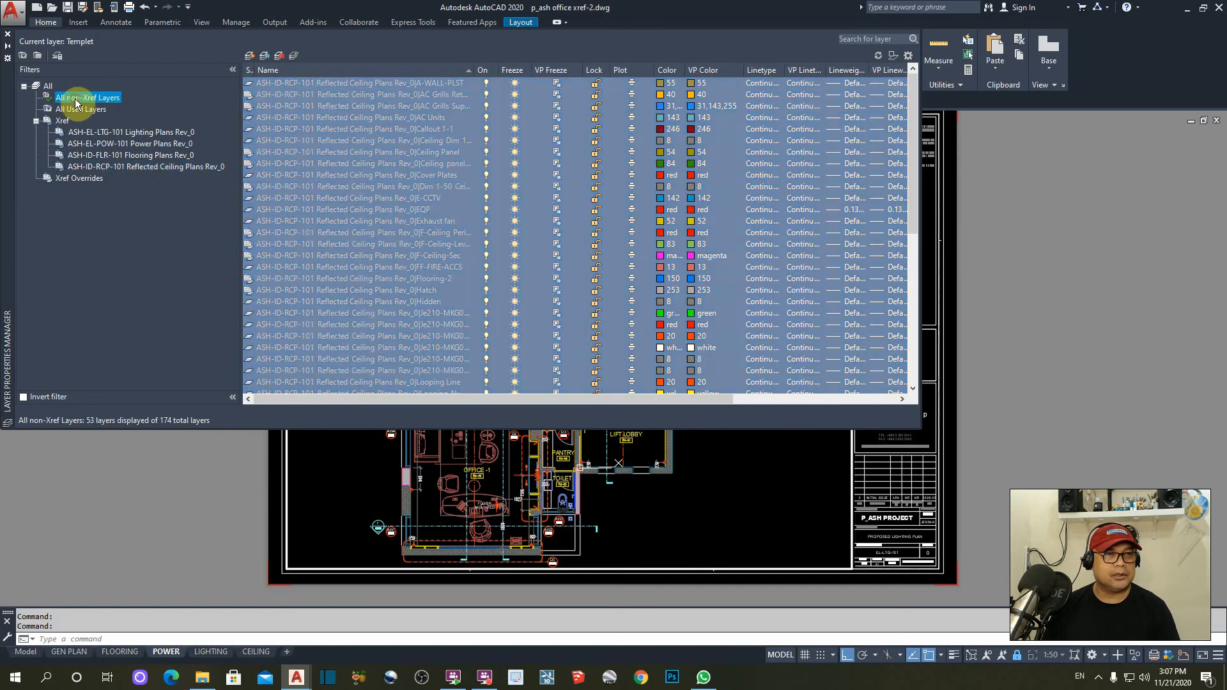
{"action": "right_click", "coordinate": [268, 142]}
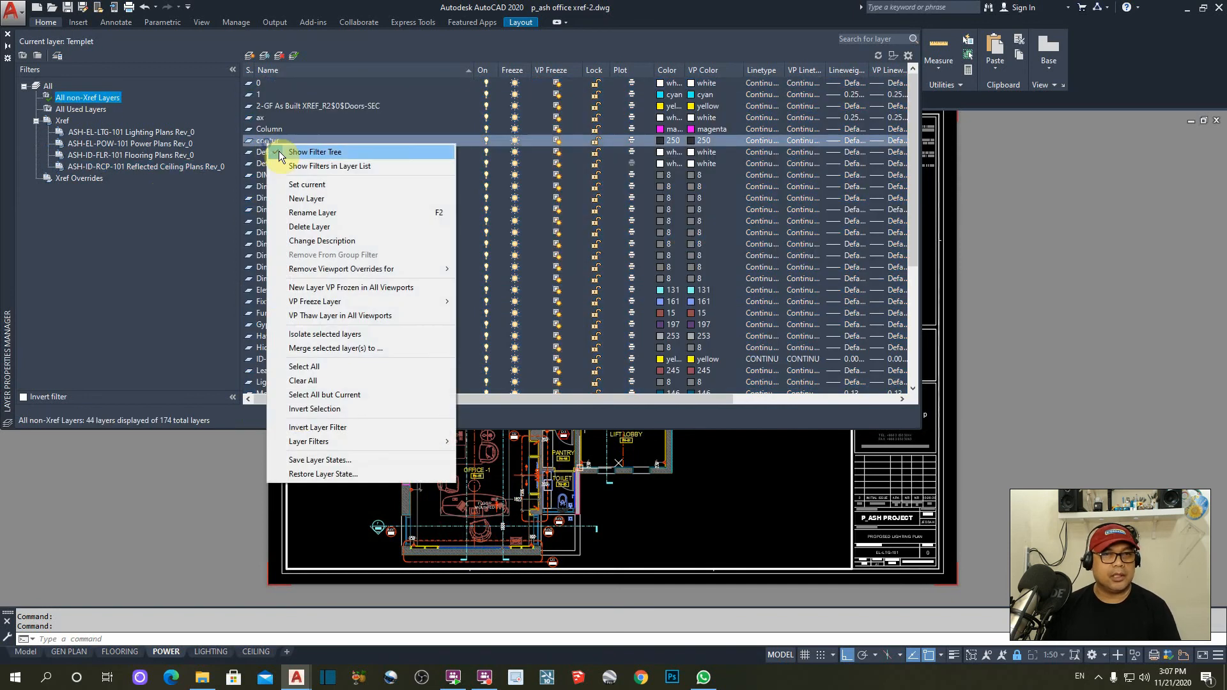
{"action": "left_click", "coordinate": [308, 366]}
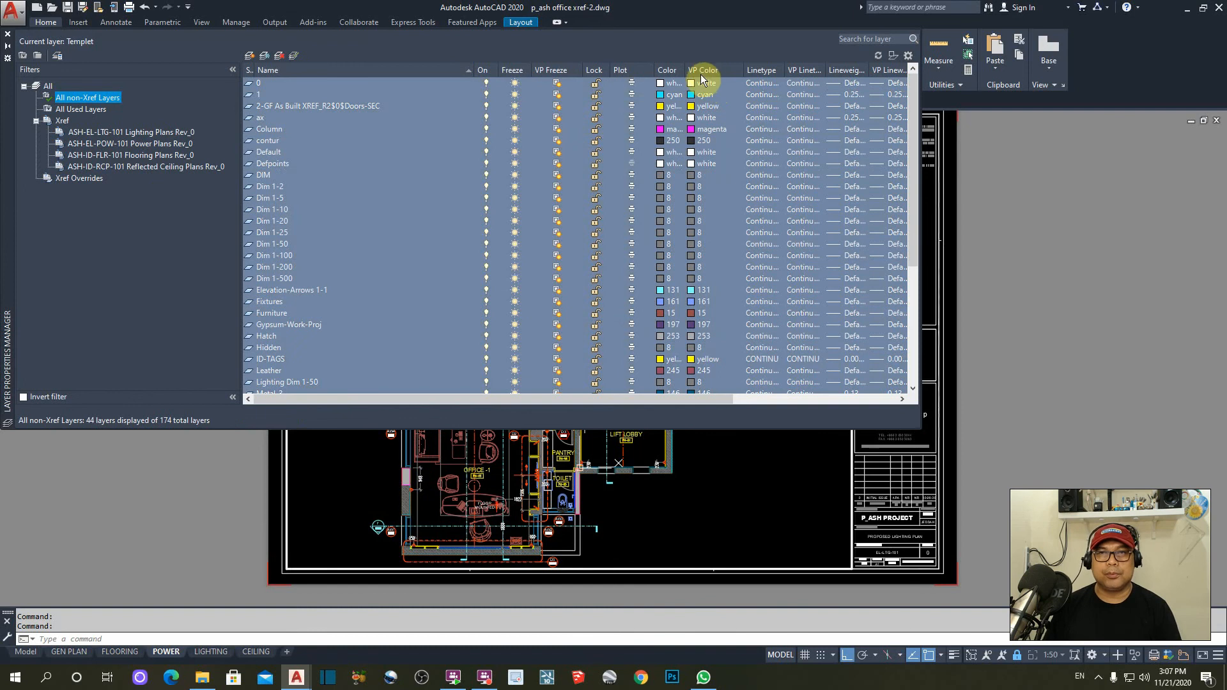
{"action": "left_click", "coordinate": [690, 88]}
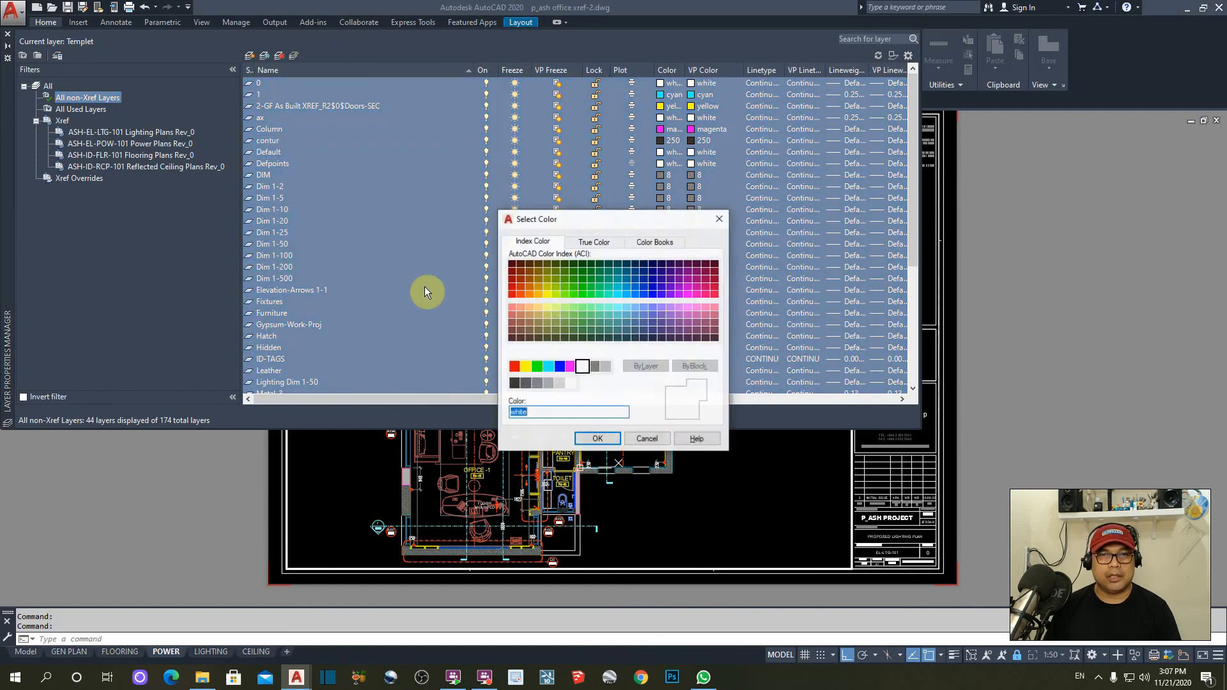
{"action": "left_click", "coordinate": [525, 383]}
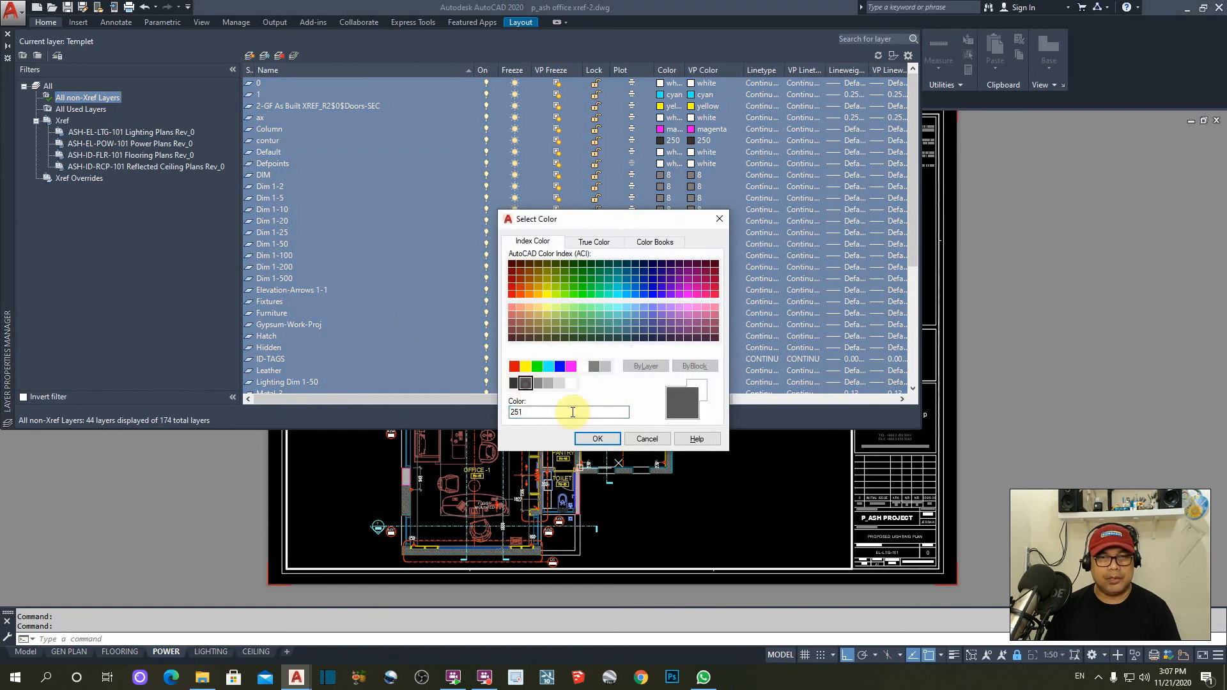
{"action": "left_click", "coordinate": [595, 441]}
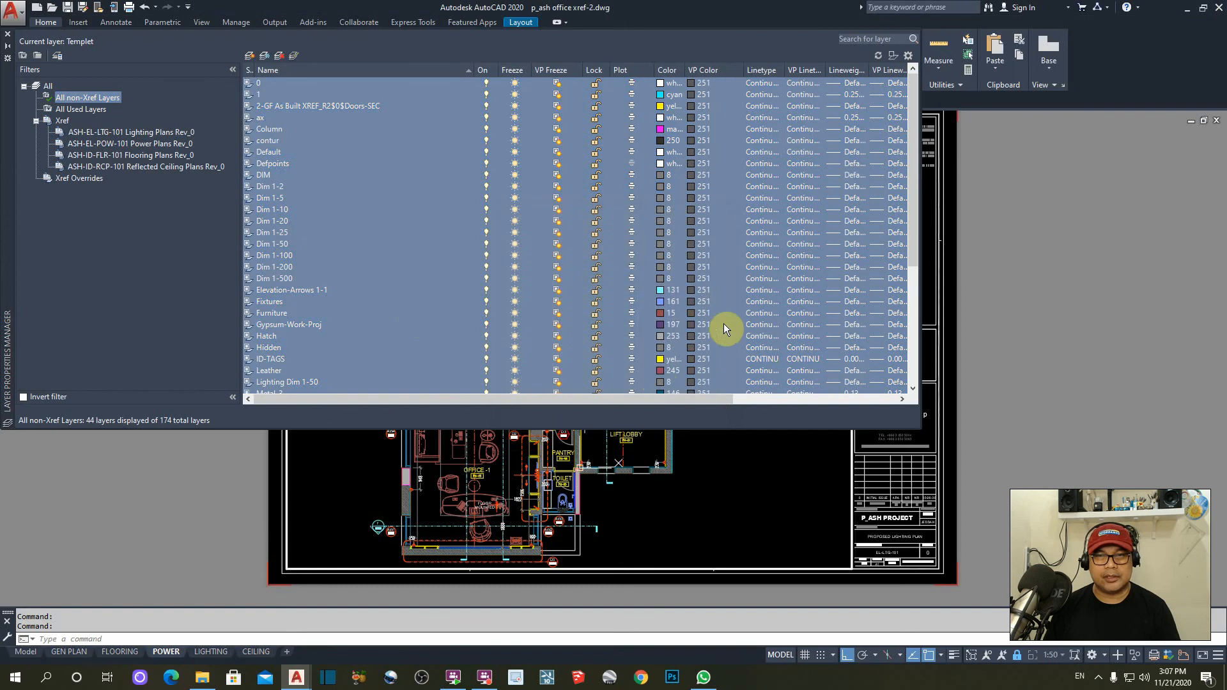
{"action": "left_click", "coordinate": [8, 35]}
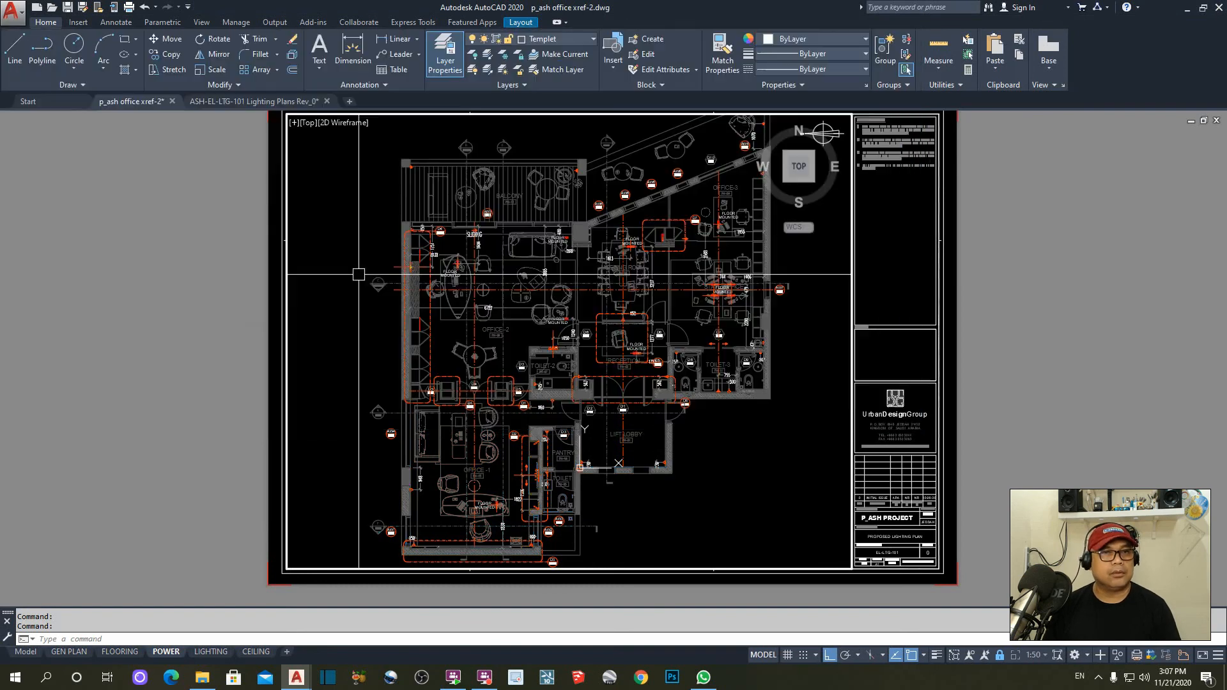
- Freeze the elevation-arrow and door-tag layers in the POWER viewport by picking objects on the plan, and return to paper space
{"action": "scroll", "coordinate": [517, 313], "scroll_direction": "up", "scroll_amount": 2}
{"action": "middle_click_drag", "start_coordinate": [403, 286], "coordinate": [406, 317]}
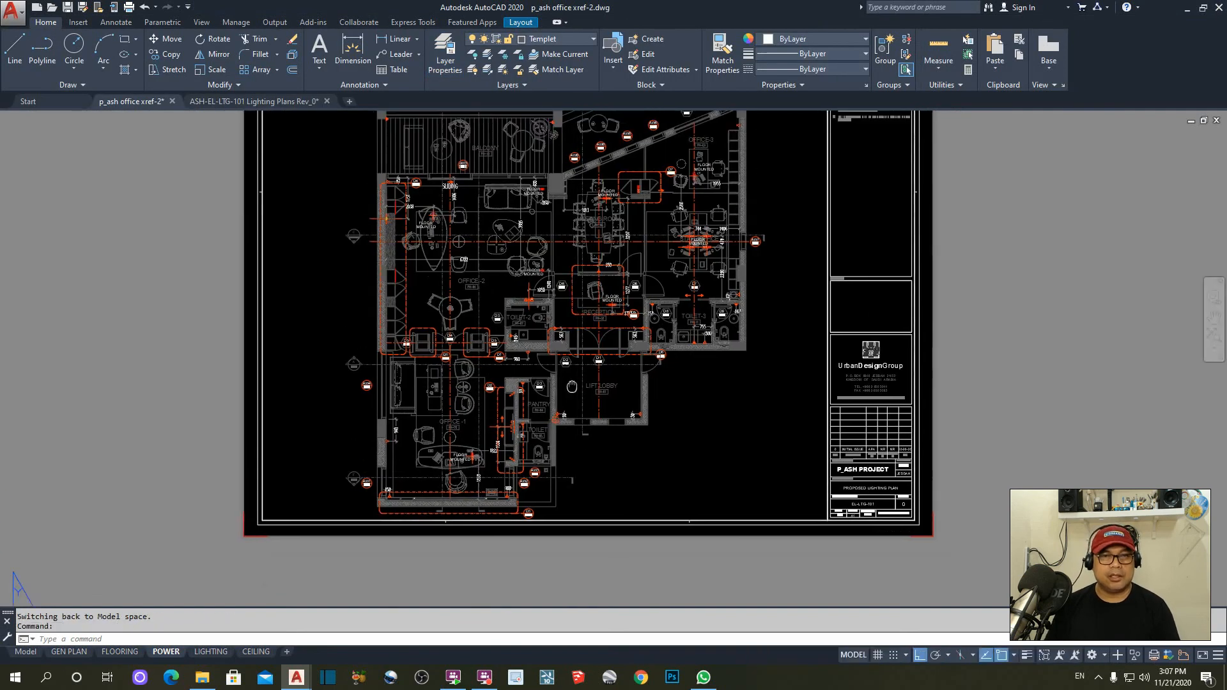
{"action": "left_click", "coordinate": [503, 56]}
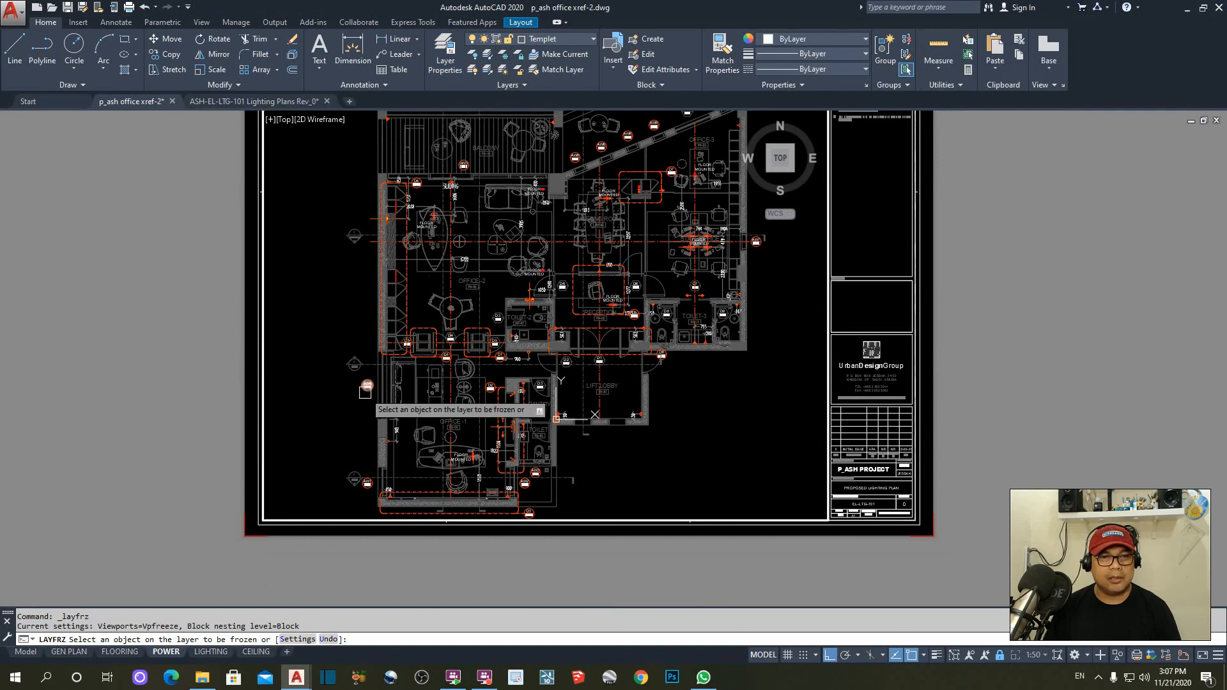
{"action": "left_click", "coordinate": [353, 366]}
{"action": "scroll", "coordinate": [400, 366], "scroll_direction": "up", "scroll_amount": 5}
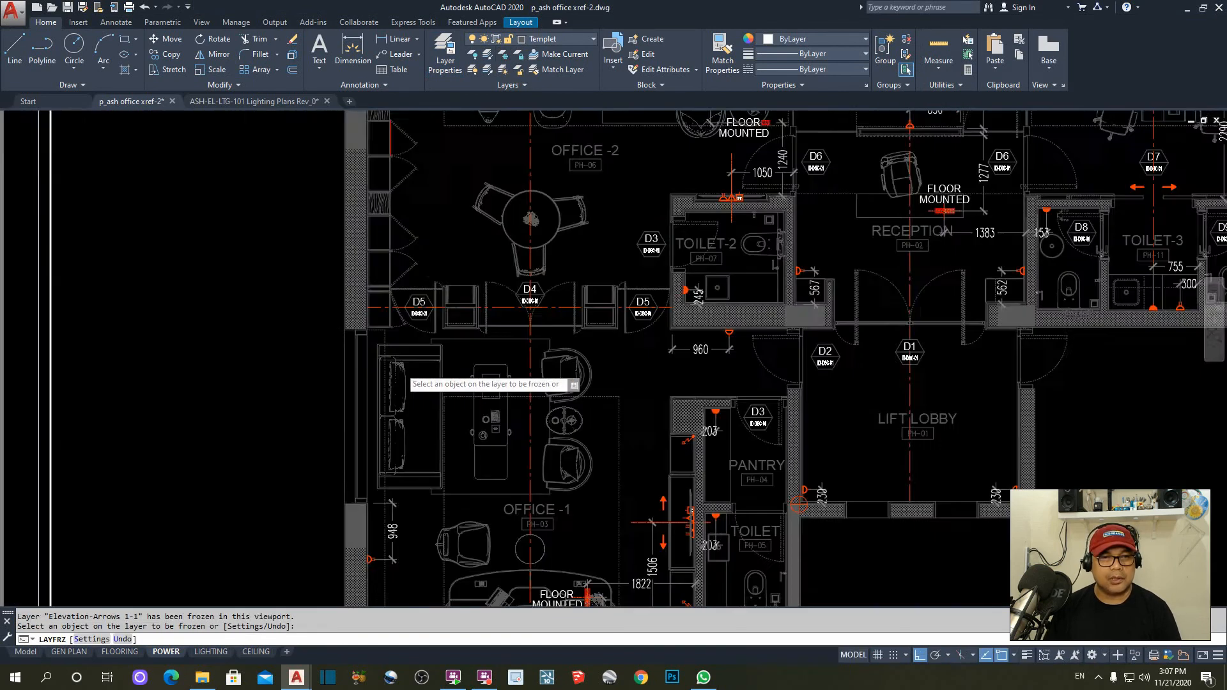
{"action": "scroll", "coordinate": [403, 362], "scroll_direction": "up", "scroll_amount": 5}
{"action": "scroll", "coordinate": [559, 371], "scroll_direction": "down", "scroll_amount": 6}
{"action": "key", "text": "Escape"}
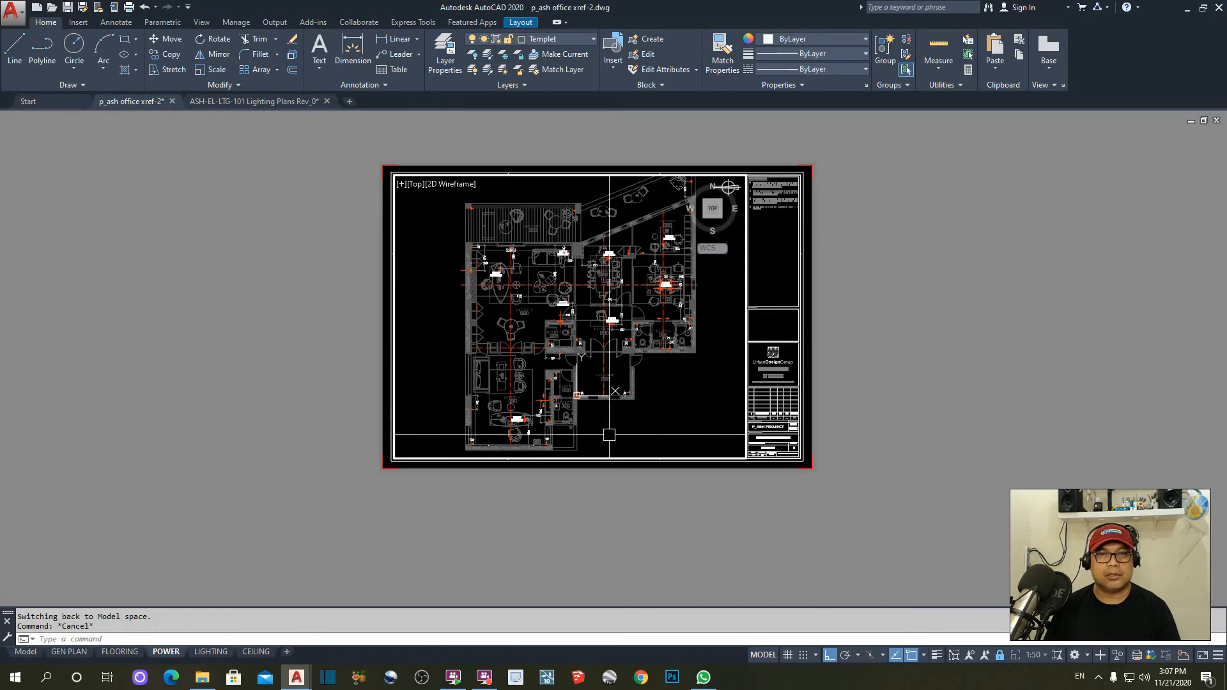
{"action": "type", "text": "Z"}
{"action": "key", "text": "Return"}
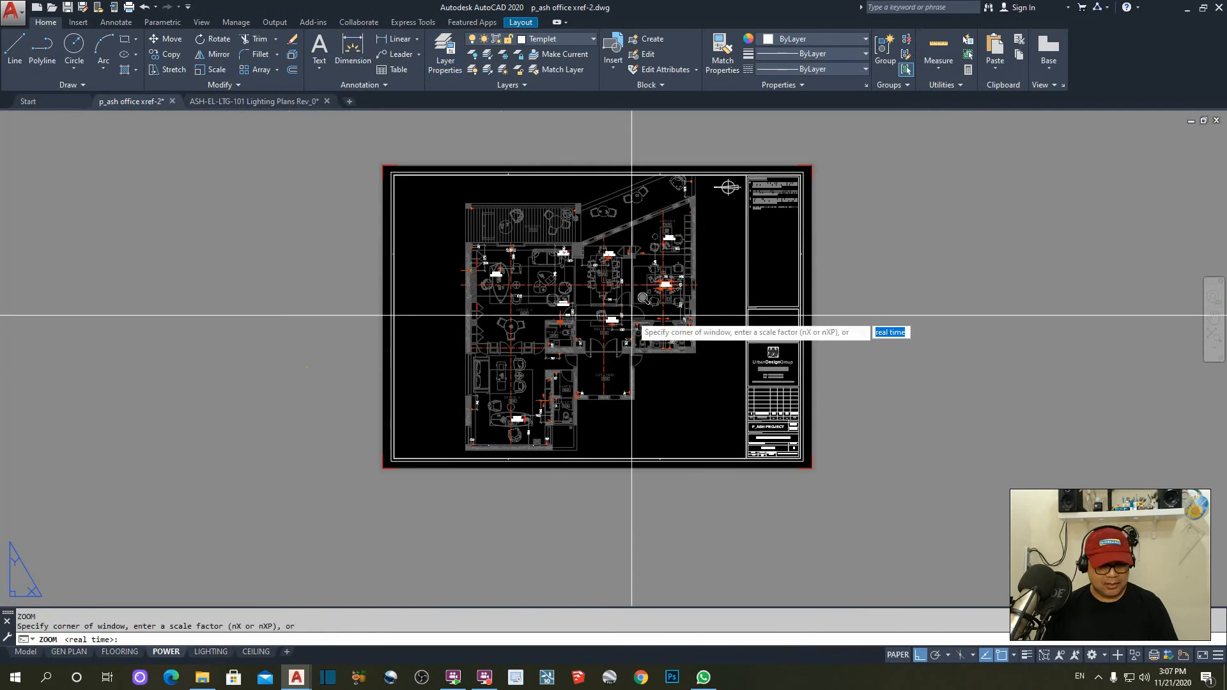
{"action": "type", "text": "E"}
{"action": "key", "text": "Return"}
{"action": "key", "text": "Escape"}
{"action": "key", "text": "Escape"}
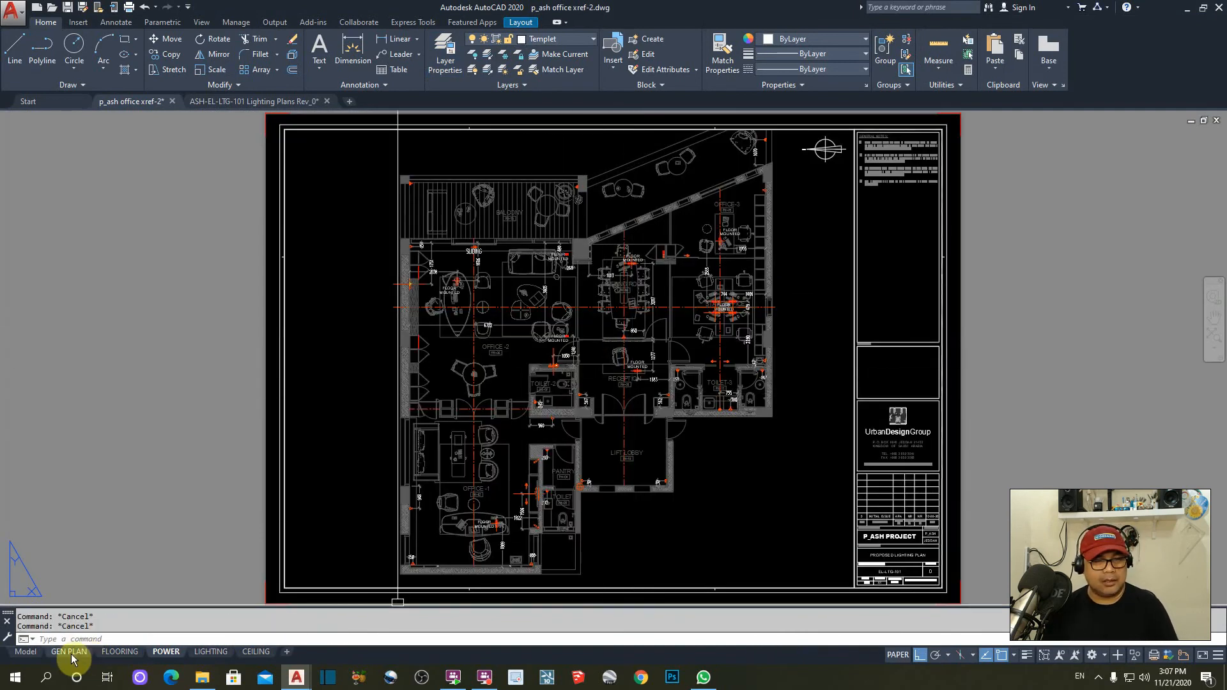
- On the LIGHTING layout, create a rectangular viewport filling the sheet's drawing area beside the title block
{"action": "left_click", "coordinate": [26, 652]}
{"action": "scroll", "coordinate": [487, 435], "scroll_direction": "up", "scroll_amount": 4}
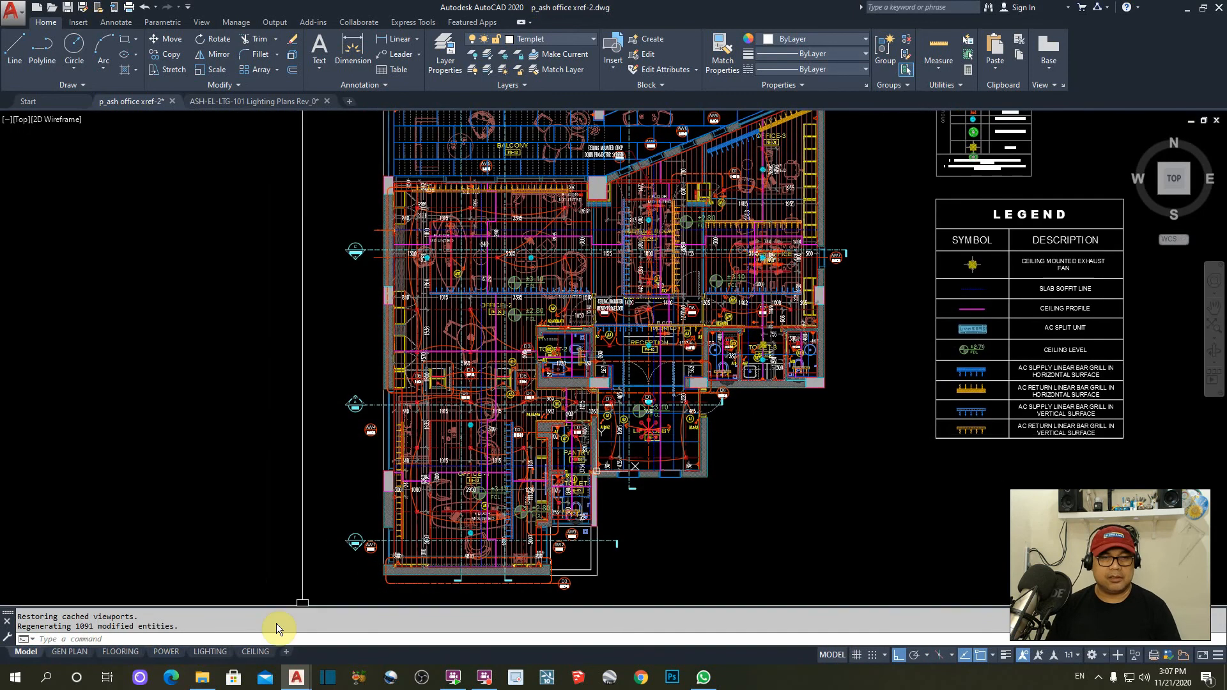
{"action": "left_click", "coordinate": [213, 650]}
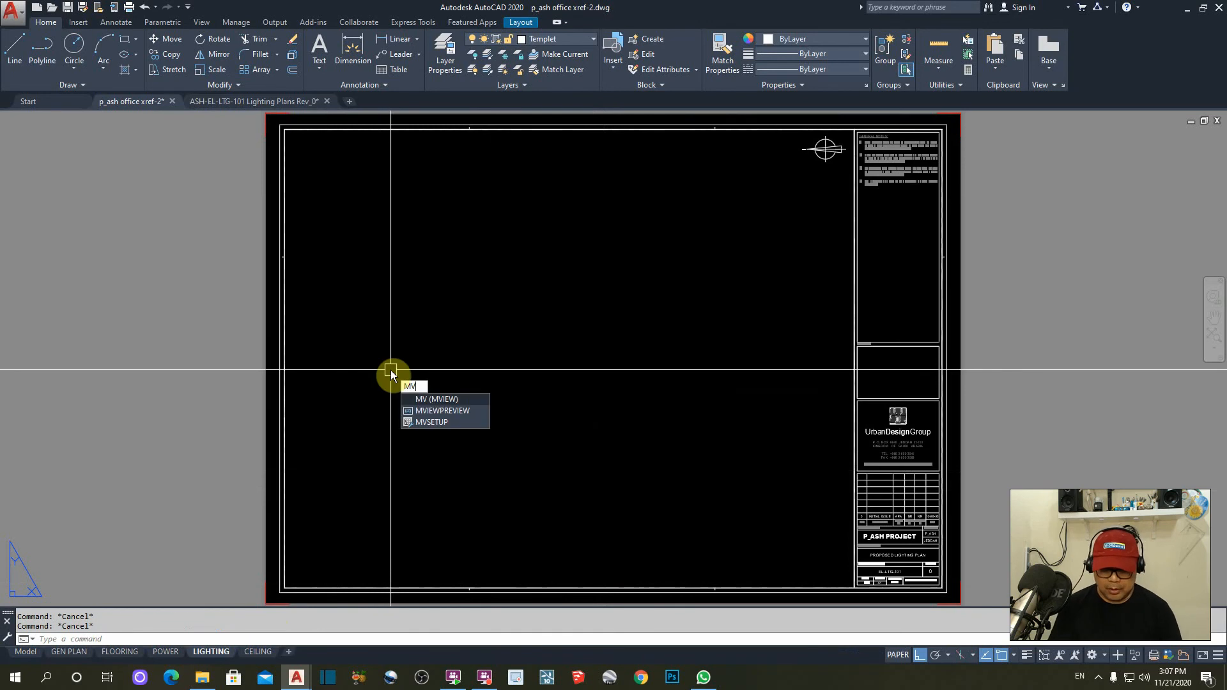
{"action": "key", "text": "Return"}
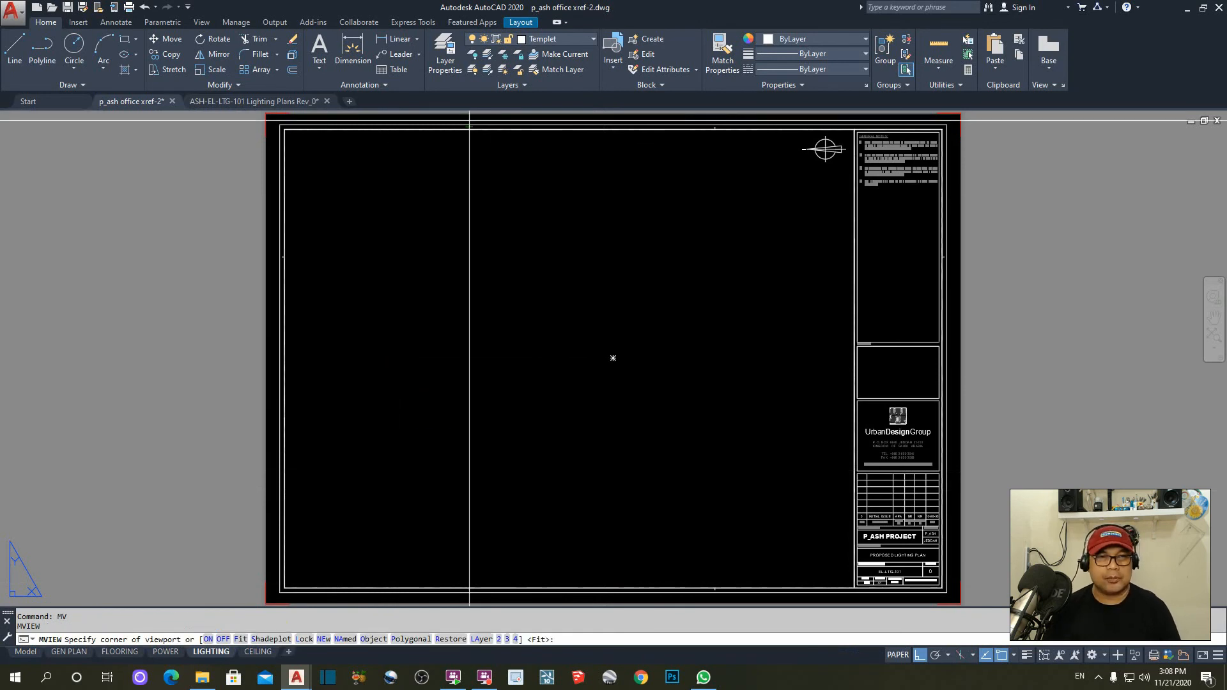
{"action": "left_click", "coordinate": [279, 126]}
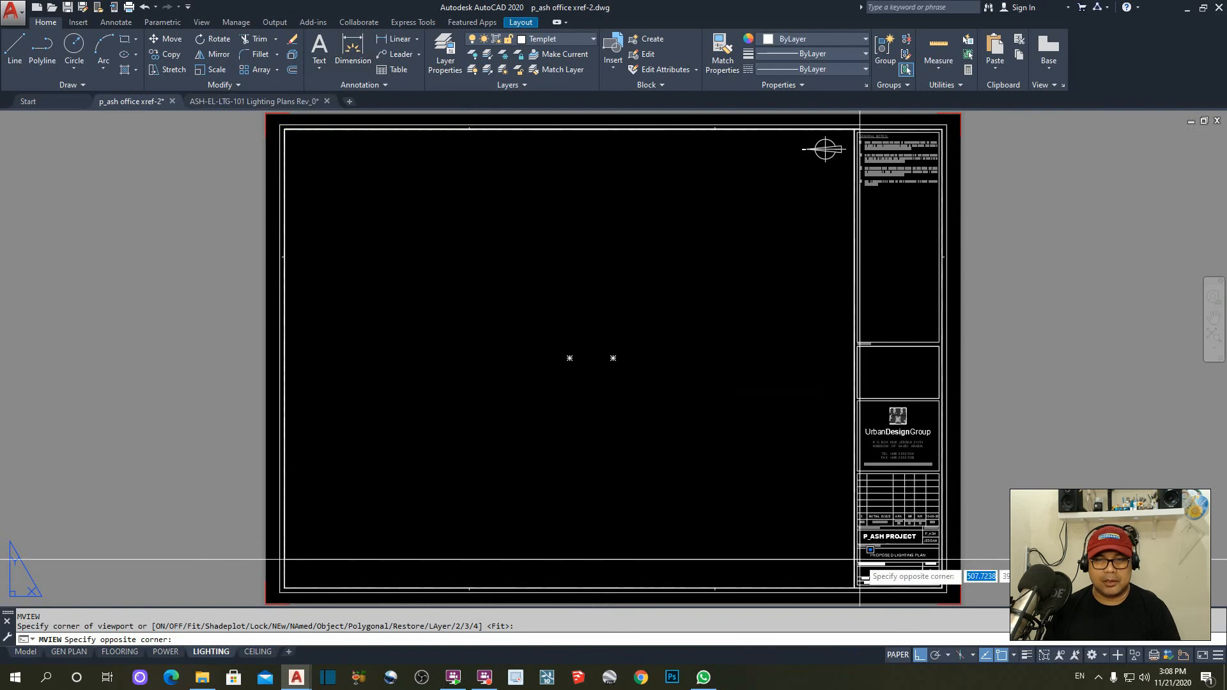
{"action": "left_click", "coordinate": [854, 587]}
{"action": "key", "text": "Escape"}
{"action": "key", "text": "Escape"}
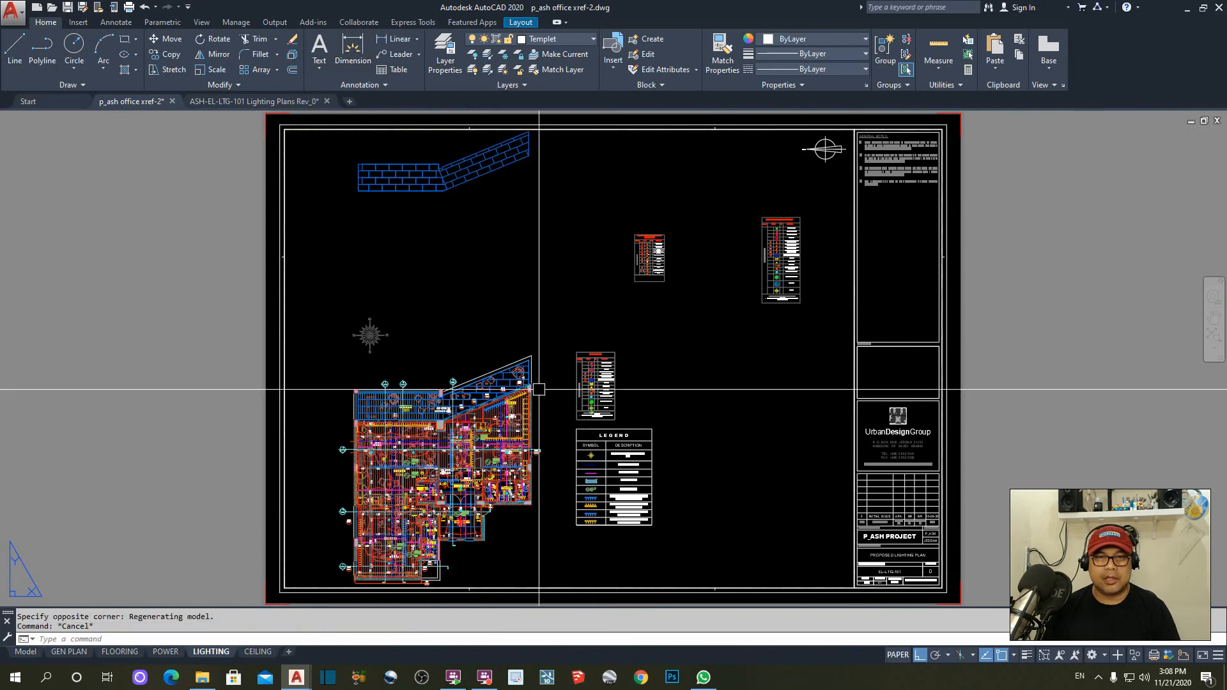
- Shift the plan towards the middle of the new LIGHTING viewport and set the viewport scale to 1:50
{"action": "double_click", "coordinate": [456, 353]}
{"action": "type", "text": "p"}
{"action": "key", "text": "Return"}
{"action": "left_click_drag", "start_coordinate": [484, 460], "coordinate": [611, 358]}
{"action": "key", "text": "Escape"}
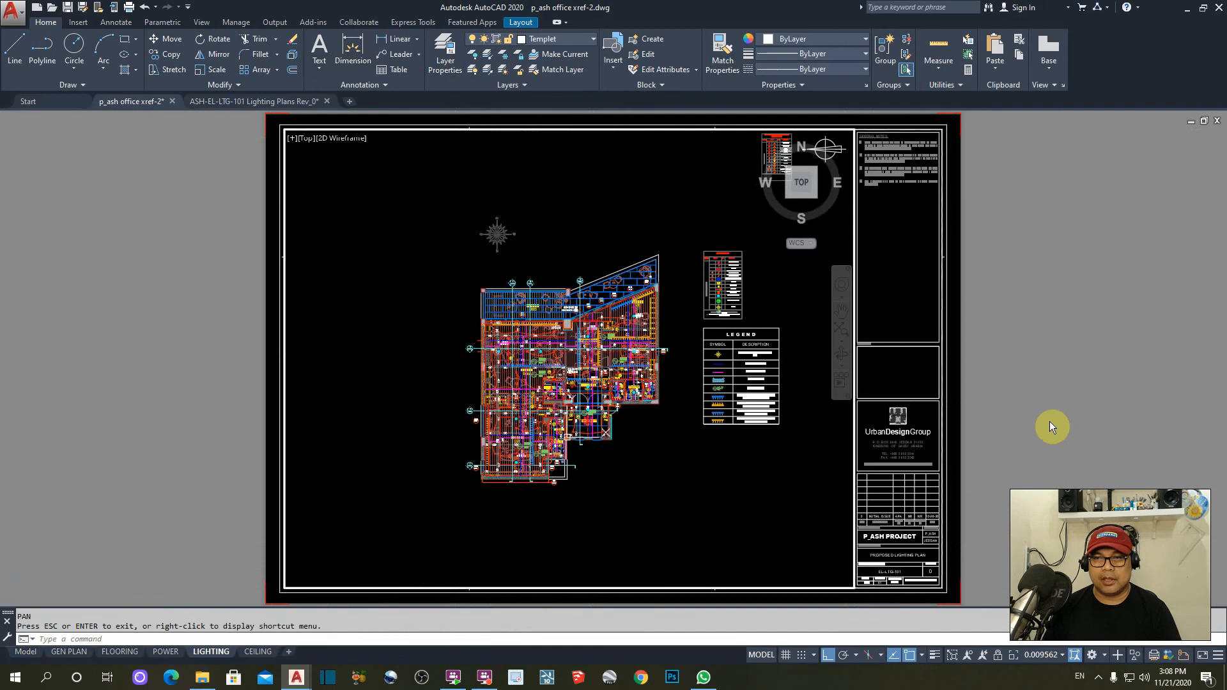
{"action": "double_click", "coordinate": [1049, 422]}
{"action": "left_click", "coordinate": [835, 588]}
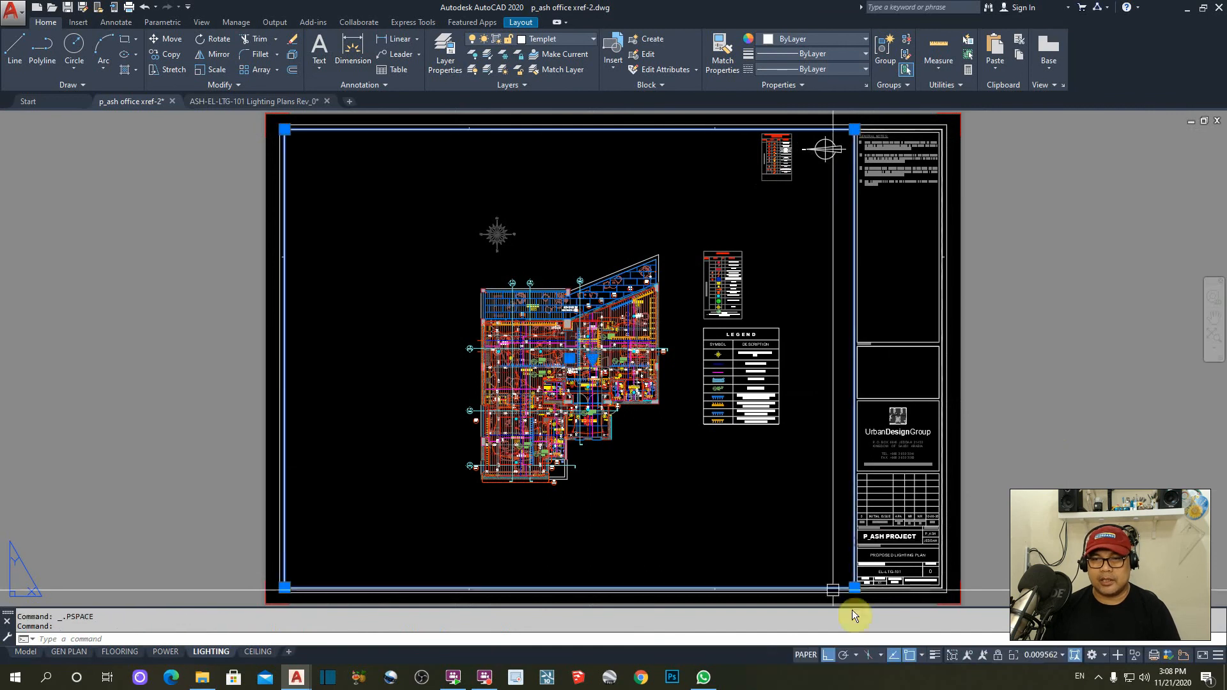
{"action": "left_click", "coordinate": [1051, 655]}
{"action": "left_click", "coordinate": [1028, 439]}
- Reposition the office plan inside the LIGHTING viewport so it fits the frame, and lock the viewport
{"action": "double_click", "coordinate": [726, 458]}
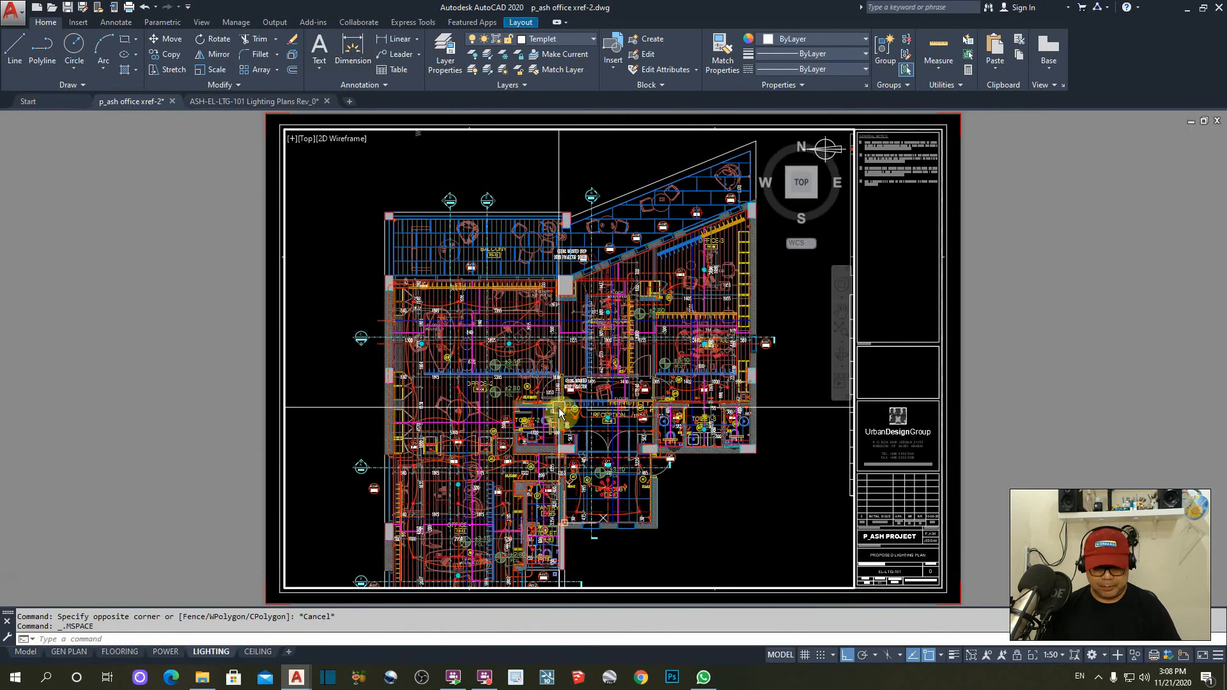
{"action": "middle_click_drag", "start_coordinate": [559, 408], "coordinate": [589, 371]}
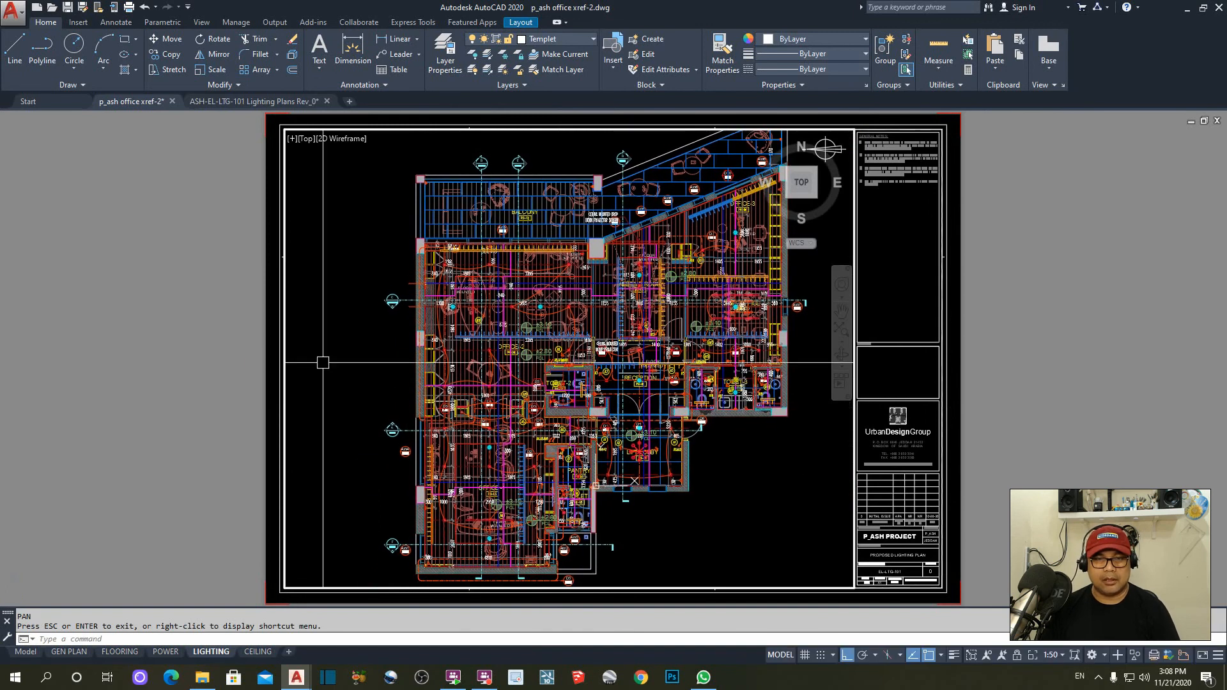
{"action": "double_click", "coordinate": [258, 363]}
{"action": "left_click", "coordinate": [283, 363]}
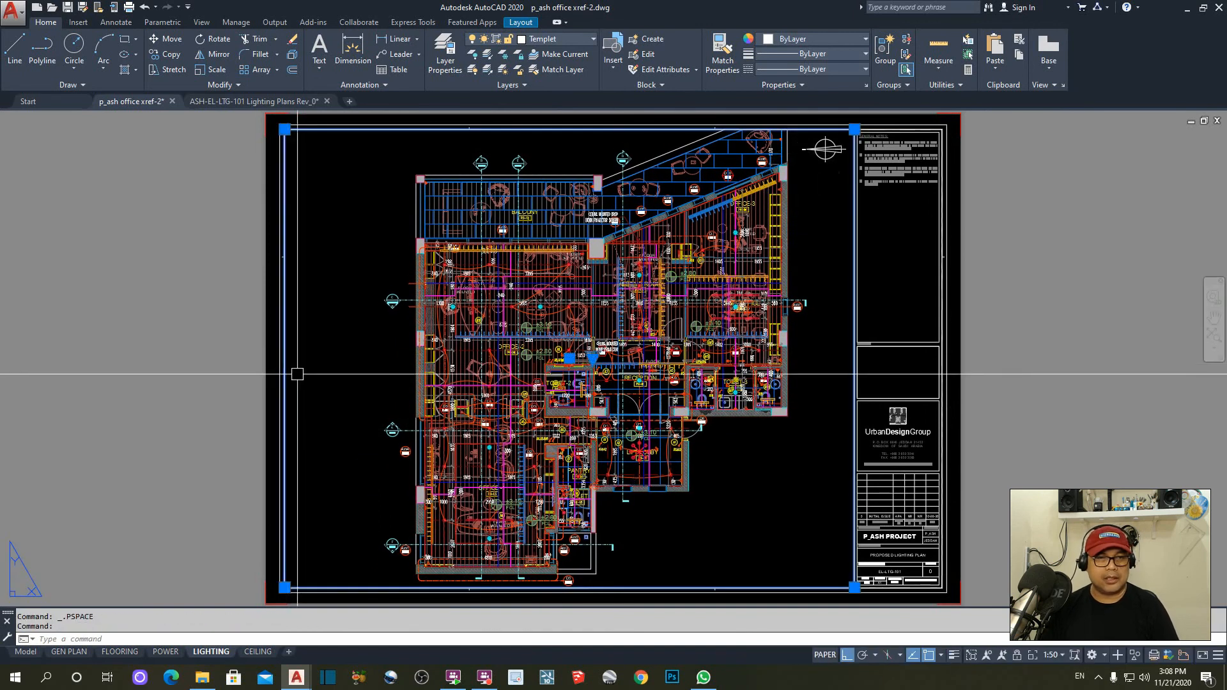
{"action": "left_click", "coordinate": [1019, 655]}
{"action": "key", "text": "Escape"}
{"action": "key", "text": "Escape"}
- Freeze all layers of the ASH-EL-POW-101 Power Plans Rev_0 xref in the LIGHTING viewport only
{"action": "double_click", "coordinate": [351, 269]}
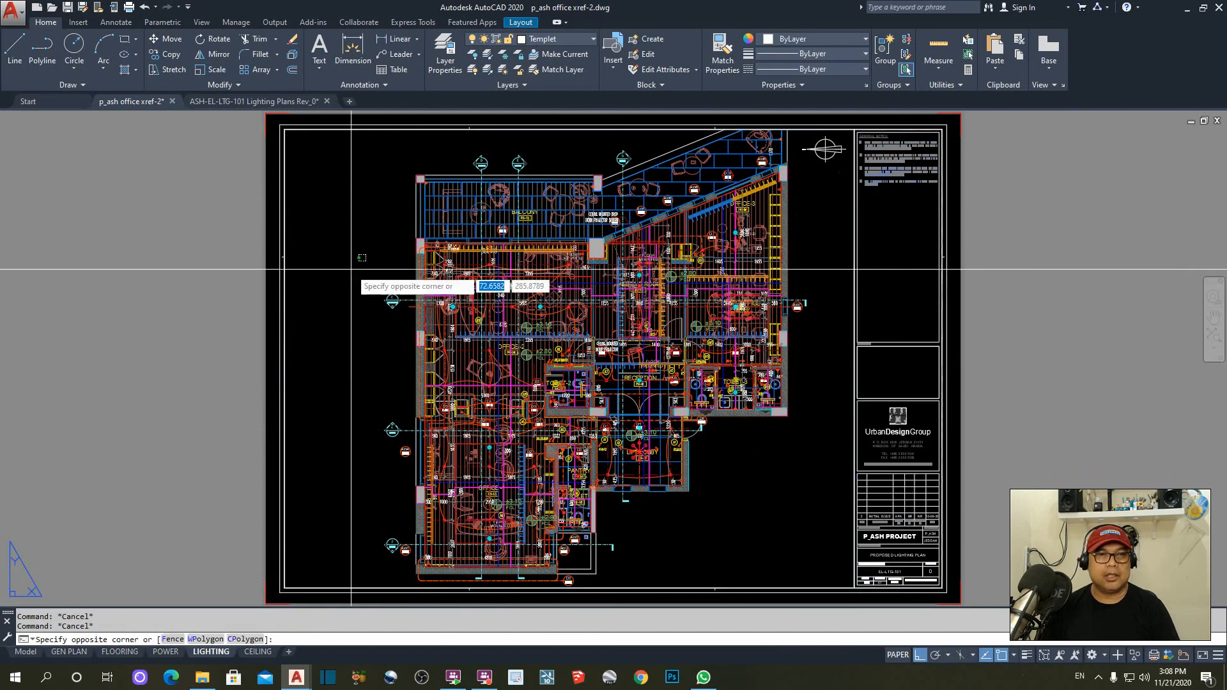
{"action": "left_click", "coordinate": [452, 60]}
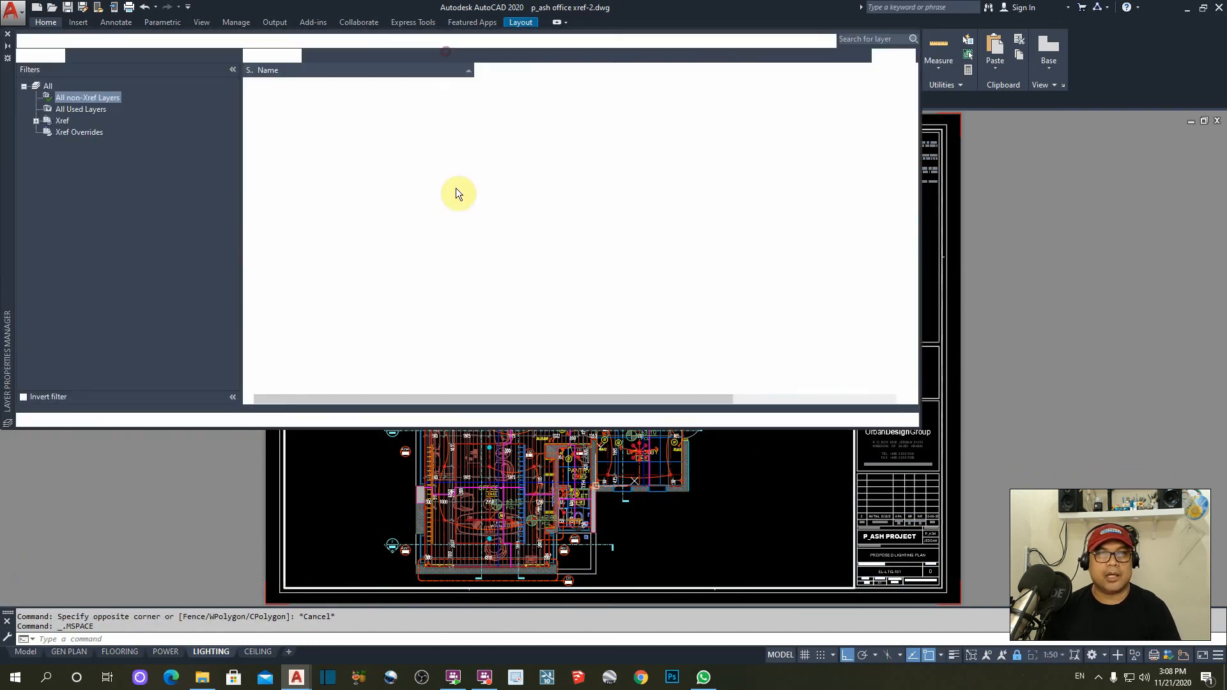
{"action": "left_click", "coordinate": [37, 122]}
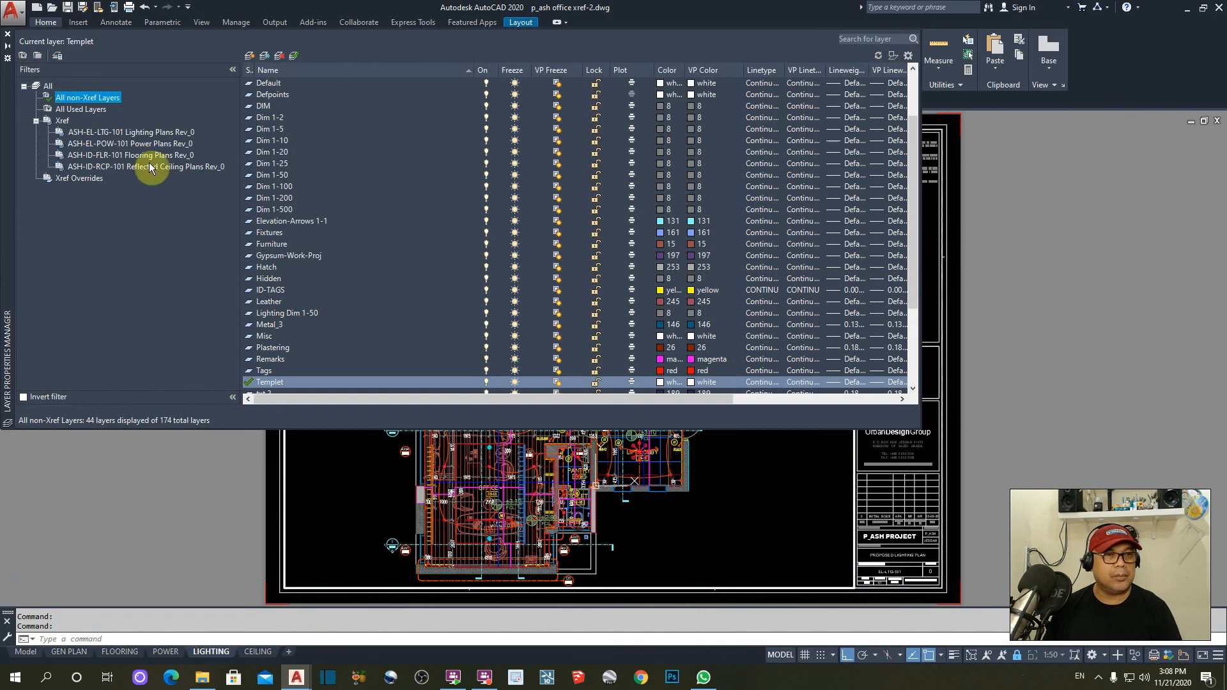
{"action": "left_click", "coordinate": [134, 131]}
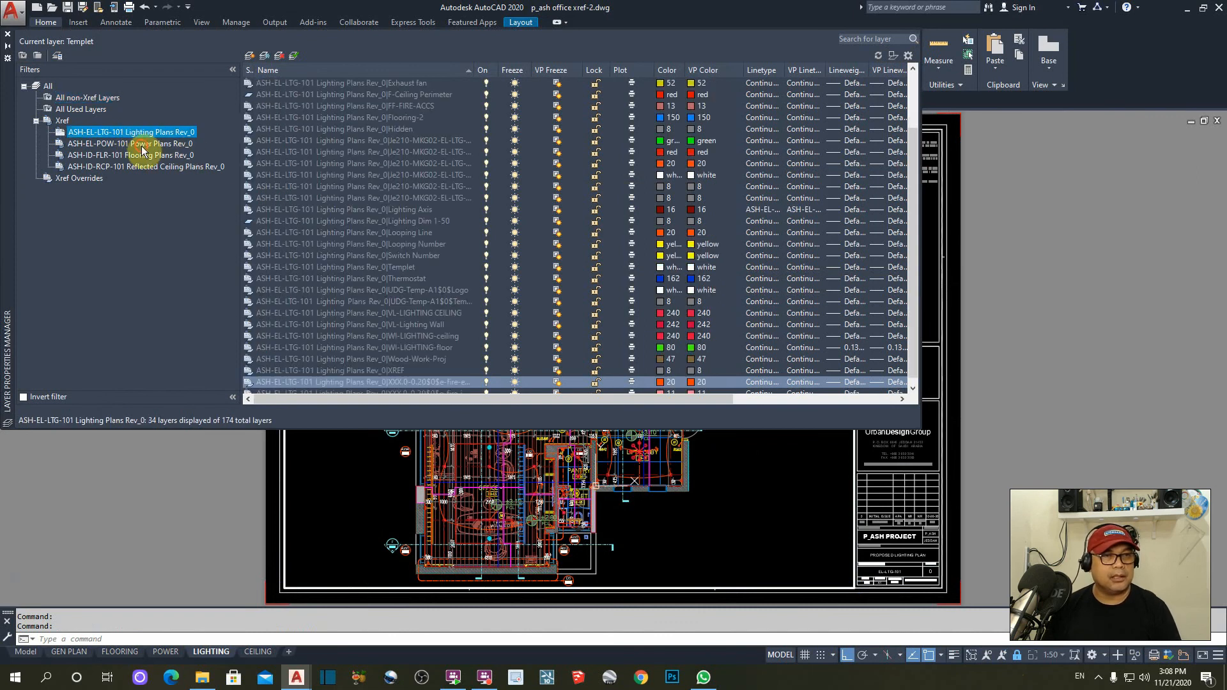
{"action": "left_click", "coordinate": [181, 143]}
{"action": "right_click", "coordinate": [321, 151]}
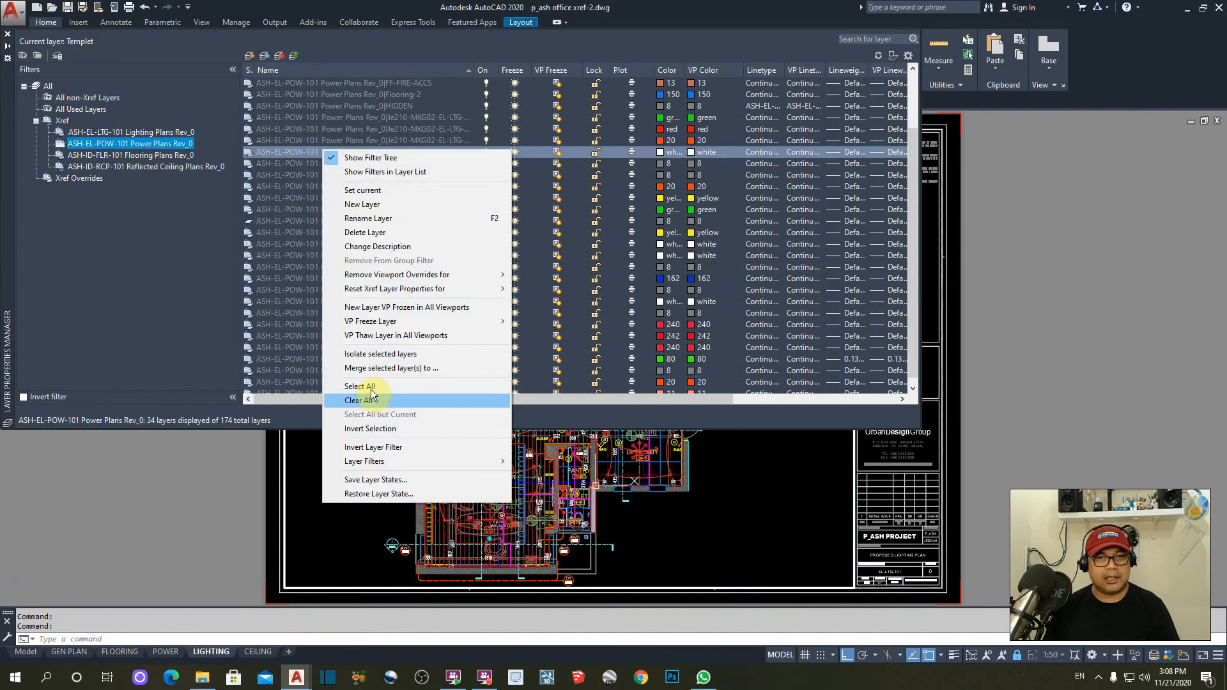
{"action": "left_click", "coordinate": [373, 387]}
{"action": "left_click", "coordinate": [558, 86]}
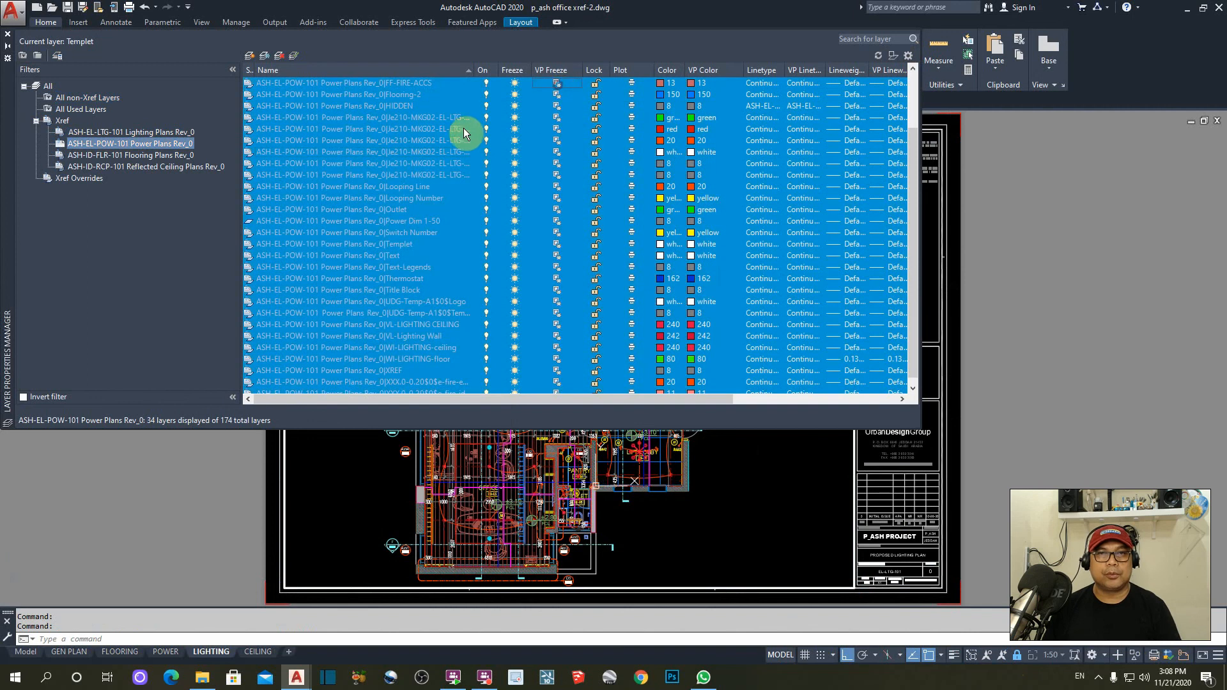
- Freeze all layers of the ASH-ID-FLR-101 Flooring Plans Rev_0 xref in the LIGHTING viewport only
{"action": "left_click", "coordinate": [130, 157]}
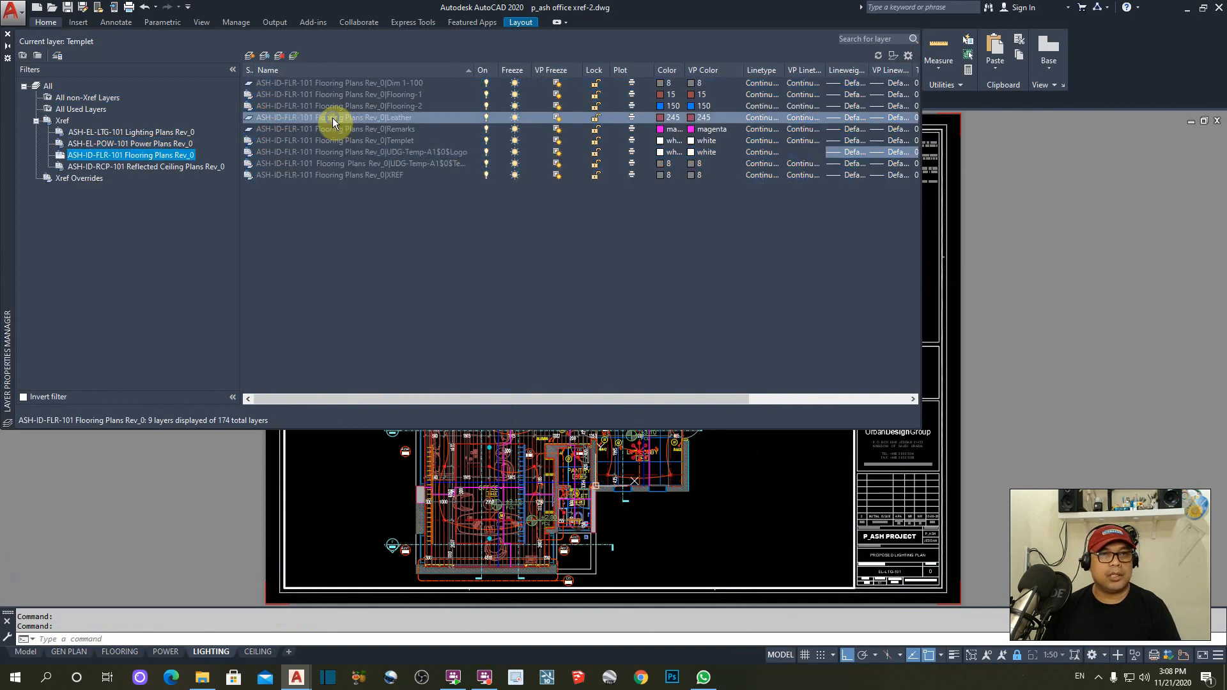
{"action": "right_click", "coordinate": [332, 118]}
{"action": "left_click", "coordinate": [375, 358]}
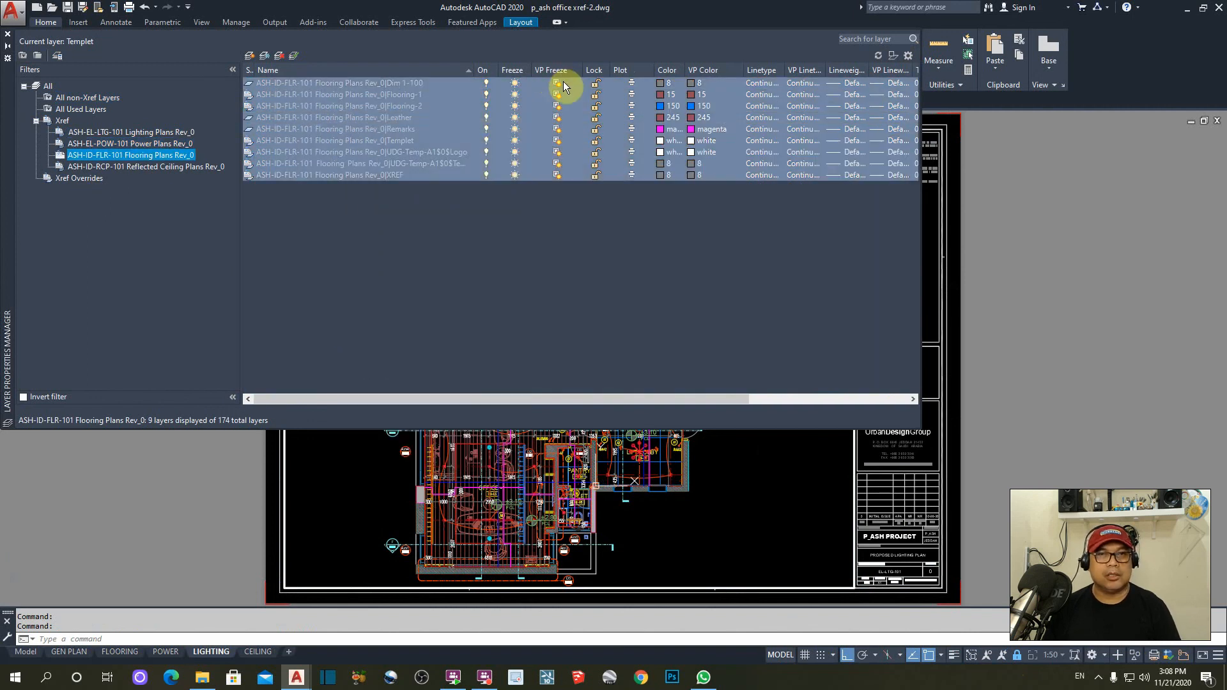
{"action": "left_click", "coordinate": [562, 84]}
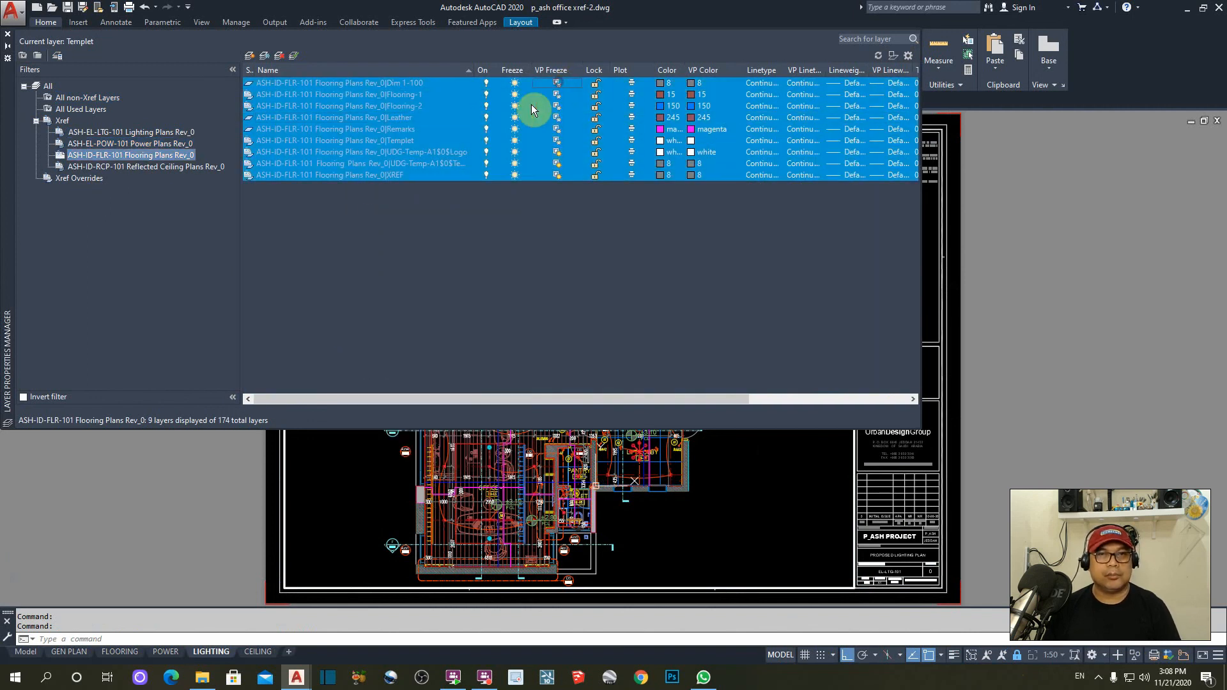
- Freeze all layers of the ASH-ID-RCP-101 Reflected Ceiling Plans Rev_0 xref in the LIGHTING viewport only
{"action": "left_click", "coordinate": [133, 168]}
{"action": "right_click", "coordinate": [352, 118]}
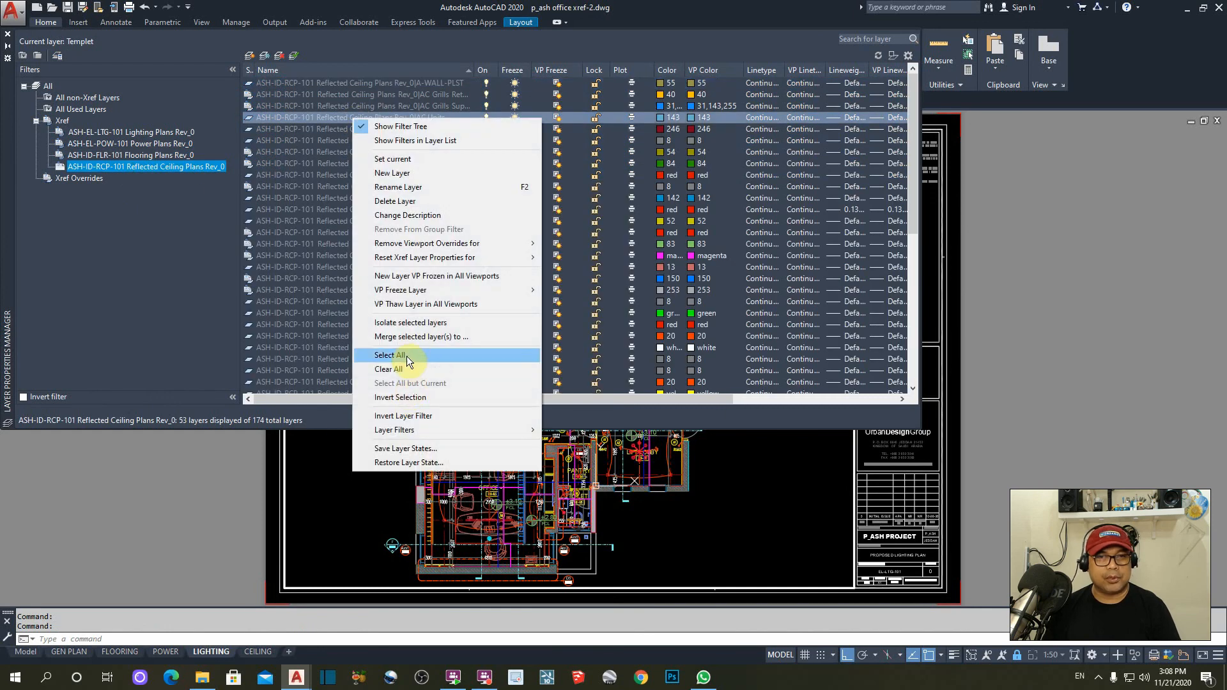
{"action": "left_click", "coordinate": [405, 356]}
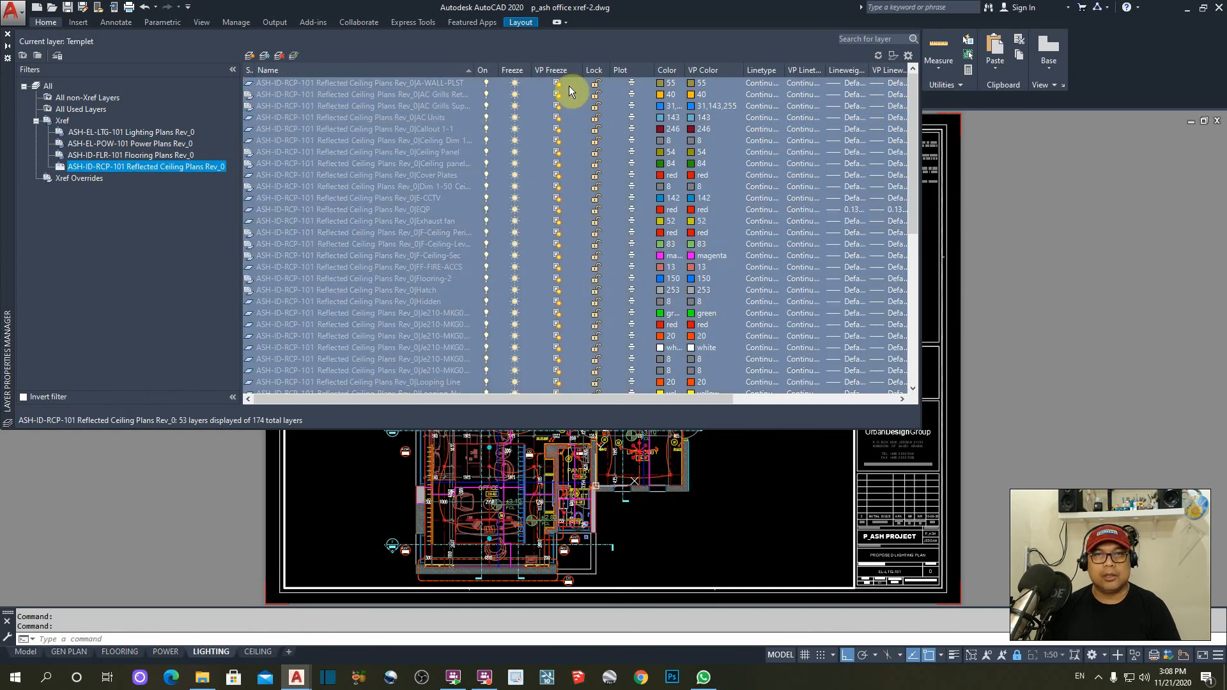
{"action": "left_click", "coordinate": [569, 85]}
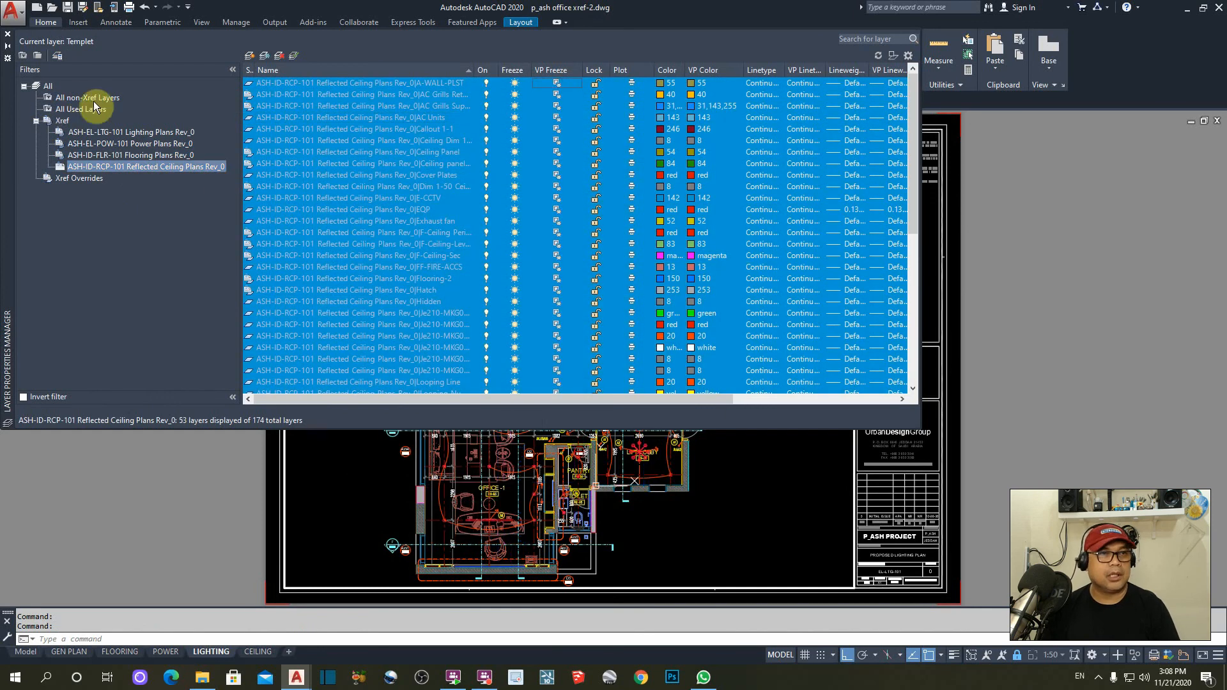
- Set the viewport colour of all non-Xref layers to 251 in the LIGHTING viewport and close the layer manager
{"action": "left_click", "coordinate": [75, 96]}
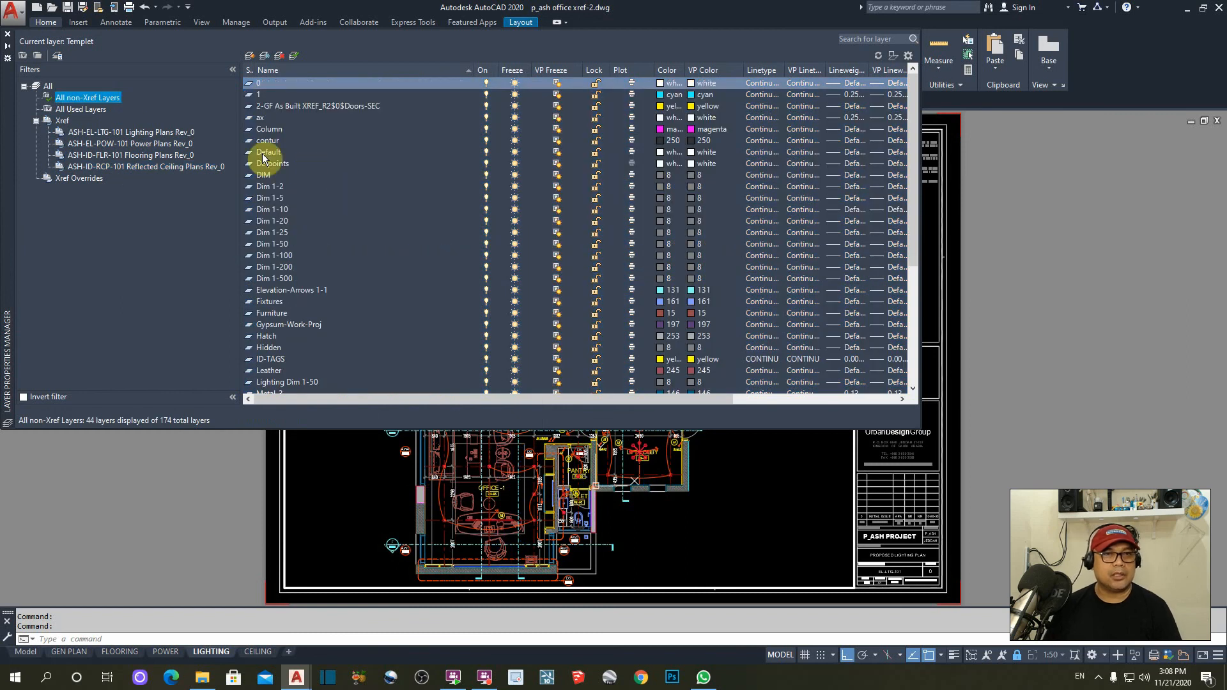
{"action": "right_click", "coordinate": [263, 175]}
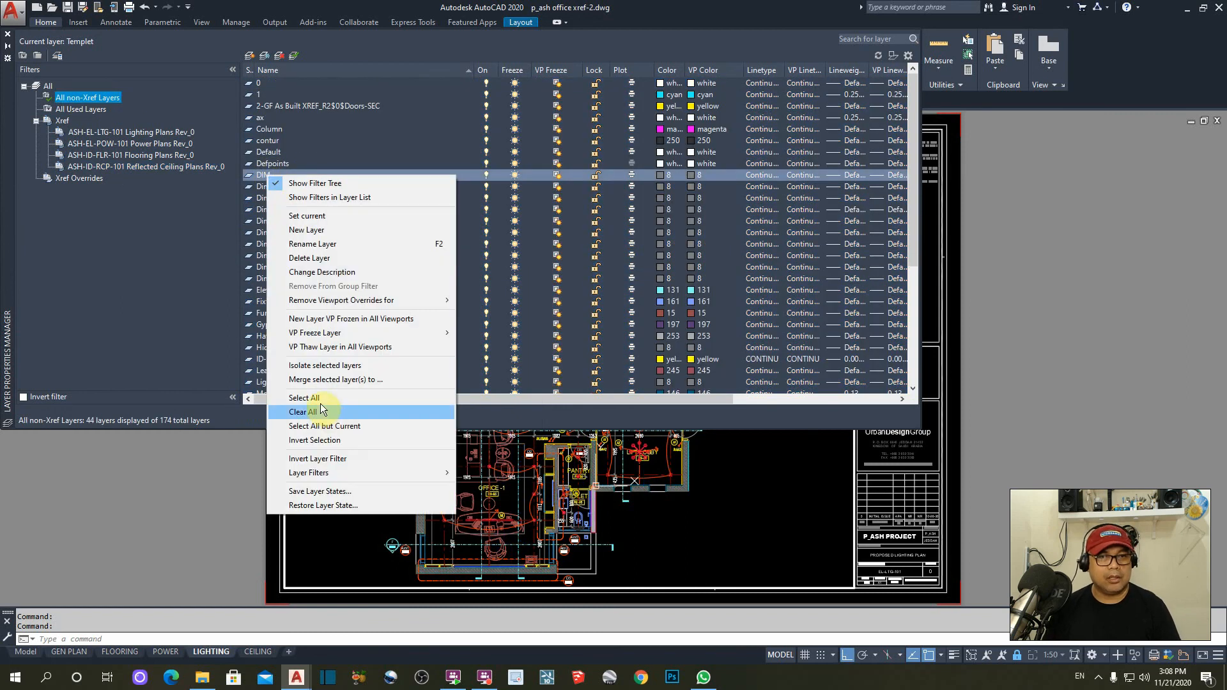
{"action": "left_click", "coordinate": [313, 398]}
{"action": "left_click", "coordinate": [695, 97]}
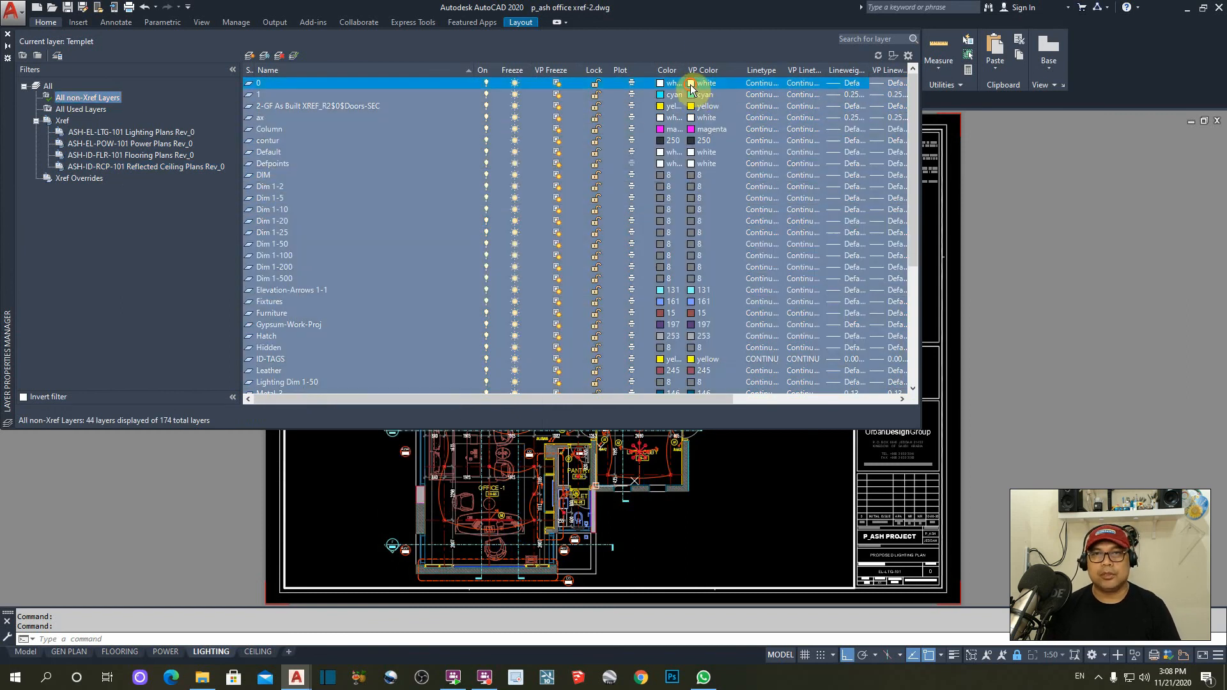
{"action": "left_click", "coordinate": [523, 381]}
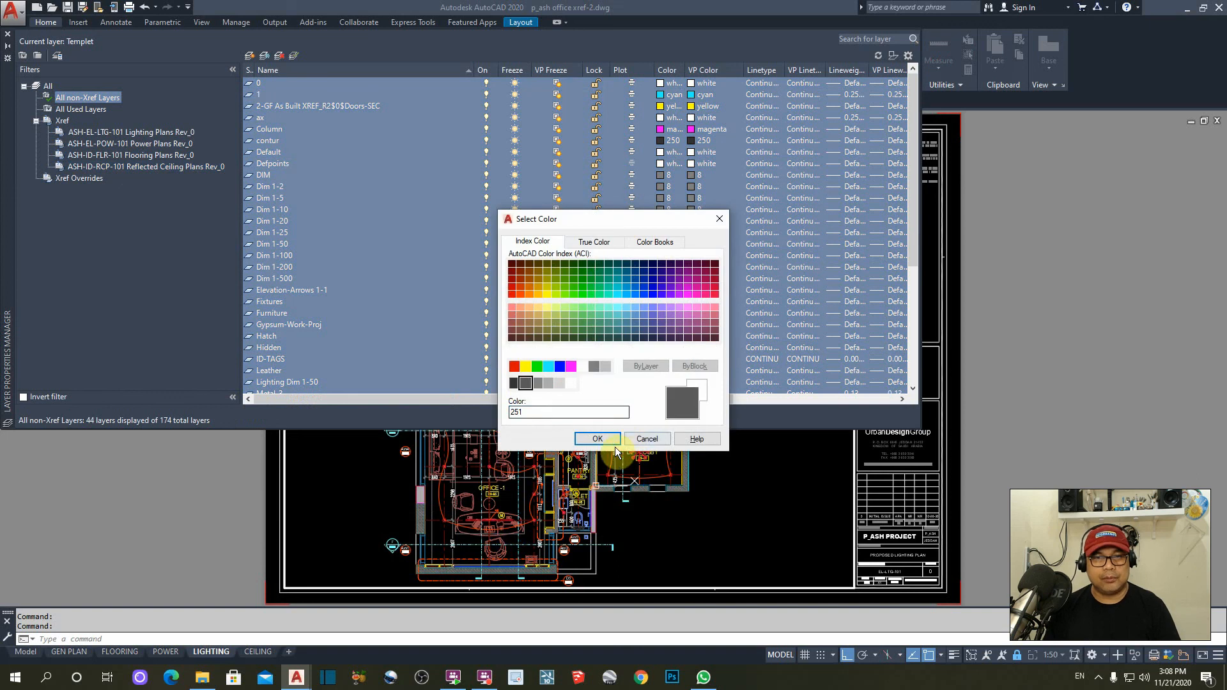
{"action": "left_click", "coordinate": [599, 440]}
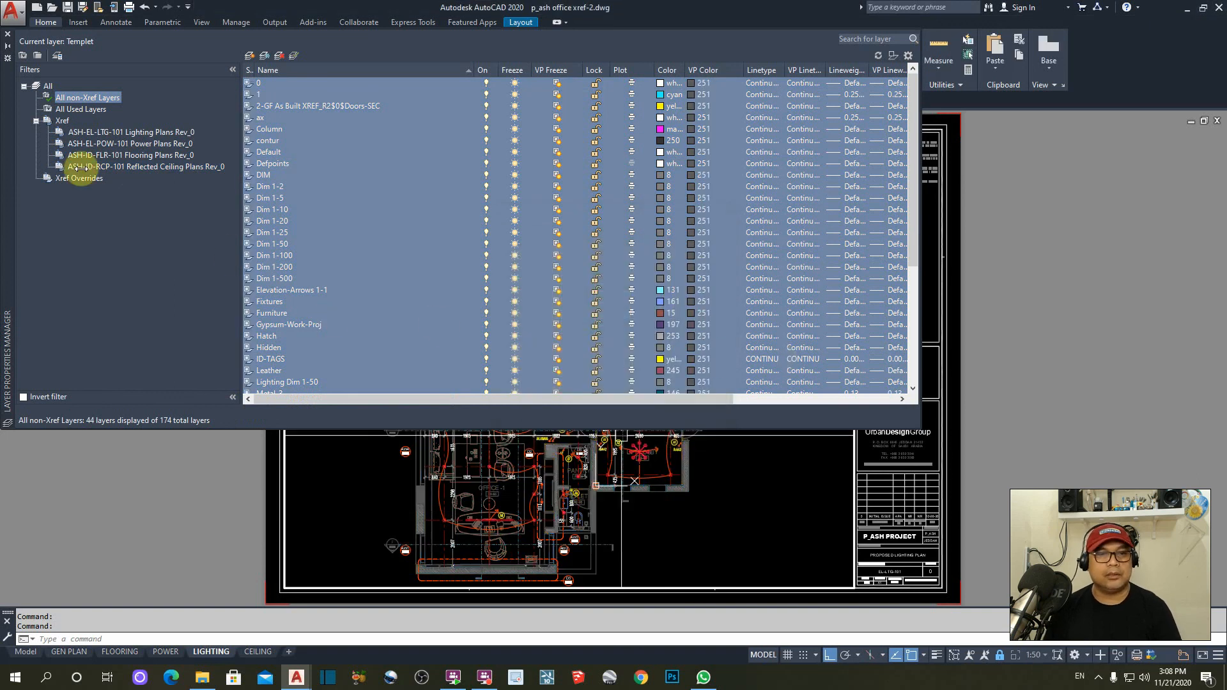
{"action": "left_click", "coordinate": [6, 36]}
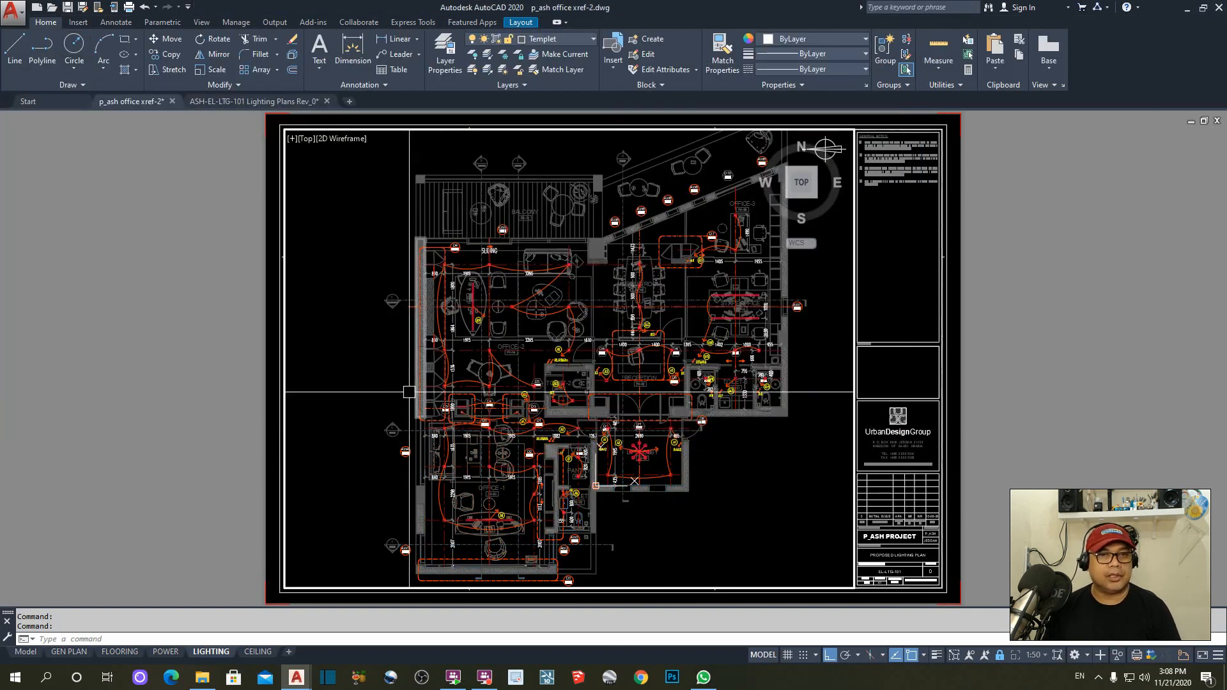
{"action": "key", "text": "Escape"}
{"action": "key", "text": "Escape"}
{"action": "left_click", "coordinate": [368, 335]}
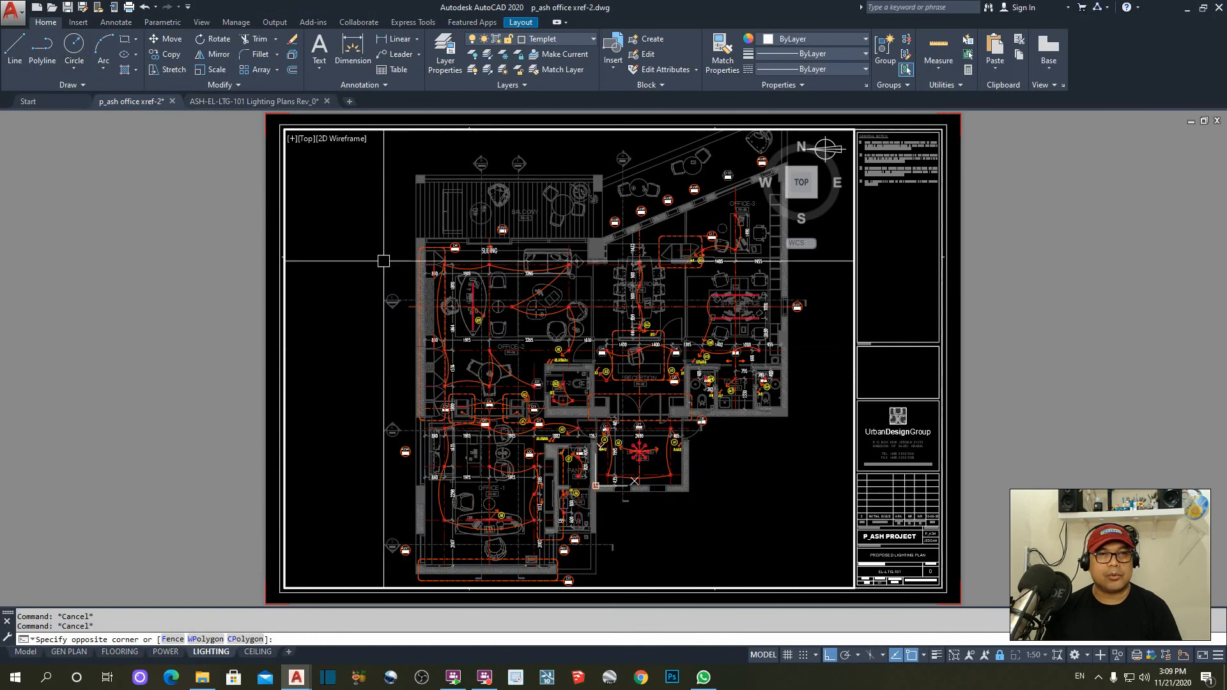
- Freeze the Dim 1-25 layer and the door tag layer in the LIGHTING viewport by picking objects on them
{"action": "key", "text": "Escape"}
{"action": "left_click", "coordinate": [505, 61]}
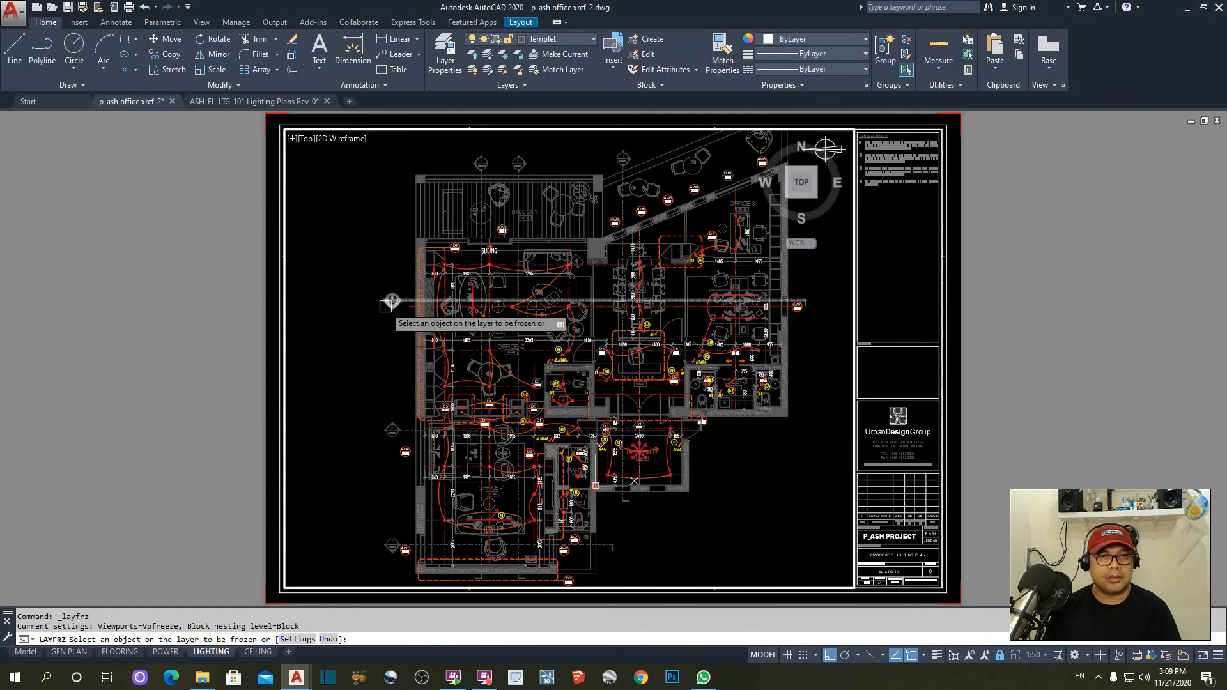
{"action": "scroll", "coordinate": [473, 323], "scroll_direction": "up", "scroll_amount": 6}
{"action": "left_click", "coordinate": [400, 256]}
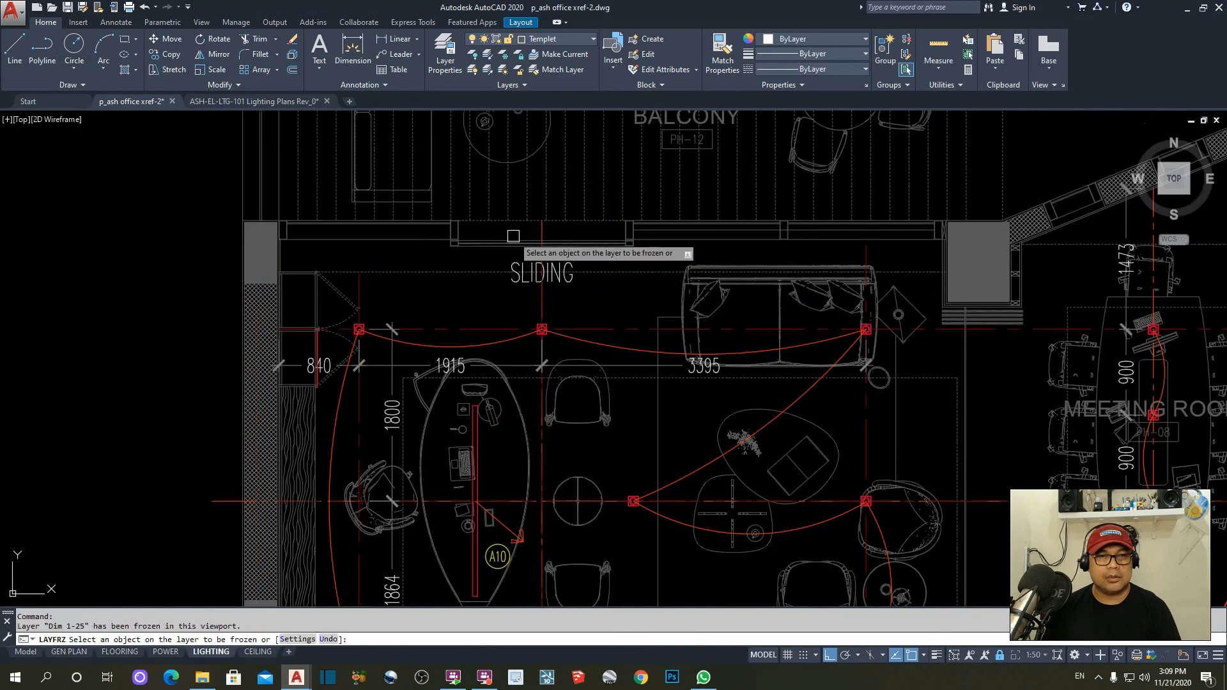
{"action": "scroll", "coordinate": [703, 415], "scroll_direction": "down", "scroll_amount": 10}
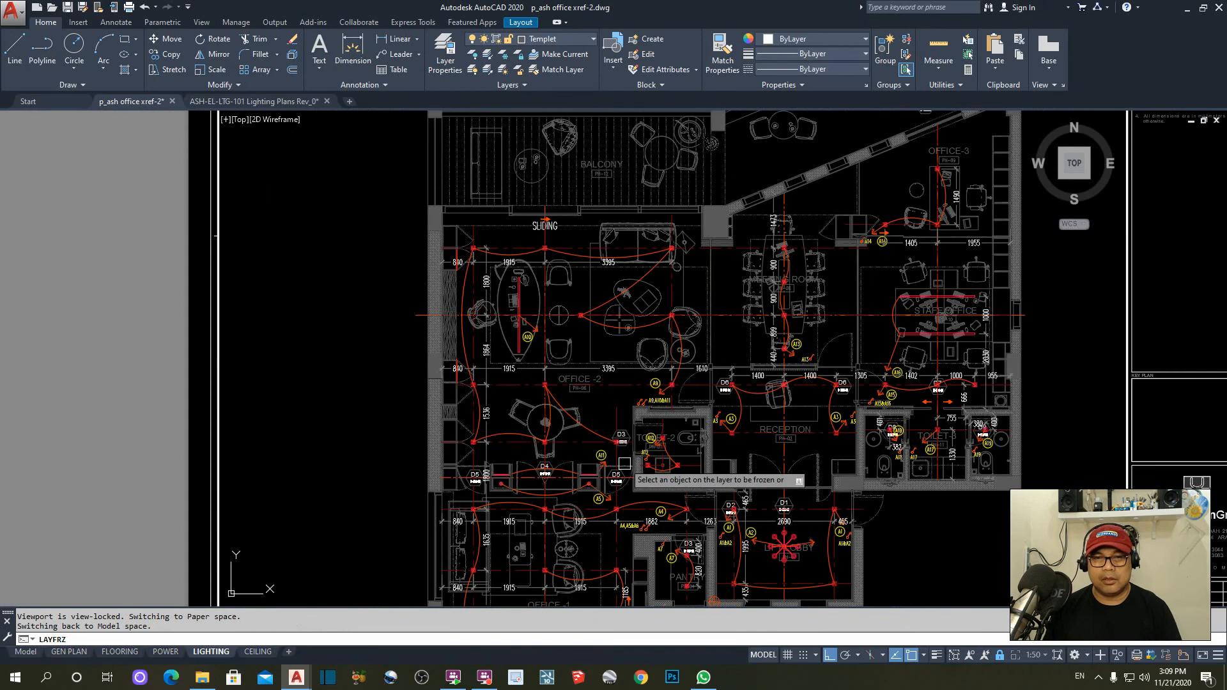
{"action": "scroll", "coordinate": [623, 460], "scroll_direction": "up", "scroll_amount": 8}
{"action": "left_click", "coordinate": [717, 419]}
{"action": "key", "text": "Escape"}
{"action": "scroll", "coordinate": [610, 319], "scroll_direction": "down", "scroll_amount": 10}
{"action": "key", "text": "Escape"}
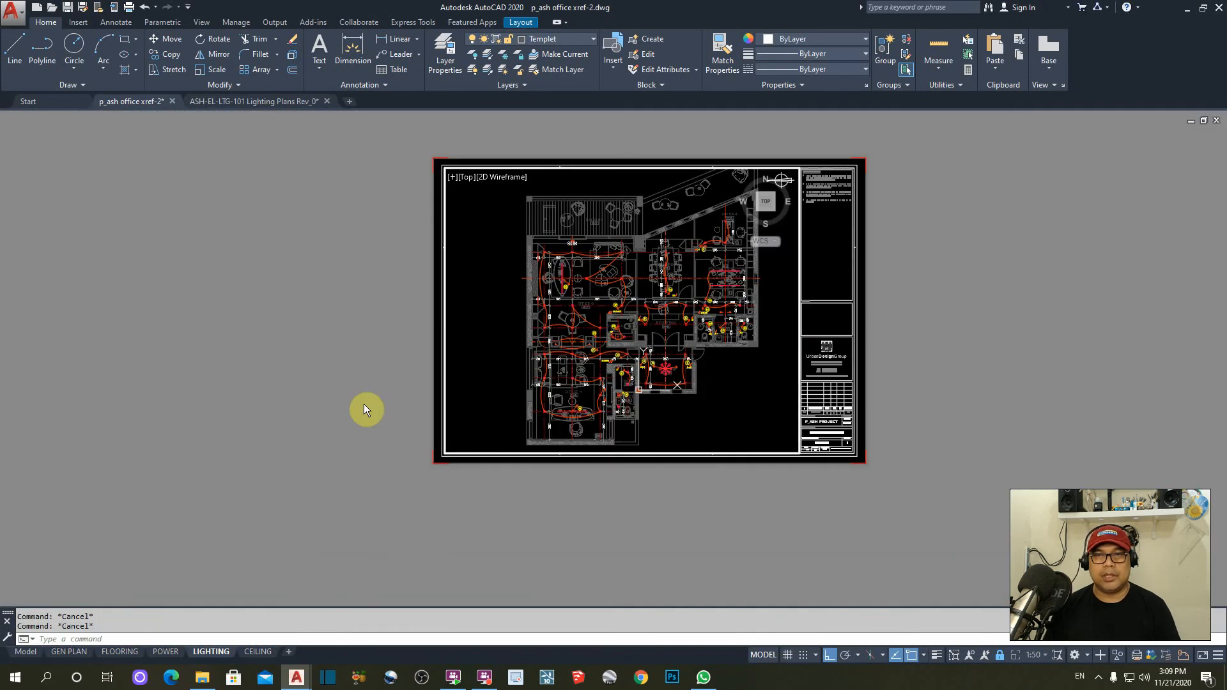
- Leave the LIGHTING viewport for paper space and fit the whole sheet in view
{"action": "double_click", "coordinate": [356, 395]}
{"action": "key", "text": "Escape"}
{"action": "type", "text": "z"}
{"action": "key", "text": "Return"}
{"action": "type", "text": "e"}
{"action": "key", "text": "Return"}
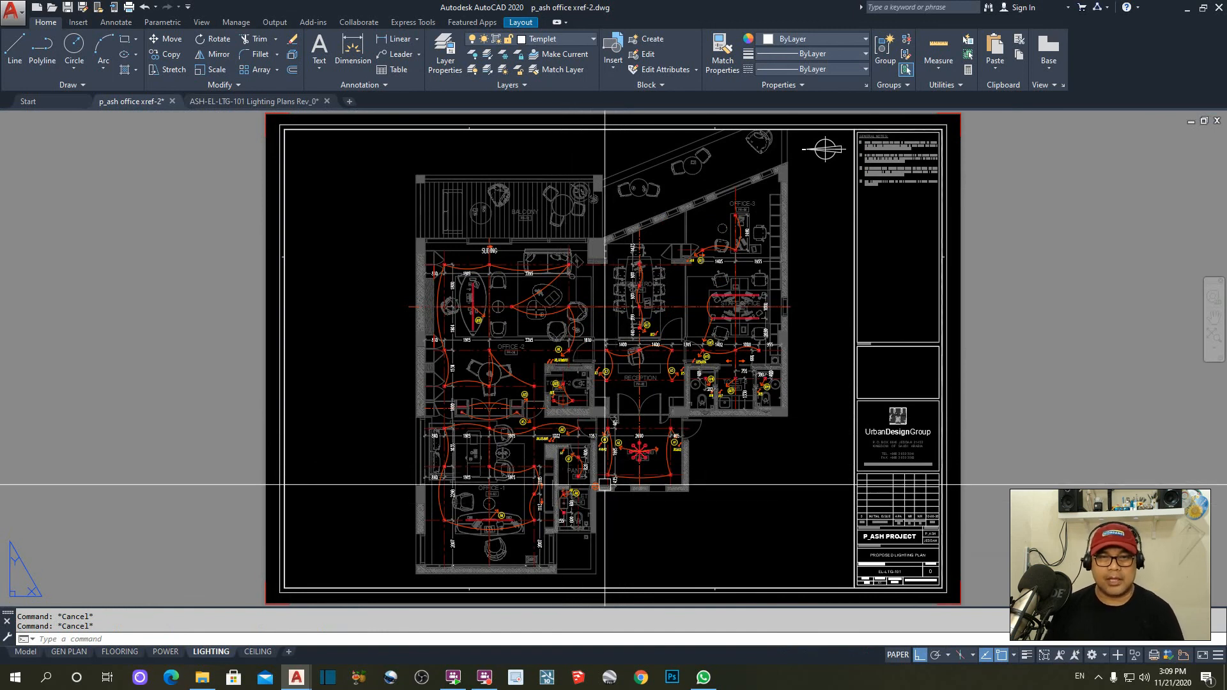
- Create a rectangular viewport on the CEILING layout filling the sheet's drawing frame beside the title block
{"action": "left_click", "coordinate": [259, 651]}
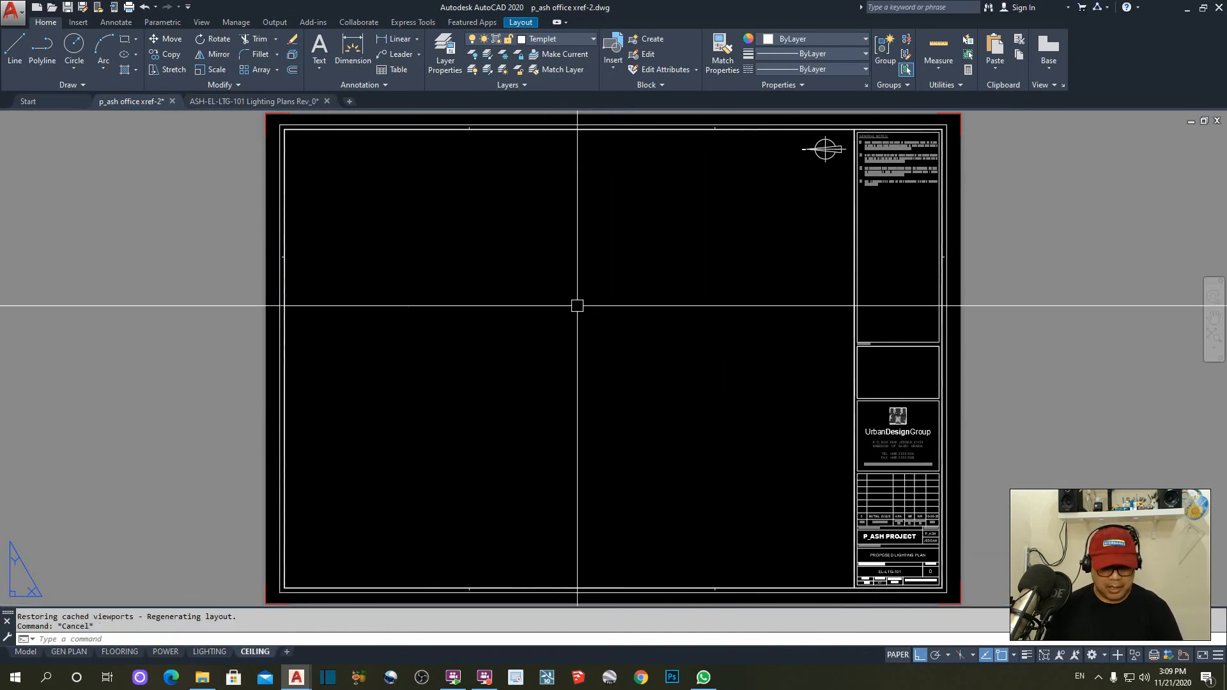
{"action": "type", "text": "MV"}
{"action": "key", "text": "Return"}
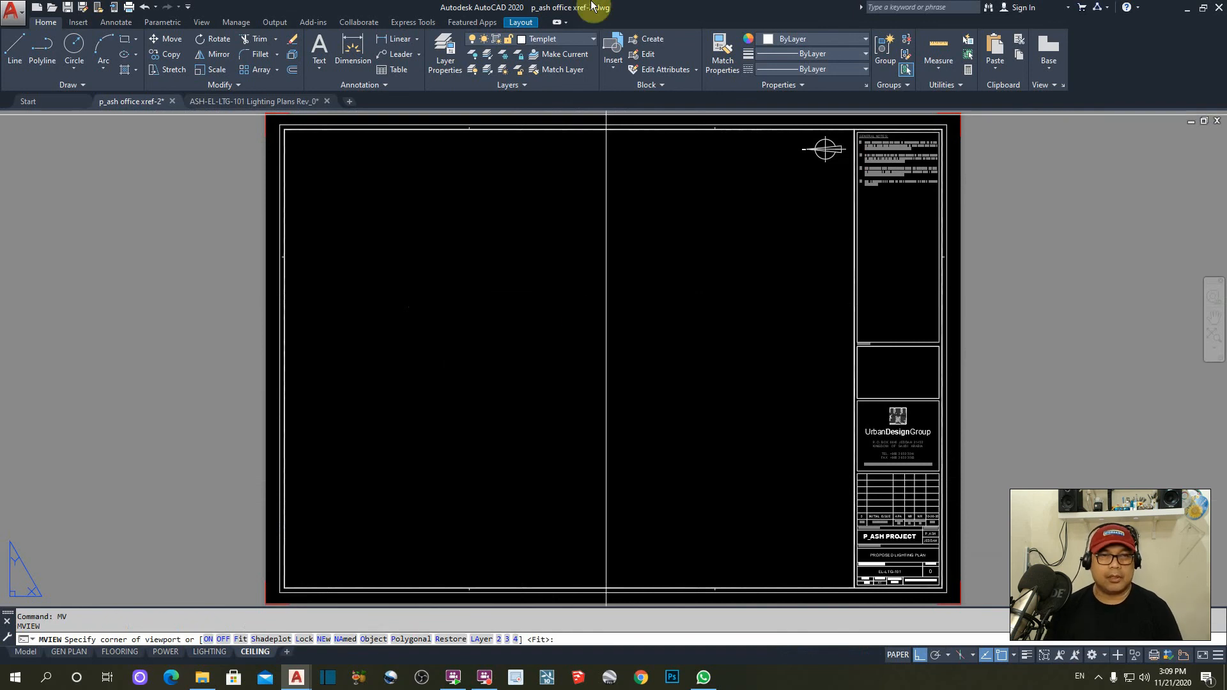
{"action": "left_click", "coordinate": [284, 129]}
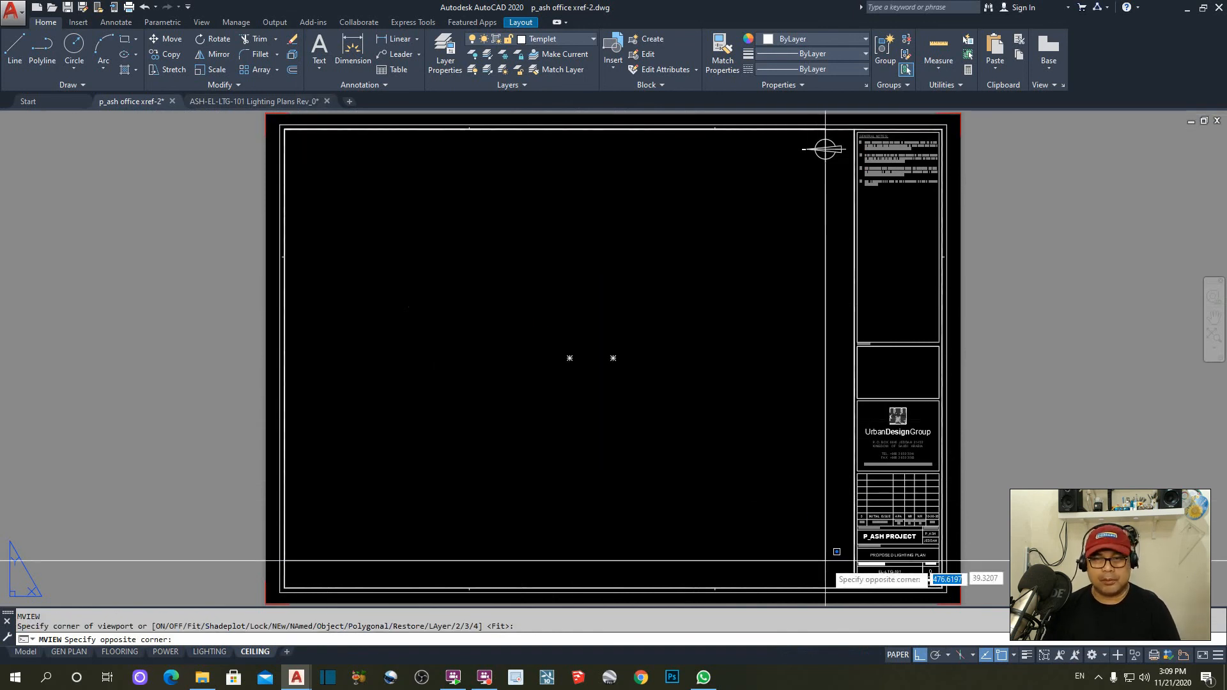
{"action": "left_click", "coordinate": [854, 587]}
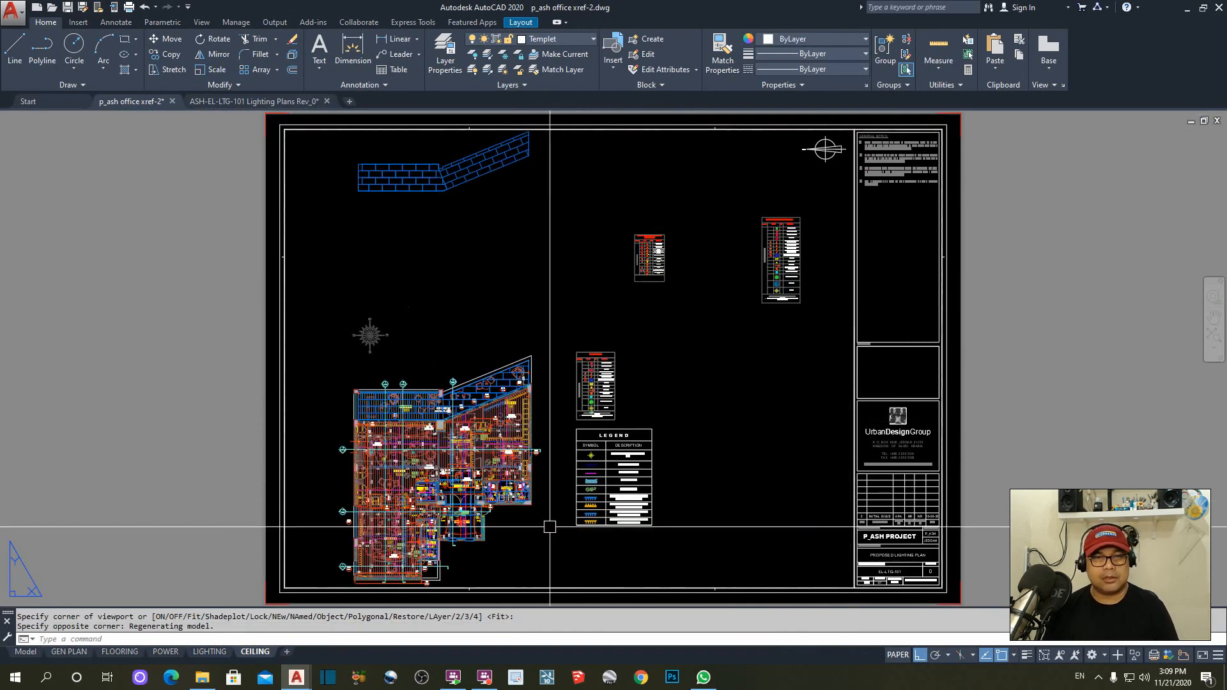
- Shift the floor plan towards the middle of the CEILING viewport and set the viewport scale to 1:50
{"action": "double_click", "coordinate": [428, 368]}
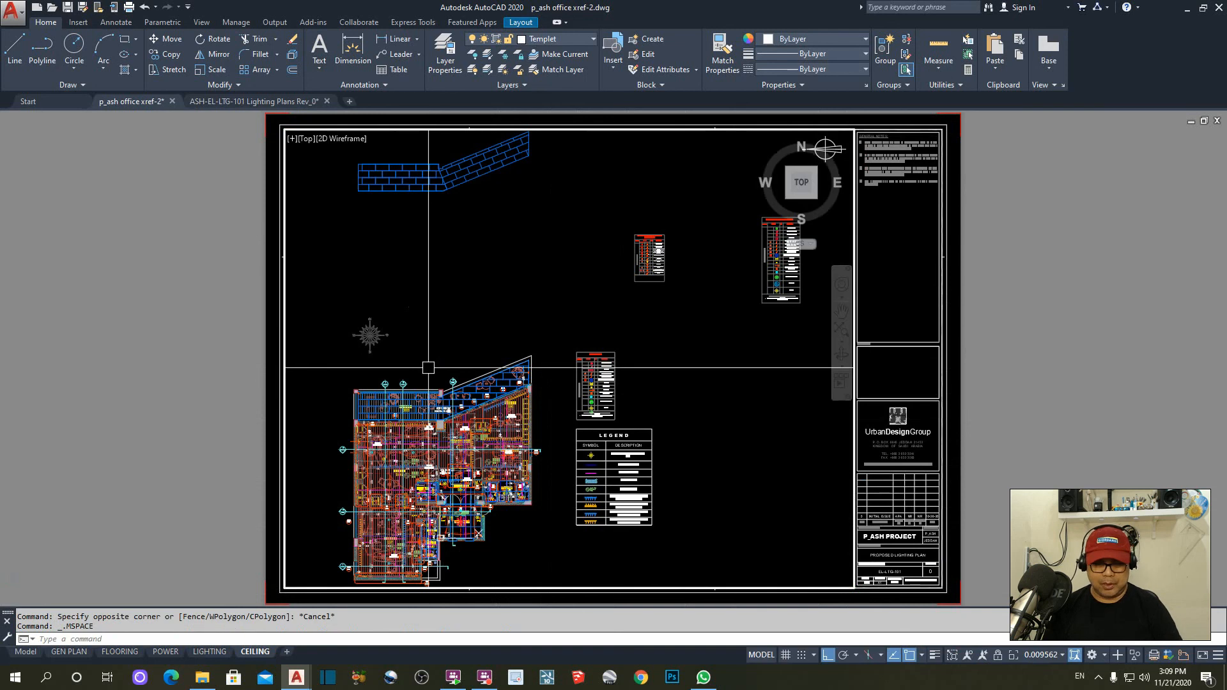
{"action": "type", "text": "P"}
{"action": "key", "text": "Return"}
{"action": "mouse_move", "coordinate": [515, 468]}
{"action": "left_mouse_down"}
{"action": "mouse_move", "coordinate": [647, 331]}
{"action": "mouse_move", "coordinate": [657, 362]}
{"action": "left_mouse_up"}
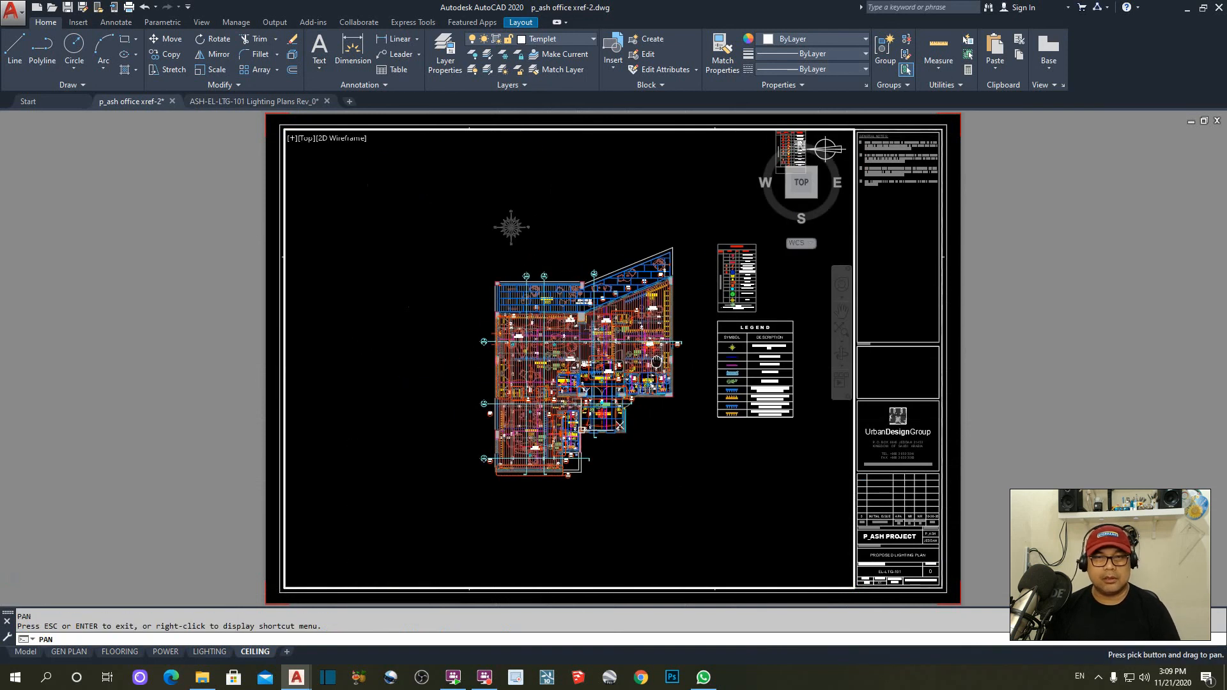
{"action": "key", "text": "Escape"}
{"action": "double_click", "coordinate": [222, 428]}
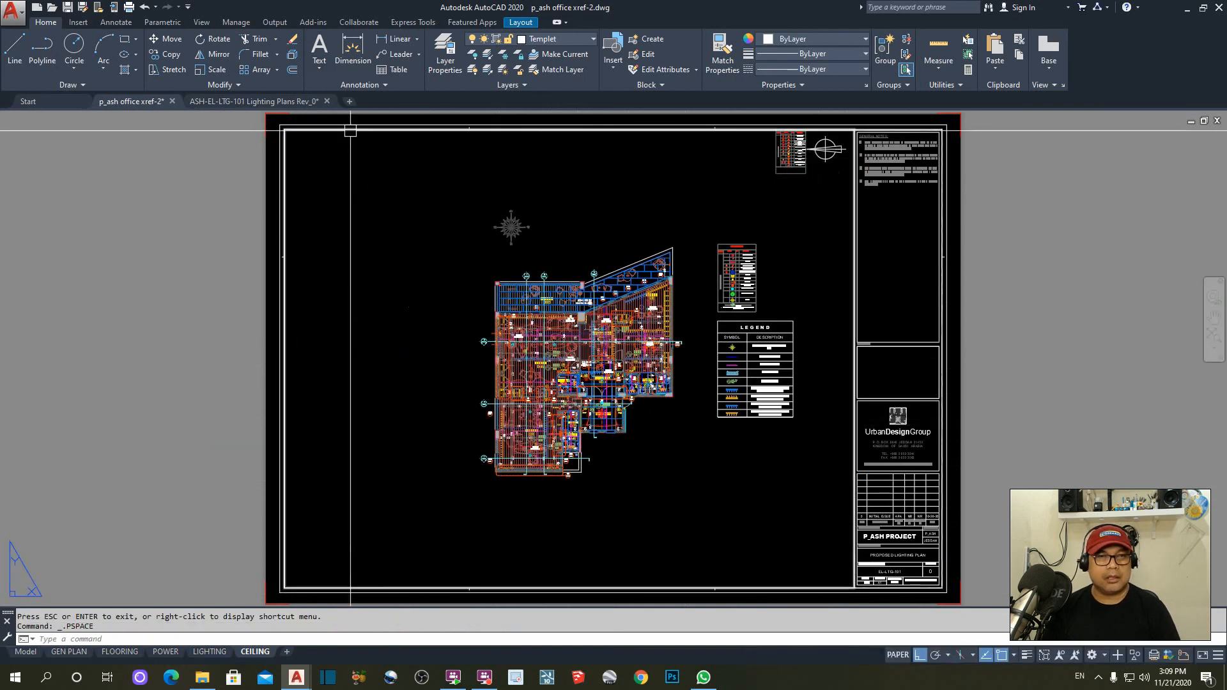
{"action": "left_click", "coordinate": [350, 129]}
{"action": "left_click", "coordinate": [1038, 653]}
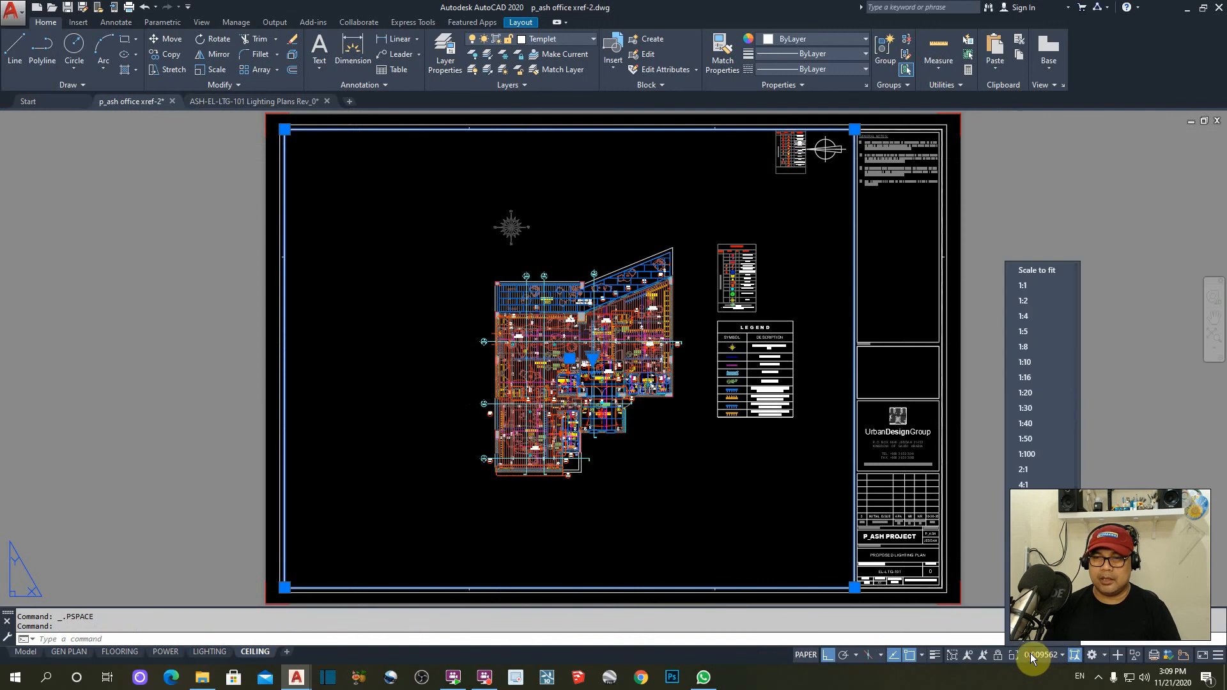
{"action": "left_click", "coordinate": [1026, 439]}
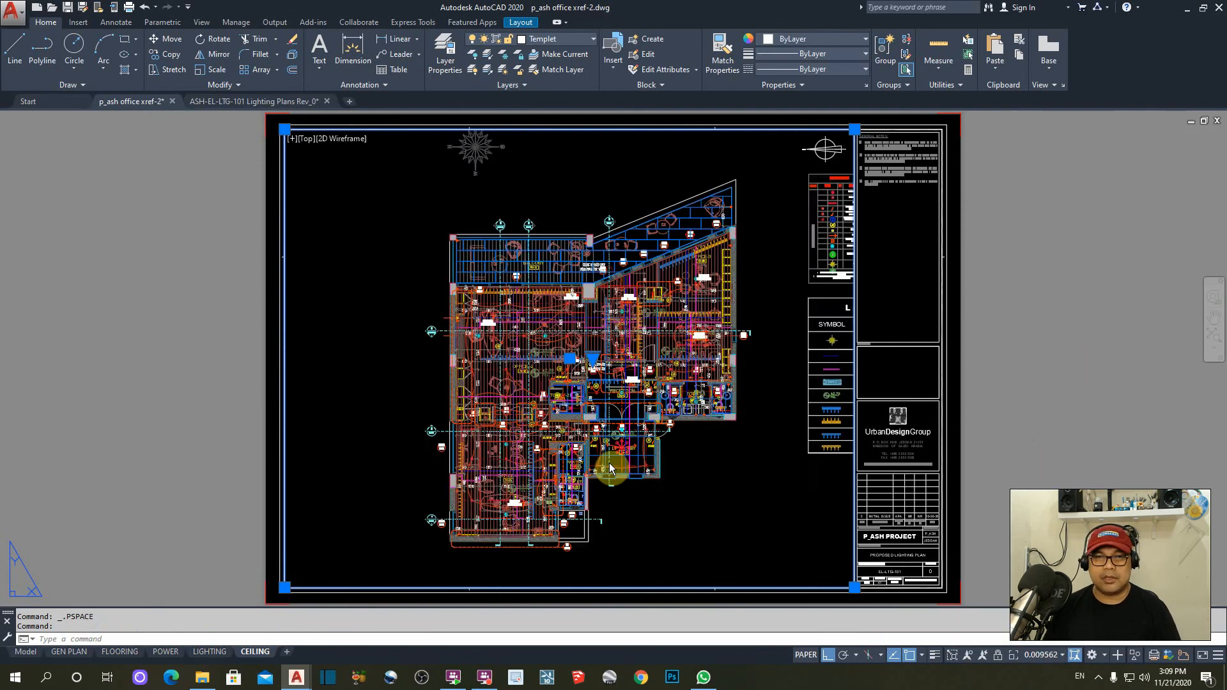
- Pan the 1:50 plan to fit fully inside the CEILING viewport, return to paper space and lock the viewport
{"action": "double_click", "coordinate": [352, 406]}
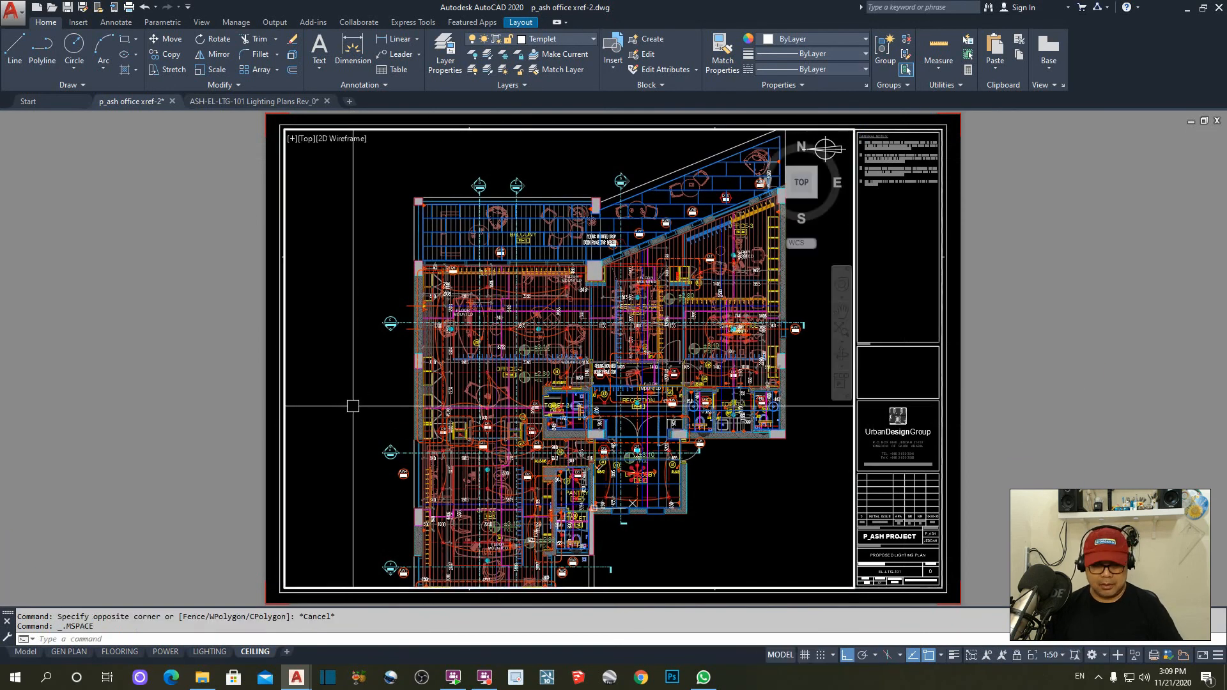
{"action": "type", "text": "p"}
{"action": "key", "text": "Return"}
{"action": "left_click_drag", "start_coordinate": [519, 436], "coordinate": [516, 416]}
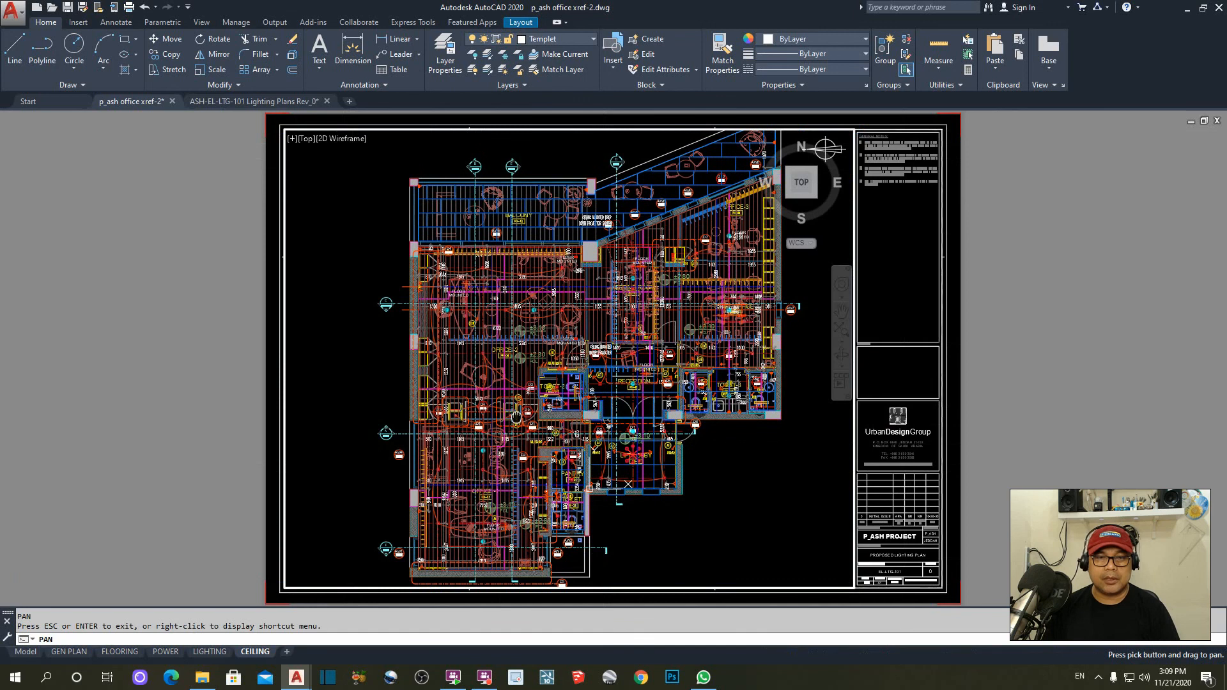
{"action": "key", "text": "Escape"}
{"action": "double_click", "coordinate": [183, 416]}
{"action": "key", "text": "Escape"}
{"action": "key", "text": "Escape"}
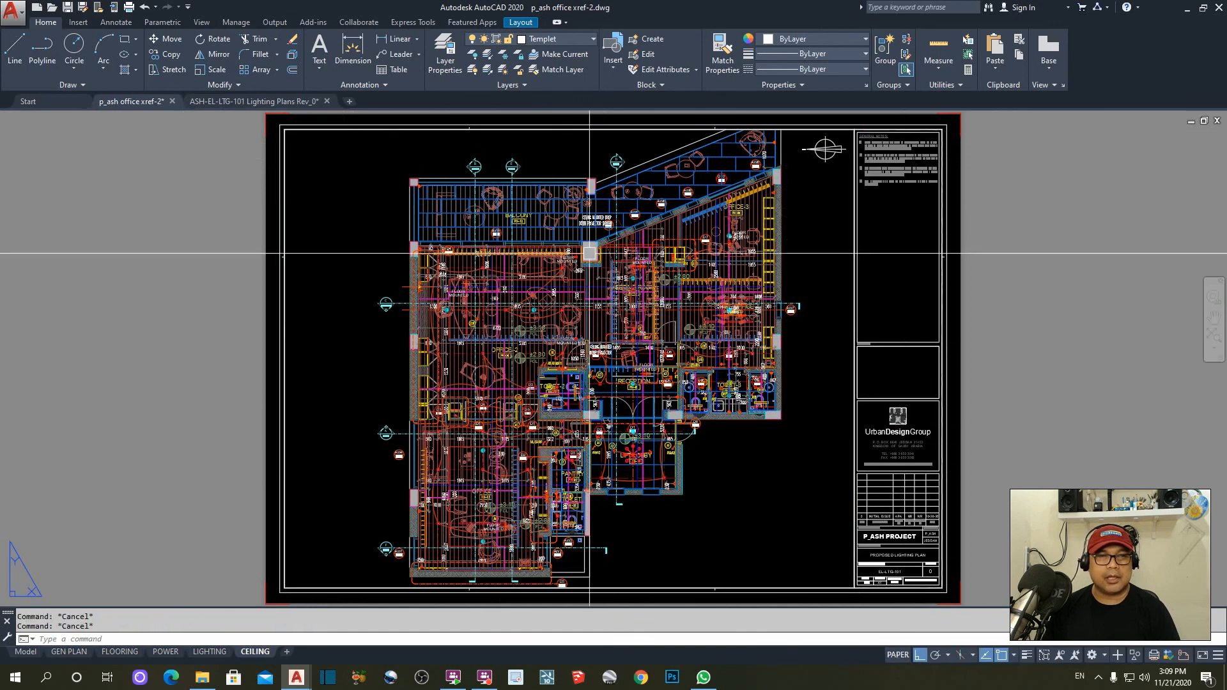
{"action": "left_click", "coordinate": [370, 129]}
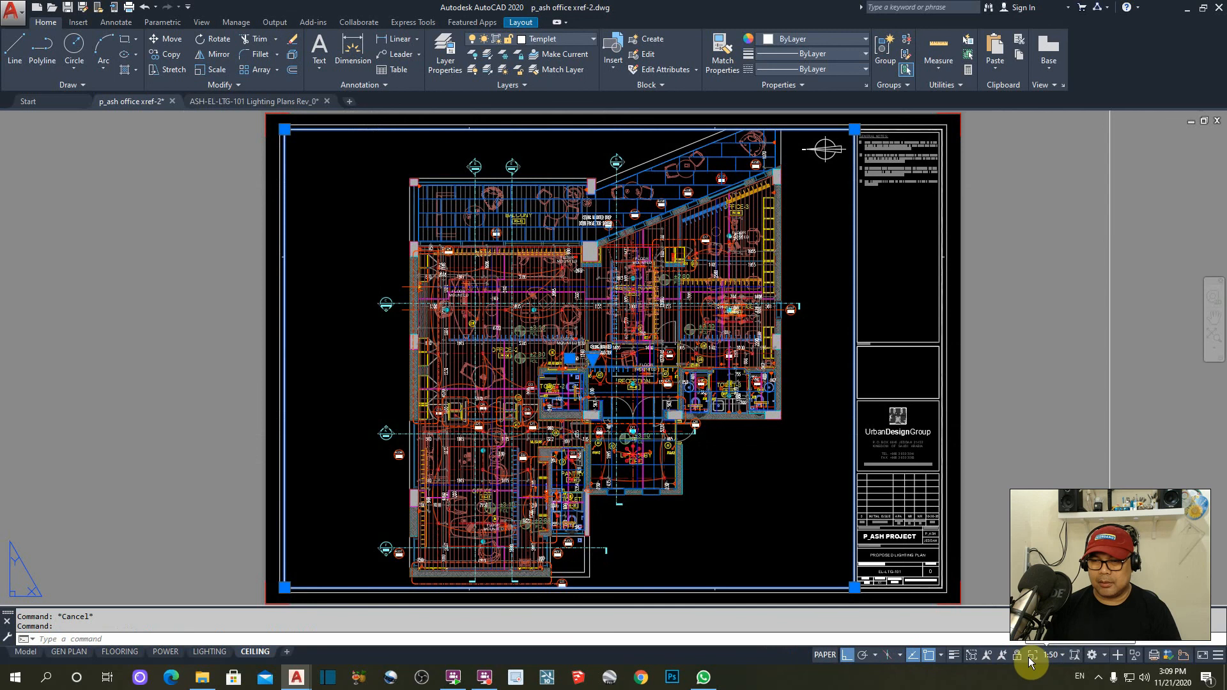
- Freeze all layers of the ASH-EL-LTG-101 Lighting Plans Rev_0 xref in the CEILING viewport only
{"action": "double_click", "coordinate": [389, 278]}
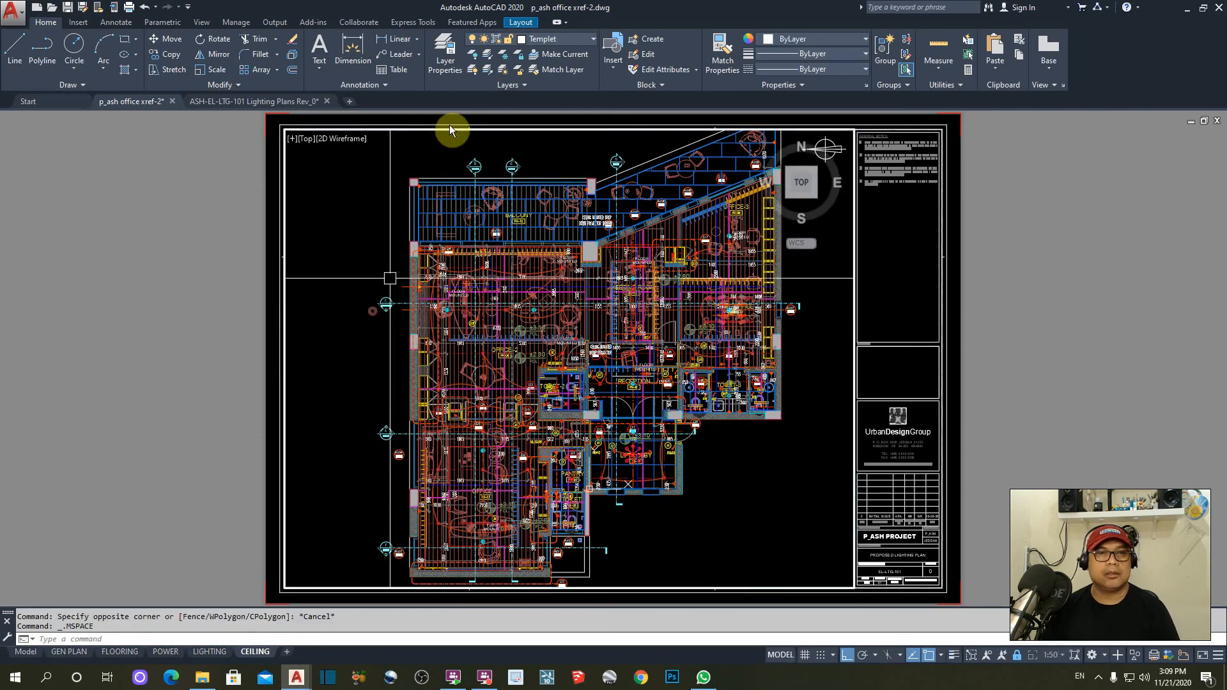
{"action": "left_click", "coordinate": [450, 51]}
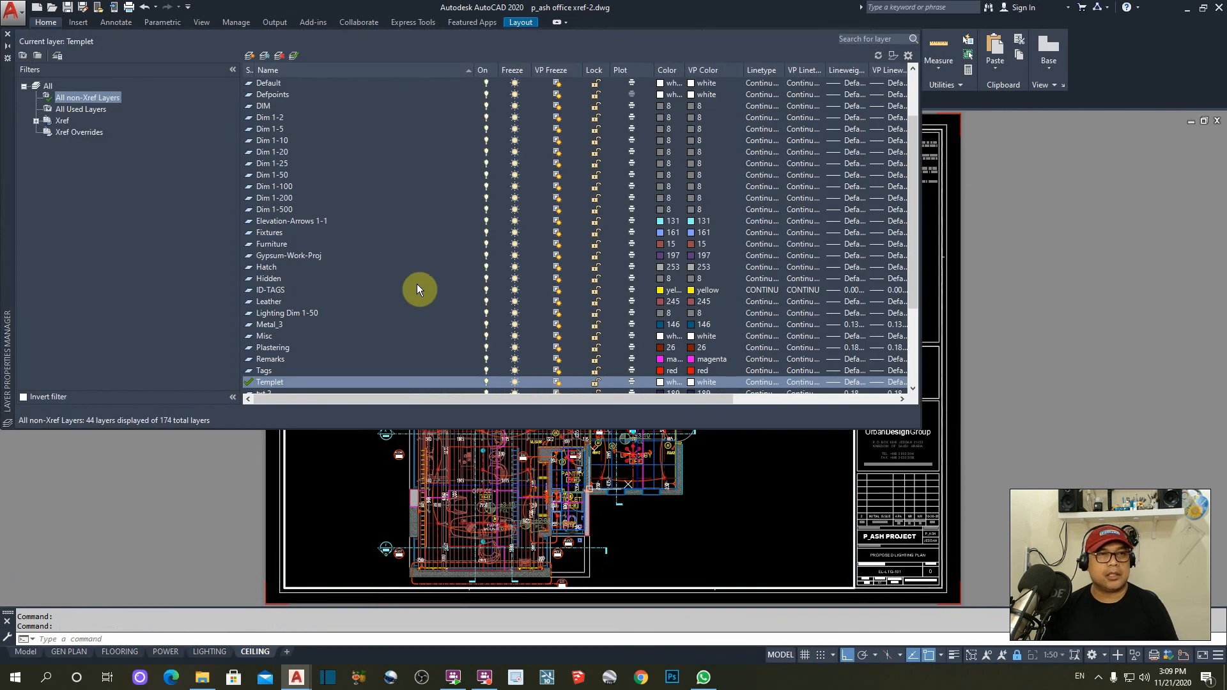
{"action": "left_click", "coordinate": [35, 121]}
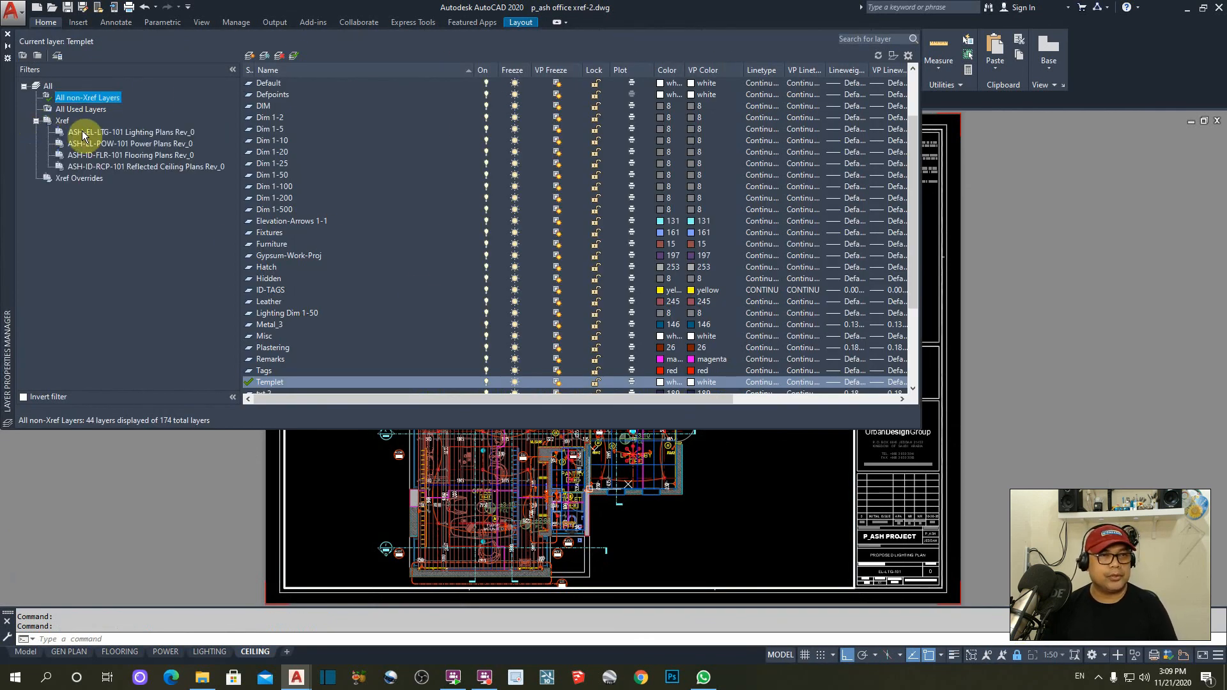
{"action": "left_click", "coordinate": [87, 131]}
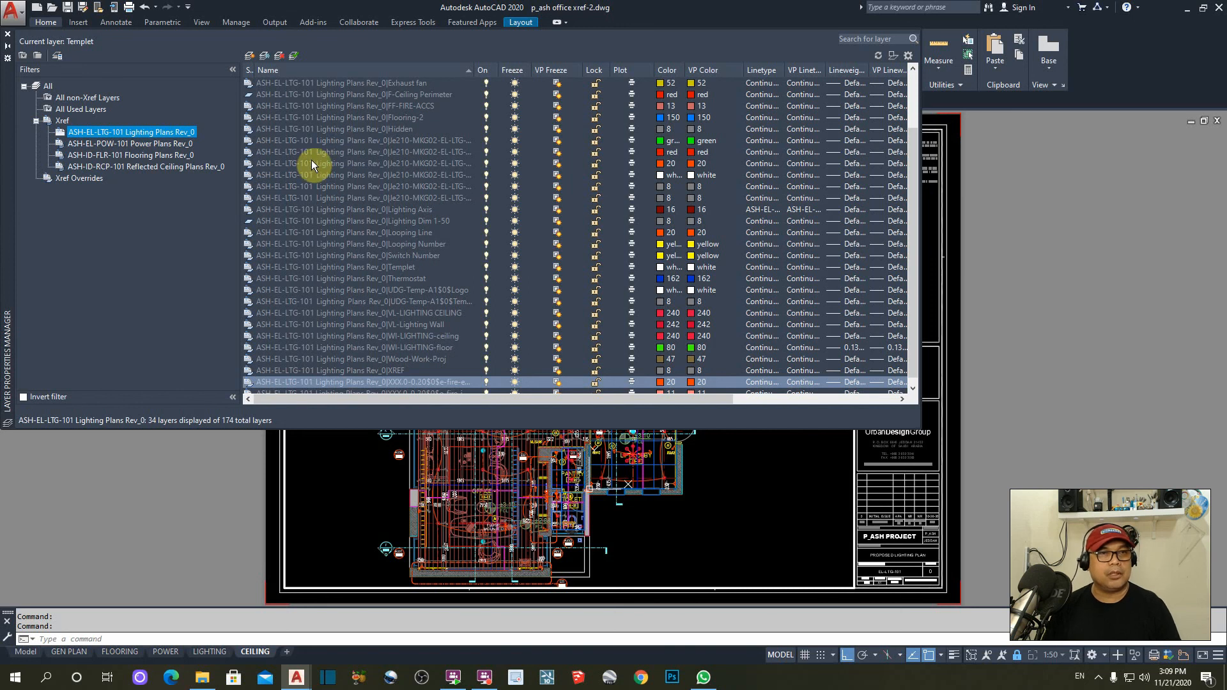
{"action": "right_click", "coordinate": [317, 124]}
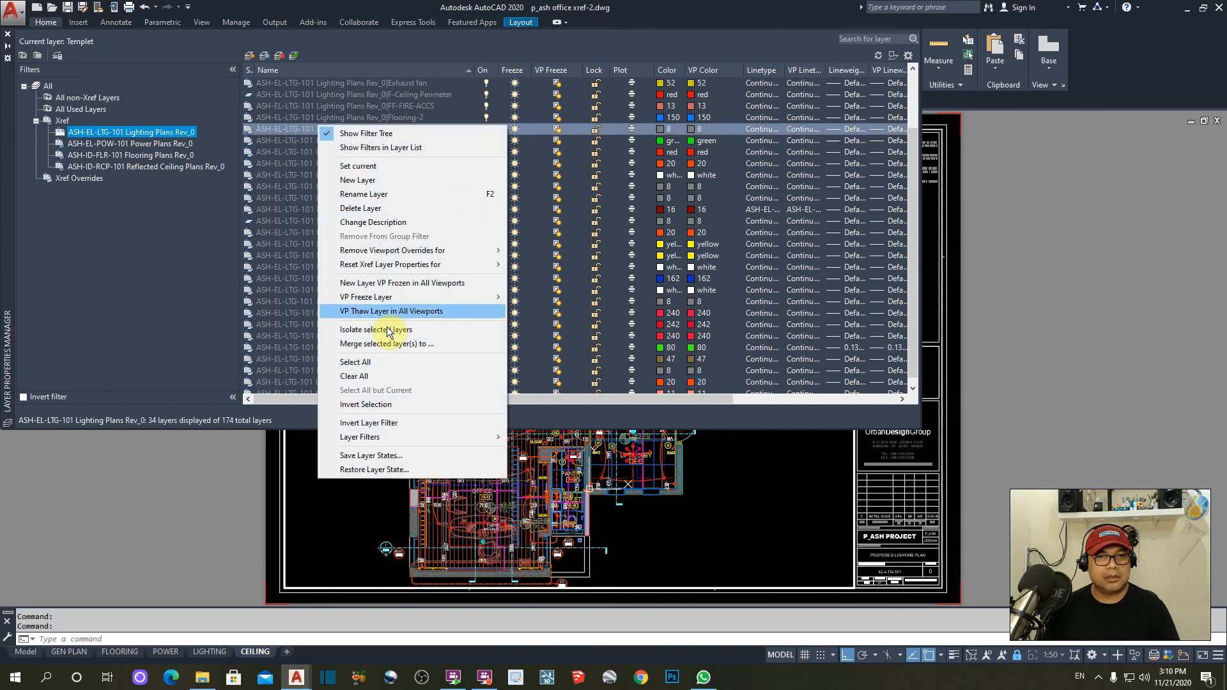
{"action": "left_click", "coordinate": [345, 359]}
{"action": "left_click", "coordinate": [557, 83]}
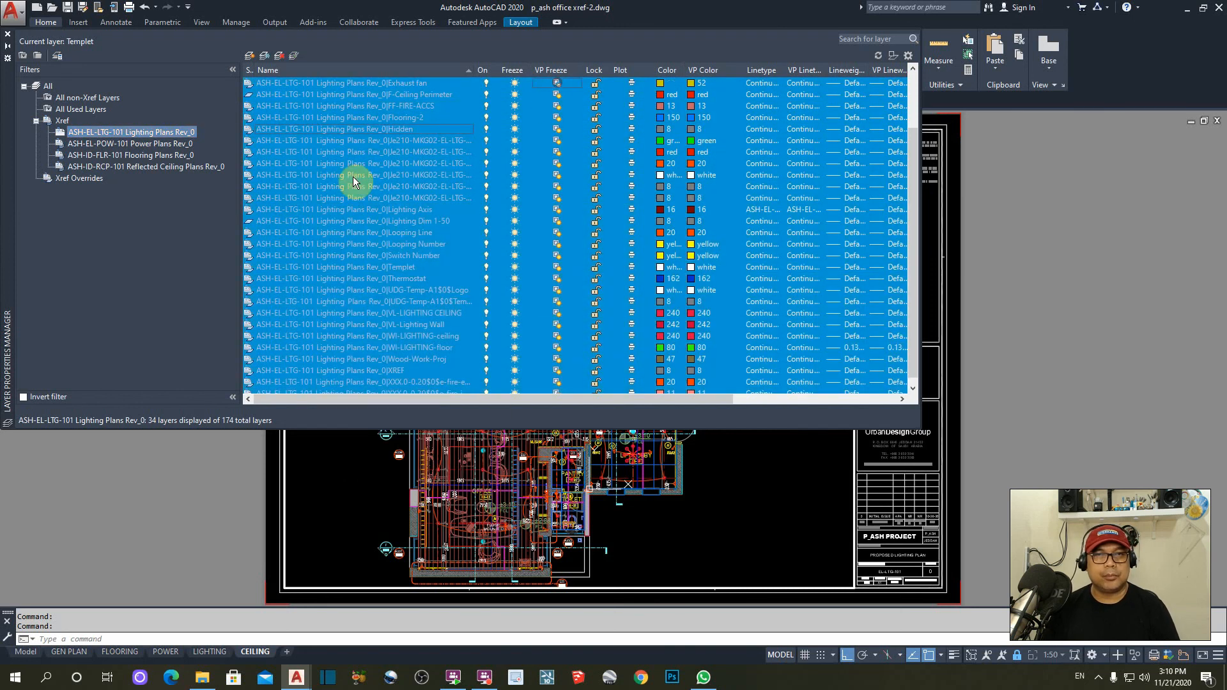
- Freeze all layers of the ASH-EL-POW-101 Power Plans Rev_0 xref in the CEILING viewport only
{"action": "left_click", "coordinate": [130, 143]}
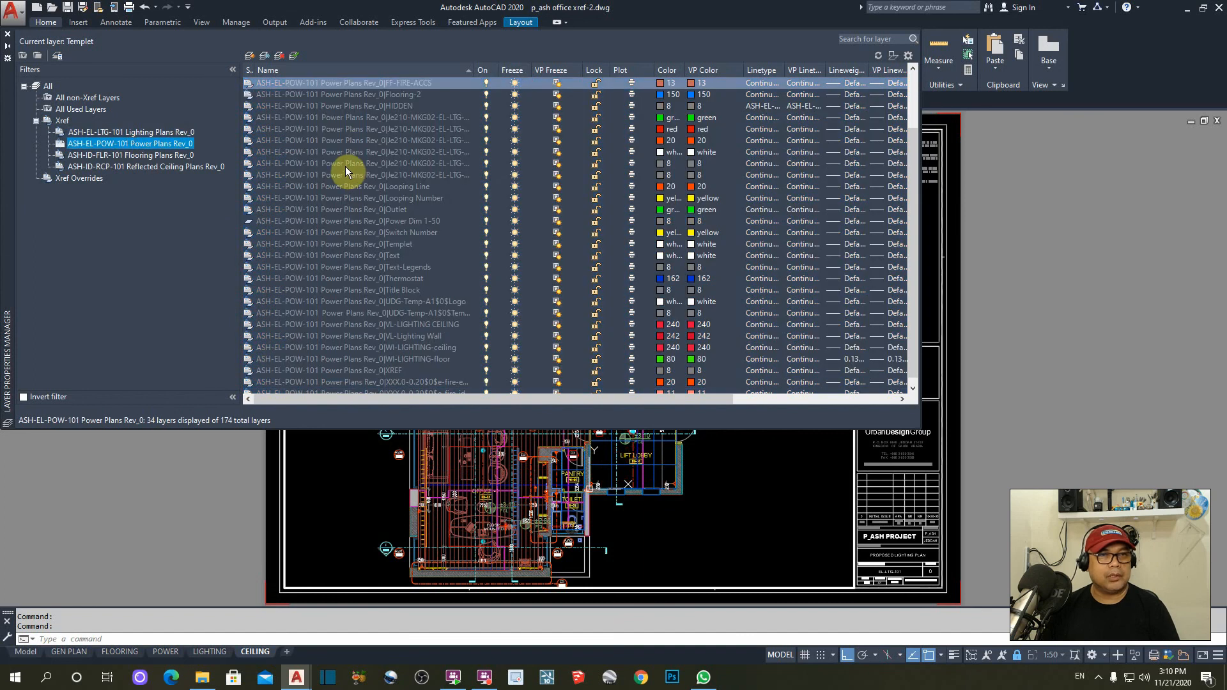
{"action": "right_click", "coordinate": [347, 165]}
{"action": "left_click", "coordinate": [387, 404]}
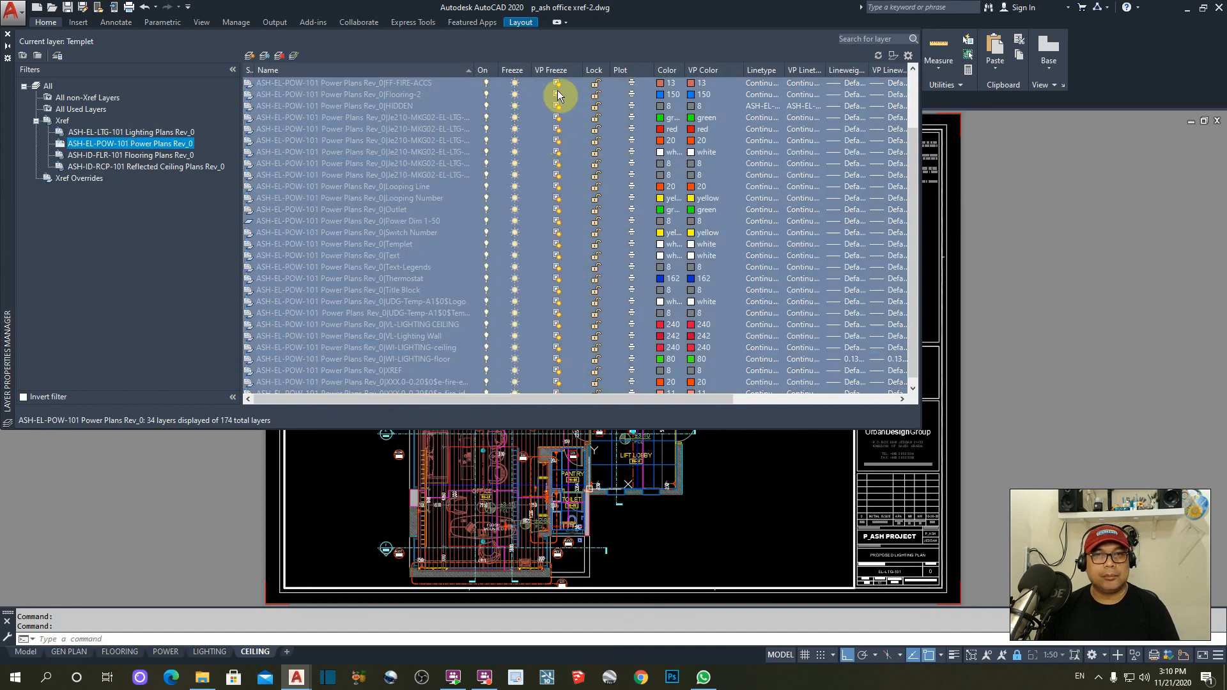
{"action": "left_click", "coordinate": [557, 85]}
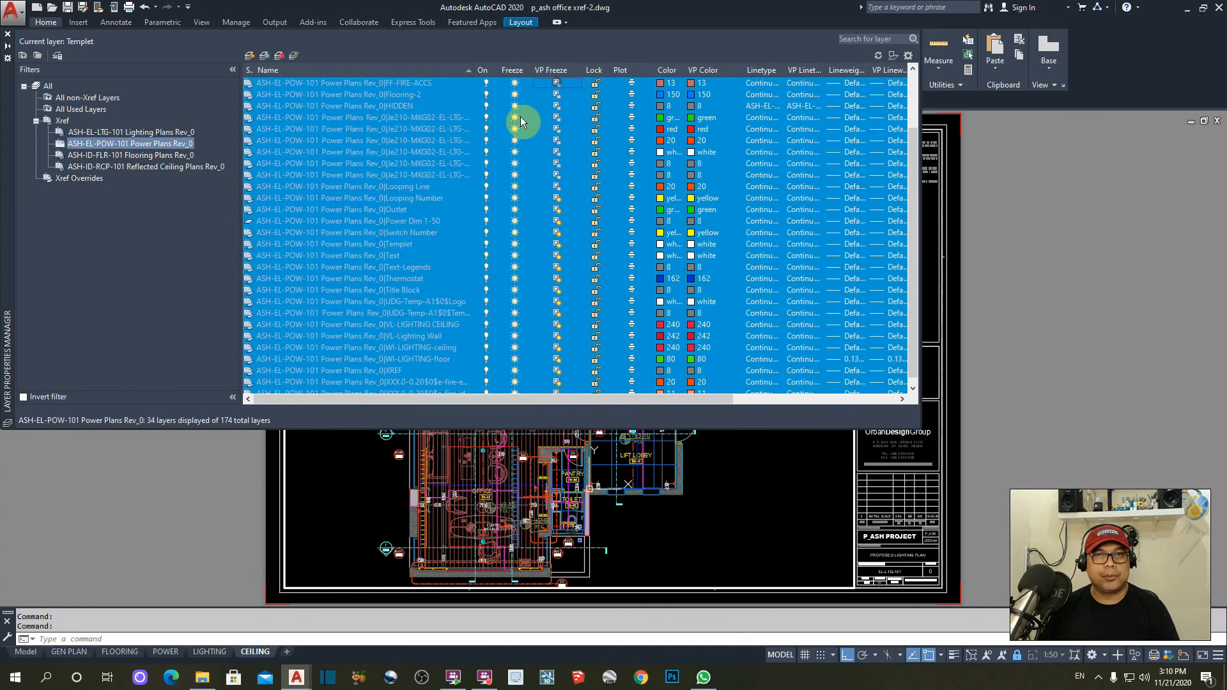
- Freeze all layers of the ASH-ID-FLR-101 Flooring Plans Rev_0 xref in the CEILING viewport only
{"action": "left_click", "coordinate": [136, 155]}
{"action": "right_click", "coordinate": [354, 152]}
{"action": "left_click", "coordinate": [402, 391]}
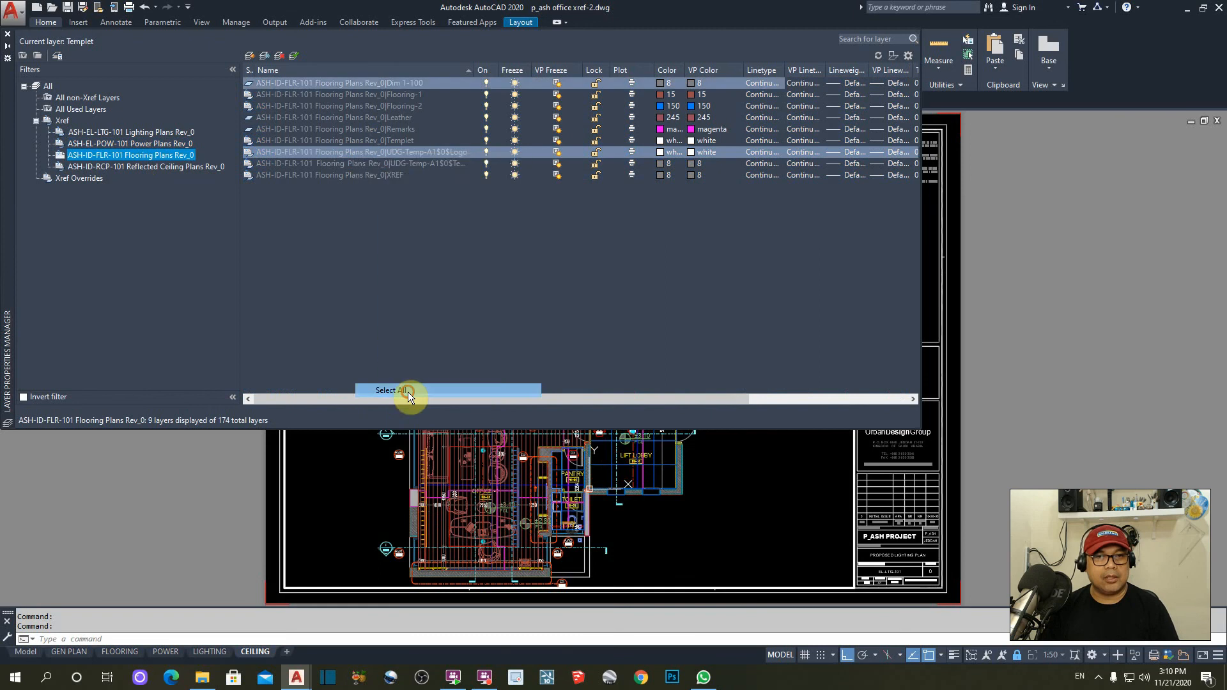
{"action": "left_click", "coordinate": [555, 84]}
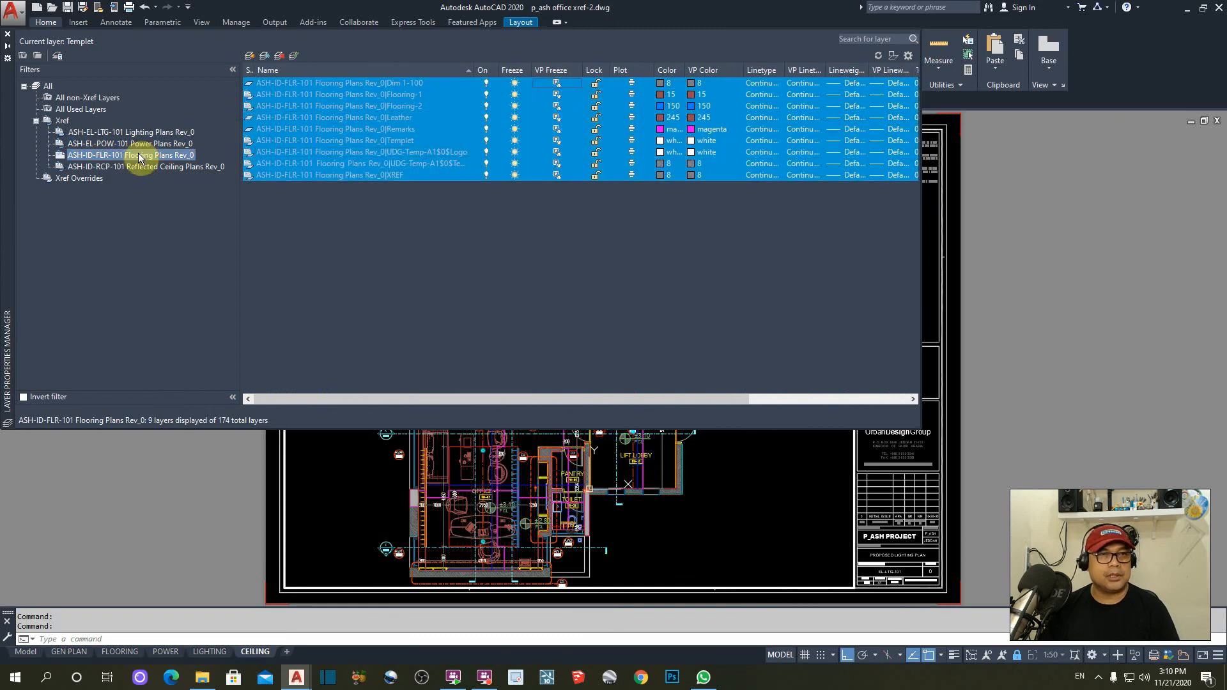
- Set the viewport colour of all non-Xref layers to 251 in the CEILING viewport and close the layer manager
{"action": "left_click", "coordinate": [73, 100]}
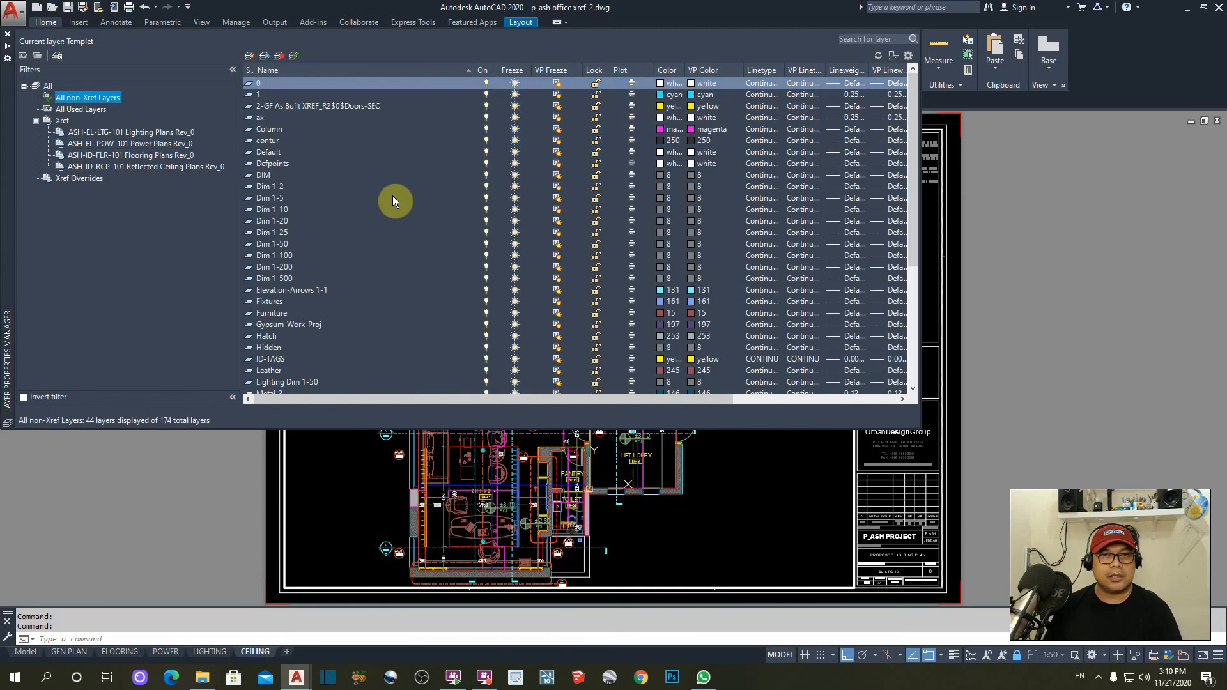
{"action": "right_click", "coordinate": [262, 186]}
{"action": "left_click", "coordinate": [308, 408]}
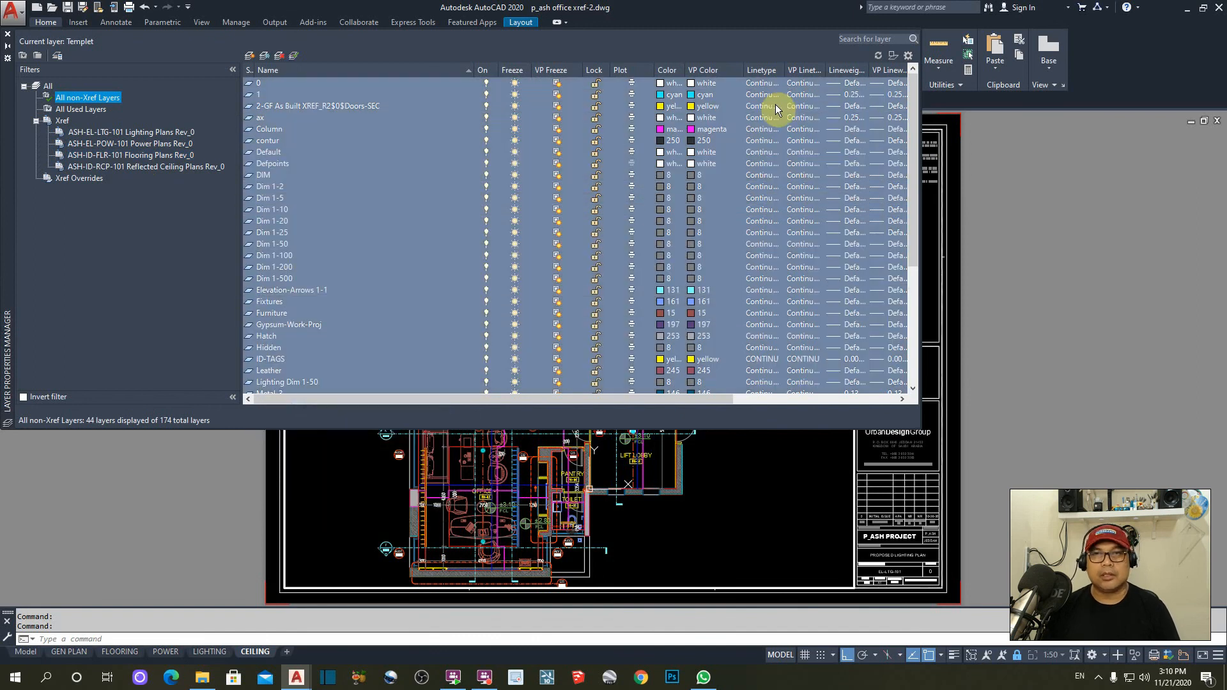
{"action": "left_click", "coordinate": [690, 86]}
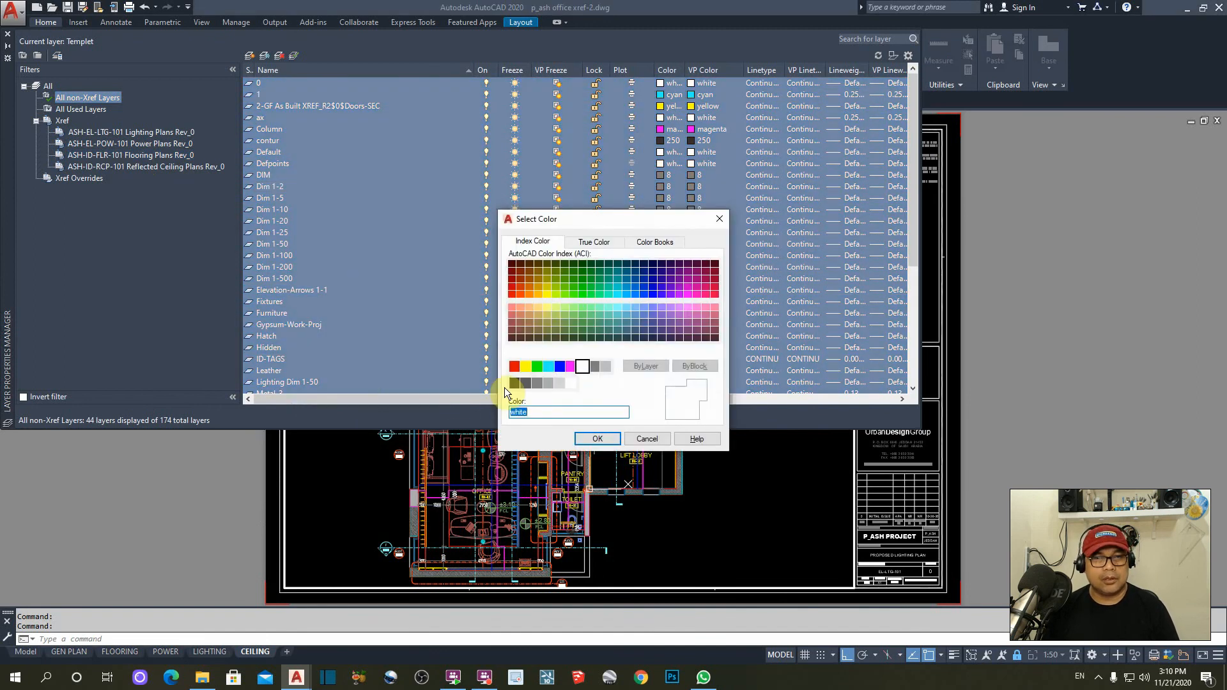
{"action": "left_click", "coordinate": [526, 386]}
{"action": "left_click", "coordinate": [589, 441]}
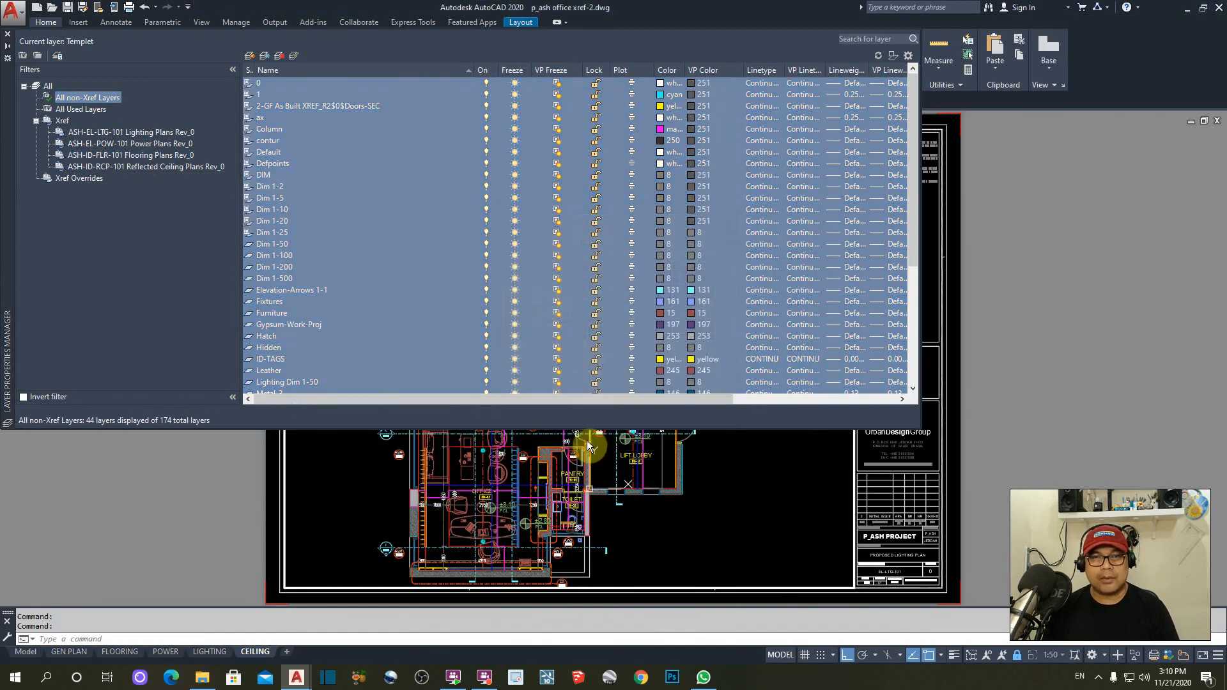
{"action": "left_click", "coordinate": [8, 34]}
{"action": "scroll", "coordinate": [660, 416], "scroll_direction": "up", "scroll_amount": 2}
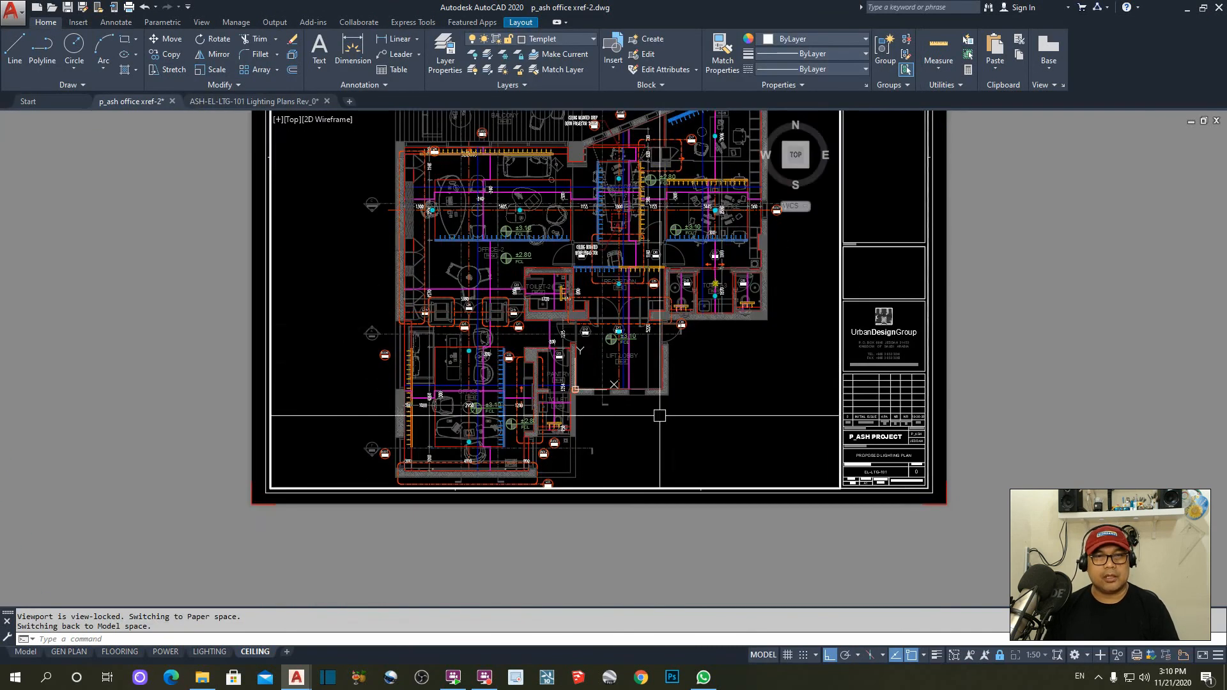
{"action": "scroll", "coordinate": [541, 426], "scroll_direction": "up", "scroll_amount": 2}
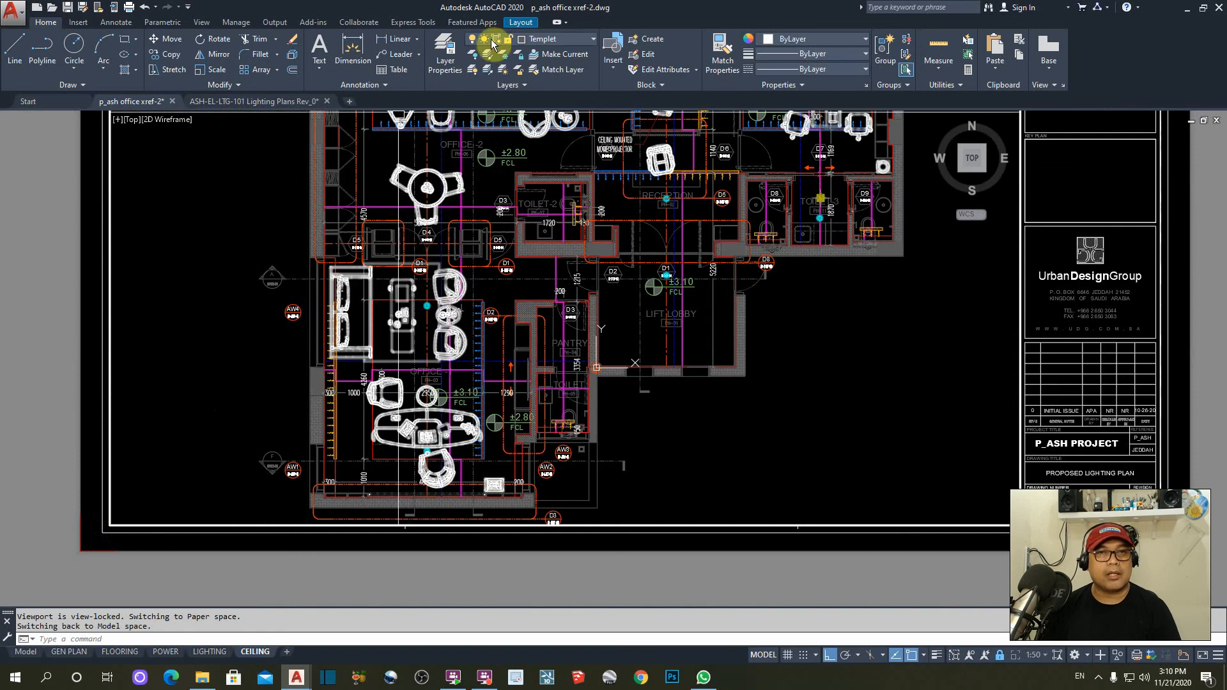
- Freeze the elevation arrow and door tag layers in the CEILING viewport, then return to paper space with the whole sheet in view
{"action": "left_click", "coordinate": [509, 56]}
{"action": "left_click", "coordinate": [272, 279]}
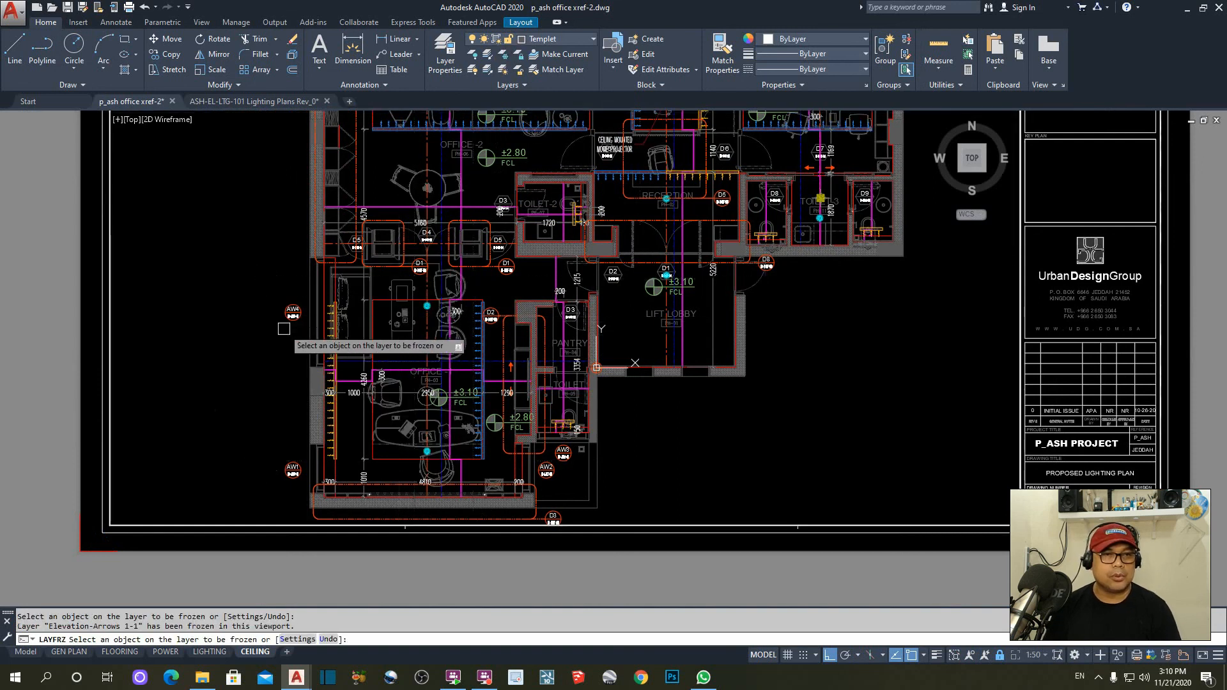
{"action": "scroll", "coordinate": [369, 251], "scroll_direction": "up", "scroll_amount": 6}
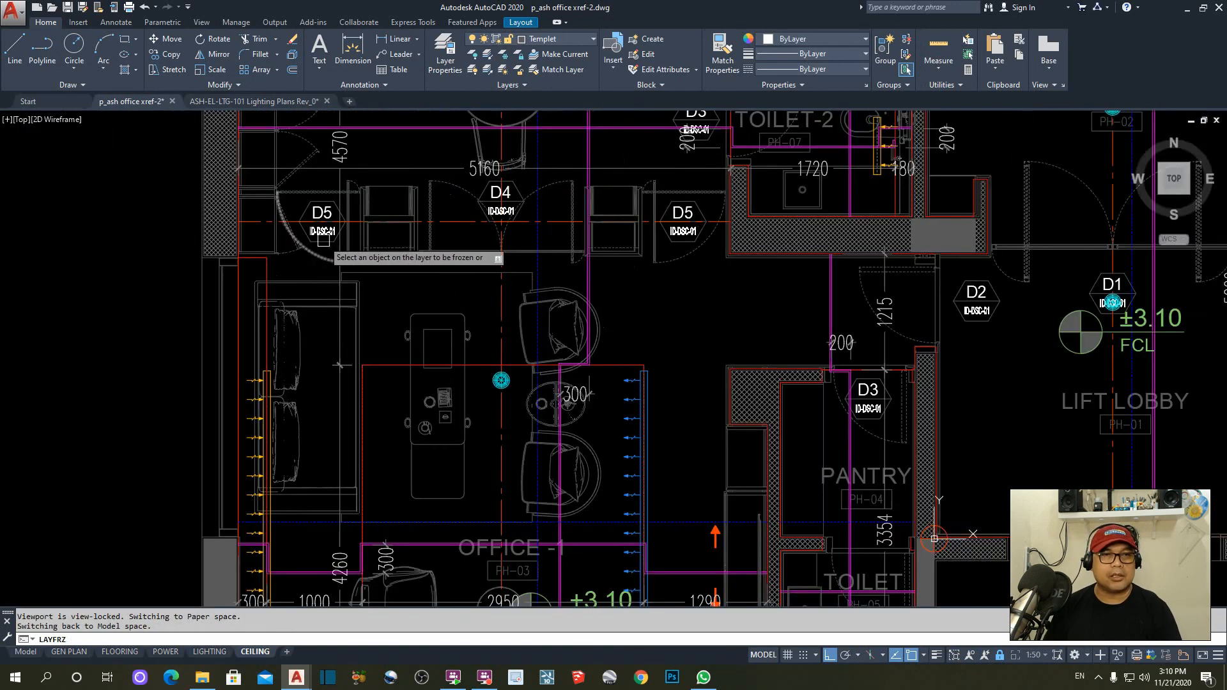
{"action": "key", "text": "Escape"}
{"action": "scroll", "coordinate": [328, 237], "scroll_direction": "down", "scroll_amount": 8}
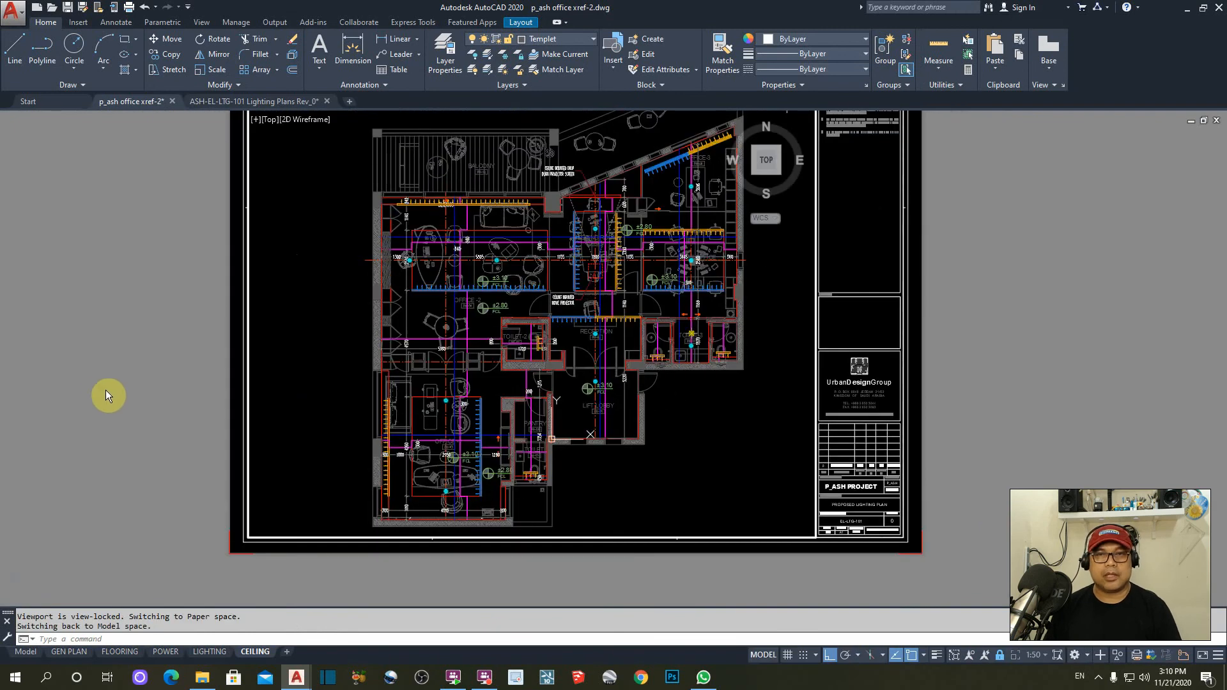
{"action": "double_click", "coordinate": [101, 388]}
{"action": "middle_click", "coordinate": [440, 402]}
{"action": "middle_click", "coordinate": [440, 402]}
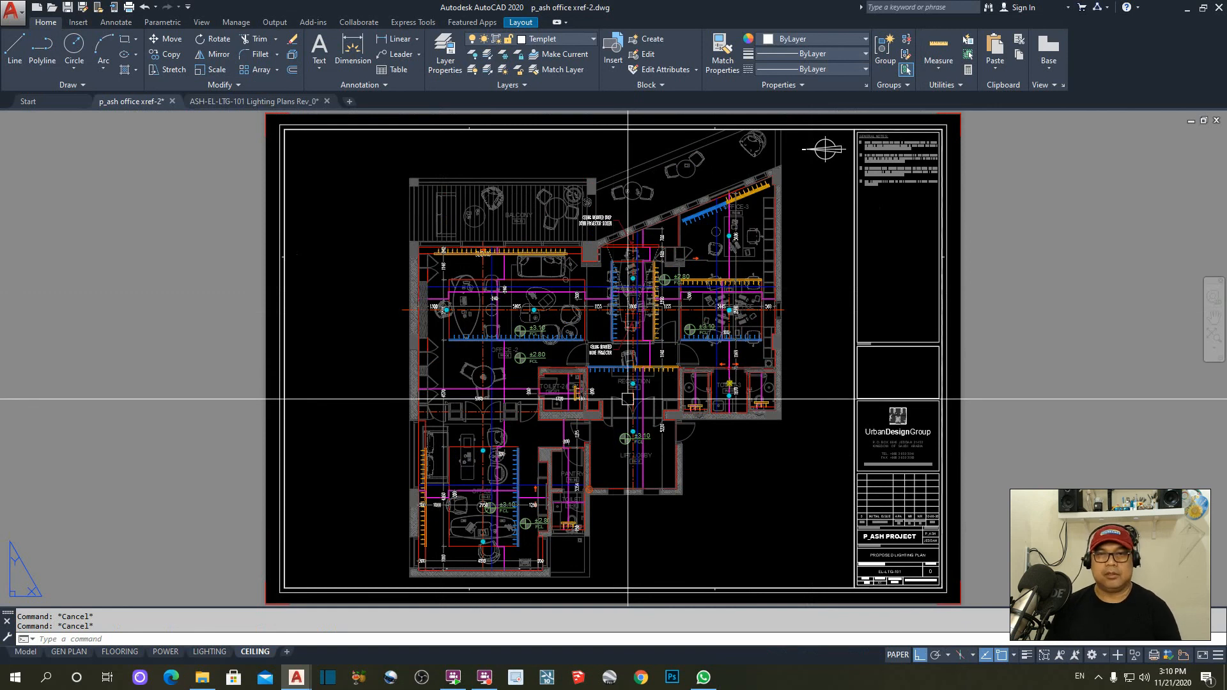
- Review the drawing in model space and compare the finished GEN PLAN, FLOORING, POWER and LIGHTING layouts
{"action": "left_click", "coordinate": [24, 652]}
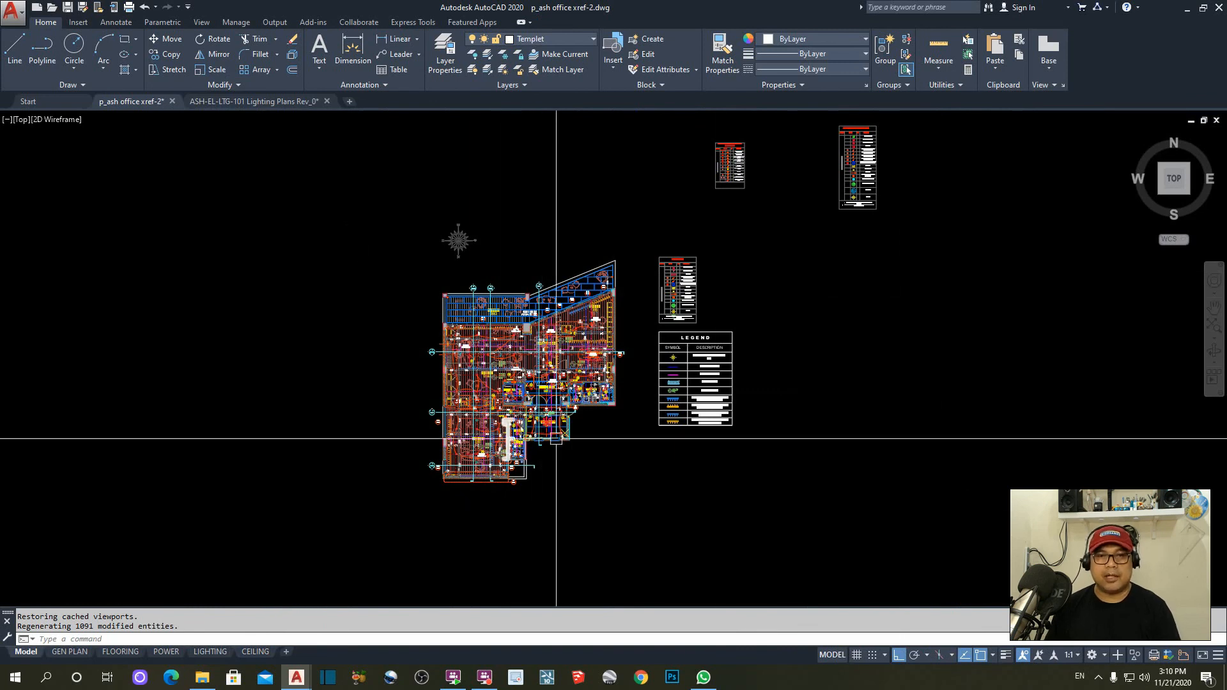
{"action": "scroll", "coordinate": [507, 437], "scroll_direction": "up", "scroll_amount": 2}
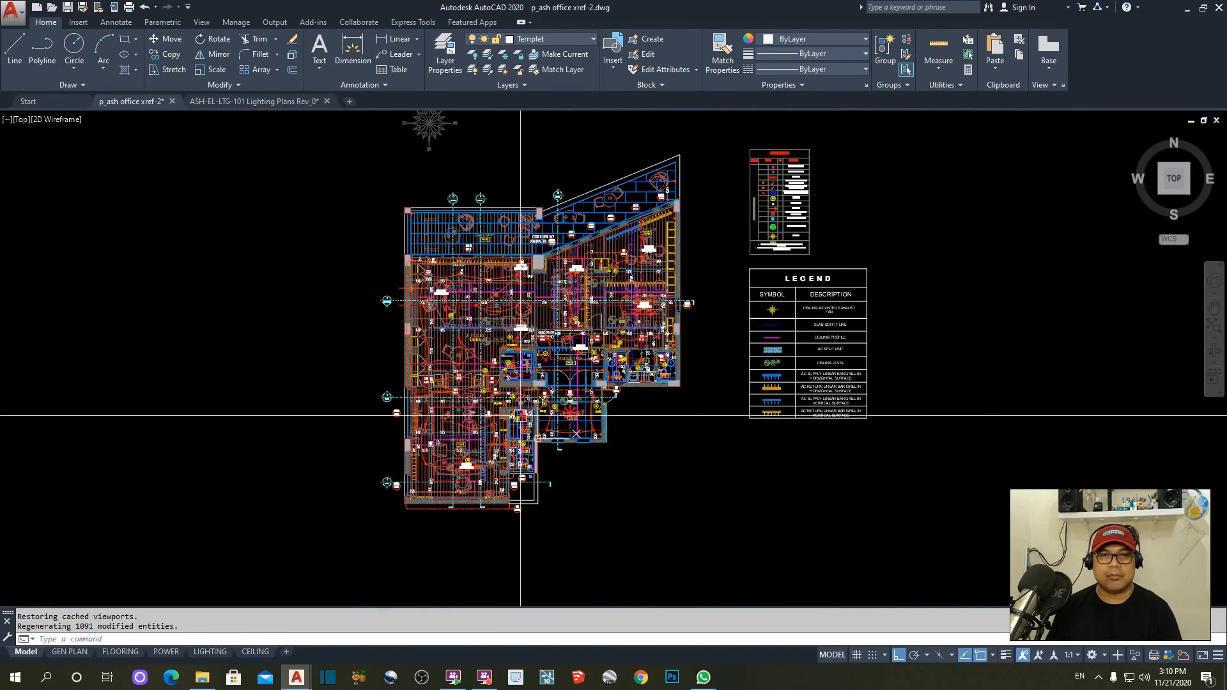
{"action": "left_click", "coordinate": [70, 653]}
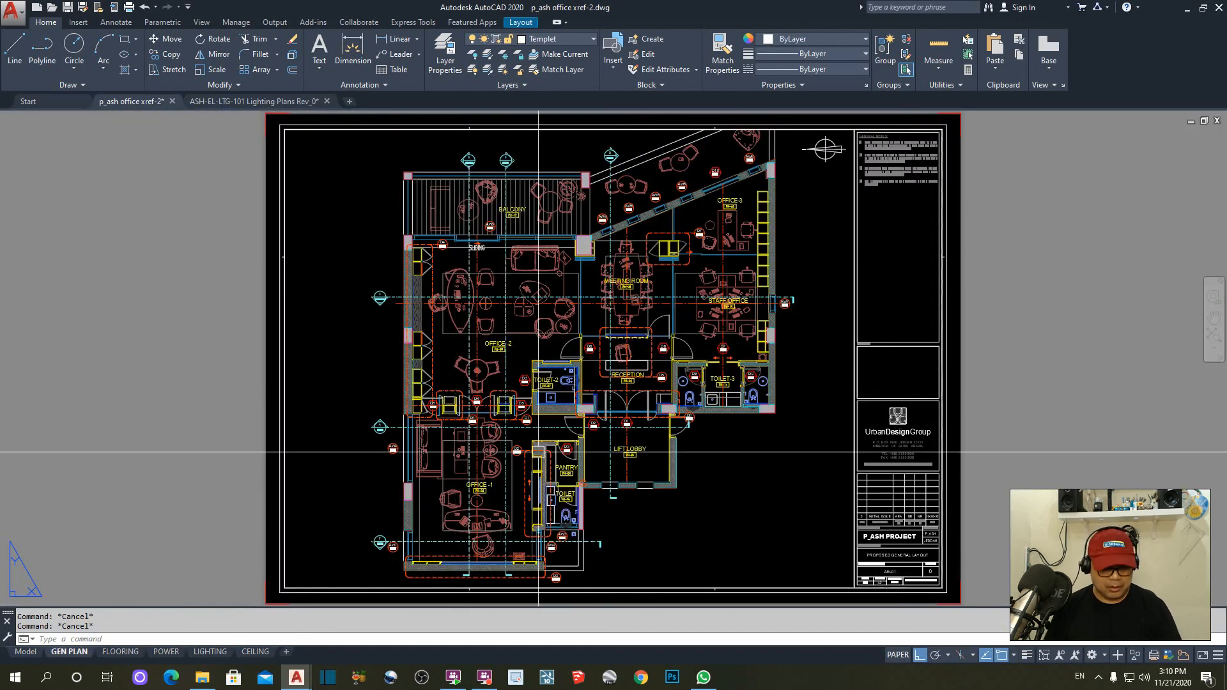
{"action": "type", "text": "z"}
{"action": "key", "text": "Return"}
{"action": "type", "text": "E"}
{"action": "key", "text": "Return"}
{"action": "key", "text": "Escape"}
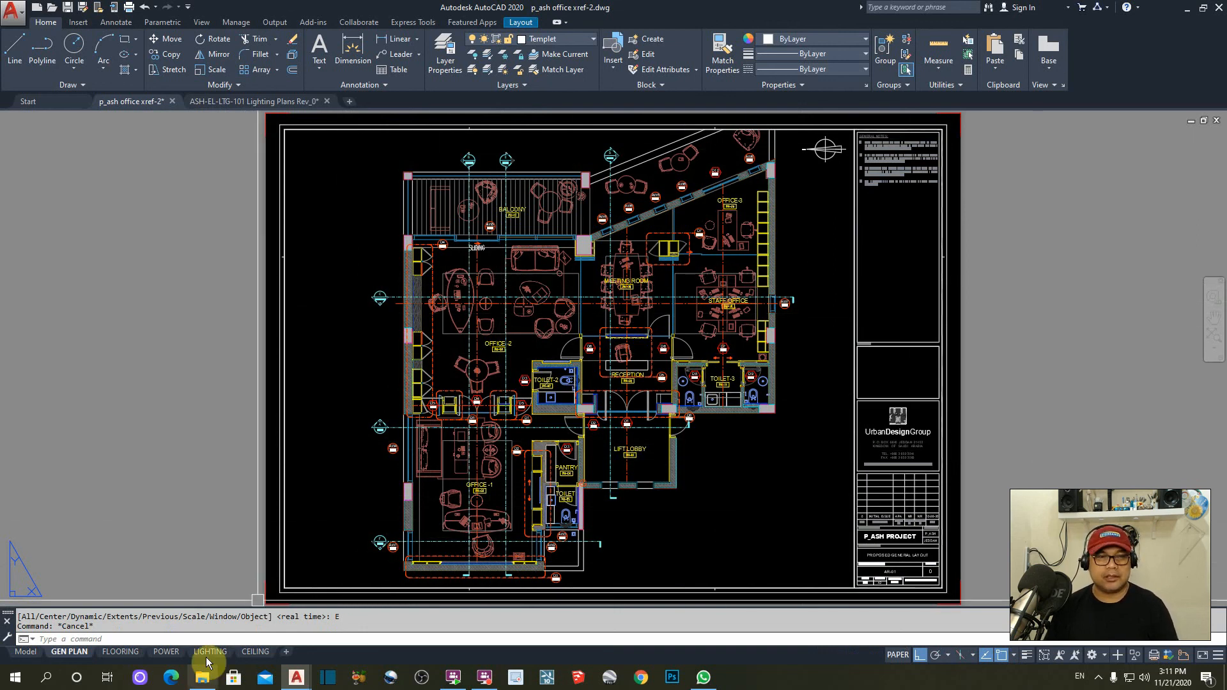
{"action": "left_click", "coordinate": [122, 652]}
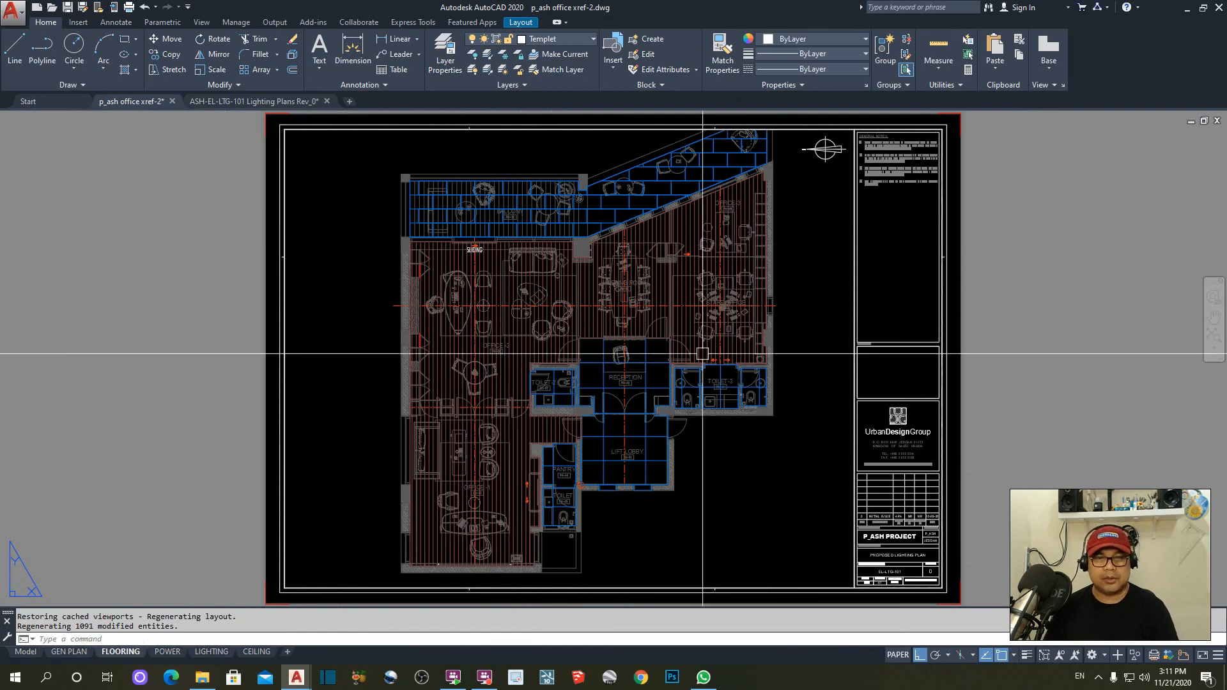
{"action": "left_click", "coordinate": [167, 652]}
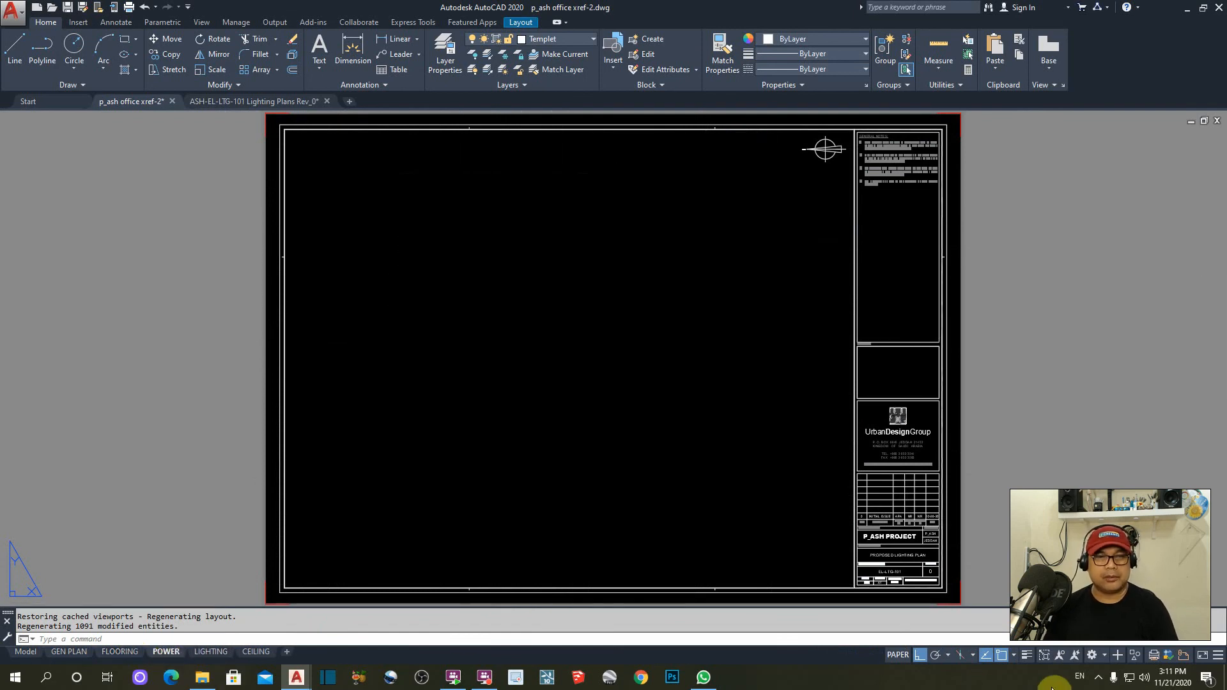
{"action": "left_click", "coordinate": [210, 651]}
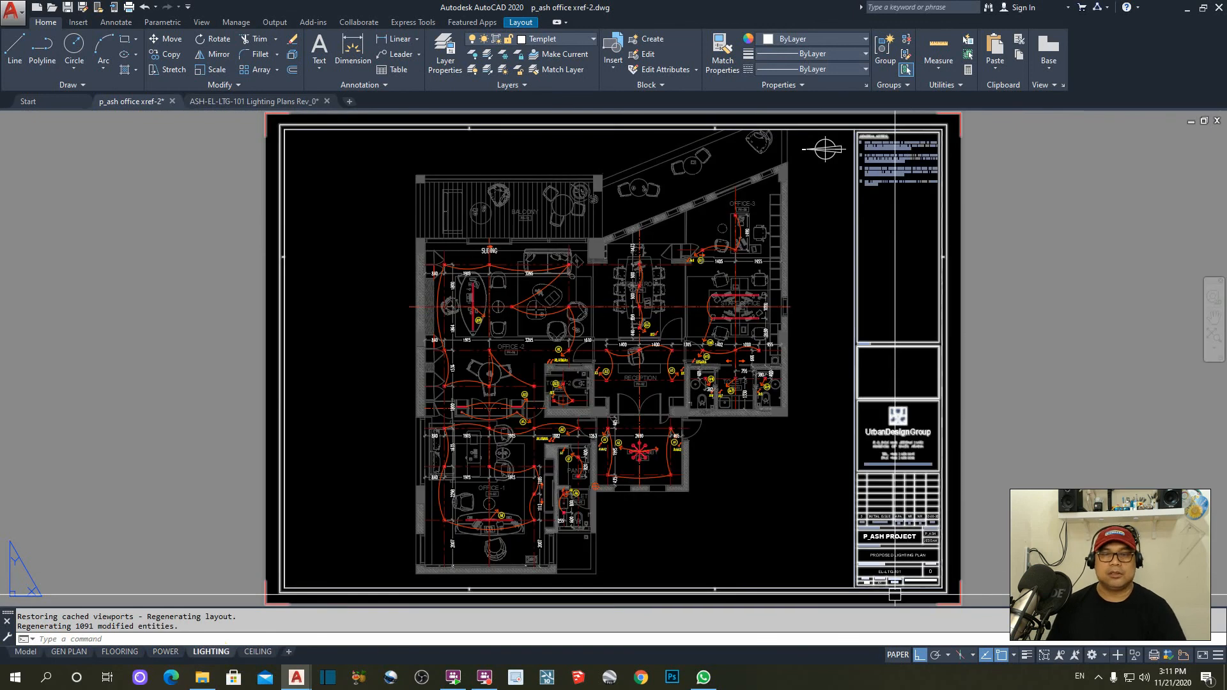